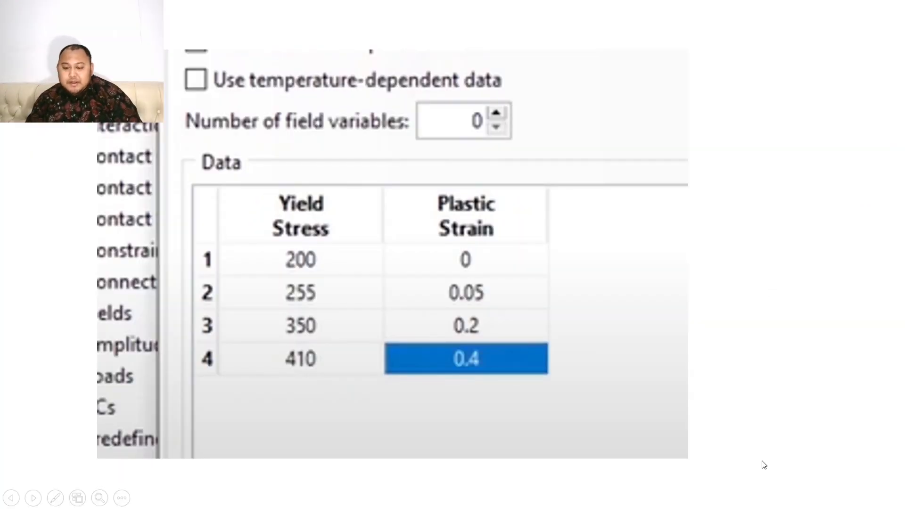
Step: Leave the slide show, switch to Abaqus/CAE and start creating a new part
{"action": "key", "text": "Escape"}
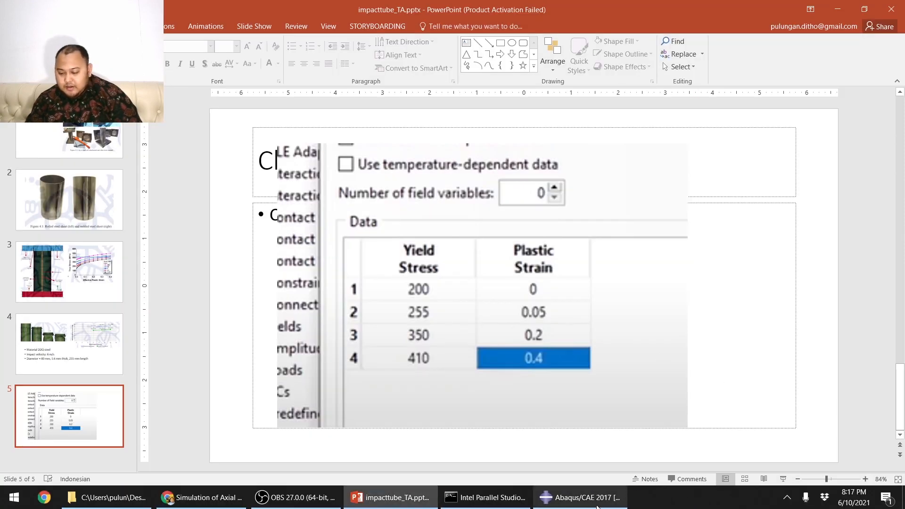
{"action": "key", "text": "alt+Tab"}
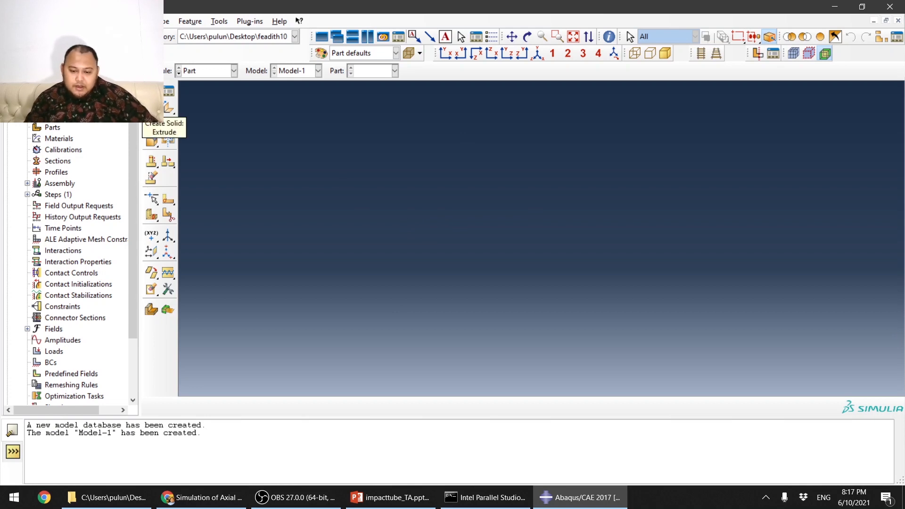
{"action": "left_click", "coordinate": [151, 123]}
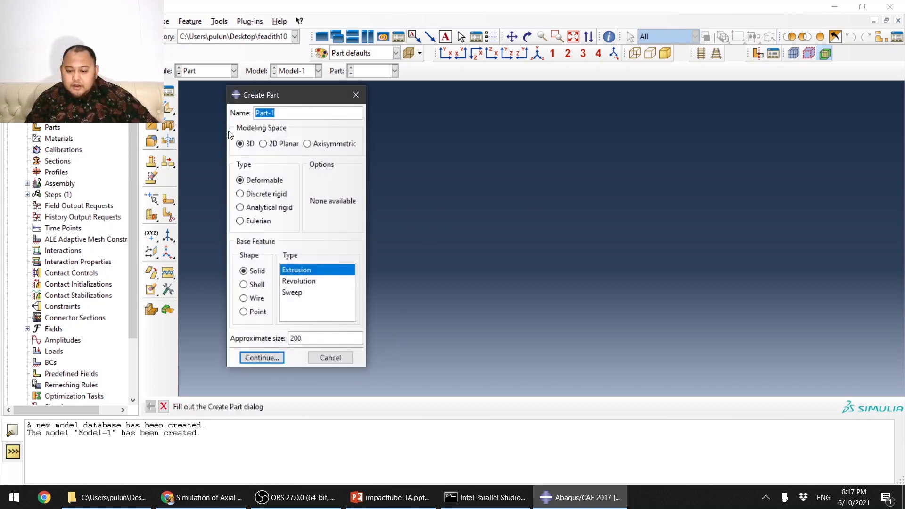
{"action": "left_click", "coordinate": [265, 146]}
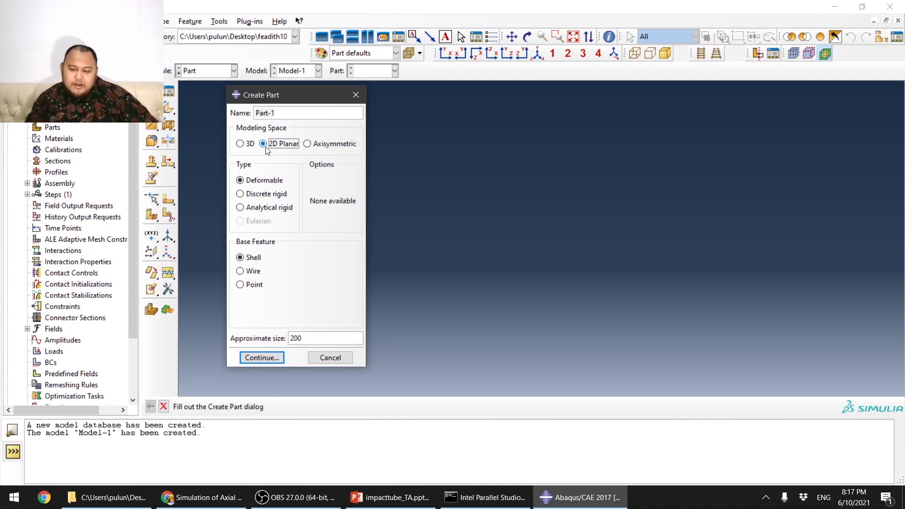
{"action": "left_click", "coordinate": [240, 258]}
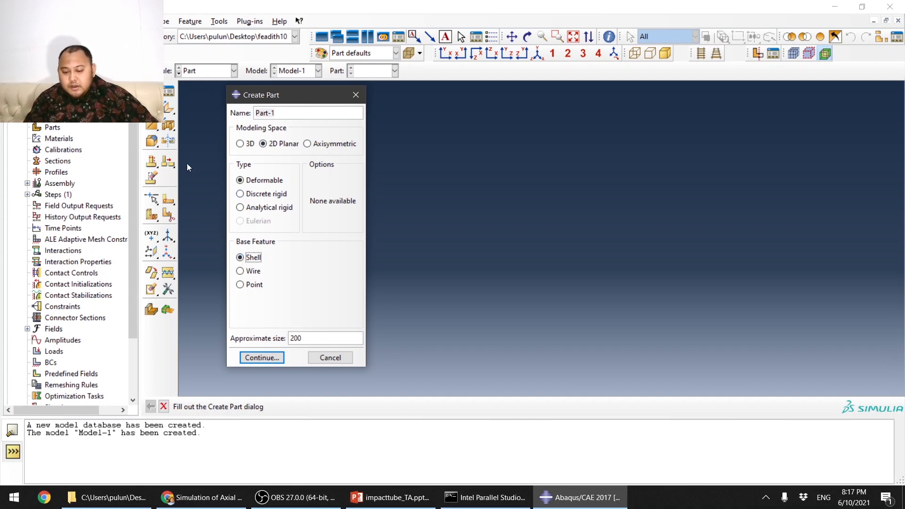
{"action": "left_click", "coordinate": [259, 359]}
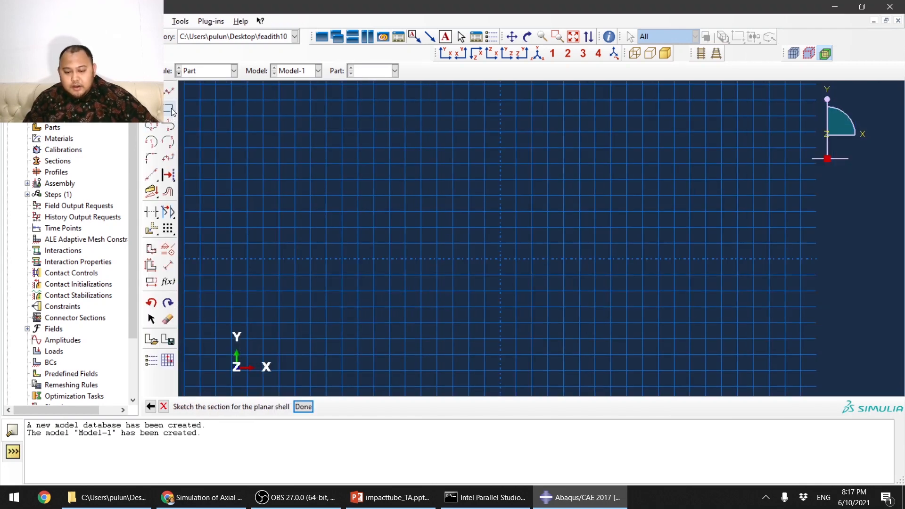
{"action": "left_click", "coordinate": [169, 108]}
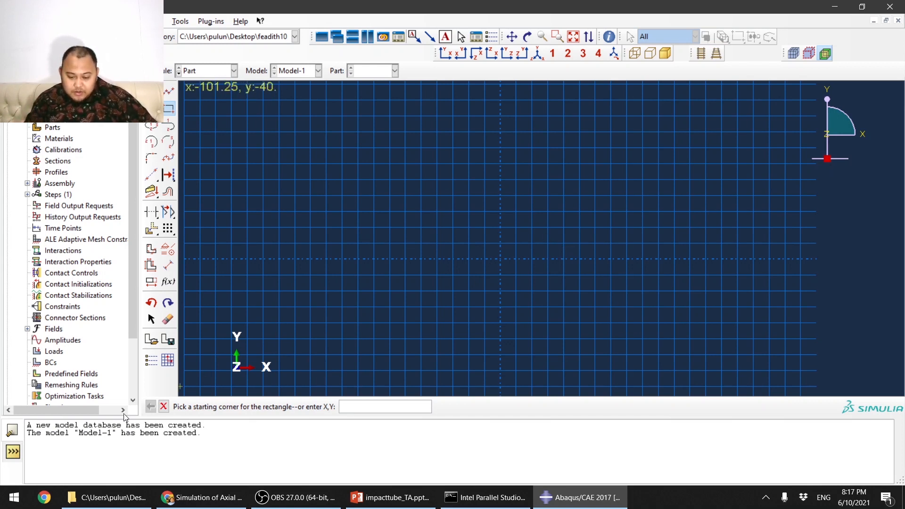
{"action": "left_click", "coordinate": [164, 407]}
{"action": "left_click", "coordinate": [163, 407]}
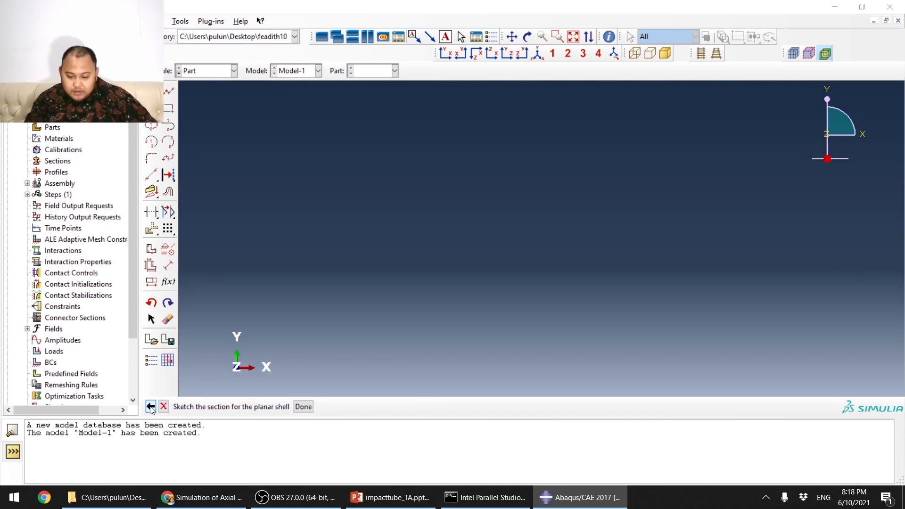
Step: Define Part-1 as an axisymmetric deformable shell with approximate size 200 and open its section sketch
{"action": "left_click", "coordinate": [308, 144]}
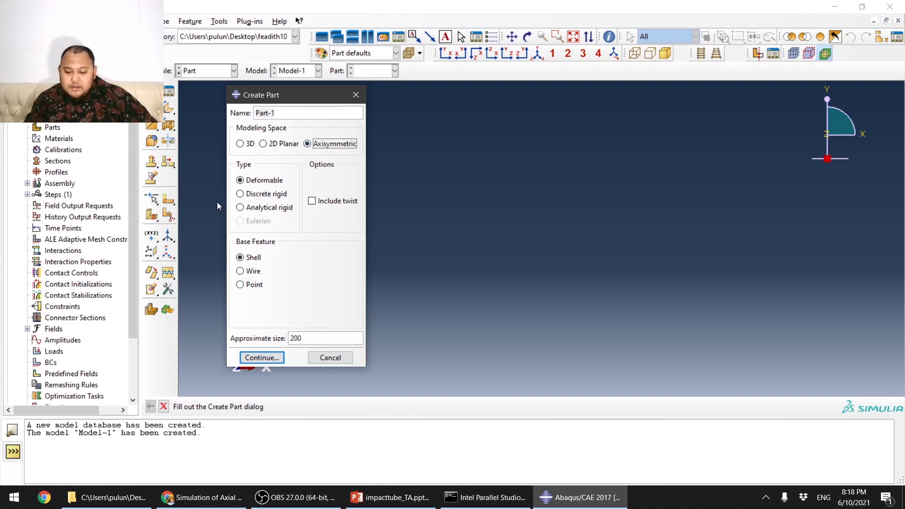
{"action": "left_click", "coordinate": [261, 358]}
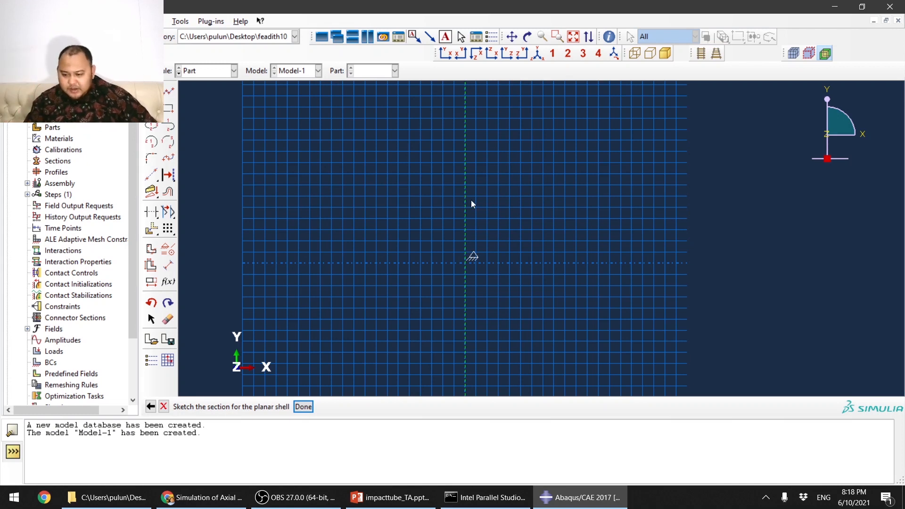
Step: Sketch a rectangle for the tube wall from corner (40, 0) to opposite corner (41.6, 215)
{"action": "scroll", "coordinate": [395, 276], "scroll_direction": "down", "scroll_amount": 1}
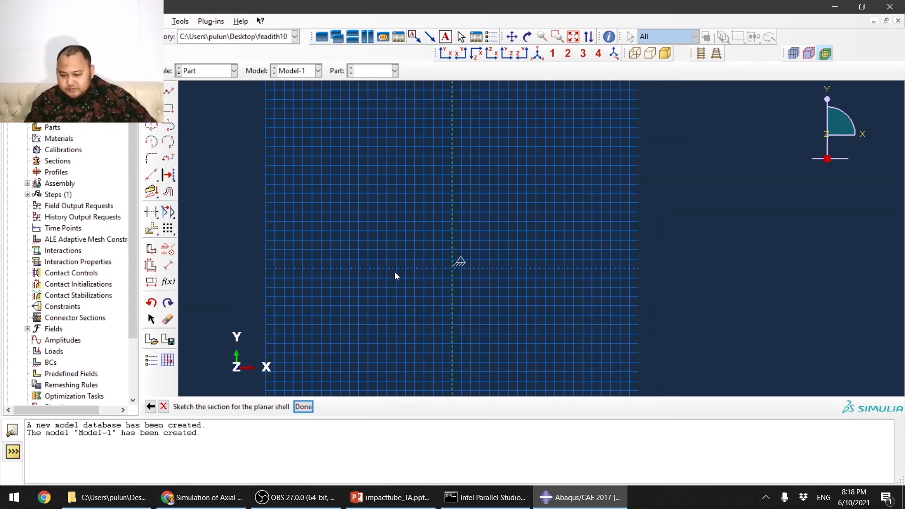
{"action": "left_click", "coordinate": [168, 108]}
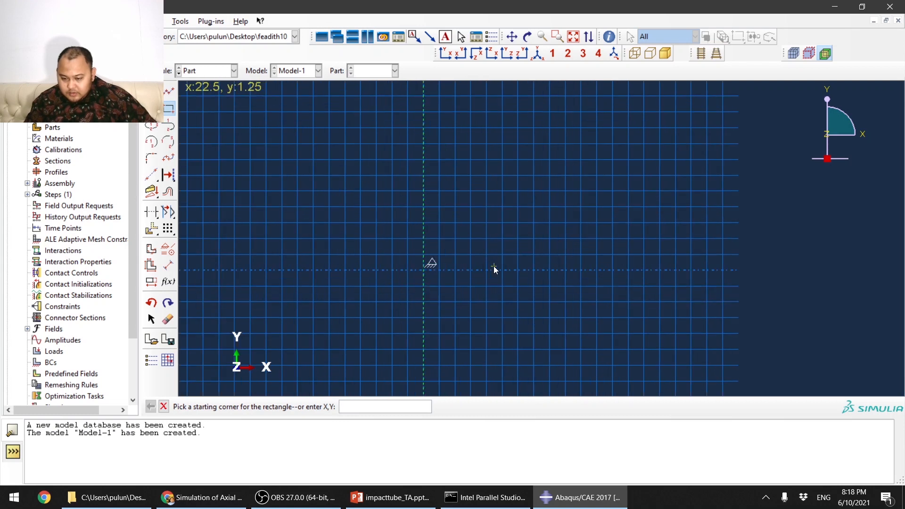
{"action": "scroll", "coordinate": [494, 269], "scroll_direction": "up", "scroll_amount": 2}
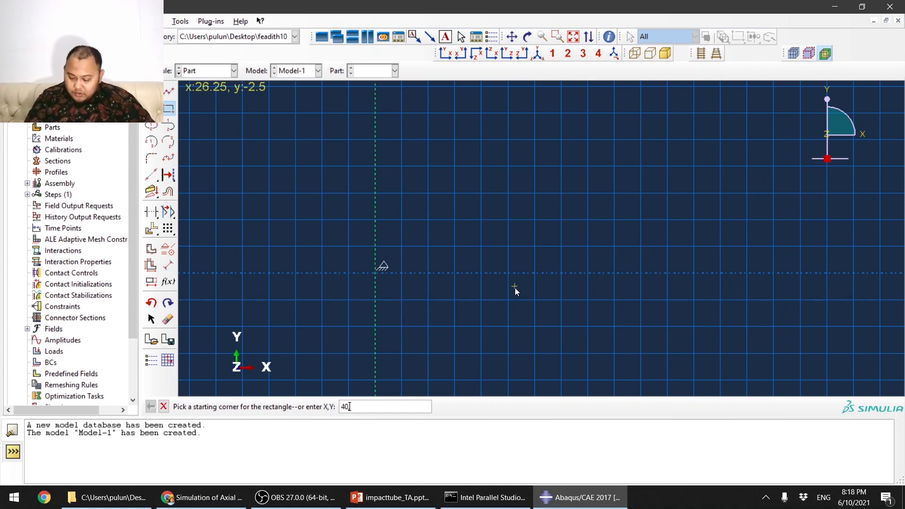
{"action": "key", "text": "Return"}
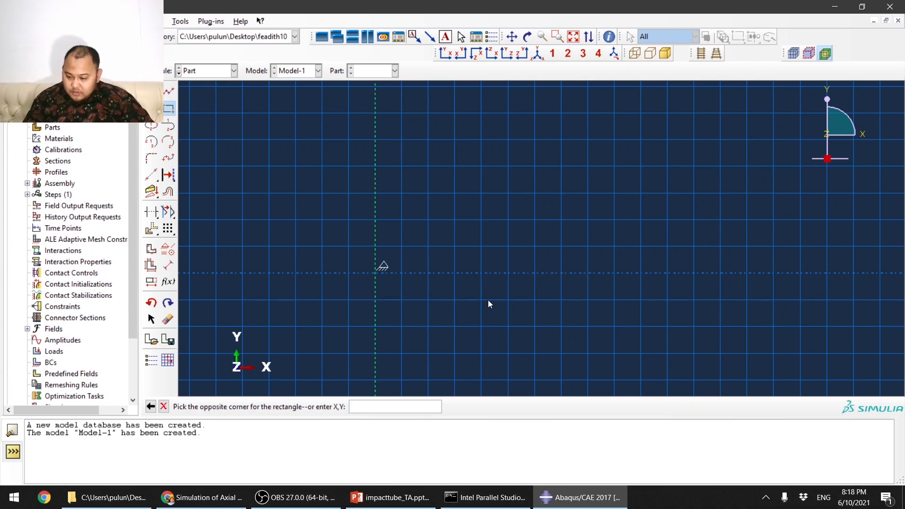
{"action": "scroll", "coordinate": [488, 299], "scroll_direction": "down", "scroll_amount": 2}
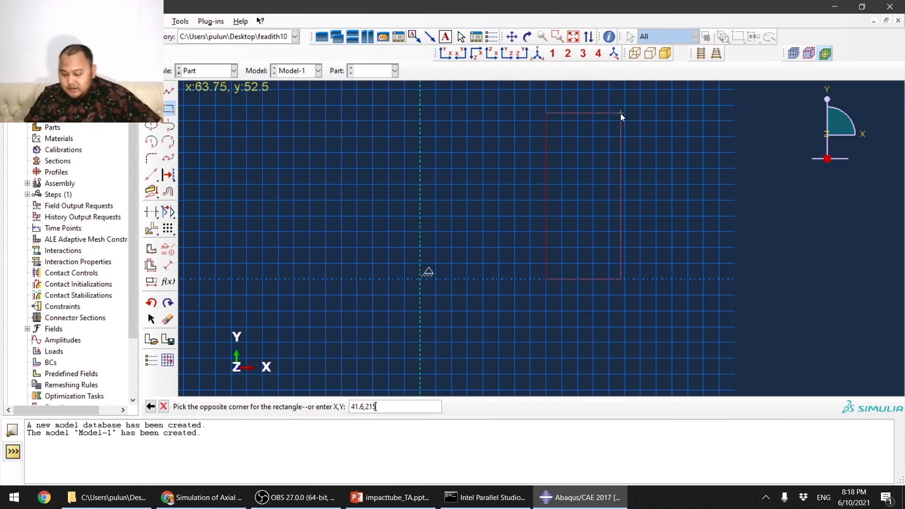
{"action": "key", "text": "Return"}
{"action": "scroll", "coordinate": [423, 329], "scroll_direction": "down", "scroll_amount": 1}
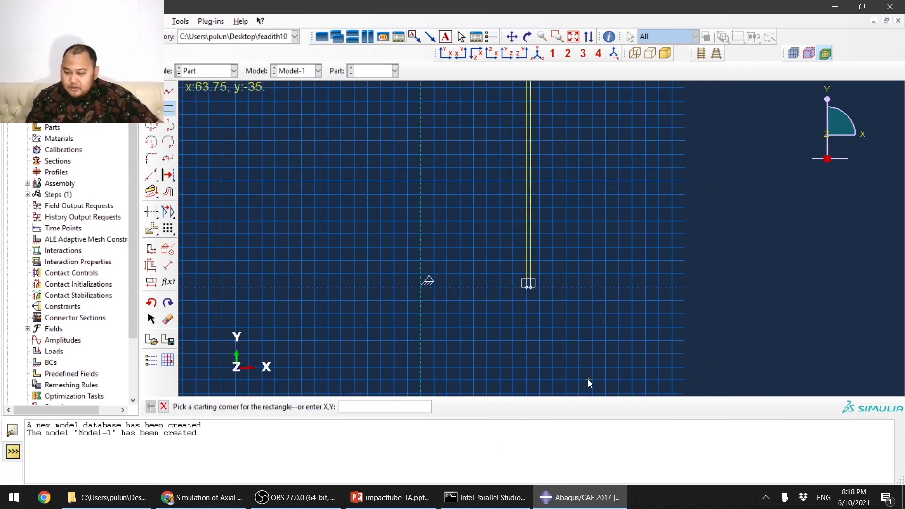
Step: Inspect both ends of the tube wall rectangle, exit the rectangle tool and finish the section sketch
{"action": "scroll", "coordinate": [587, 380], "scroll_direction": "down", "scroll_amount": 4}
{"action": "scroll", "coordinate": [615, 128], "scroll_direction": "up", "scroll_amount": 2}
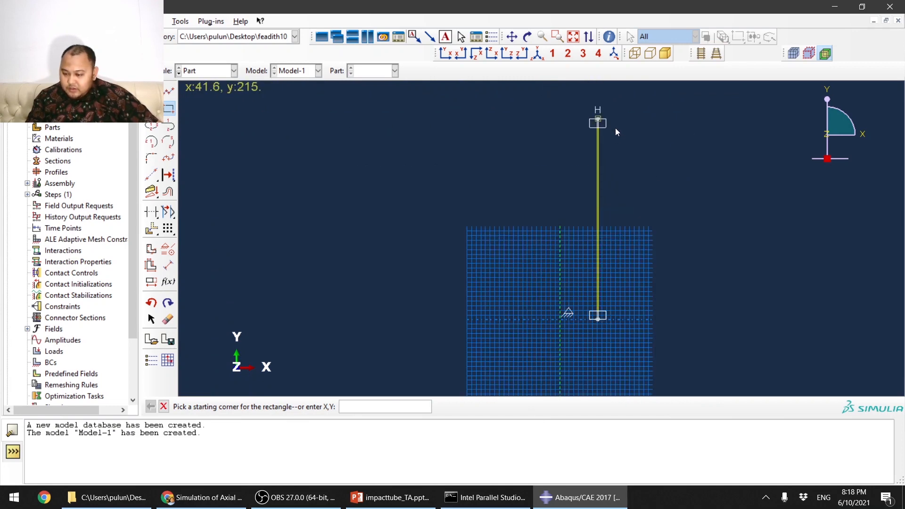
{"action": "scroll", "coordinate": [605, 318], "scroll_direction": "up", "scroll_amount": 1}
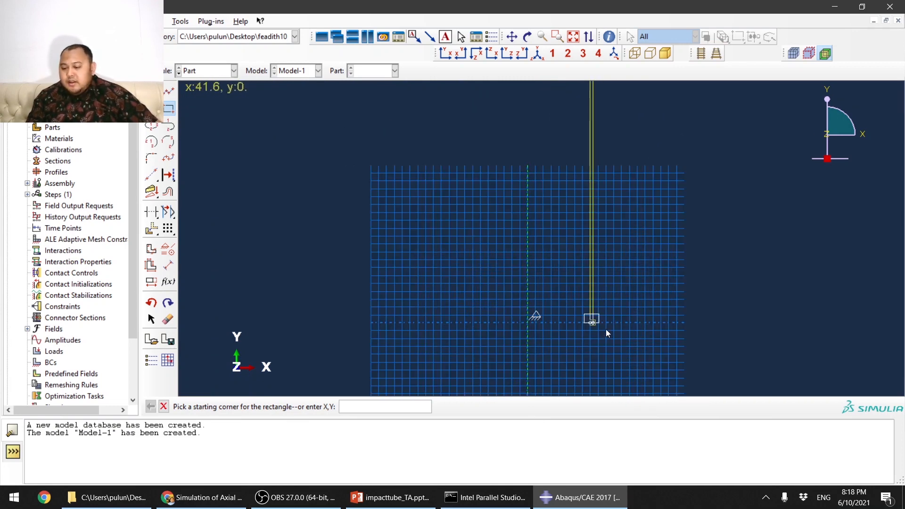
{"action": "scroll", "coordinate": [606, 329], "scroll_direction": "up", "scroll_amount": 1}
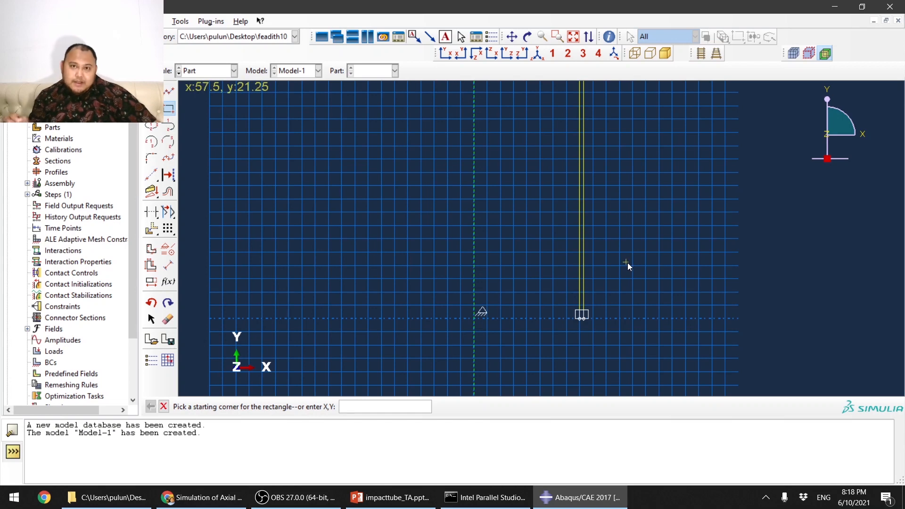
{"action": "scroll", "coordinate": [569, 304], "scroll_direction": "up", "scroll_amount": 1}
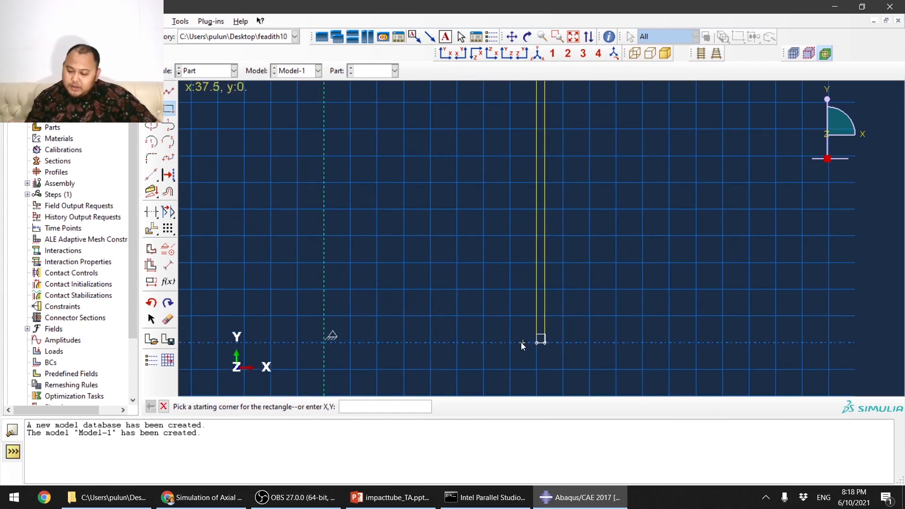
{"action": "scroll", "coordinate": [564, 245], "scroll_direction": "down", "scroll_amount": 3}
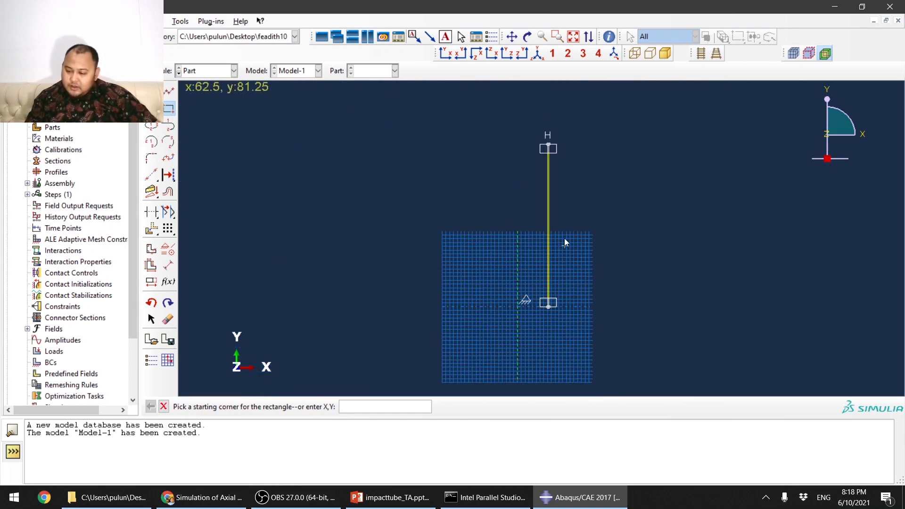
{"action": "scroll", "coordinate": [529, 147], "scroll_direction": "up", "scroll_amount": 2}
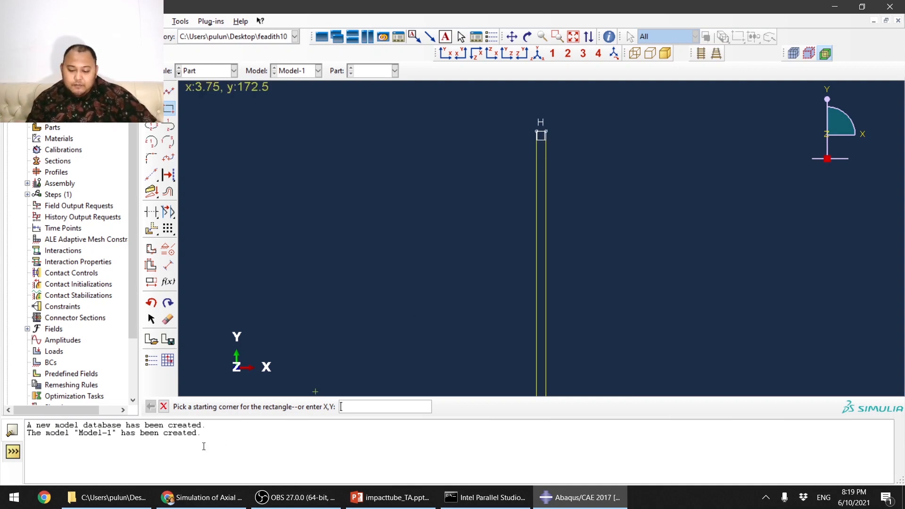
{"action": "left_click", "coordinate": [165, 406]}
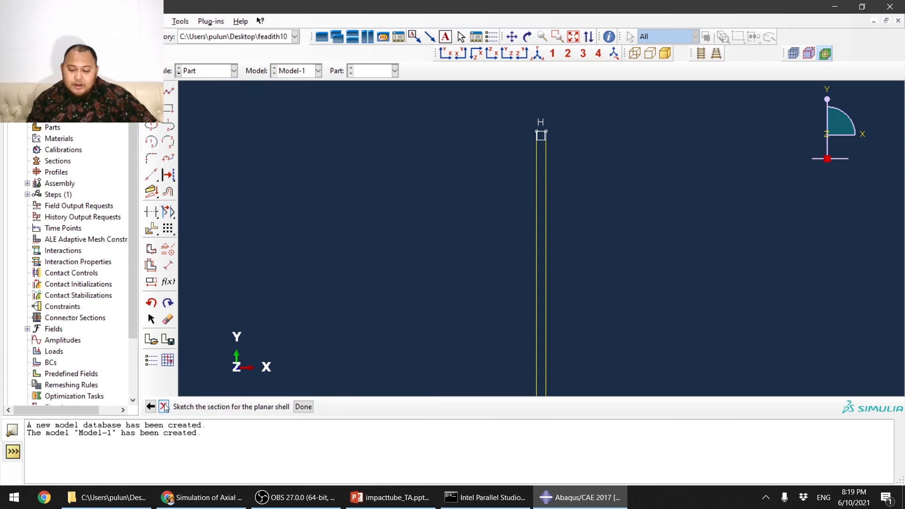
{"action": "left_click", "coordinate": [302, 406]}
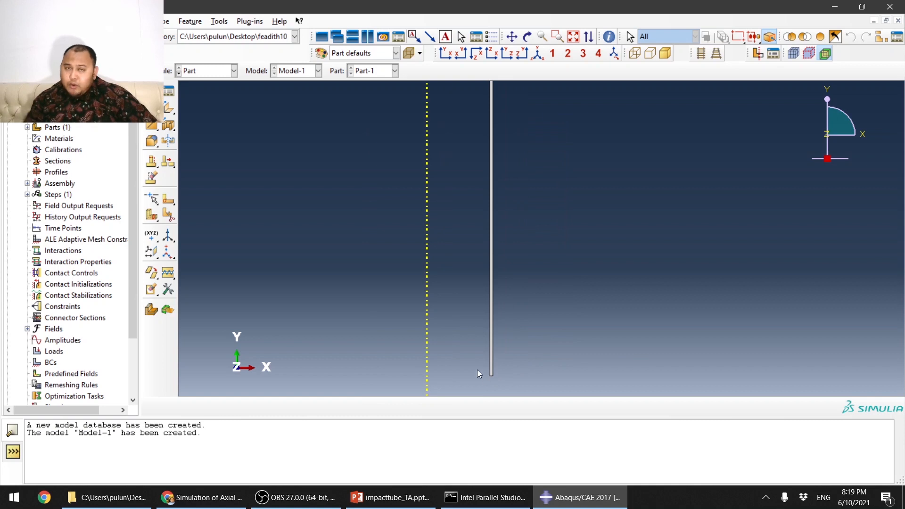
Step: Inspect the thin axisymmetric section in a rotated view and switch to the Property module
{"action": "scroll", "coordinate": [401, 287], "scroll_direction": "up", "scroll_amount": 2}
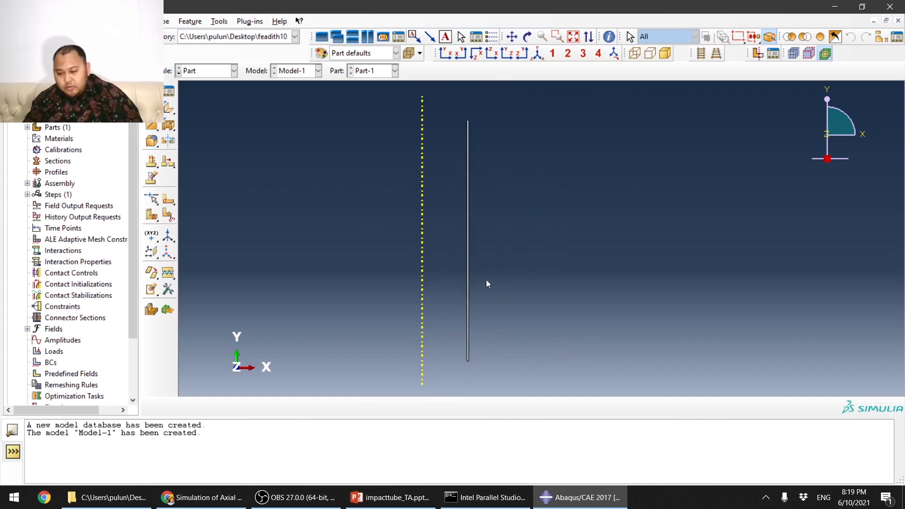
{"action": "left_click_drag", "start_coordinate": [473, 132], "coordinate": [460, 118], "text": "ctrl+alt"}
{"action": "scroll", "coordinate": [496, 84], "scroll_direction": "down", "scroll_amount": 8}
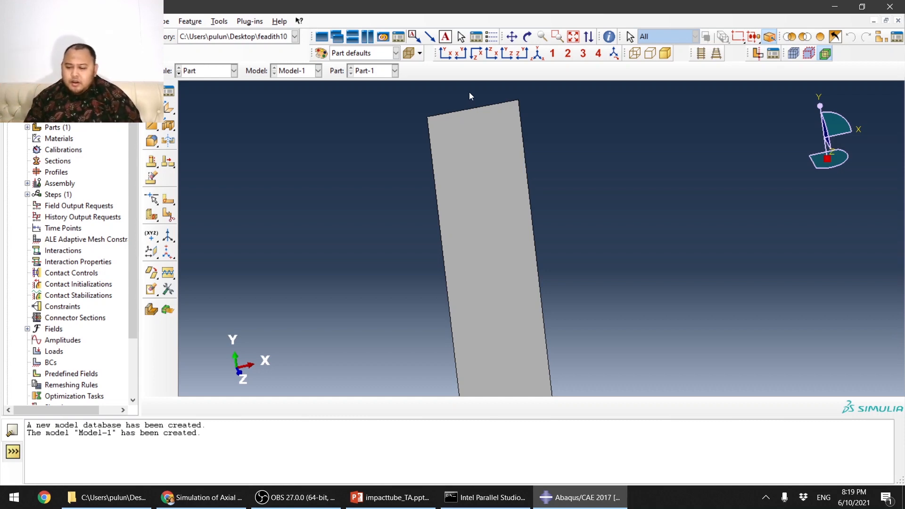
{"action": "scroll", "coordinate": [468, 91], "scroll_direction": "up", "scroll_amount": 8}
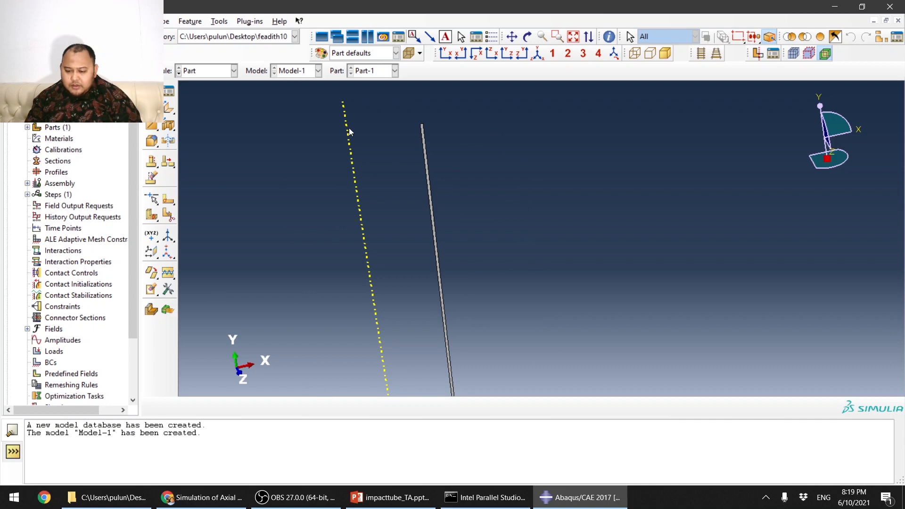
{"action": "left_click", "coordinate": [214, 72]}
{"action": "left_click", "coordinate": [210, 97]}
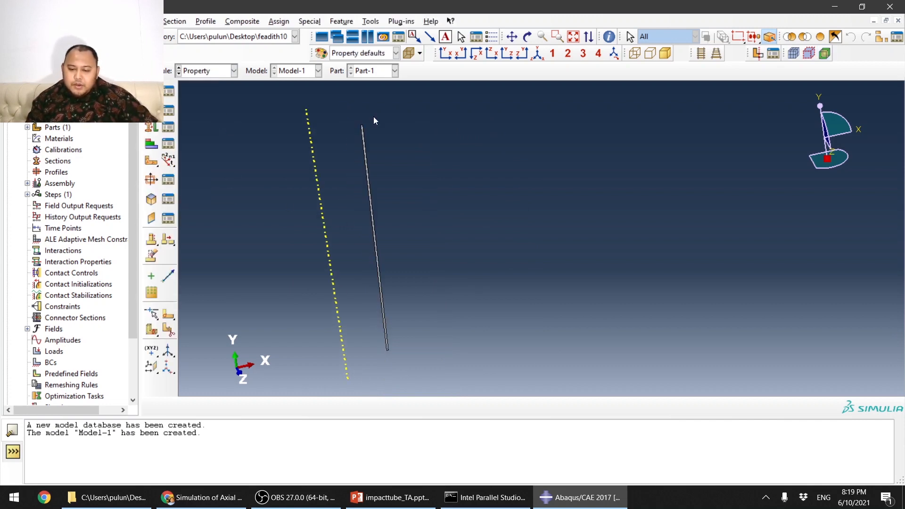
Step: Create a material with isotropic elastic behavior, using Young's modulus 220000 and Poisson's ratio 0.3
{"action": "left_click", "coordinate": [151, 91]}
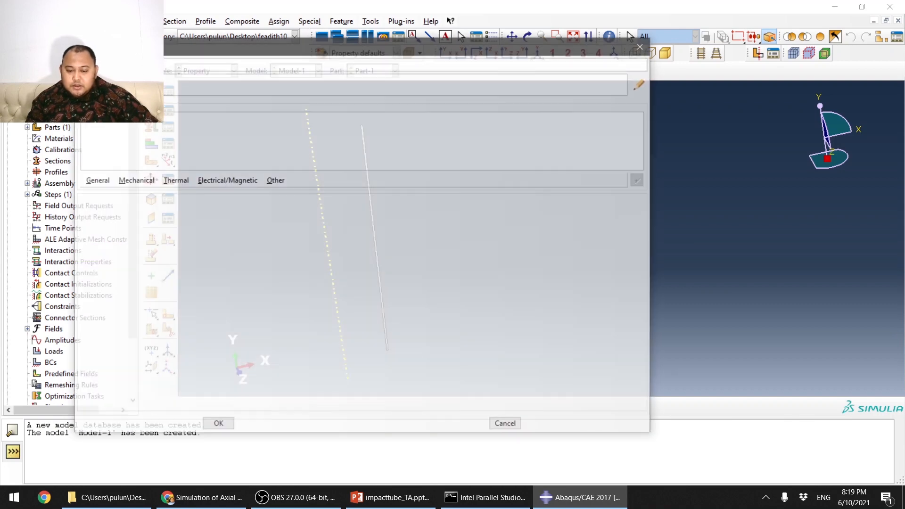
{"action": "left_click", "coordinate": [148, 182]}
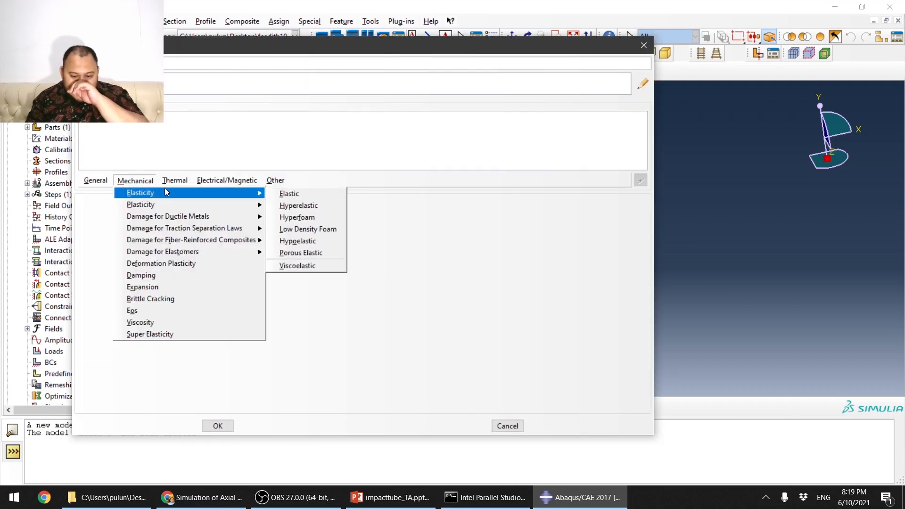
{"action": "mouse_move", "coordinate": [228, 182]}
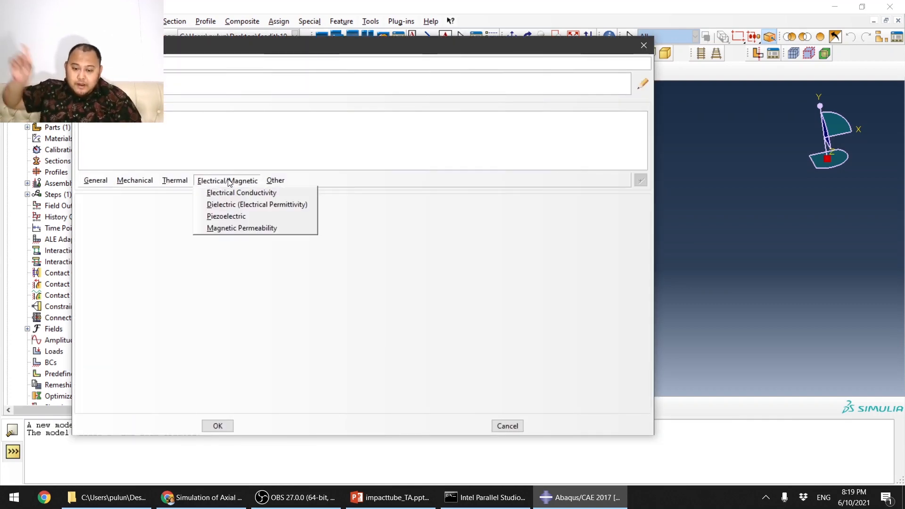
{"action": "mouse_move", "coordinate": [181, 181]}
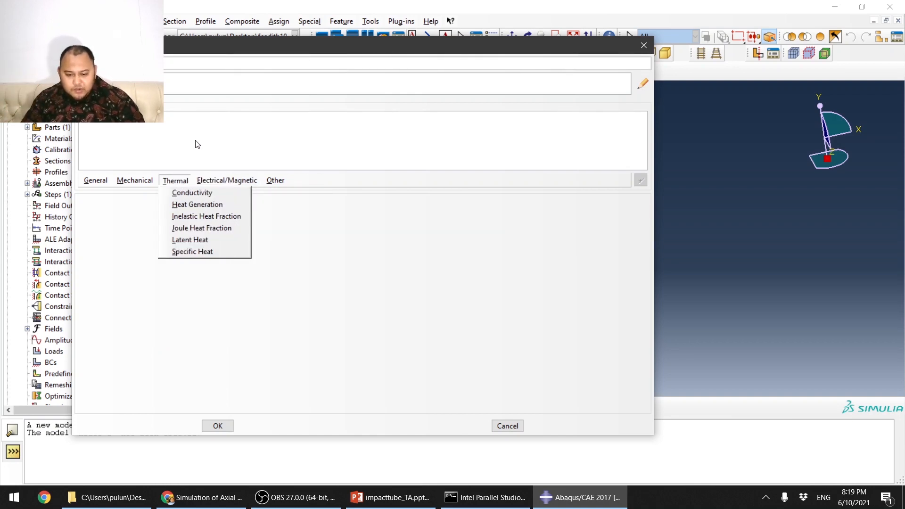
{"action": "mouse_move", "coordinate": [150, 182]}
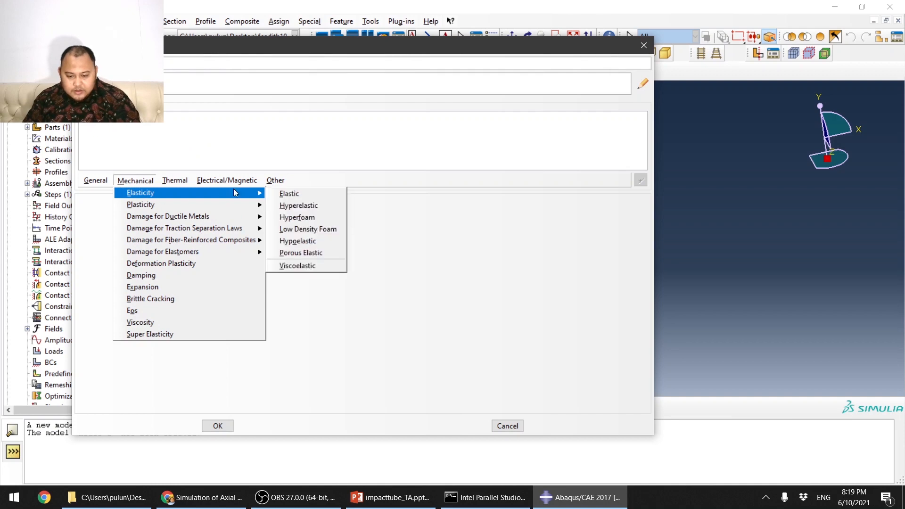
{"action": "left_click", "coordinate": [282, 196]}
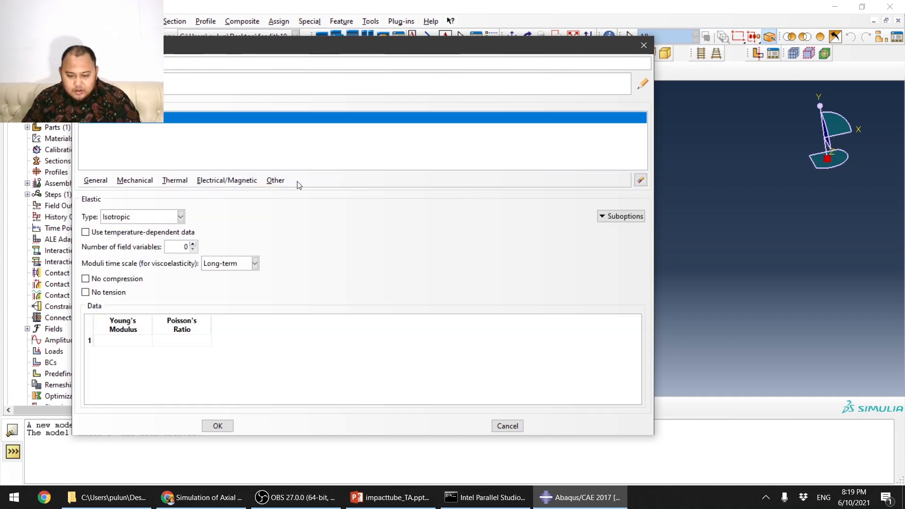
{"action": "left_click", "coordinate": [144, 341]}
{"action": "type", "text": "22000"}
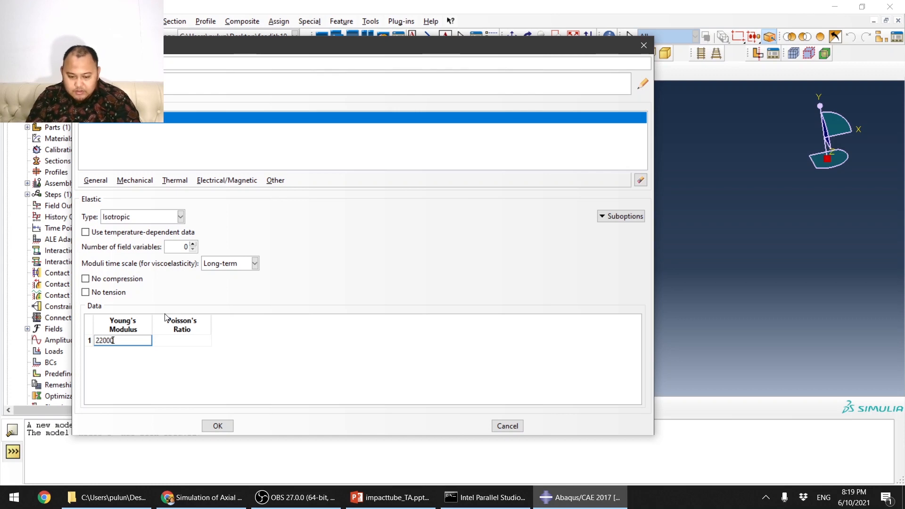
{"action": "type", "text": "0"}
{"action": "key", "text": "Tab"}
{"action": "type", "text": "0.3"}
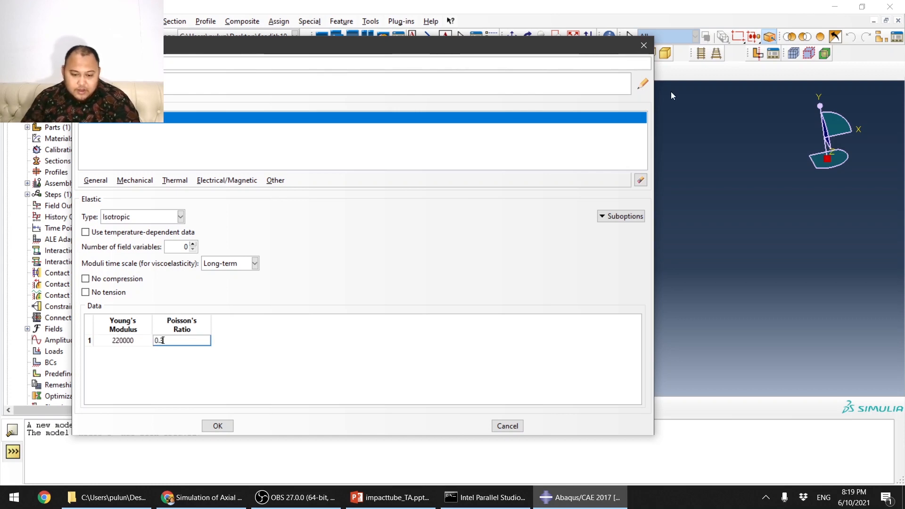
Step: Add isotropic plasticity to the material and enter yield stress 200 at plastic strain 0, consulting the hardening table in PowerPoint
{"action": "left_click", "coordinate": [117, 178]}
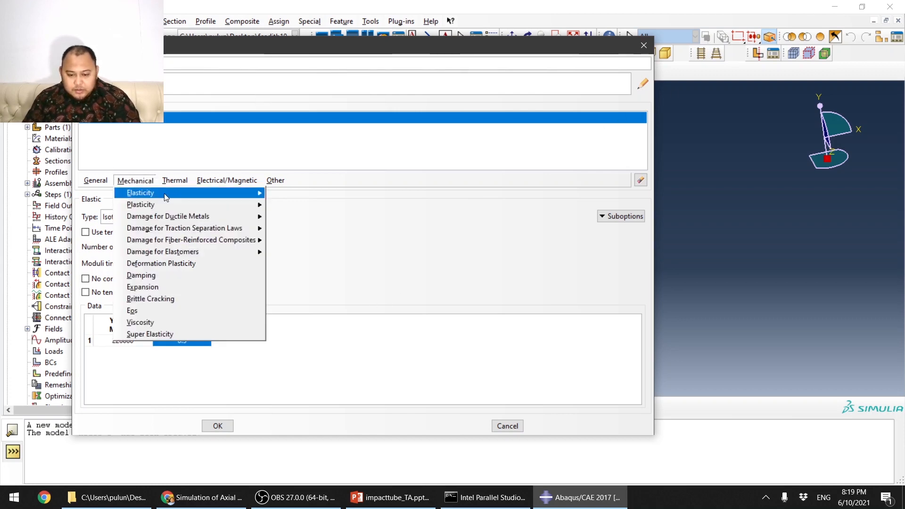
{"action": "mouse_move", "coordinate": [255, 203]}
{"action": "left_click", "coordinate": [285, 211]}
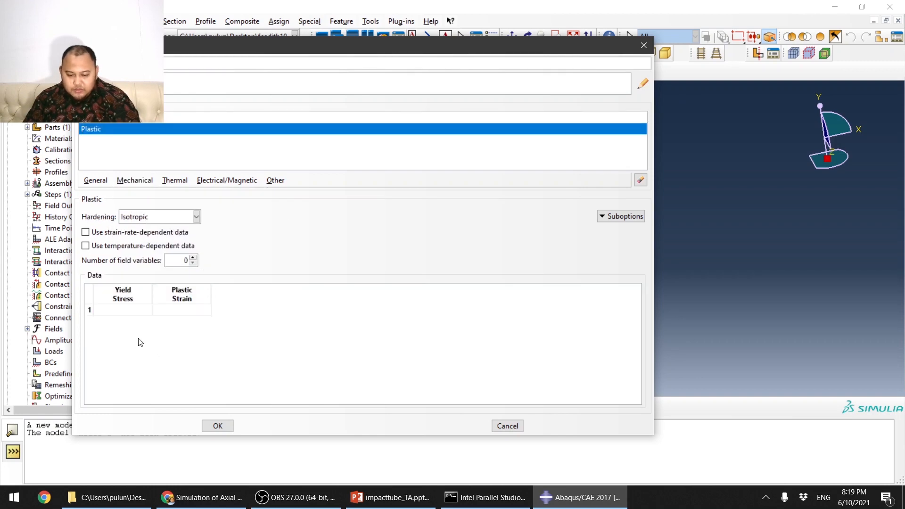
{"action": "left_click", "coordinate": [135, 311]}
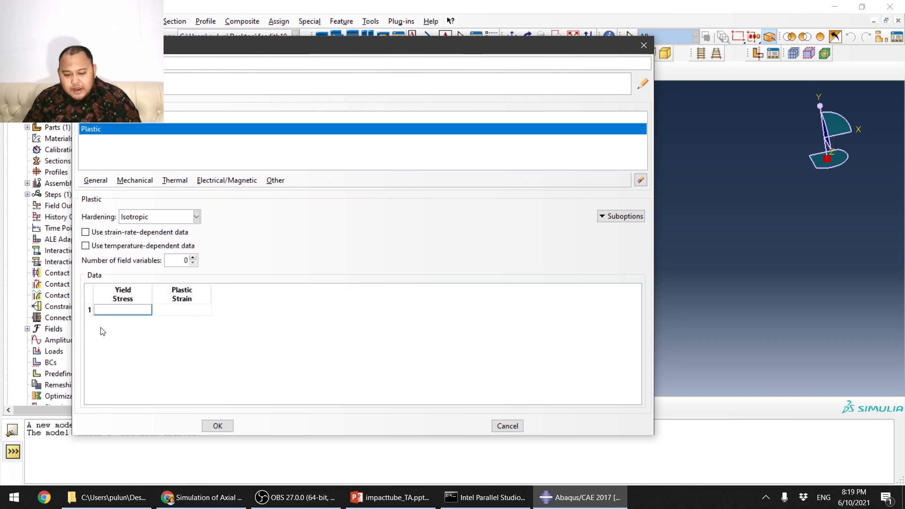
{"action": "left_click", "coordinate": [390, 497]}
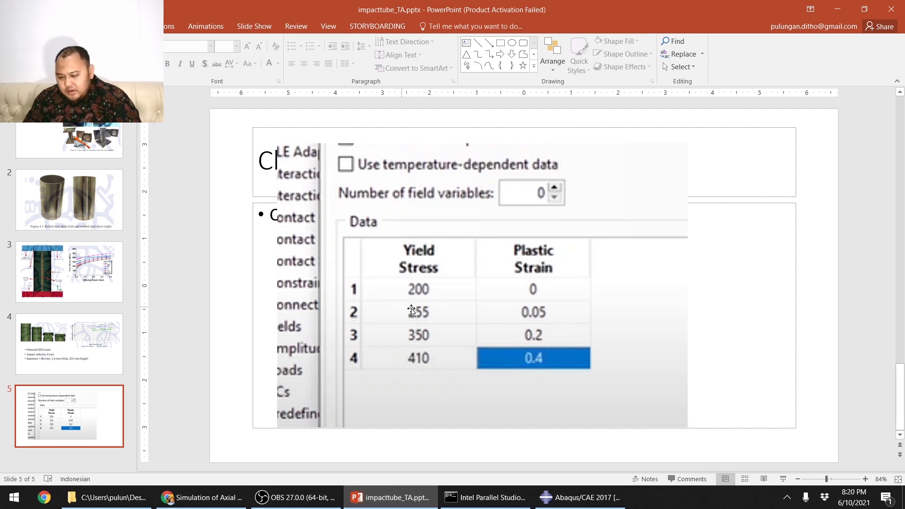
{"action": "left_click", "coordinate": [580, 497]}
{"action": "type", "text": "200"}
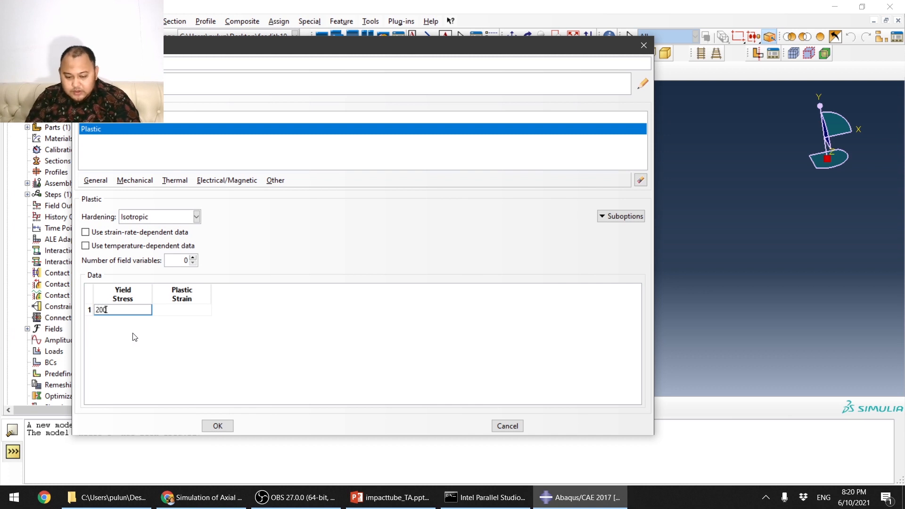
{"action": "key", "text": "Tab"}
{"action": "type", "text": "0"}
{"action": "key", "text": "Tab"}
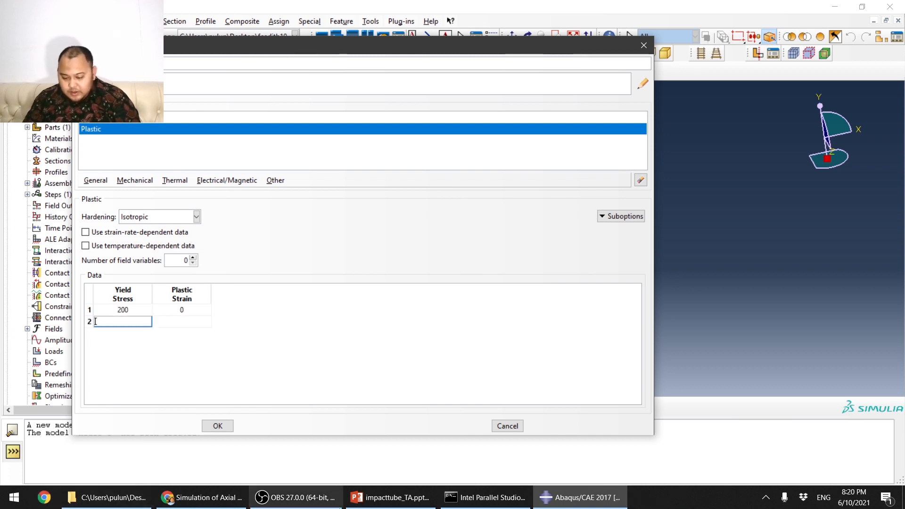
Step: Check the PowerPoint table again and enter the second plastic data row as yield stress 255 at plastic strain 0.05
{"action": "left_click", "coordinate": [485, 497]}
{"action": "left_click", "coordinate": [398, 498]}
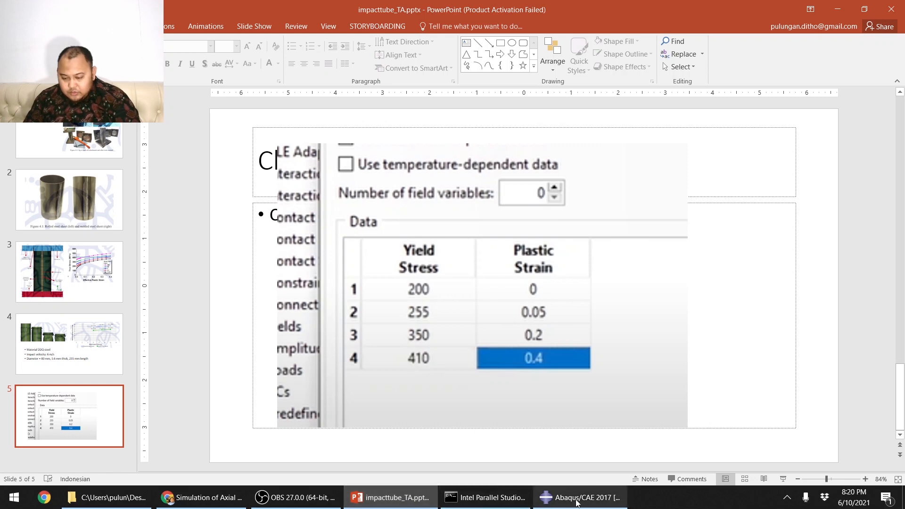
{"action": "left_click", "coordinate": [590, 503]}
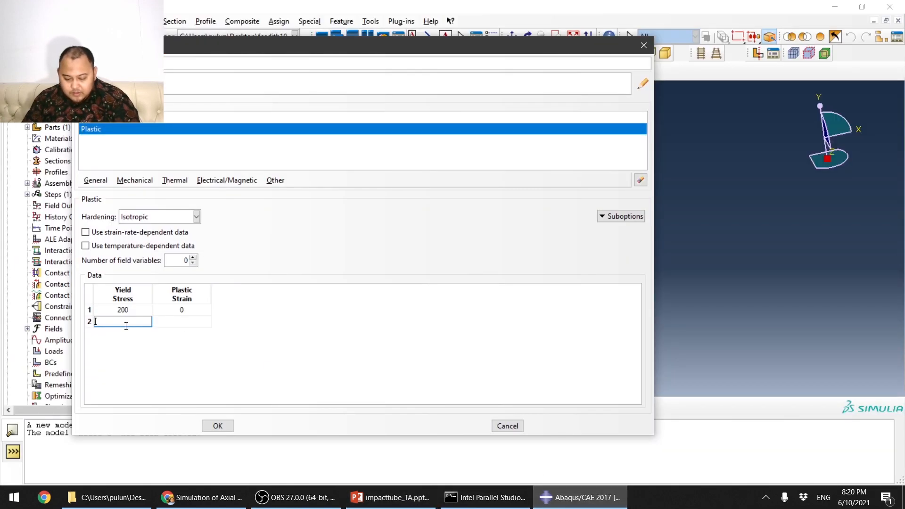
{"action": "key", "text": "Tab"}
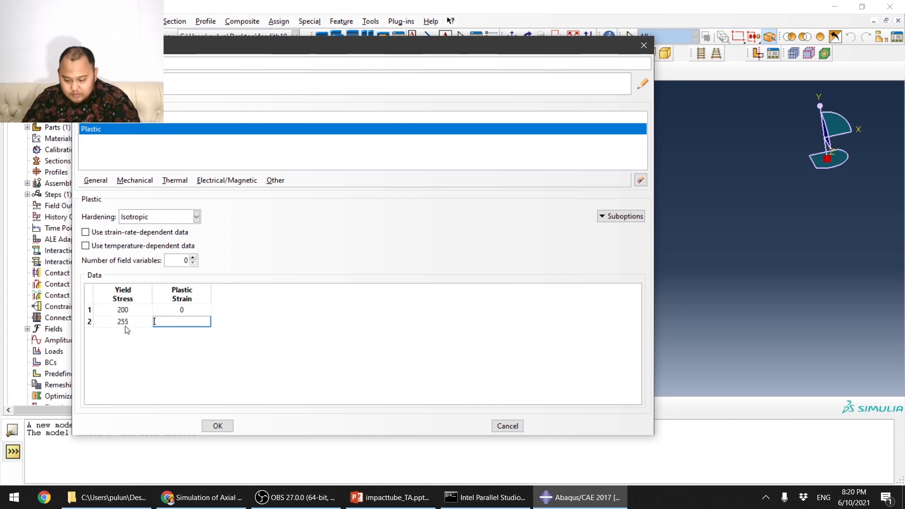
{"action": "type", "text": "0.05"}
{"action": "key", "text": "Tab"}
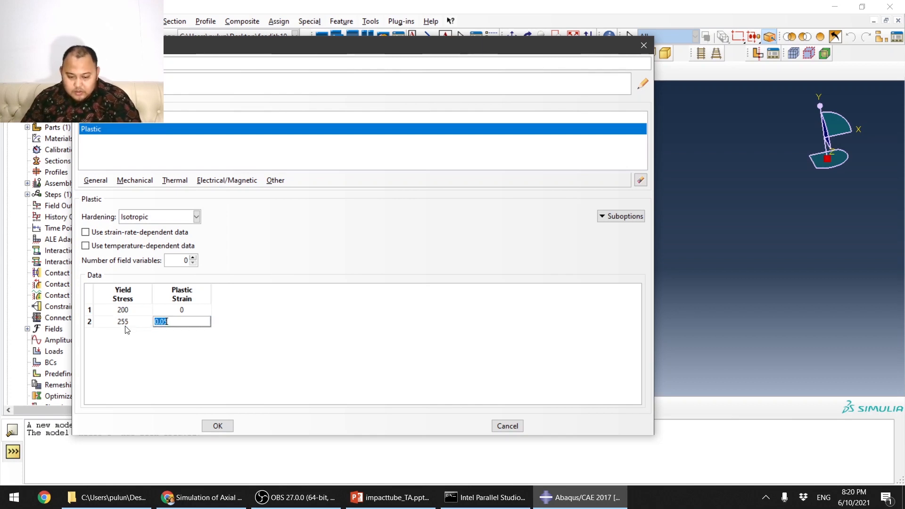
{"action": "key", "text": "Return"}
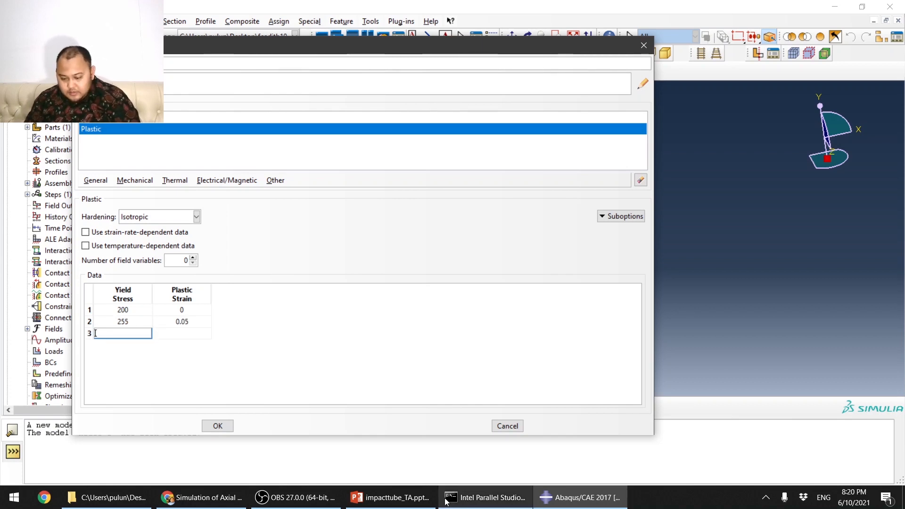
Step: Consult the PowerPoint table and enter the third plastic data row as yield stress 350 at plastic strain 0.2
{"action": "left_click", "coordinate": [408, 500]}
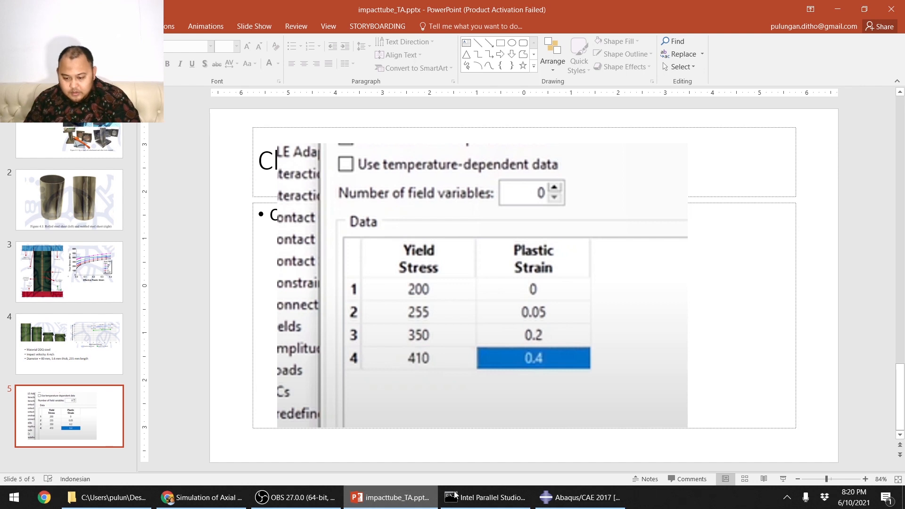
{"action": "left_click", "coordinate": [581, 498]}
{"action": "type", "text": "35"}
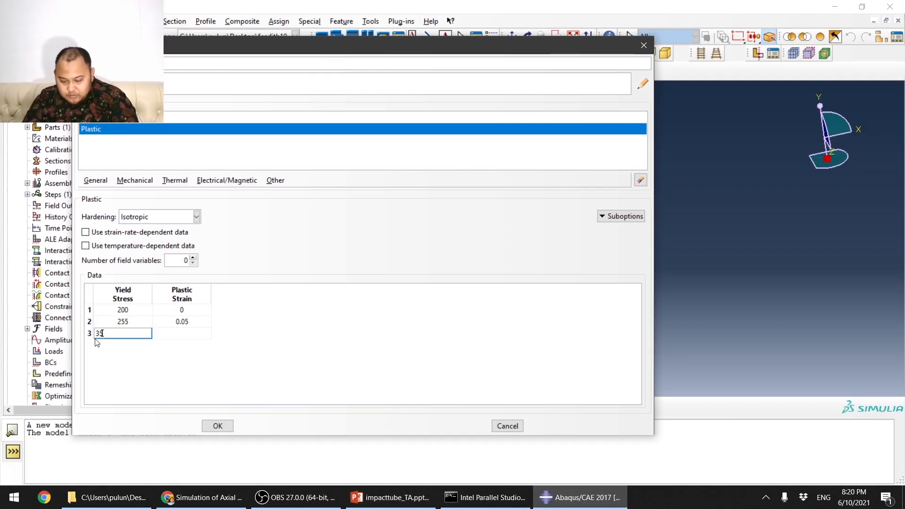
{"action": "type", "text": "0"}
{"action": "key", "text": "Tab"}
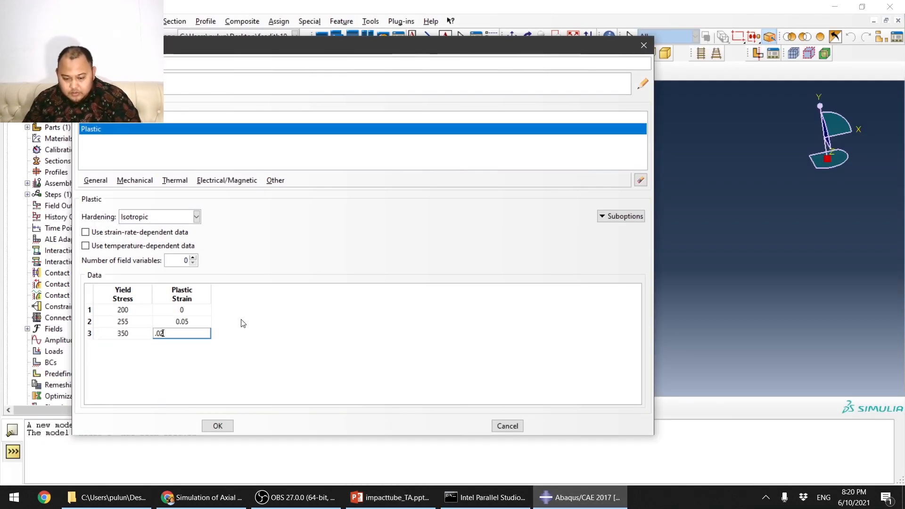
{"action": "type", "text": "0.2"}
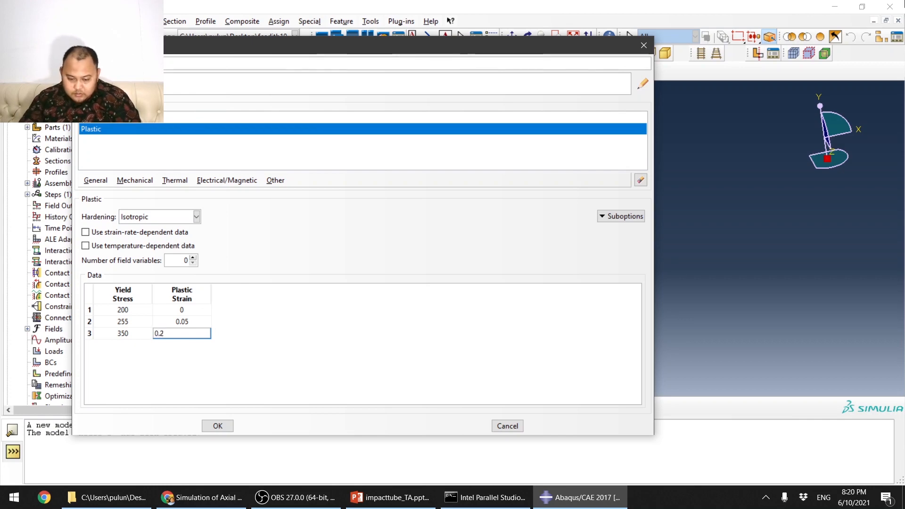
{"action": "key", "text": "Return"}
Step: Enter the fourth plastic data row as yield stress 410 at plastic strain 0.4 and save the material
{"action": "left_click", "coordinate": [581, 497]}
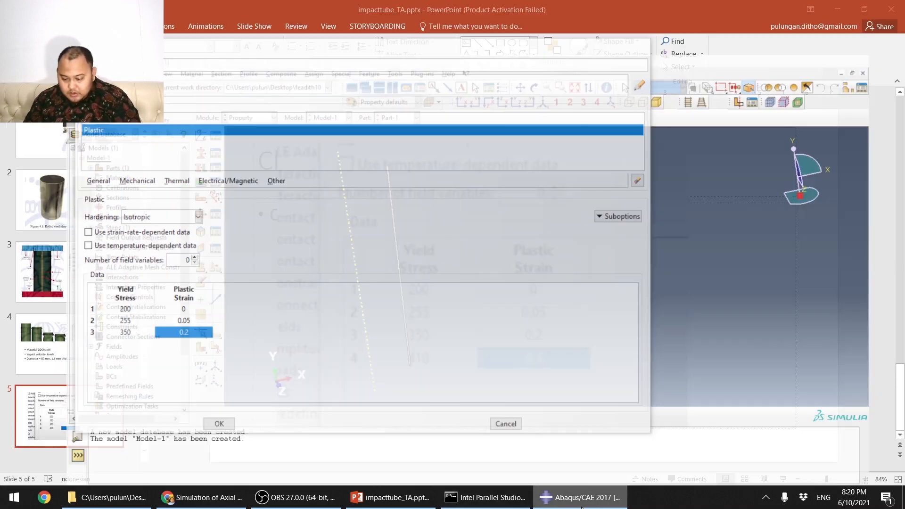
{"action": "left_click", "coordinate": [581, 507]}
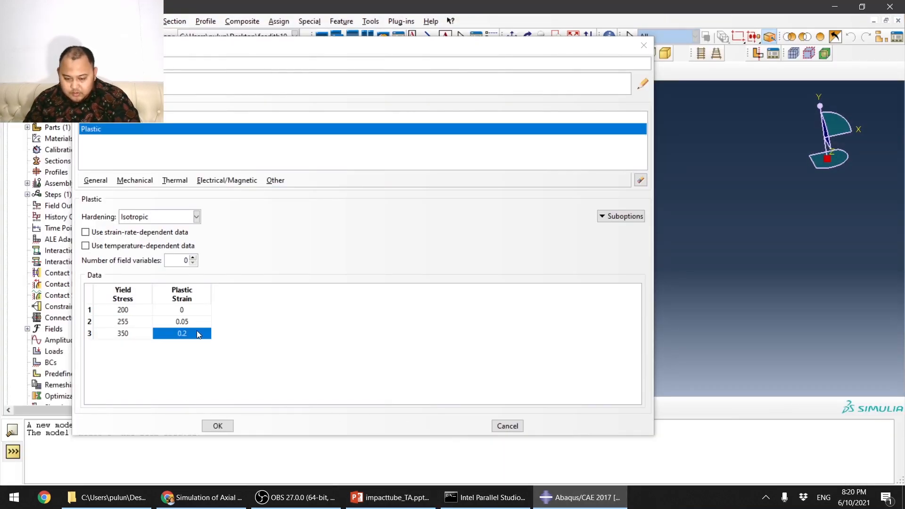
{"action": "left_click", "coordinate": [197, 331]}
{"action": "key", "text": "Return"}
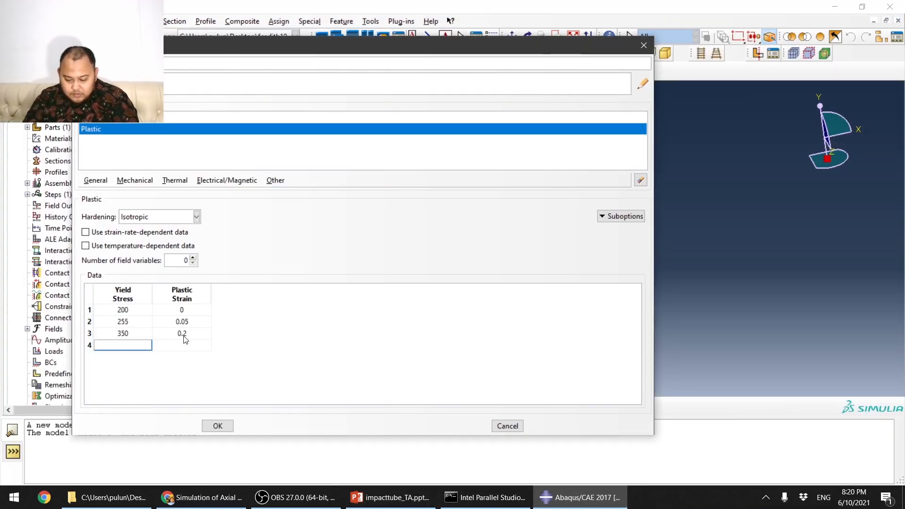
{"action": "type", "text": "410"}
{"action": "key", "text": "Tab"}
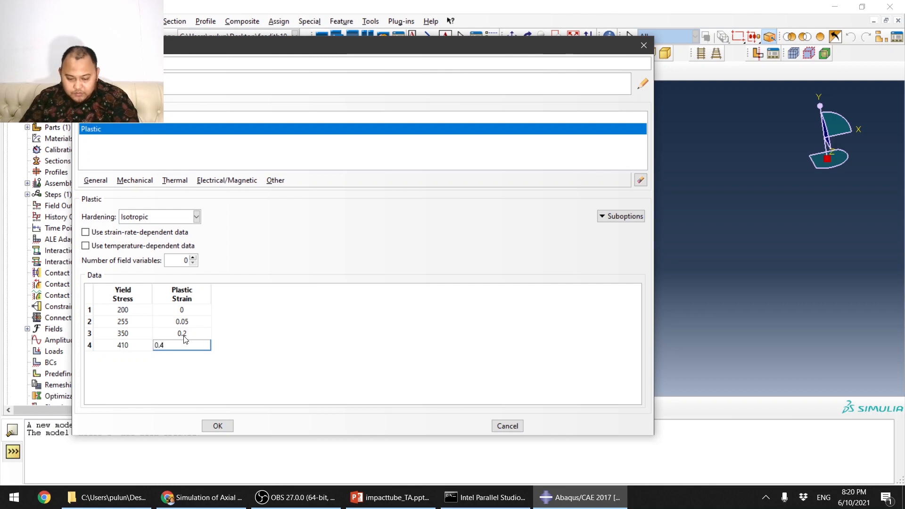
{"action": "left_click", "coordinate": [305, 323]}
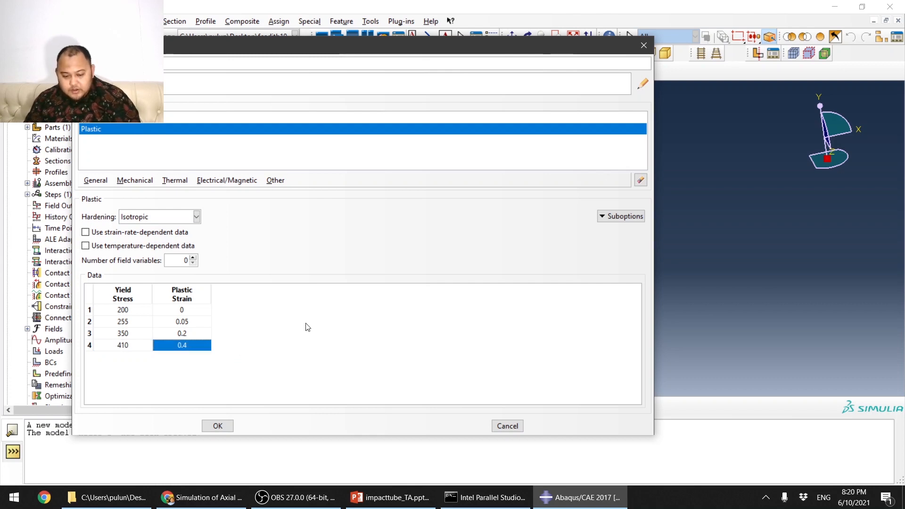
{"action": "left_click", "coordinate": [217, 426]}
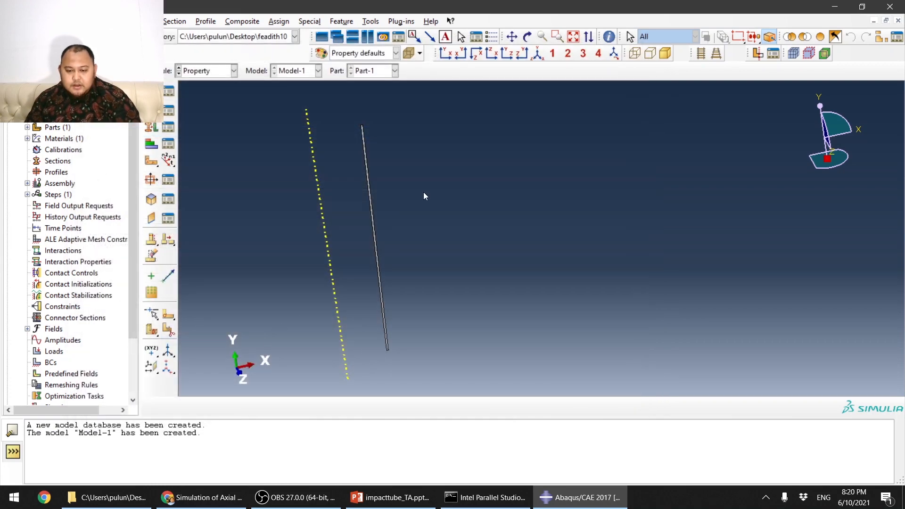
Step: Reopen Material-1 for editing, add a uniform mass density of 0.008, and save the material
{"action": "left_click", "coordinate": [221, 77]}
{"action": "left_click", "coordinate": [219, 95]}
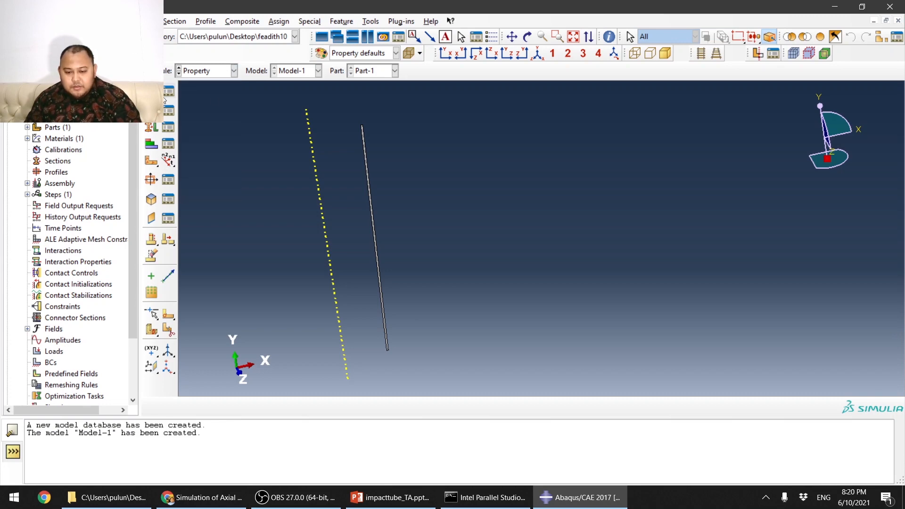
{"action": "left_click", "coordinate": [168, 91]}
{"action": "double_click", "coordinate": [269, 177]}
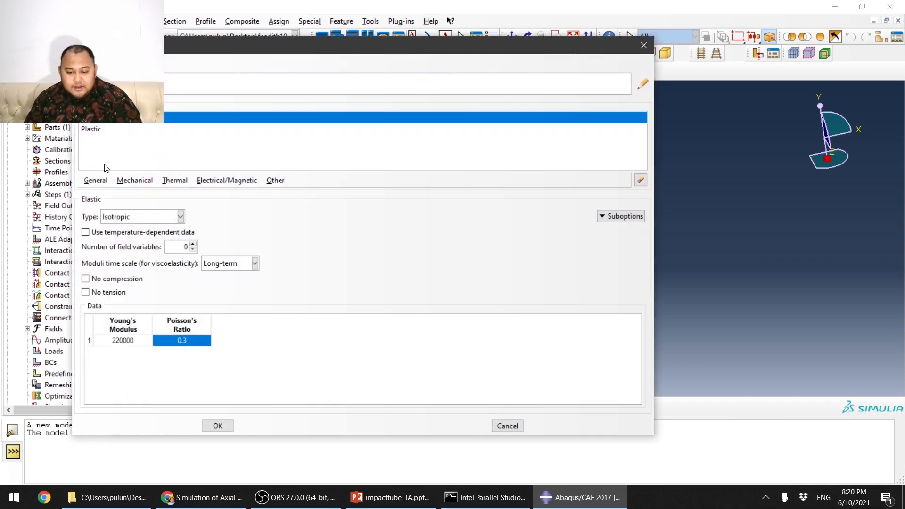
{"action": "left_click", "coordinate": [95, 180]}
{"action": "left_click", "coordinate": [106, 192]}
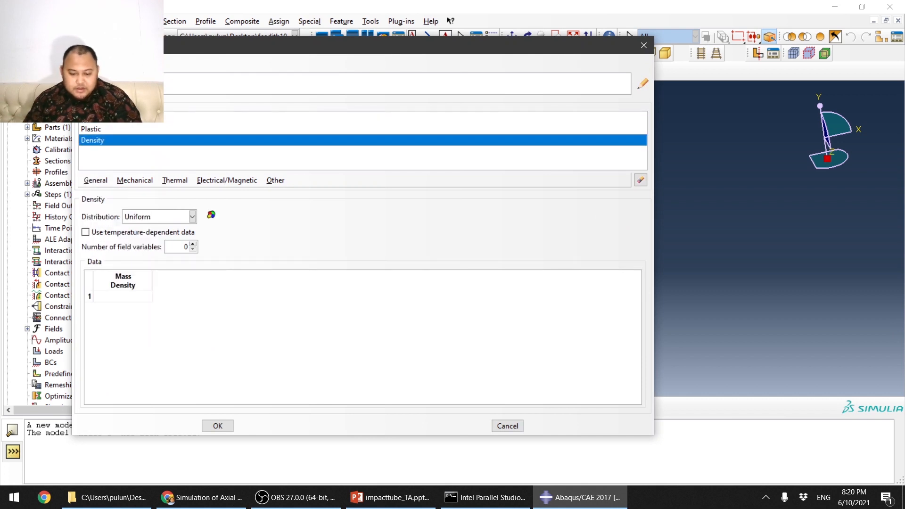
{"action": "left_click", "coordinate": [133, 300]}
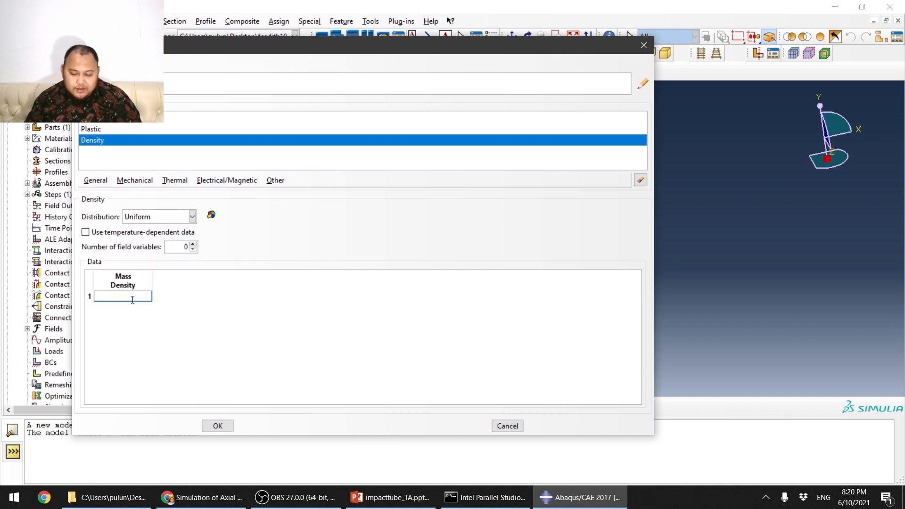
{"action": "type", "text": "0"}
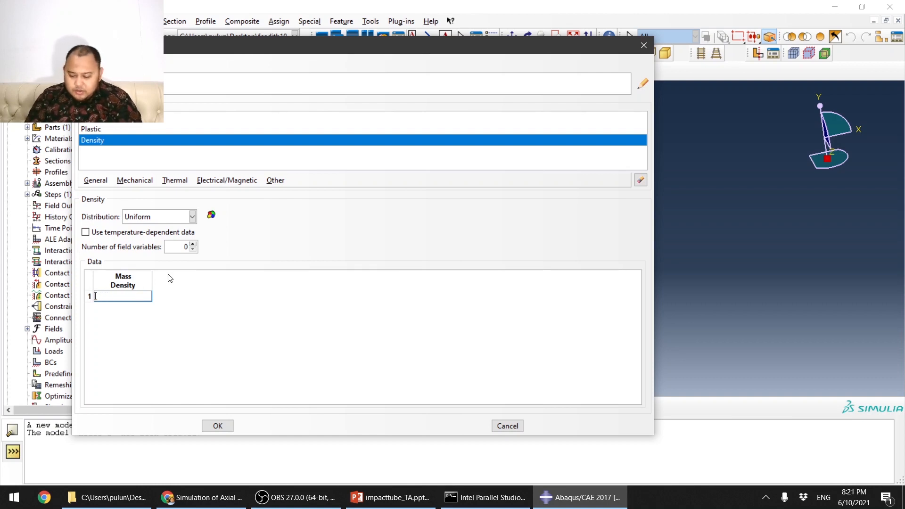
{"action": "type", "text": "8"}
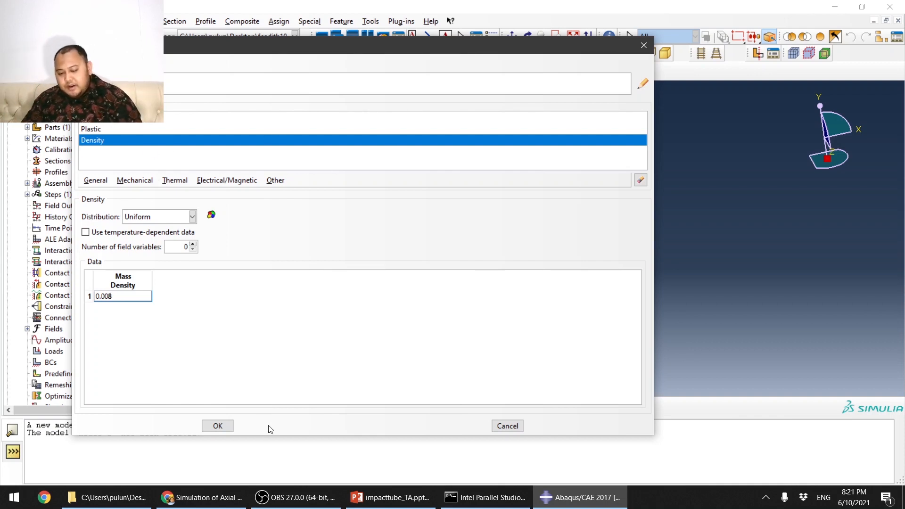
{"action": "left_click", "coordinate": [222, 425]}
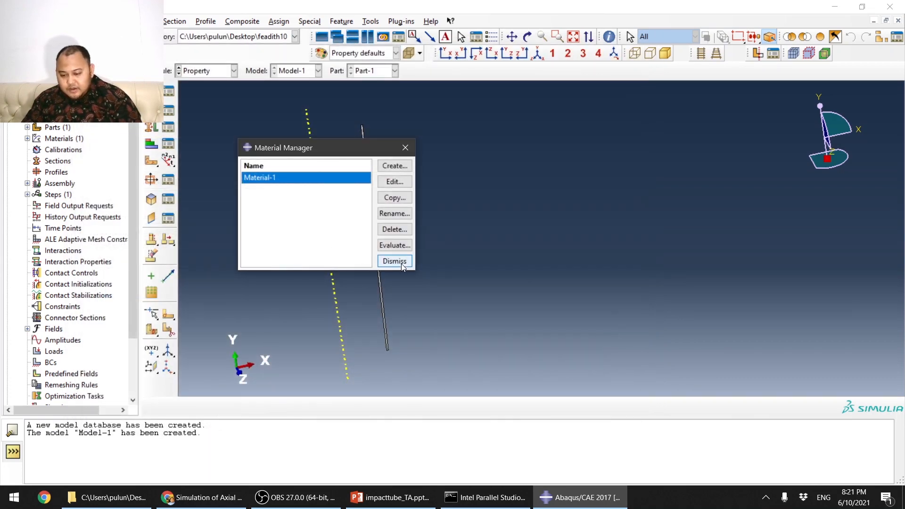
{"action": "left_click", "coordinate": [395, 261]}
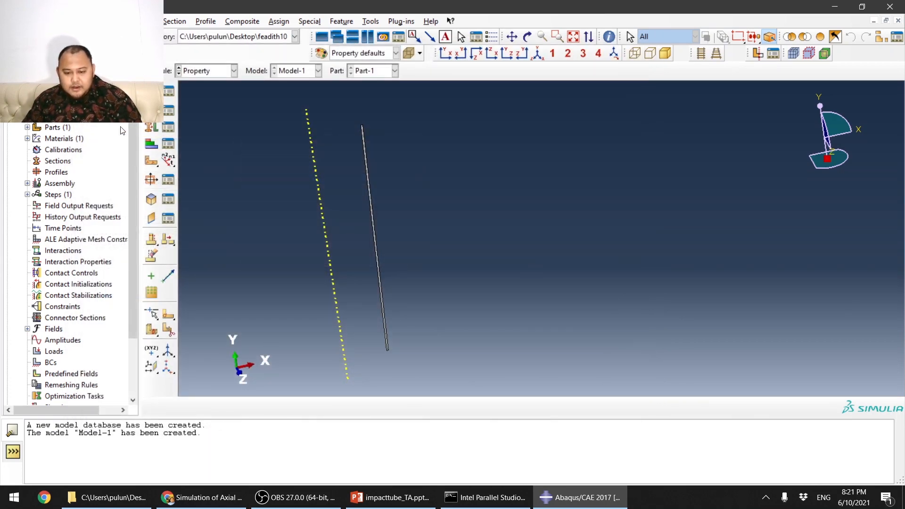
Step: Create a solid homogeneous section named Section-1 that uses Material-1
{"action": "left_click", "coordinate": [151, 110]}
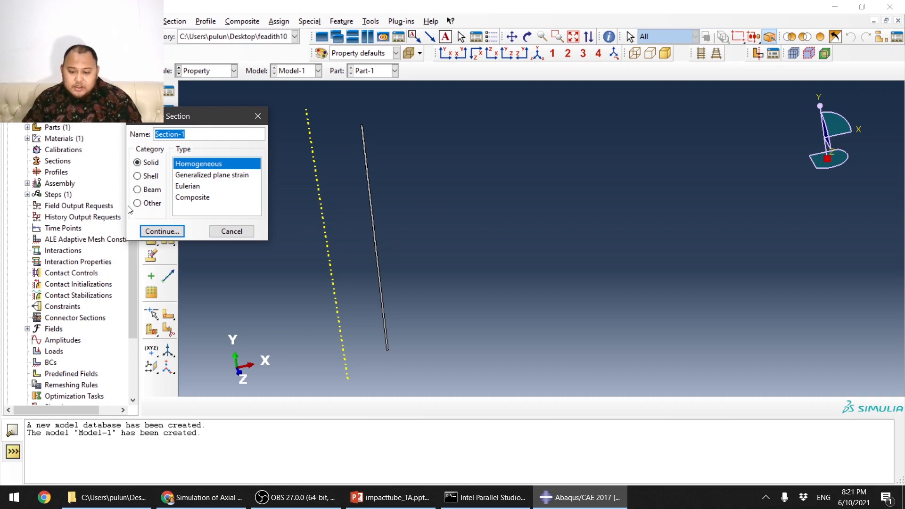
{"action": "left_click", "coordinate": [152, 177]}
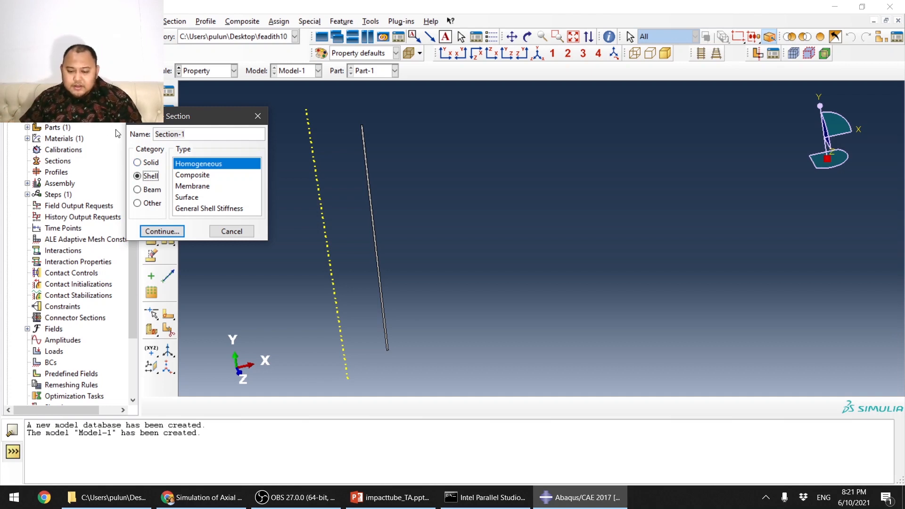
{"action": "left_click", "coordinate": [145, 164]}
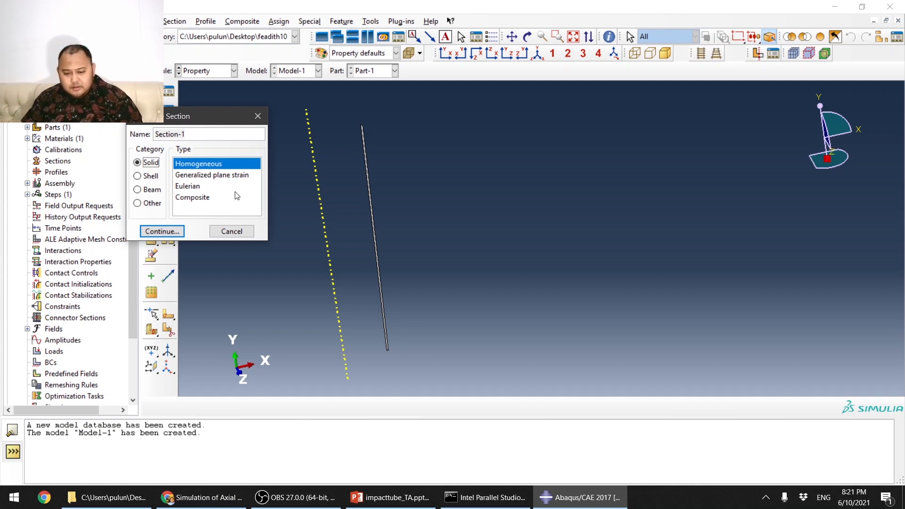
{"action": "left_click", "coordinate": [171, 233]}
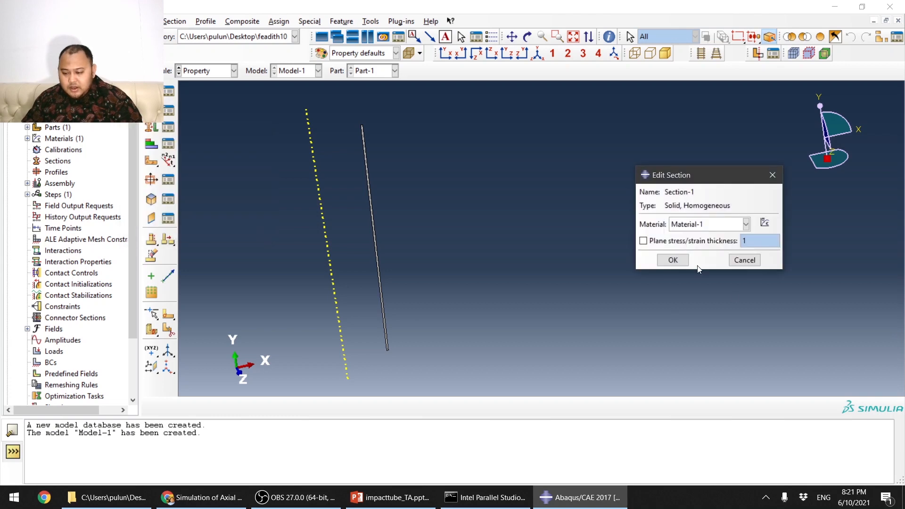
{"action": "left_click", "coordinate": [672, 260]}
Step: Assign Section-1 to the entire tube profile, taking the thickness from the section
{"action": "left_click", "coordinate": [150, 127]}
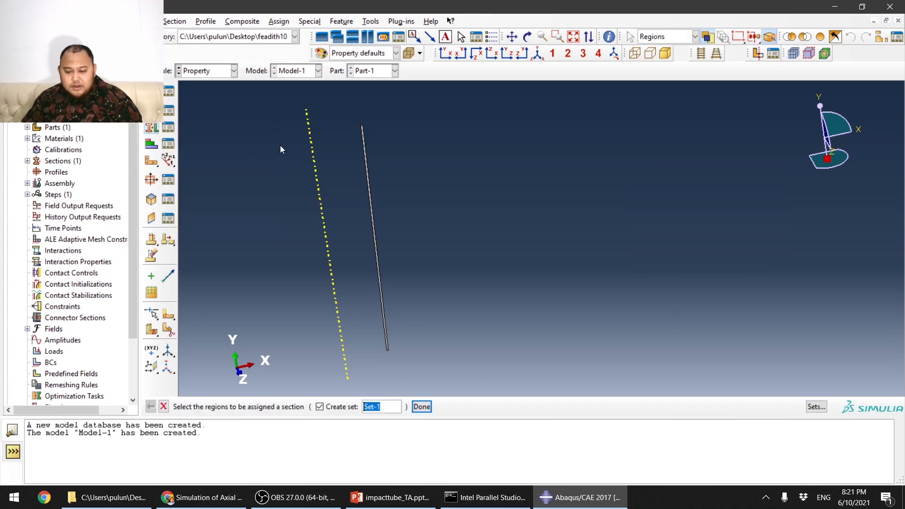
{"action": "left_click_drag", "start_coordinate": [344, 89], "coordinate": [437, 355]}
{"action": "left_click", "coordinate": [421, 407]}
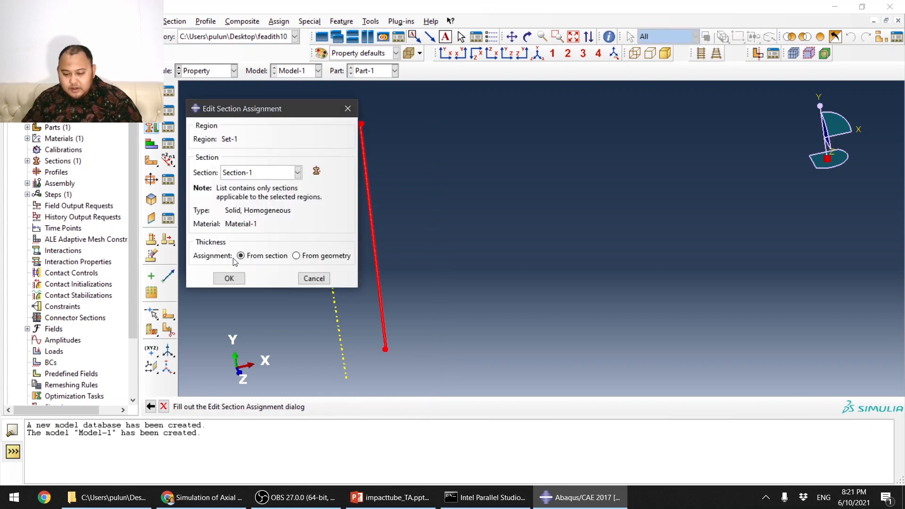
{"action": "left_click", "coordinate": [229, 274]}
Step: Examine the tube profile and its upper end in the front XY view
{"action": "scroll", "coordinate": [460, 293], "scroll_direction": "down", "scroll_amount": 2}
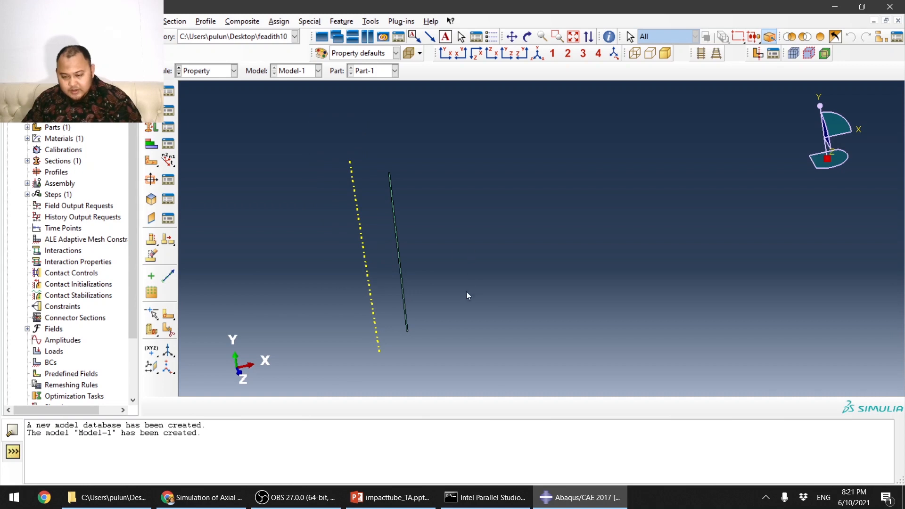
{"action": "left_click_drag", "start_coordinate": [499, 296], "coordinate": [470, 295], "text": "ctrl+alt"}
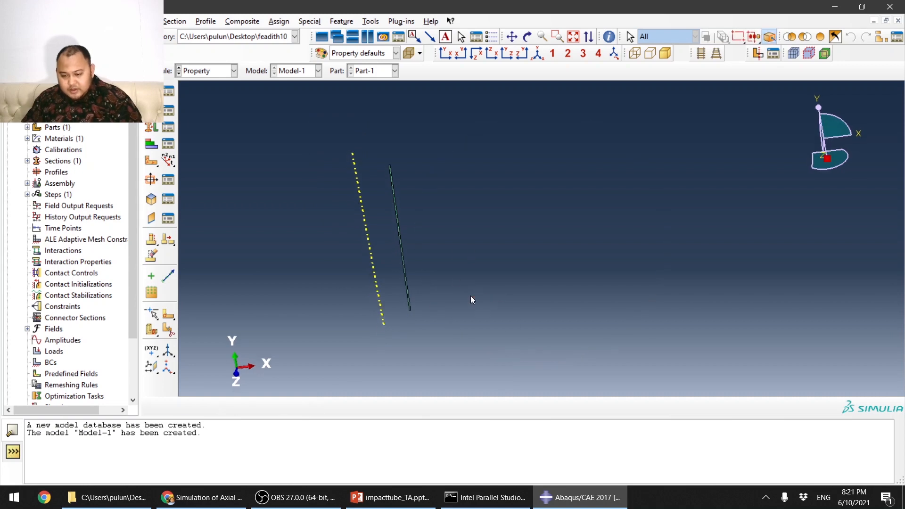
{"action": "left_click", "coordinate": [450, 56]}
{"action": "scroll", "coordinate": [433, 163], "scroll_direction": "down", "scroll_amount": 2}
{"action": "scroll", "coordinate": [451, 171], "scroll_direction": "up", "scroll_amount": 2}
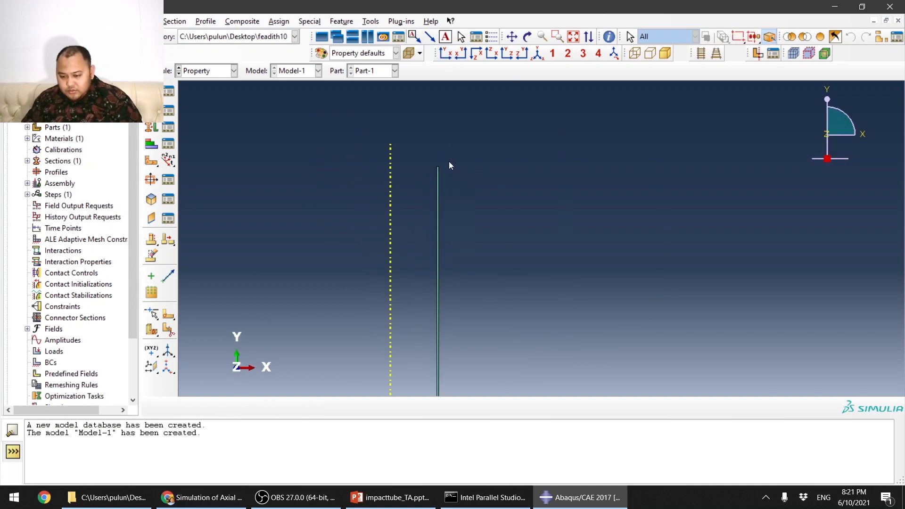
{"action": "scroll", "coordinate": [443, 162], "scroll_direction": "up", "scroll_amount": 2}
{"action": "scroll", "coordinate": [443, 163], "scroll_direction": "up", "scroll_amount": 3}
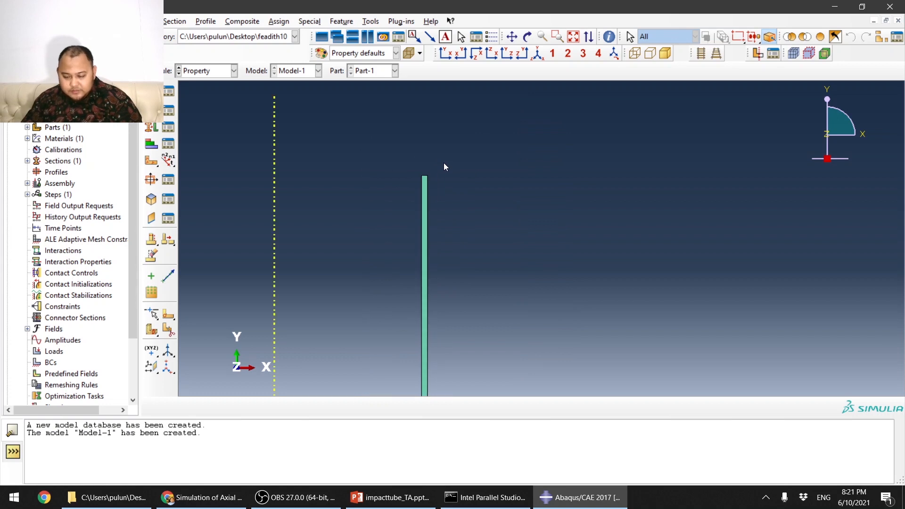
{"action": "scroll", "coordinate": [433, 174], "scroll_direction": "down", "scroll_amount": 2}
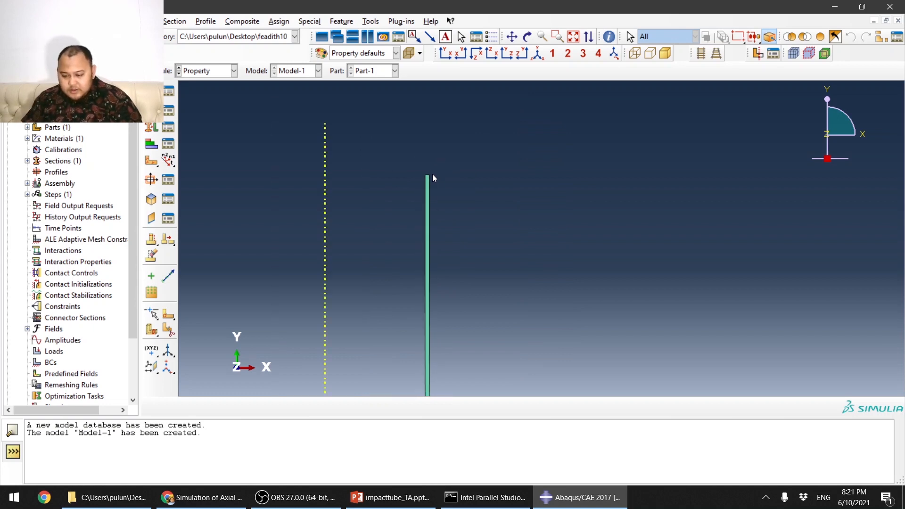
{"action": "scroll", "coordinate": [433, 177], "scroll_direction": "down", "scroll_amount": 1}
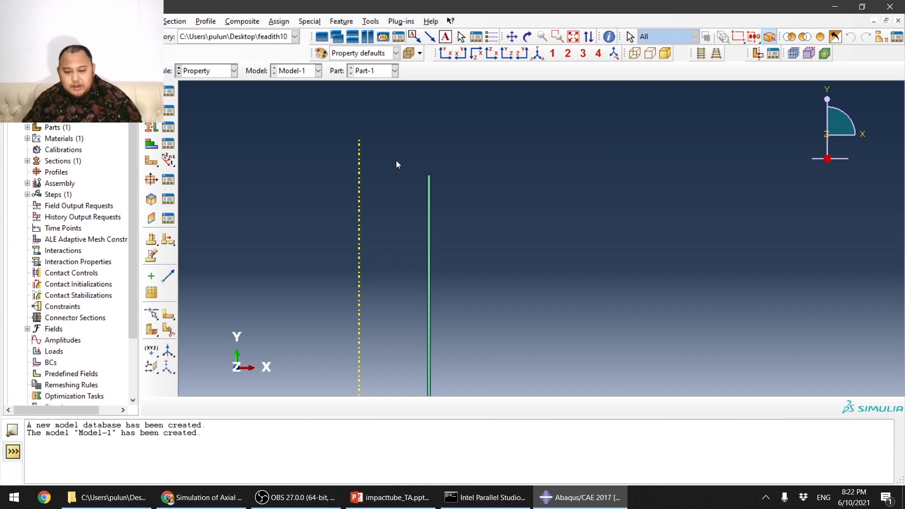
Step: Begin a face partition sketch in the Part module and draw a horizontal line across the tube, about 9 above its lower end
{"action": "left_click", "coordinate": [206, 70]}
{"action": "left_click", "coordinate": [208, 82]}
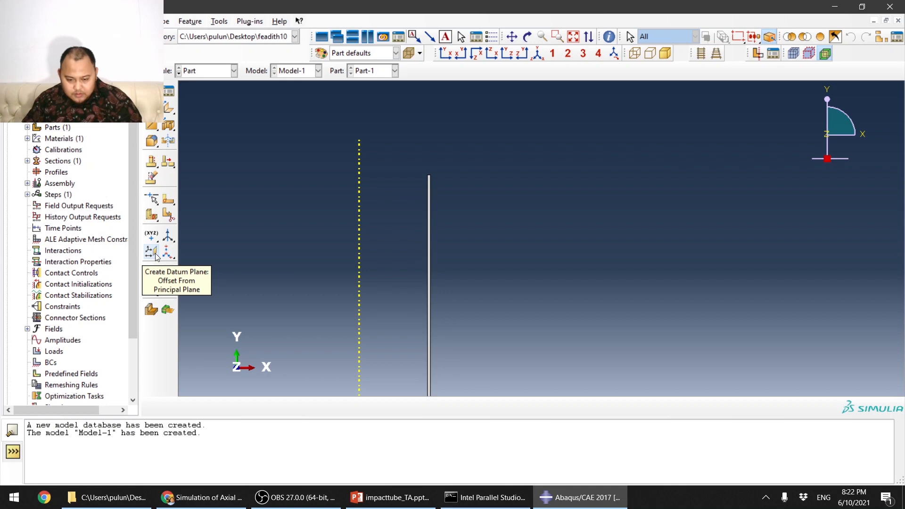
{"action": "left_click", "coordinate": [170, 202]}
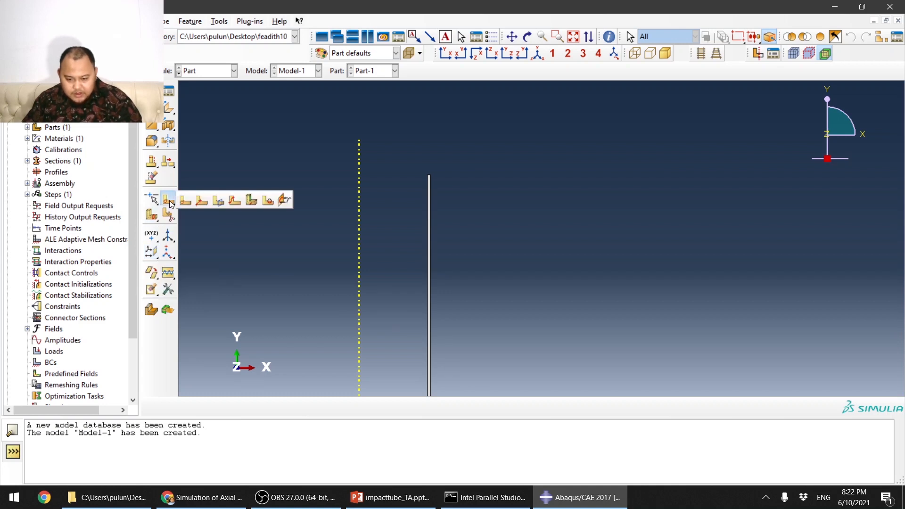
{"action": "left_click", "coordinate": [187, 202]}
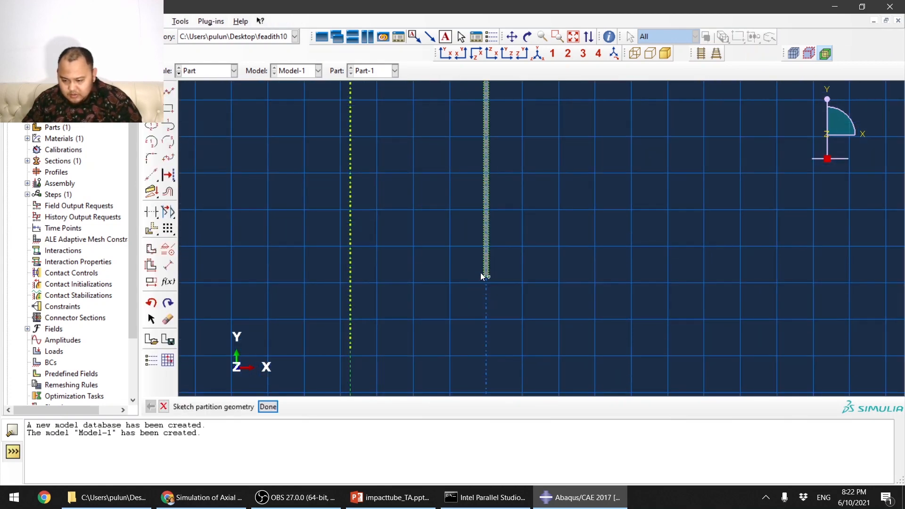
{"action": "left_click", "coordinate": [171, 91]}
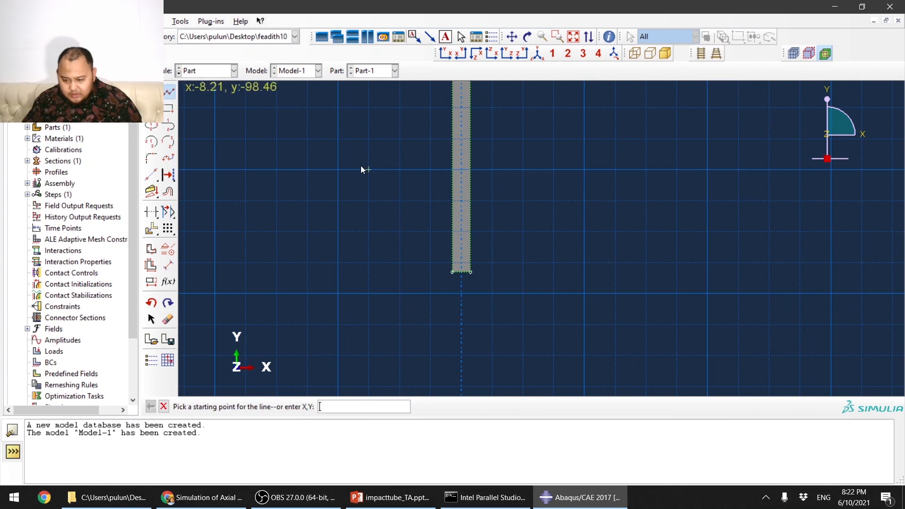
{"action": "left_click", "coordinate": [369, 170]}
{"action": "left_click", "coordinate": [549, 167]}
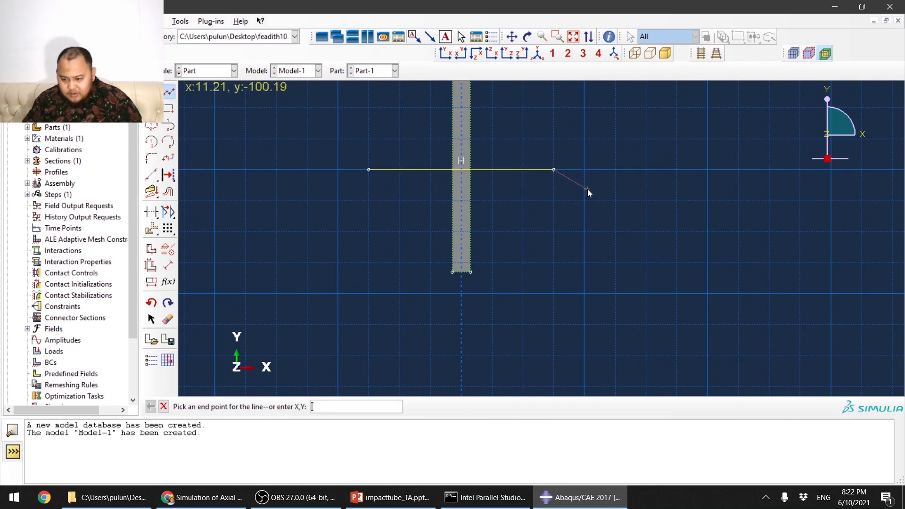
{"action": "key", "text": "Escape"}
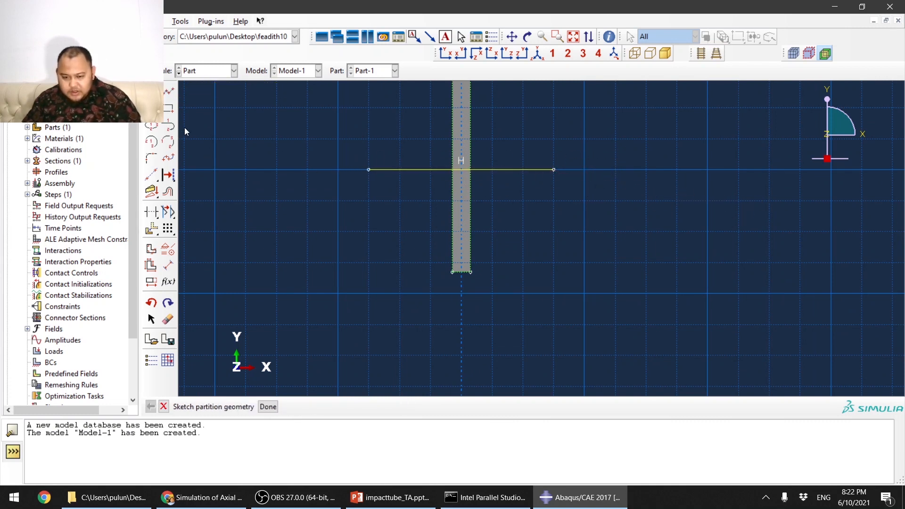
Step: Dimension the partition line's distance from the tube's lower edge and set it to 15
{"action": "left_click", "coordinate": [168, 265]}
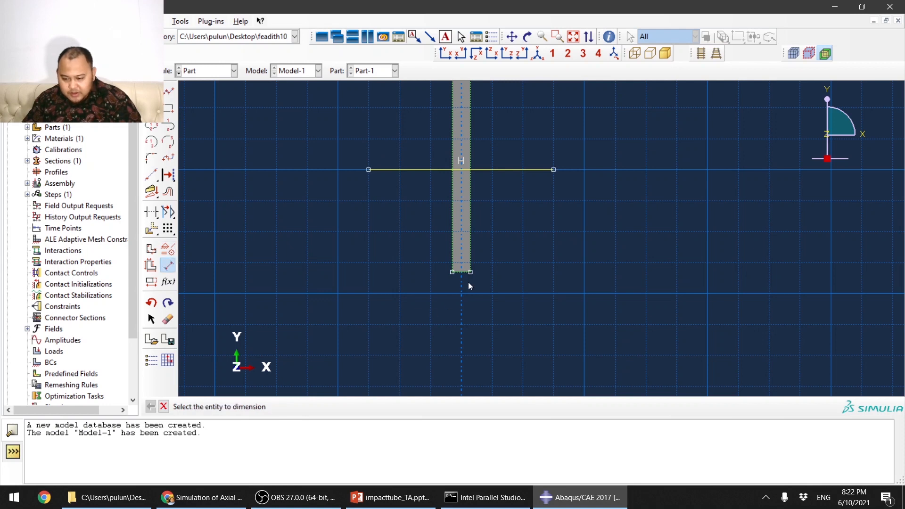
{"action": "scroll", "coordinate": [468, 282], "scroll_direction": "up", "scroll_amount": 3}
{"action": "left_click", "coordinate": [453, 266]}
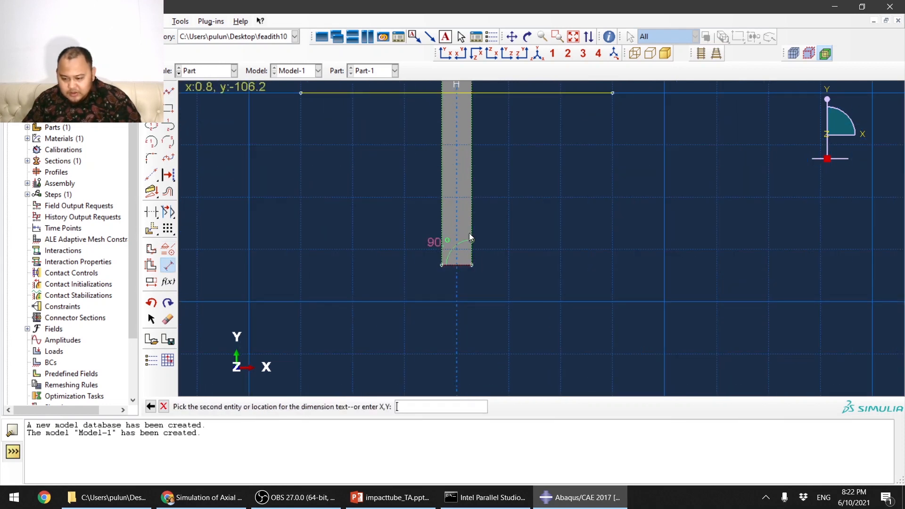
{"action": "left_click", "coordinate": [490, 92]}
{"action": "left_click", "coordinate": [692, 115]}
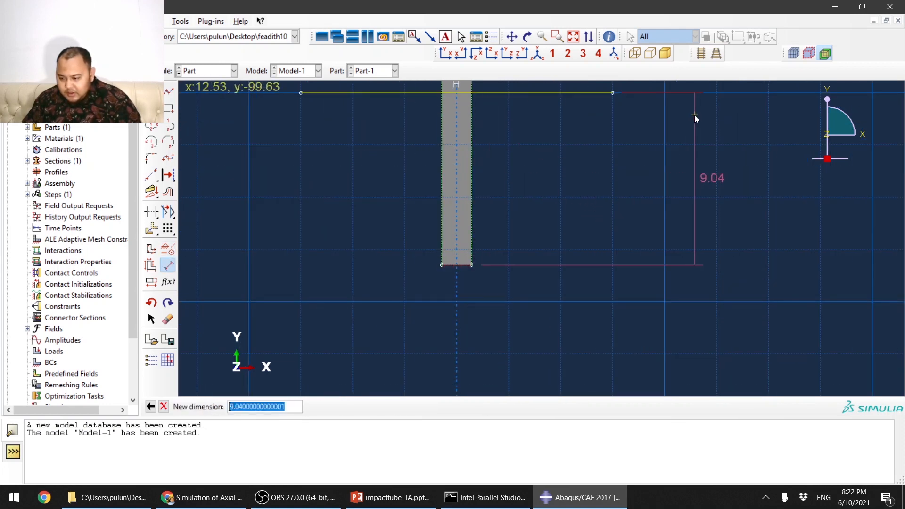
{"action": "type", "text": "15"}
{"action": "key", "text": "Return"}
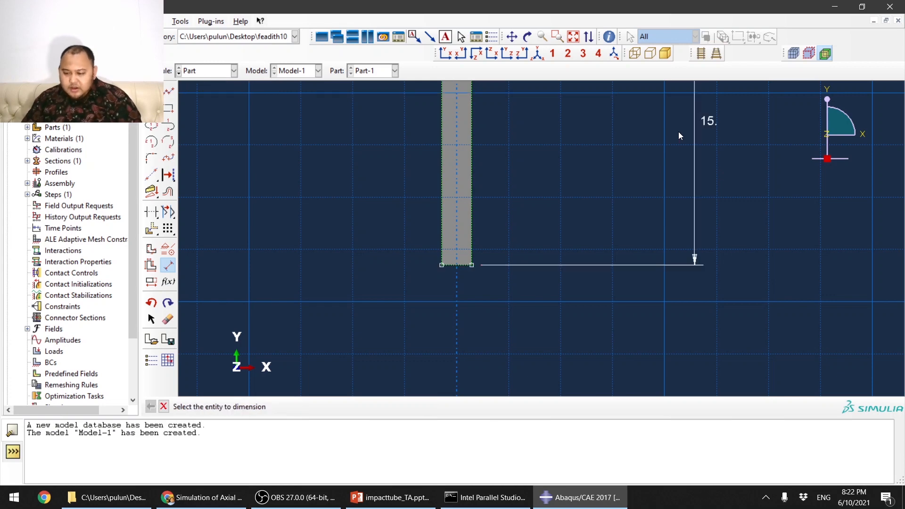
Step: Sketch a second horizontal partition line across the tube near its upper end, at about y = 98.5
{"action": "scroll", "coordinate": [572, 275], "scroll_direction": "down", "scroll_amount": 4}
{"action": "scroll", "coordinate": [573, 275], "scroll_direction": "down", "scroll_amount": 5}
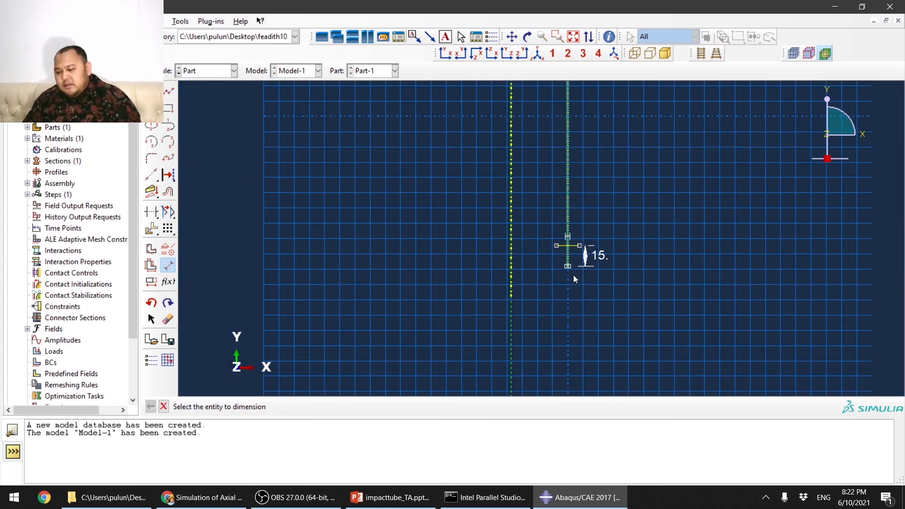
{"action": "scroll", "coordinate": [588, 118], "scroll_direction": "up", "scroll_amount": 3}
{"action": "scroll", "coordinate": [591, 145], "scroll_direction": "up", "scroll_amount": 8}
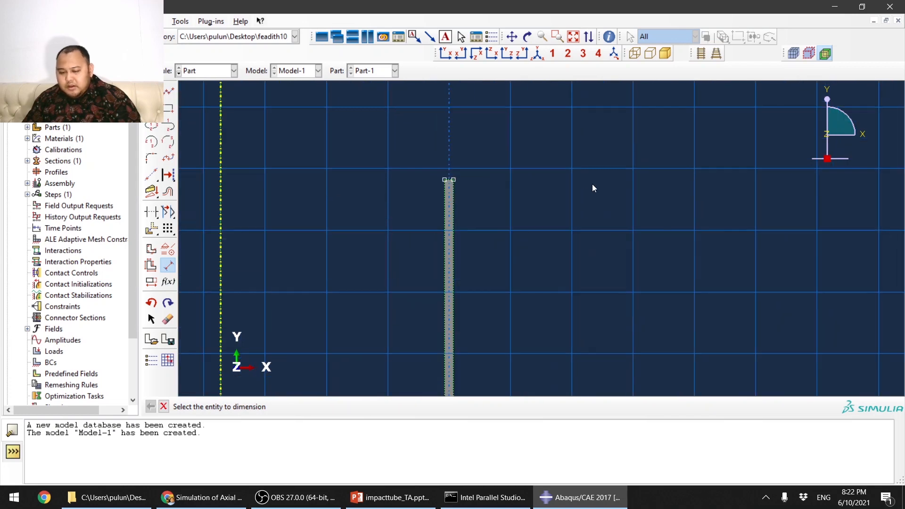
{"action": "left_click", "coordinate": [169, 91]}
{"action": "left_click", "coordinate": [336, 251]}
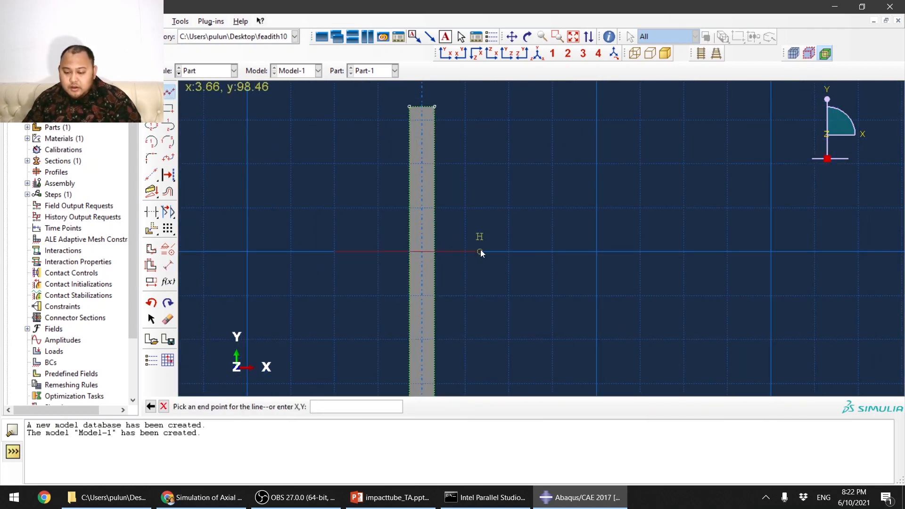
{"action": "left_click", "coordinate": [504, 250]}
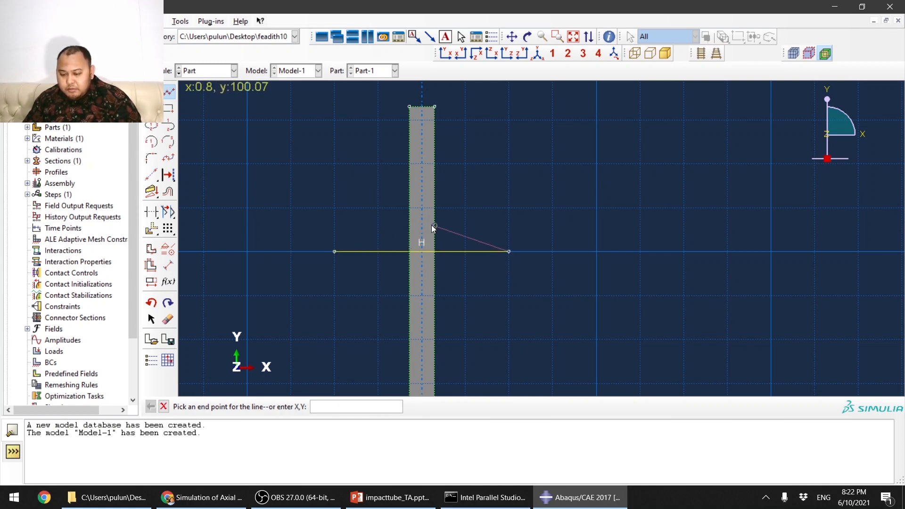
{"action": "key", "text": "Escape"}
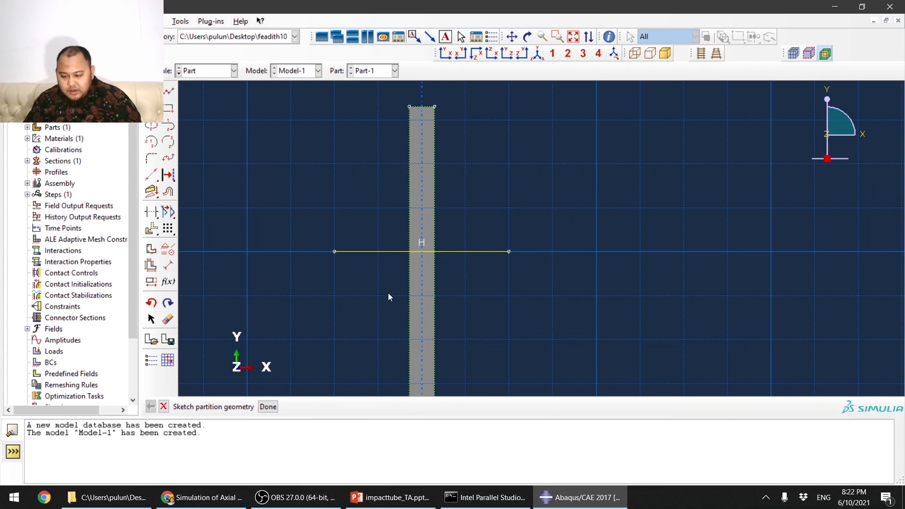
{"action": "left_click", "coordinate": [168, 91]}
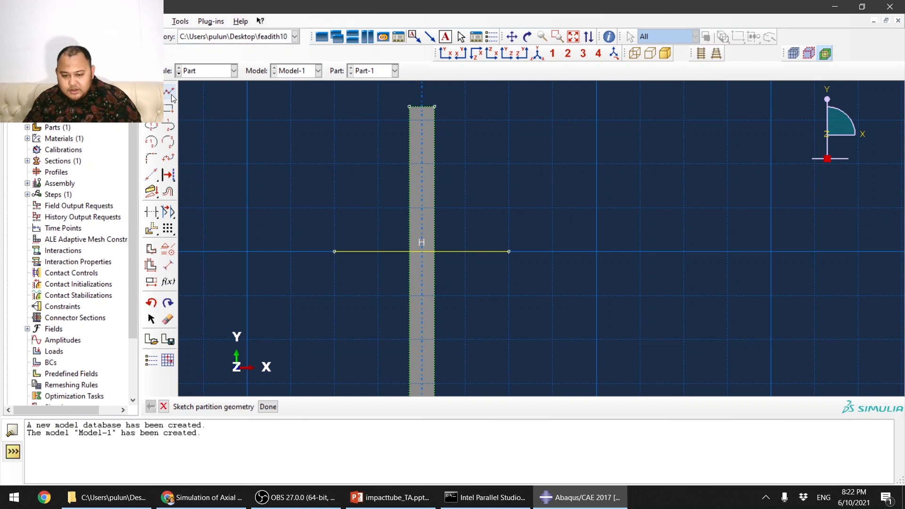
{"action": "left_click", "coordinate": [516, 191]}
{"action": "left_click", "coordinate": [663, 231]}
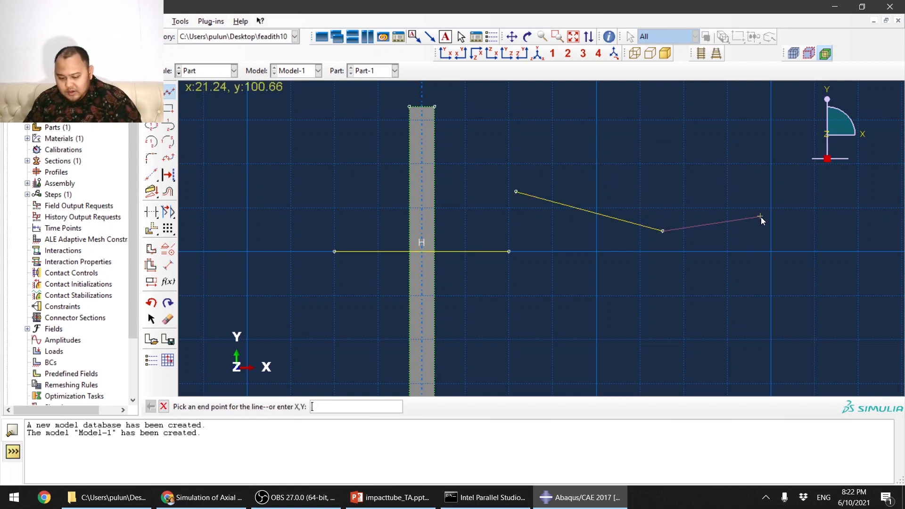
{"action": "key", "text": "Escape"}
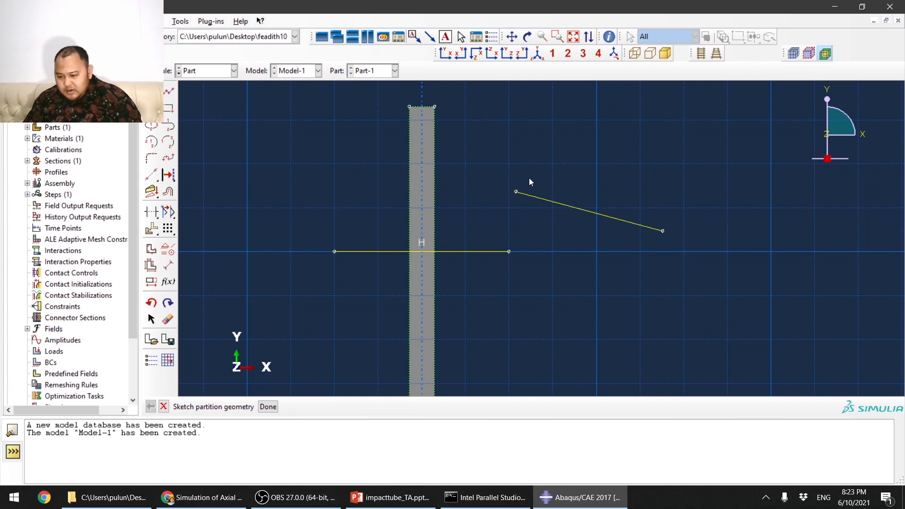
{"action": "left_click", "coordinate": [631, 228]}
{"action": "key", "text": "Delete"}
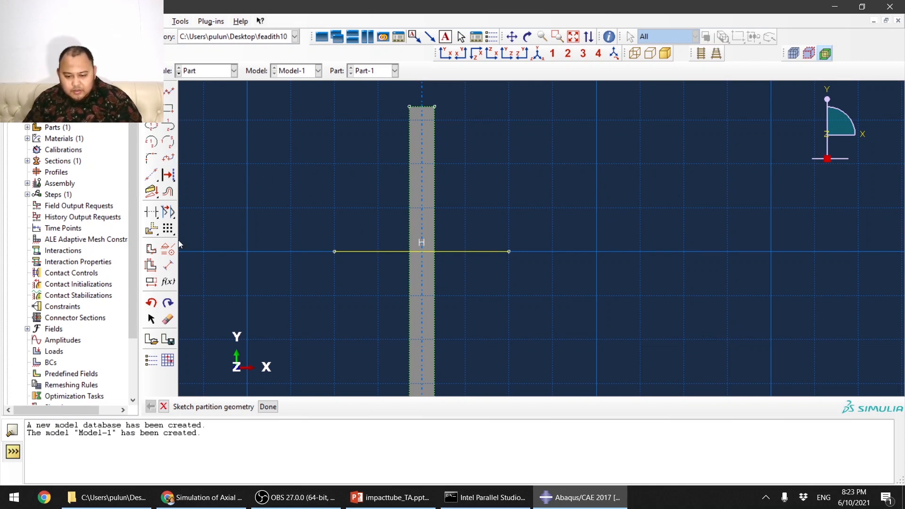
Step: Dimension the upper partition line at 15 from the tube's upper edge and finish the partition sketch
{"action": "left_click", "coordinate": [168, 266]}
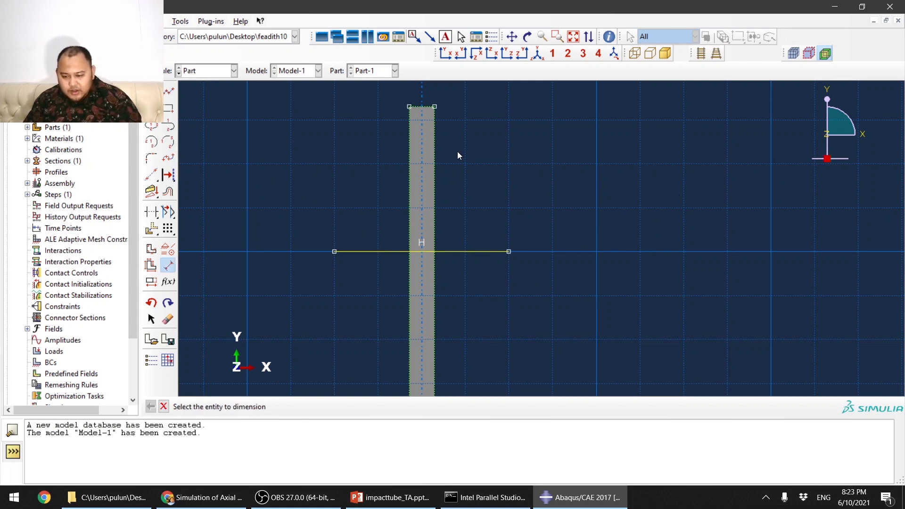
{"action": "left_click", "coordinate": [425, 108]}
{"action": "left_click", "coordinate": [492, 252]}
{"action": "left_click", "coordinate": [666, 219]}
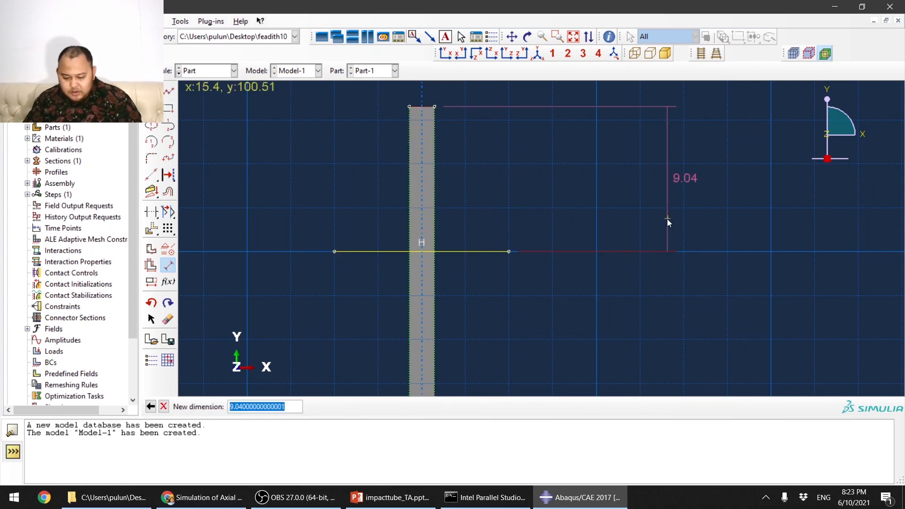
{"action": "type", "text": "15"}
{"action": "key", "text": "Return"}
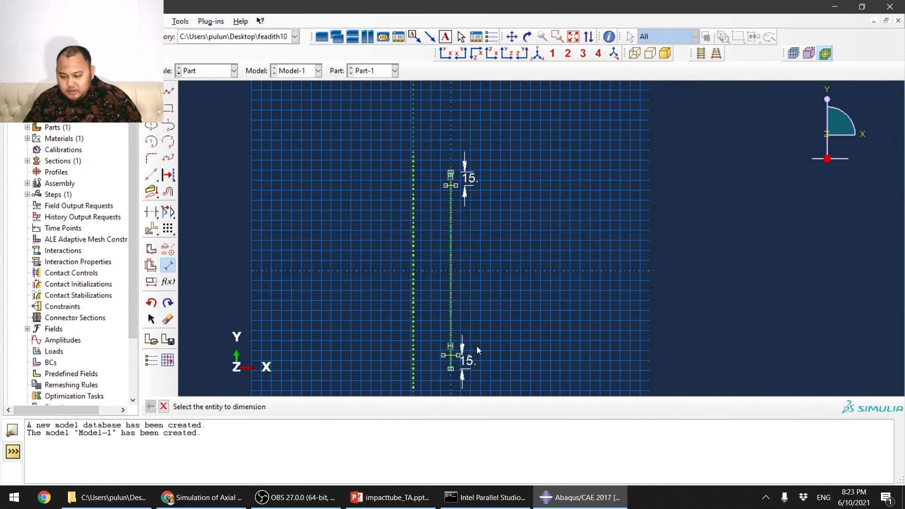
{"action": "left_click", "coordinate": [164, 406]}
{"action": "left_click", "coordinate": [262, 406]}
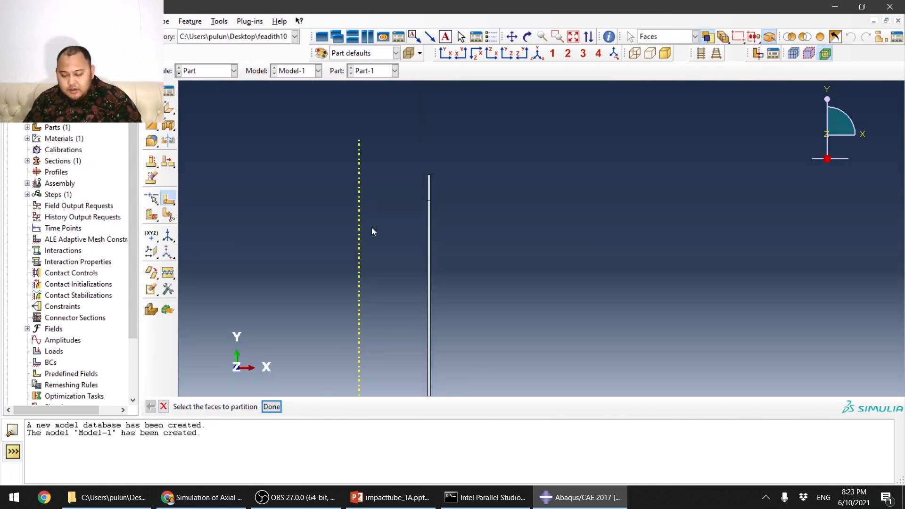
Step: Inspect the partition edge near the tube's upper end and the whole partitioned tube
{"action": "scroll", "coordinate": [451, 234], "scroll_direction": "up", "scroll_amount": 8}
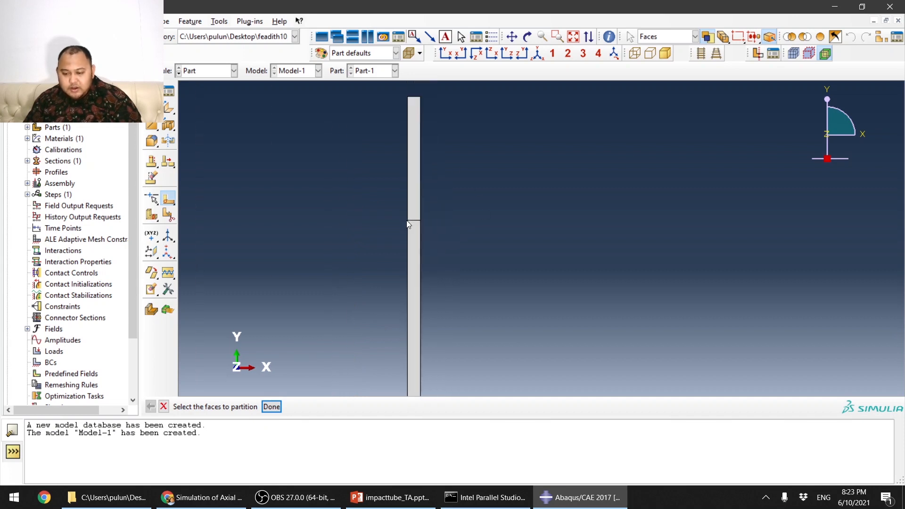
{"action": "scroll", "coordinate": [406, 220], "scroll_direction": "down", "scroll_amount": 2}
{"action": "left_click", "coordinate": [406, 221]}
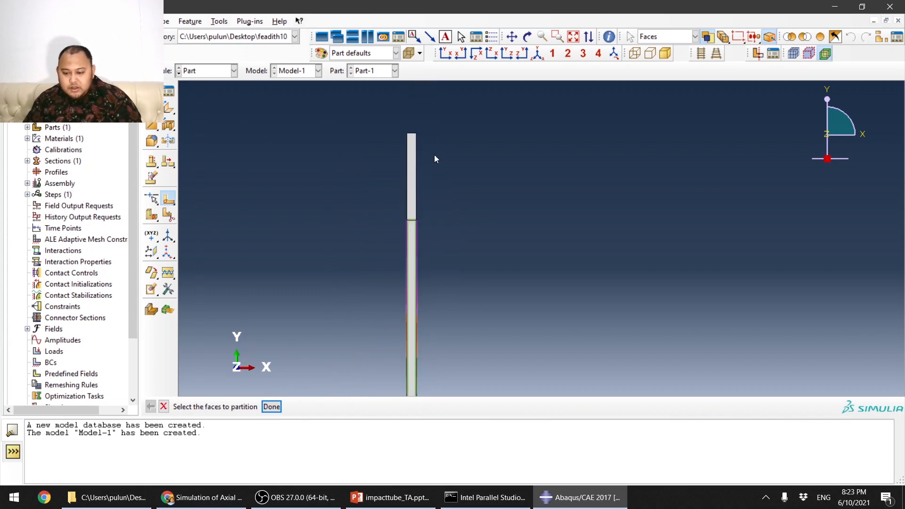
{"action": "left_click", "coordinate": [397, 160]}
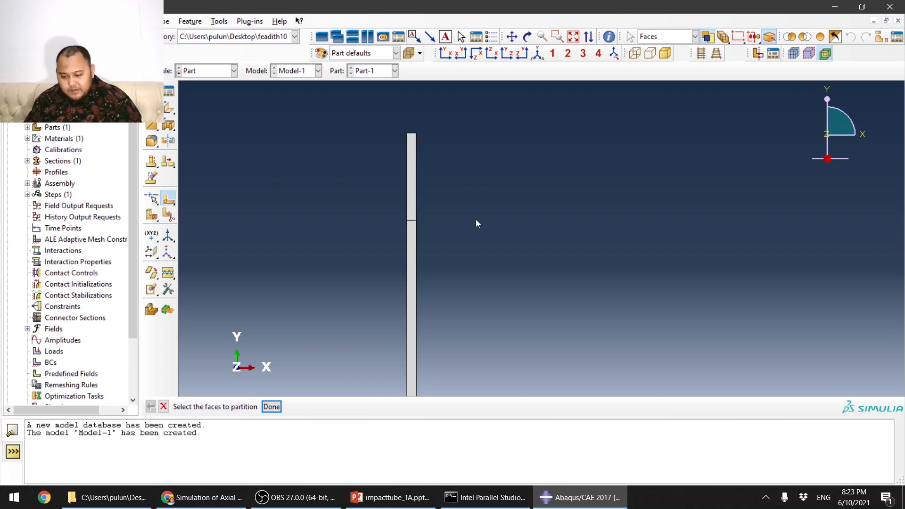
{"action": "scroll", "coordinate": [466, 163], "scroll_direction": "down", "scroll_amount": 3}
{"action": "scroll", "coordinate": [425, 134], "scroll_direction": "down", "scroll_amount": 3}
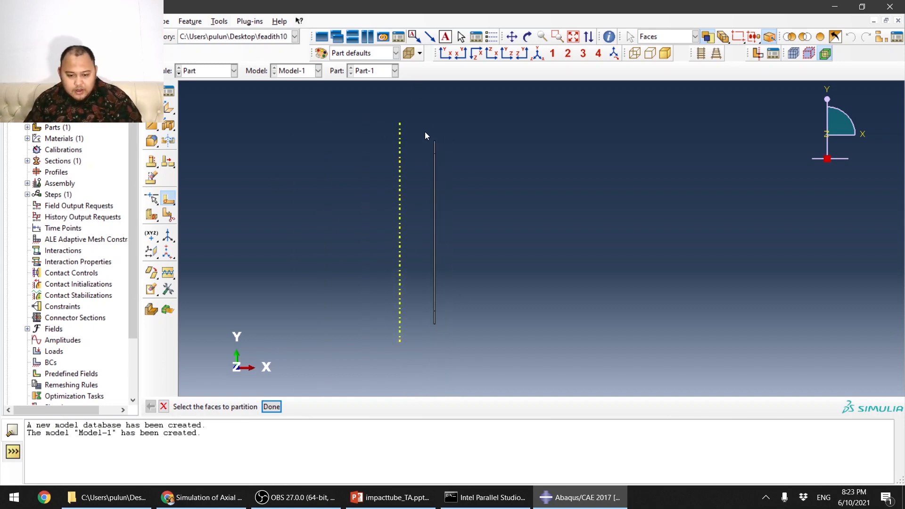
Step: Create a dependent instance of Part-1 in the Assembly module
{"action": "left_click", "coordinate": [200, 71]}
{"action": "left_click", "coordinate": [207, 94]}
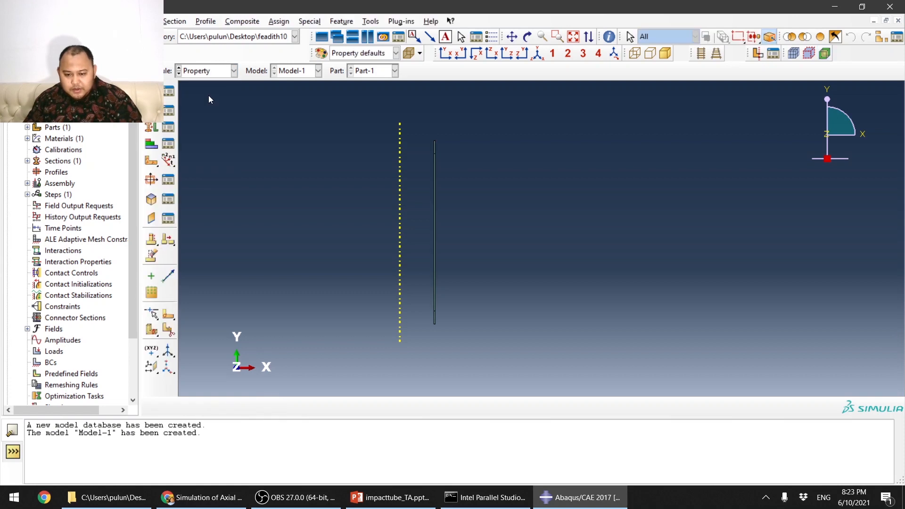
{"action": "left_click", "coordinate": [187, 74]}
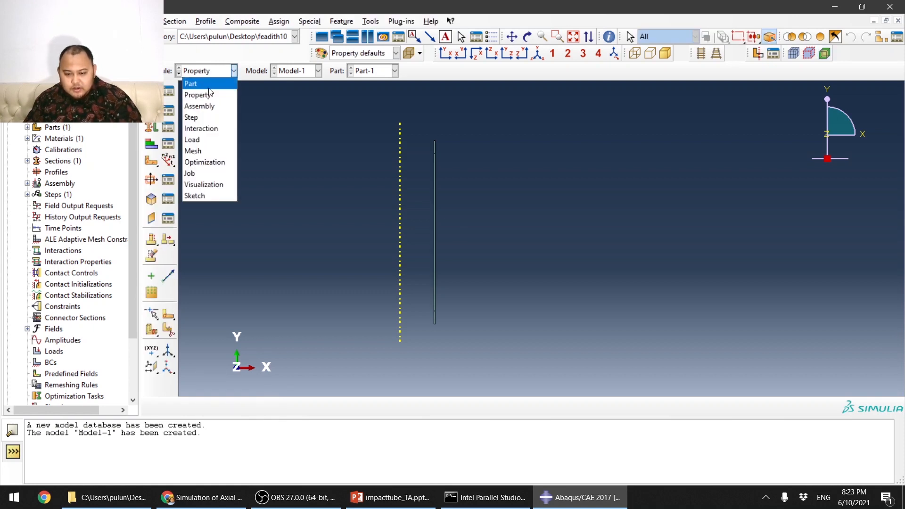
{"action": "left_click", "coordinate": [214, 103]}
{"action": "left_click", "coordinate": [169, 90]}
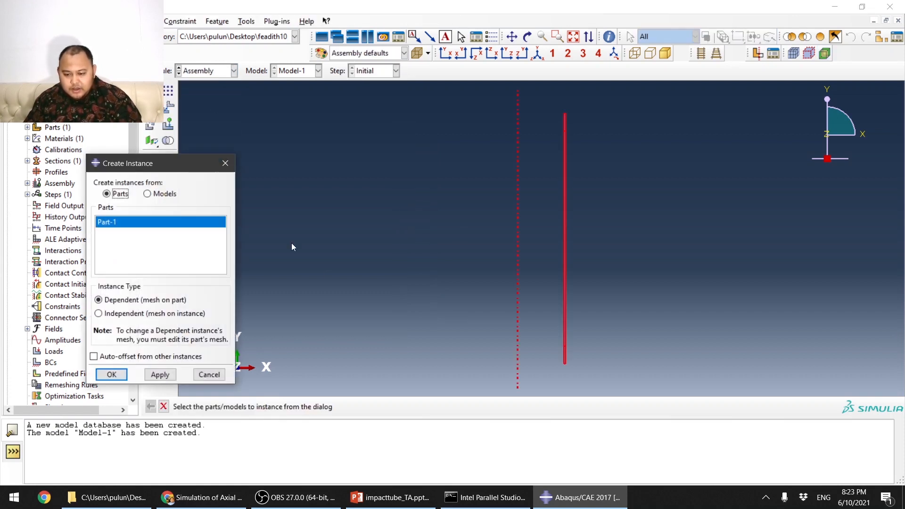
{"action": "left_click", "coordinate": [110, 374]}
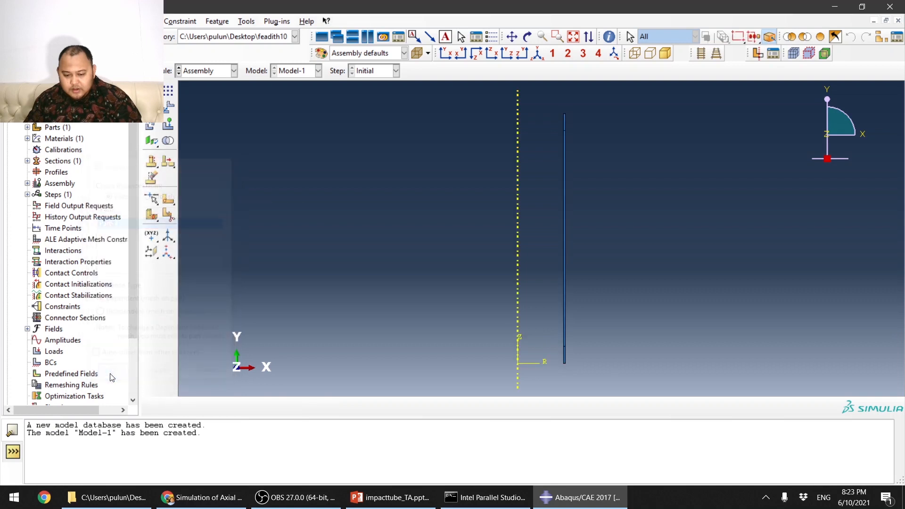
Step: Create Step-1 as a Dynamic, Explicit step after the Initial step in the Step module
{"action": "left_click", "coordinate": [211, 72]}
{"action": "left_click", "coordinate": [191, 117]}
{"action": "left_click", "coordinate": [168, 90]}
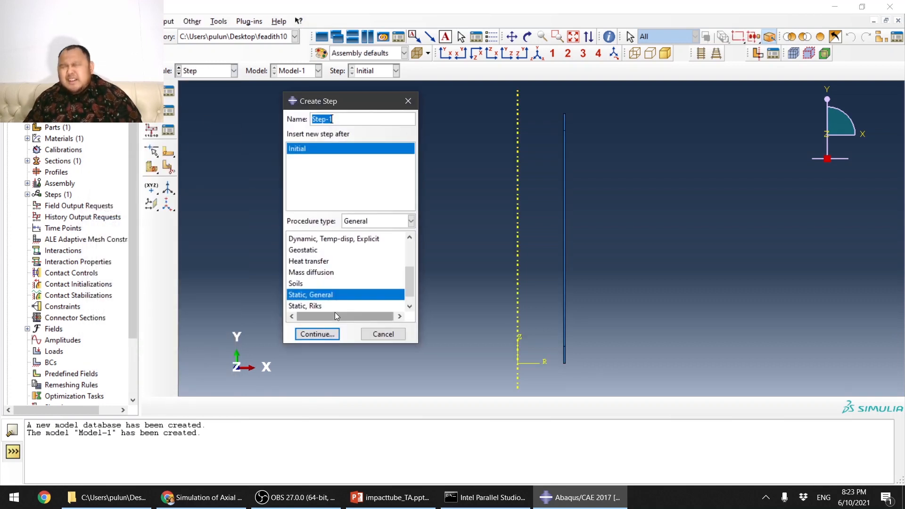
{"action": "scroll", "coordinate": [350, 281], "scroll_direction": "down", "scroll_amount": 1}
{"action": "scroll", "coordinate": [344, 280], "scroll_direction": "up", "scroll_amount": 3}
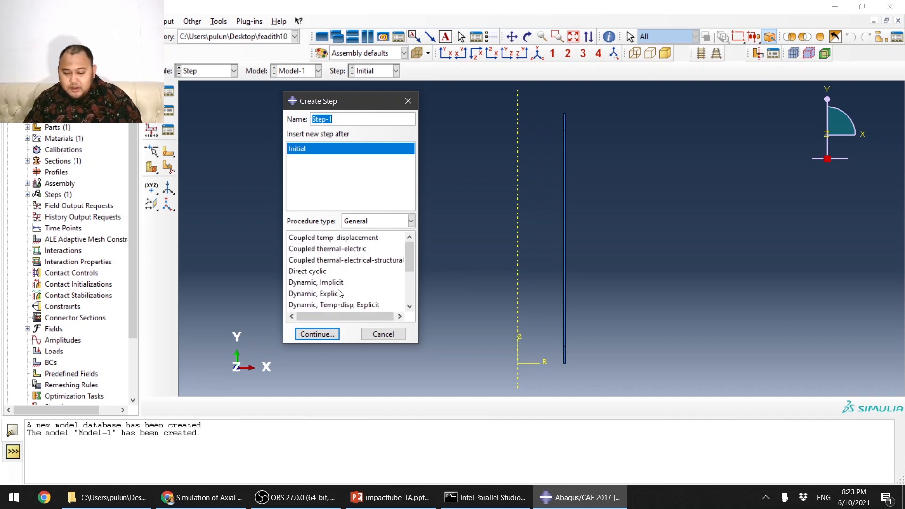
{"action": "left_click", "coordinate": [320, 293]}
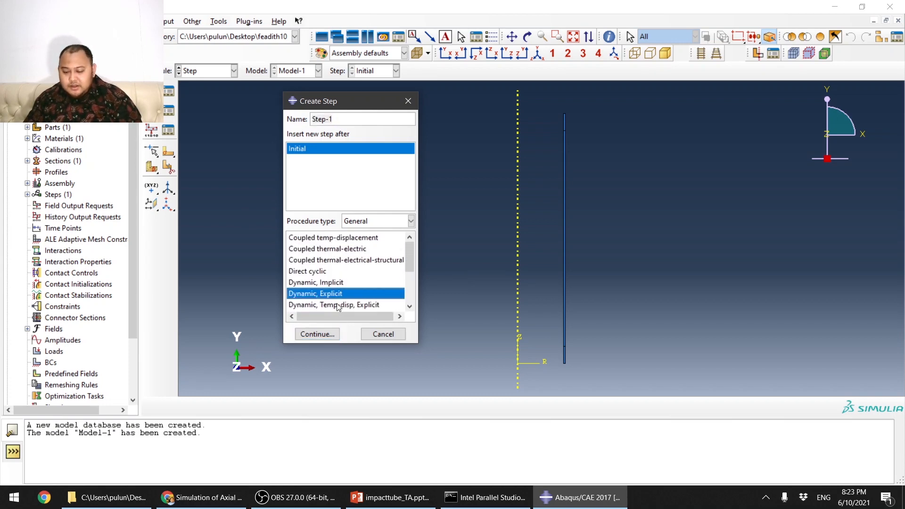
{"action": "left_click", "coordinate": [332, 334]}
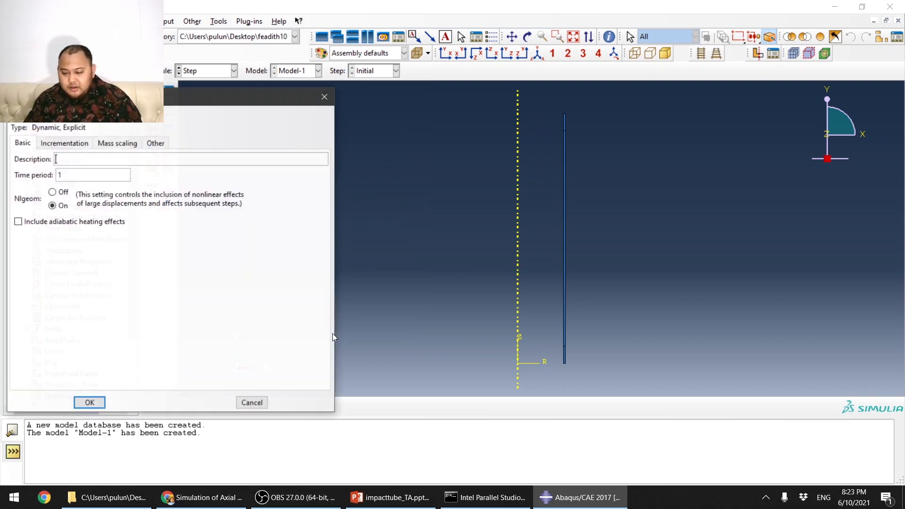
Step: Keep Nlgeom on, review the incrementation, mass scaling and other settings, and accept Step-1 with a time period of 1
{"action": "left_click", "coordinate": [58, 206]}
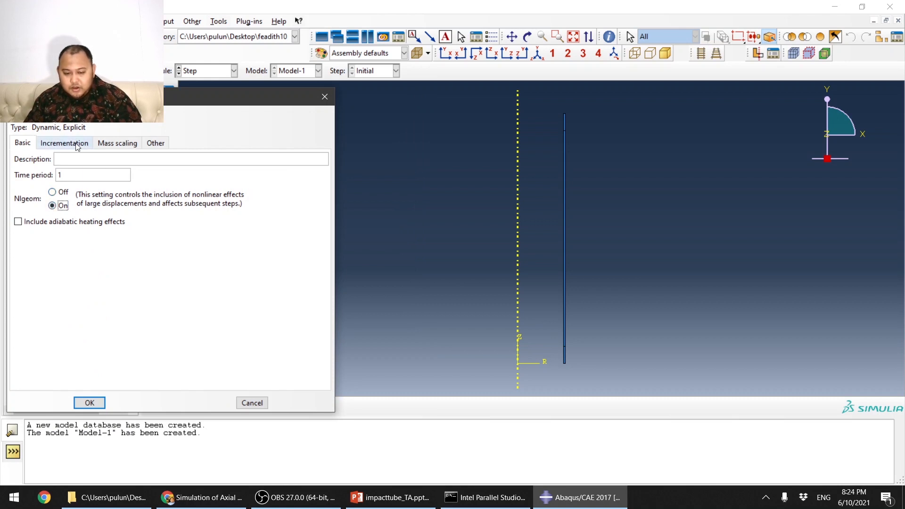
{"action": "left_click", "coordinate": [119, 143]}
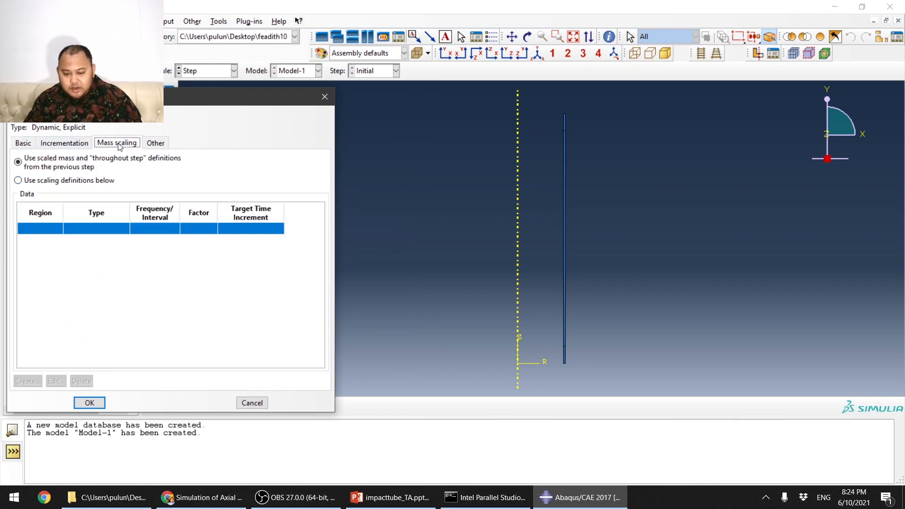
{"action": "left_click", "coordinate": [155, 143]}
{"action": "left_click", "coordinate": [115, 144]}
{"action": "left_click", "coordinate": [81, 148]}
{"action": "left_click", "coordinate": [101, 143]}
{"action": "left_click", "coordinate": [25, 144]}
{"action": "left_click", "coordinate": [90, 403]}
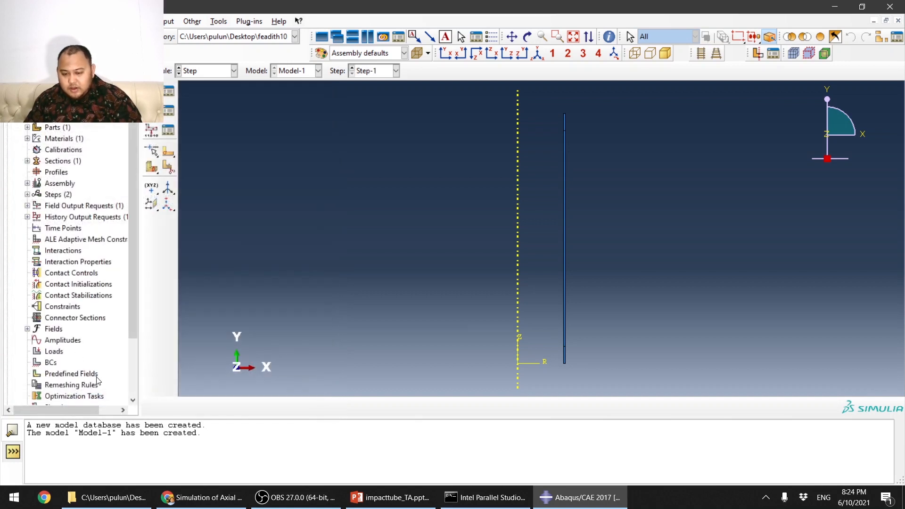
Step: Set the interval of the F-Output-1 field output request to 200 evenly spaced time intervals
{"action": "left_click", "coordinate": [168, 113]}
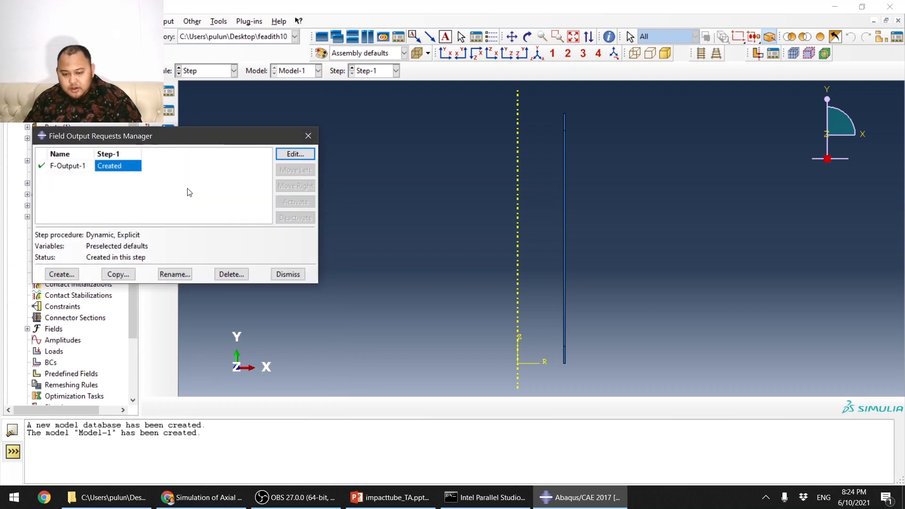
{"action": "double_click", "coordinate": [126, 169]}
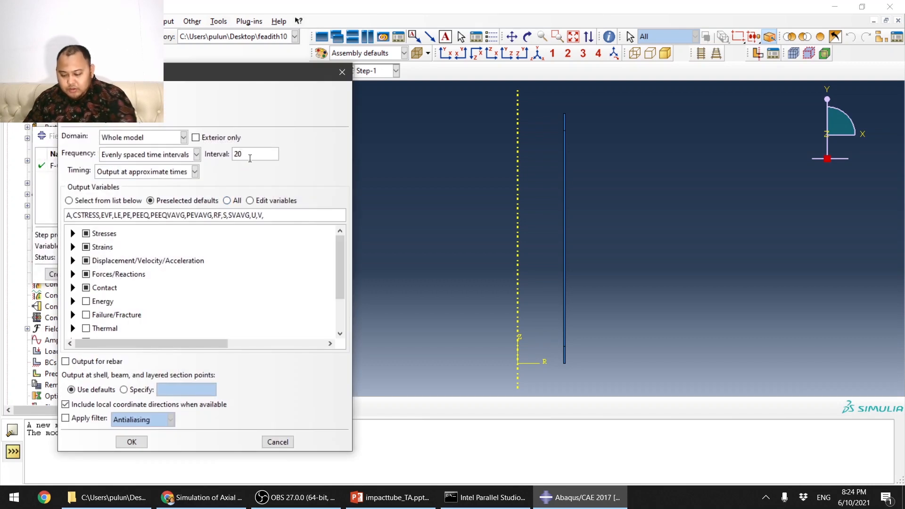
{"action": "left_click", "coordinate": [249, 159]}
{"action": "type", "text": "0"}
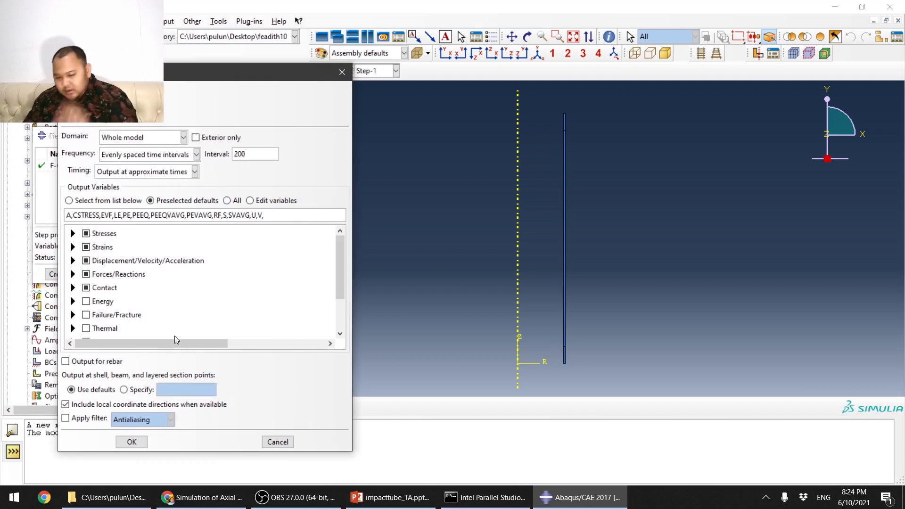
{"action": "left_click", "coordinate": [136, 442]}
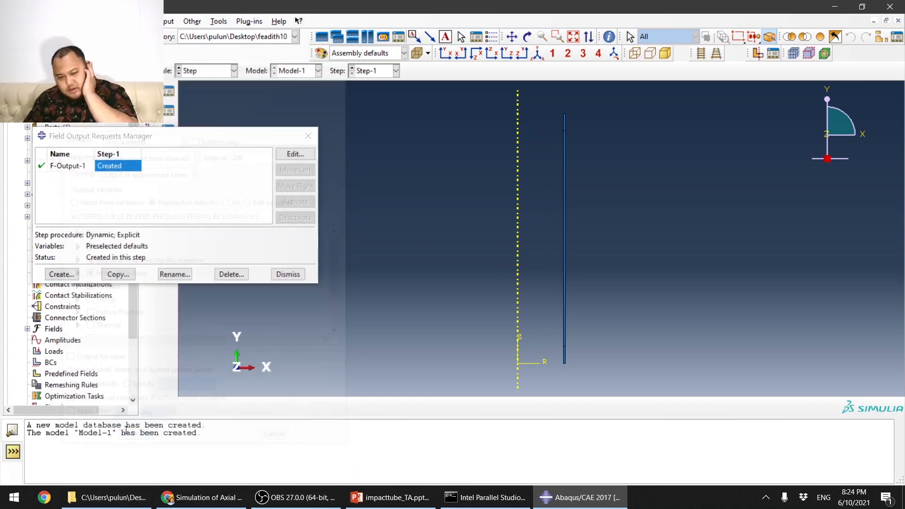
{"action": "left_click", "coordinate": [288, 274]}
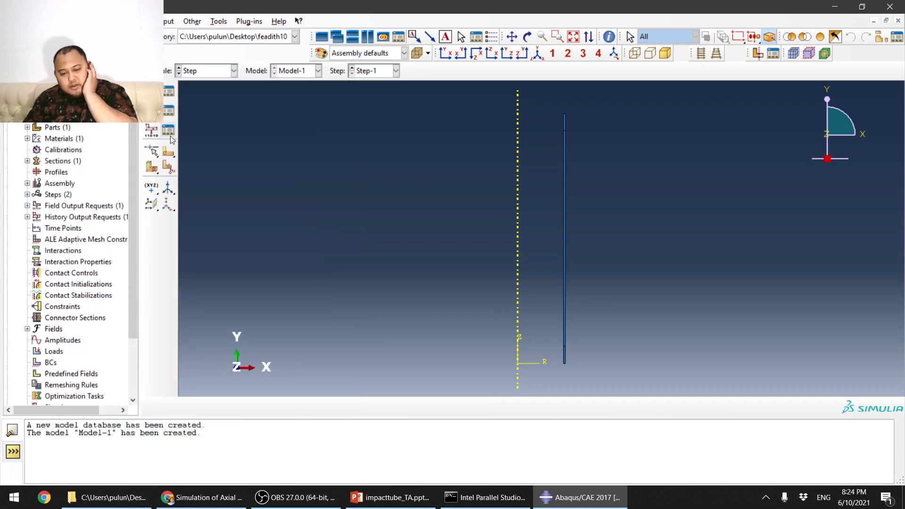
Step: Review the history output request's frequency and output variables for Step-1 and accept the default settings
{"action": "left_click", "coordinate": [170, 132]}
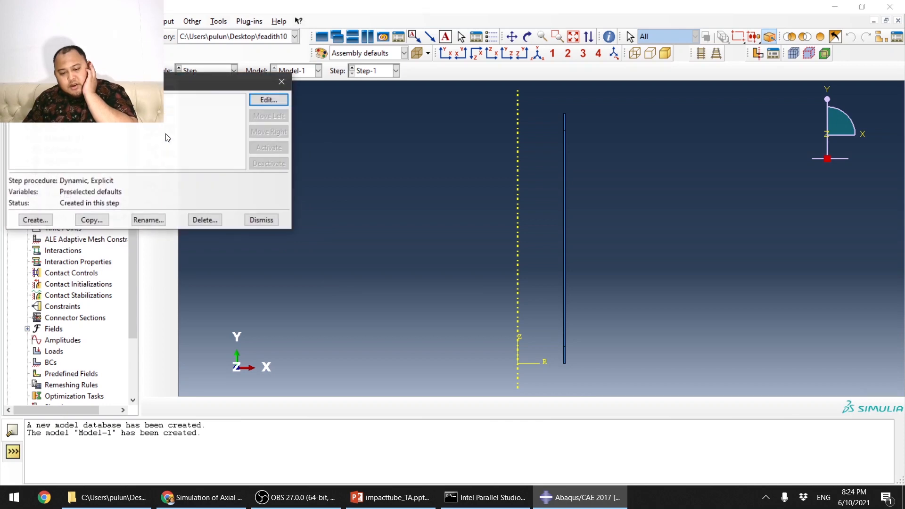
{"action": "left_click", "coordinate": [269, 100]}
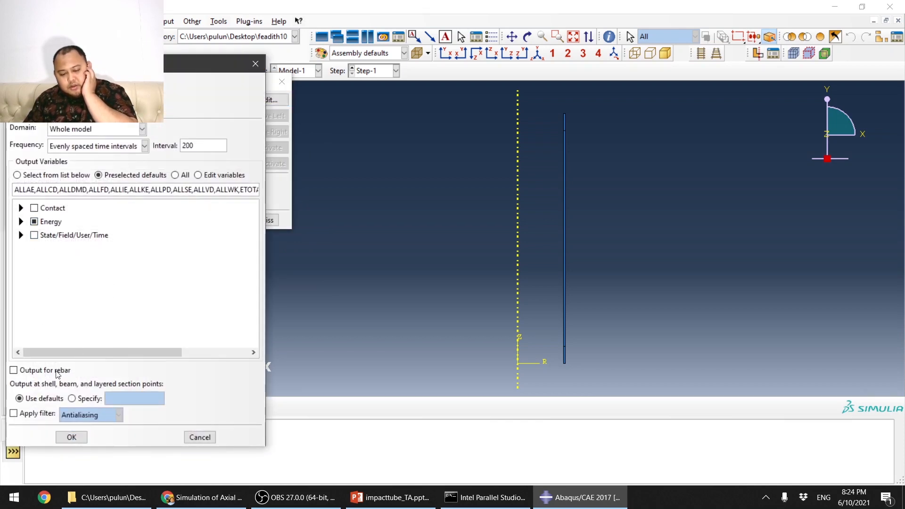
{"action": "left_click", "coordinate": [71, 437]}
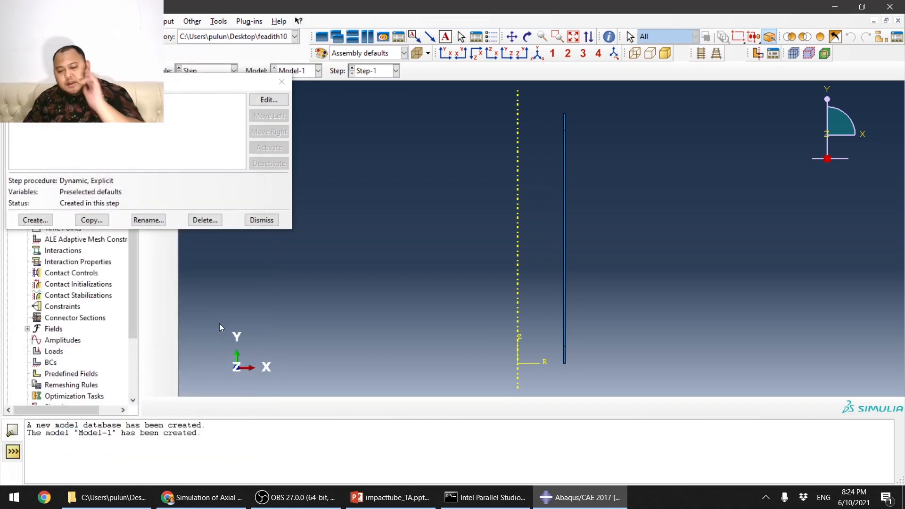
{"action": "left_click", "coordinate": [261, 220]}
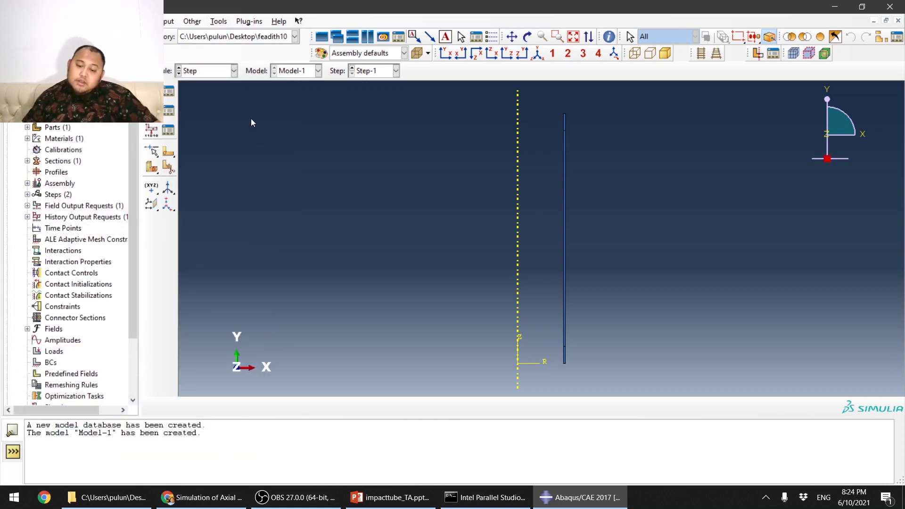
{"action": "left_click", "coordinate": [221, 71]}
{"action": "left_click", "coordinate": [216, 128]}
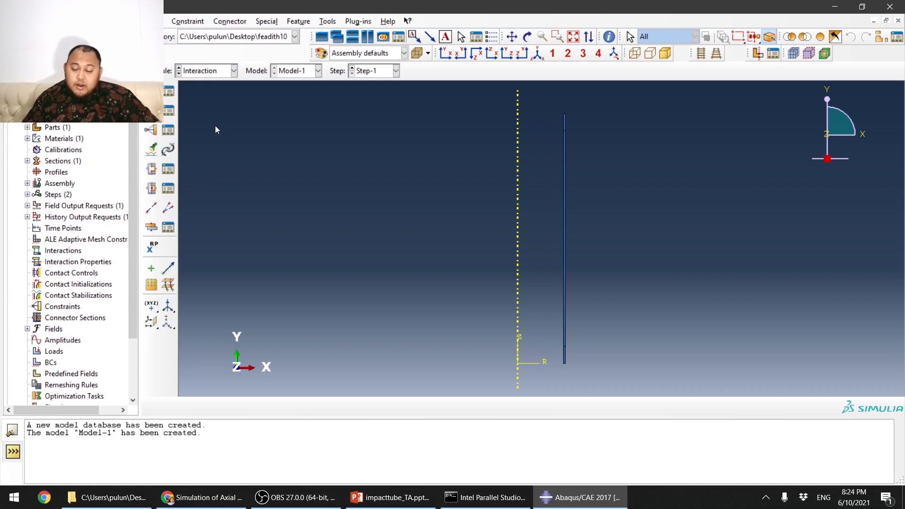
{"action": "left_click", "coordinate": [171, 92]}
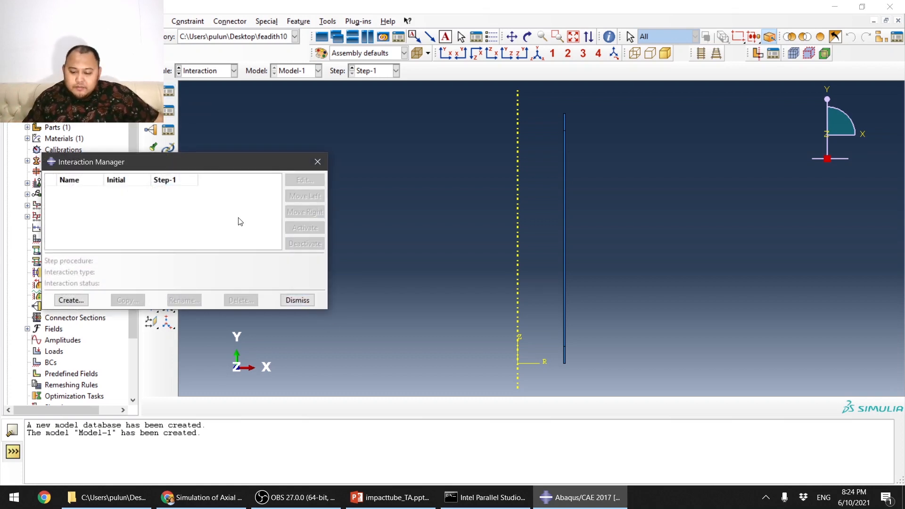
{"action": "left_click", "coordinate": [297, 300]}
{"action": "left_click", "coordinate": [207, 71]}
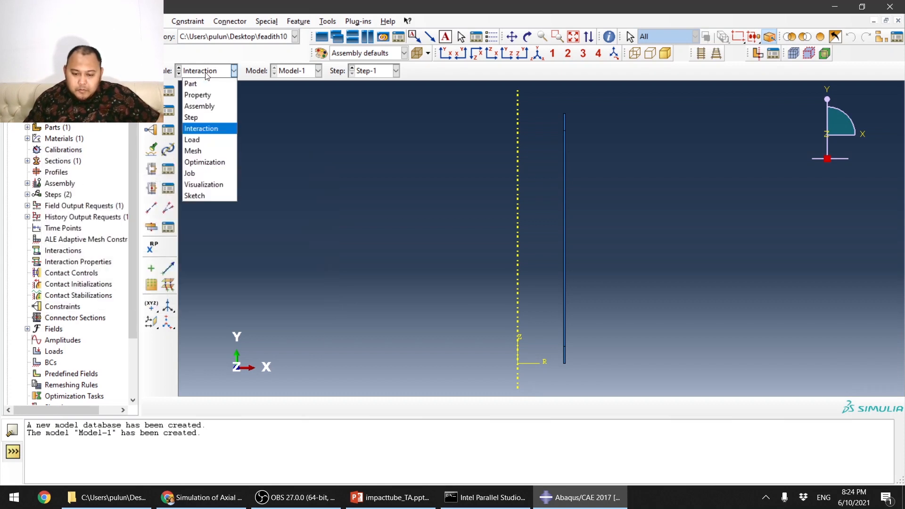
{"action": "left_click", "coordinate": [199, 129]}
{"action": "scroll", "coordinate": [649, 136], "scroll_direction": "up", "scroll_amount": 3}
{"action": "scroll", "coordinate": [533, 152], "scroll_direction": "down", "scroll_amount": 4}
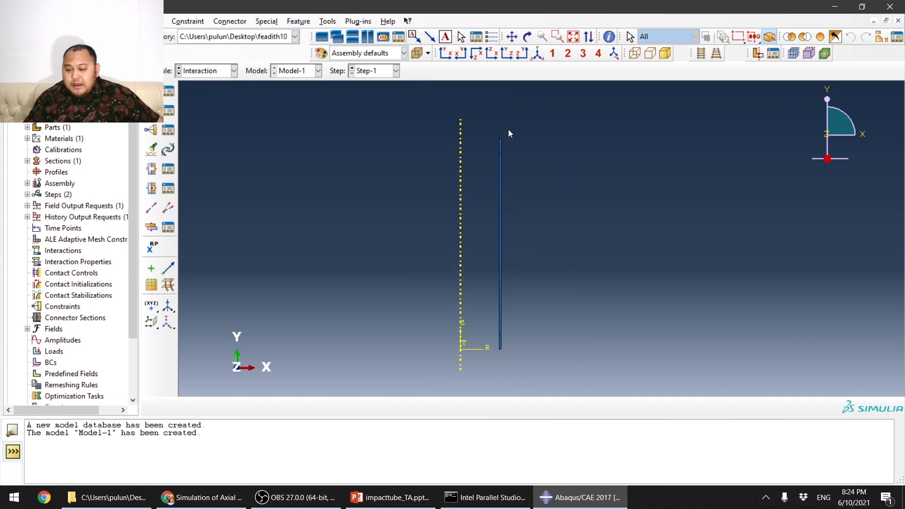
{"action": "scroll", "coordinate": [508, 129], "scroll_direction": "up", "scroll_amount": 5}
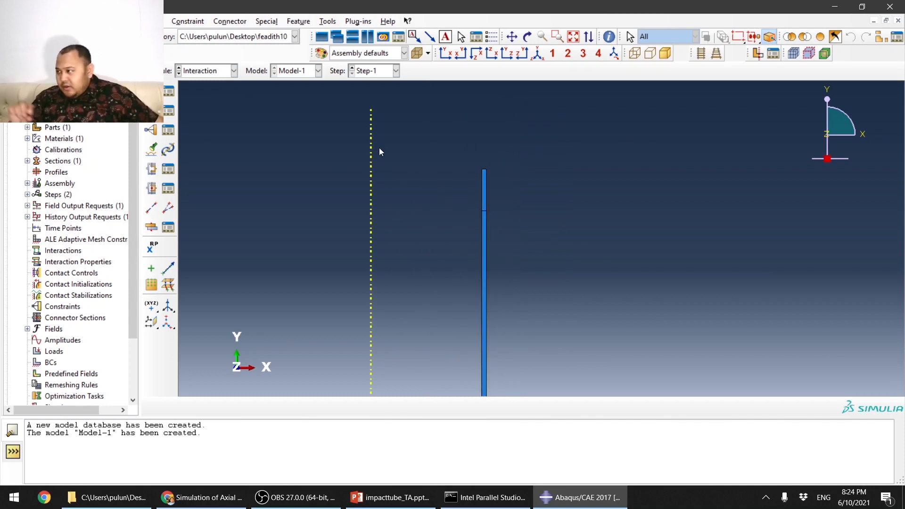
Step: Create Part-2 in the Part module as an axisymmetric discrete rigid wire with an approximate size of 200
{"action": "left_click", "coordinate": [223, 74]}
{"action": "left_click", "coordinate": [203, 83]}
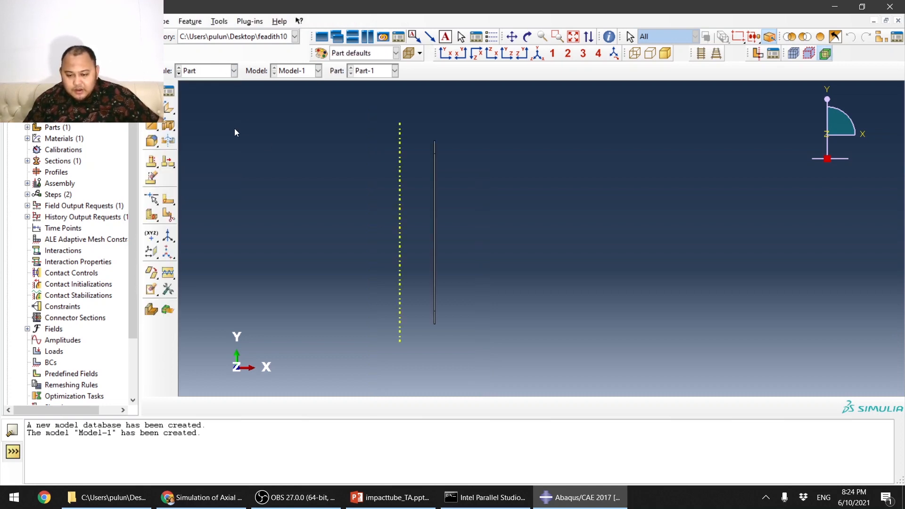
{"action": "scroll", "coordinate": [438, 130], "scroll_direction": "down", "scroll_amount": 4}
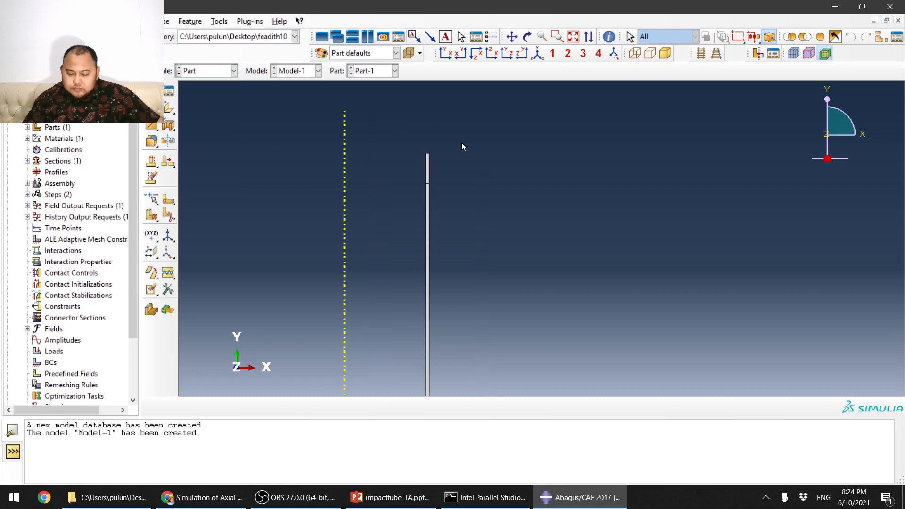
{"action": "left_click", "coordinate": [168, 91]}
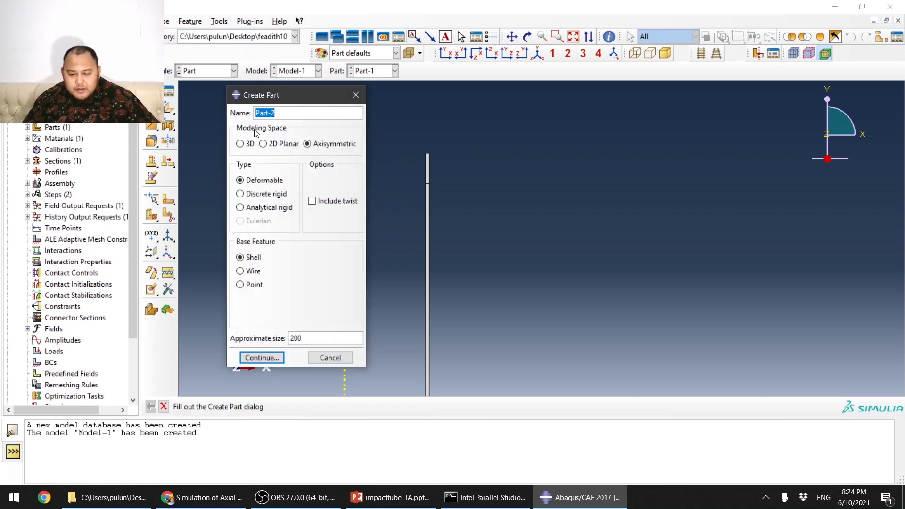
{"action": "left_click", "coordinate": [309, 145]}
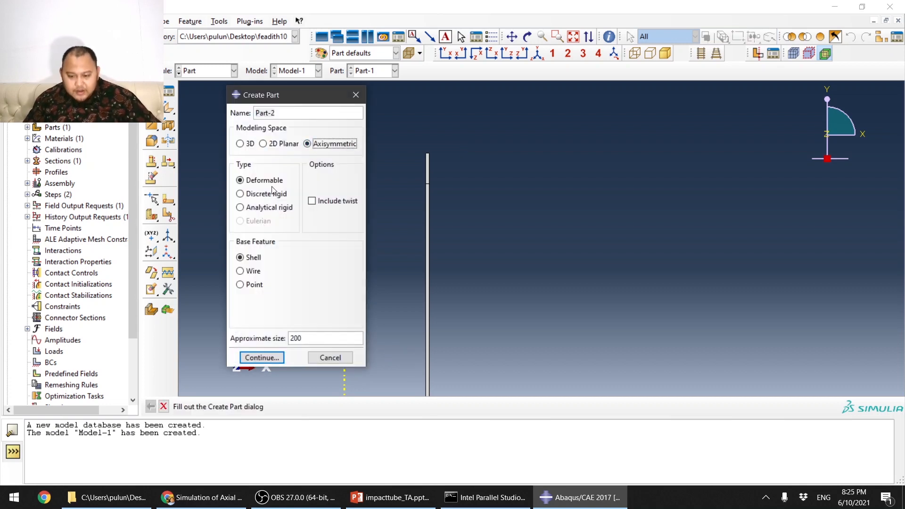
{"action": "left_click", "coordinate": [242, 198]}
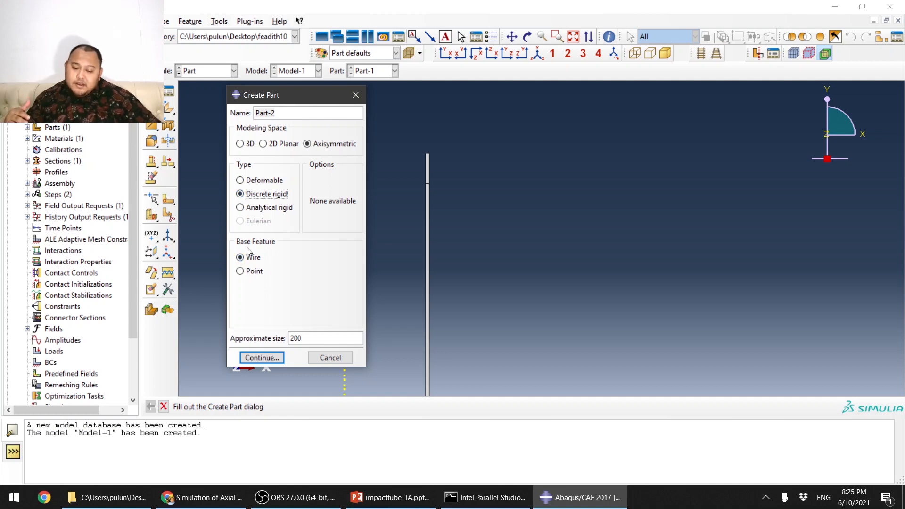
{"action": "left_click", "coordinate": [263, 359]}
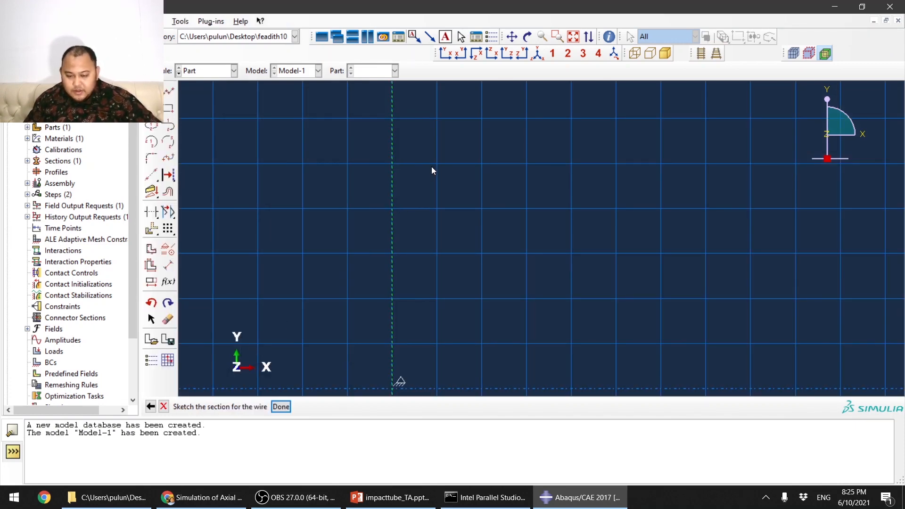
Step: Sketch the rigid wire as a horizontal line from the origin to 50,0, checking the tube dimensions on the PowerPoint slide, and finish the sketch
{"action": "scroll", "coordinate": [432, 170], "scroll_direction": "down", "scroll_amount": 2}
{"action": "left_click", "coordinate": [169, 91]}
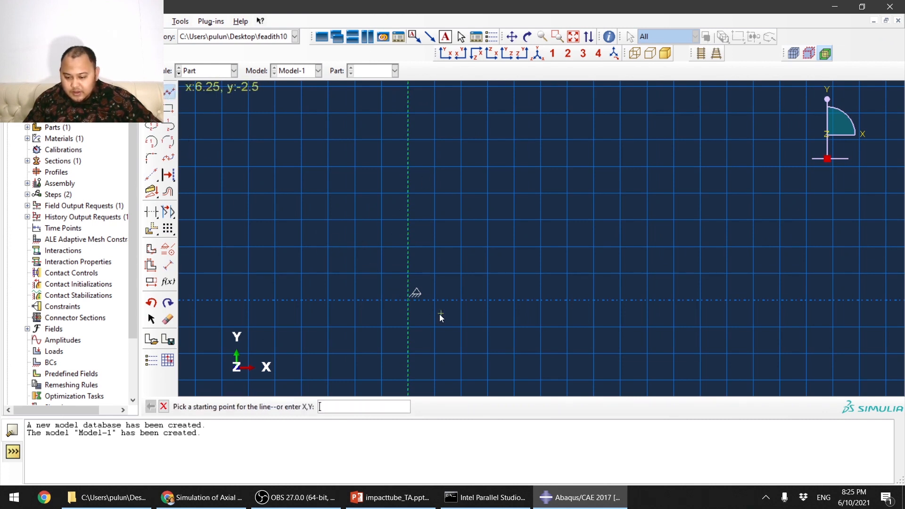
{"action": "left_click", "coordinate": [409, 301]}
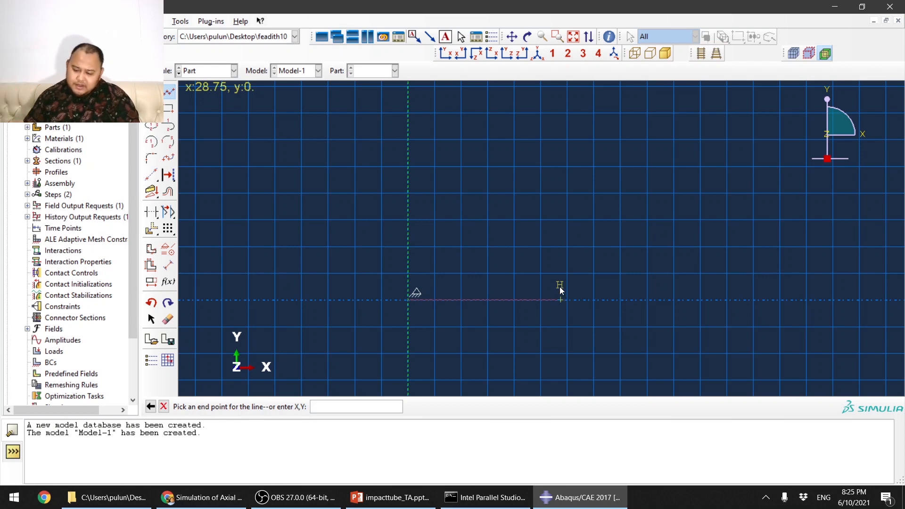
{"action": "left_click", "coordinate": [390, 497]}
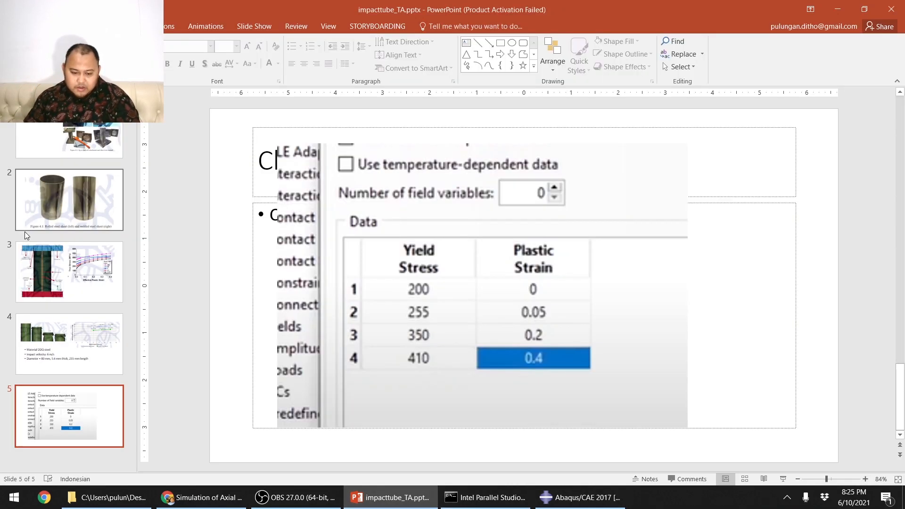
{"action": "left_click", "coordinate": [66, 334]}
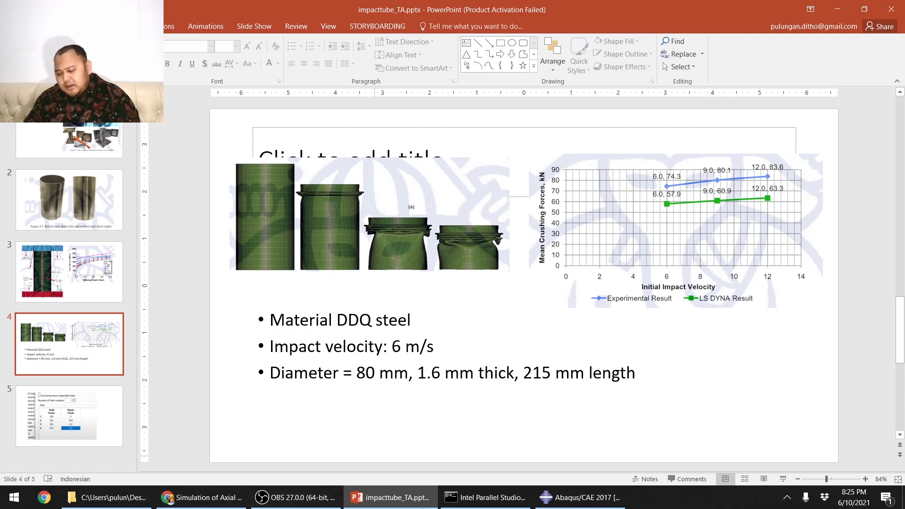
{"action": "left_click", "coordinate": [592, 496]}
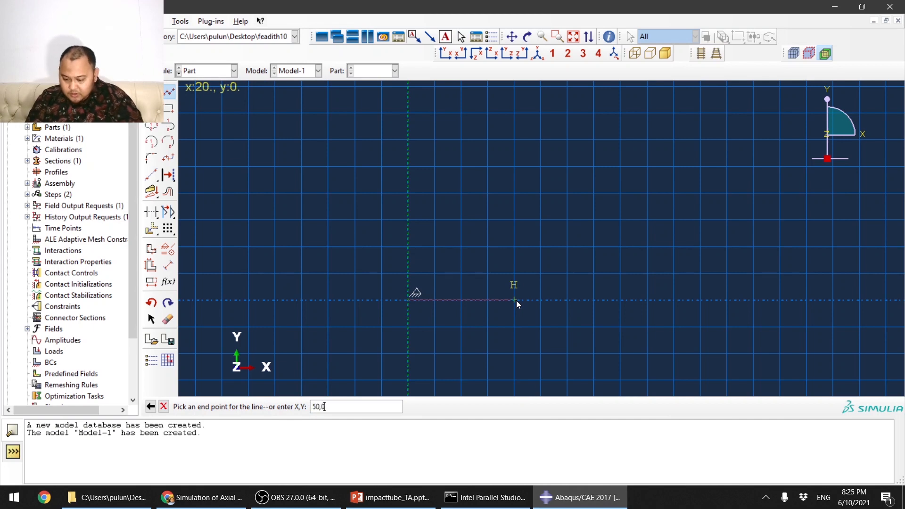
{"action": "type", "text": "50,0"}
{"action": "key", "text": "Return"}
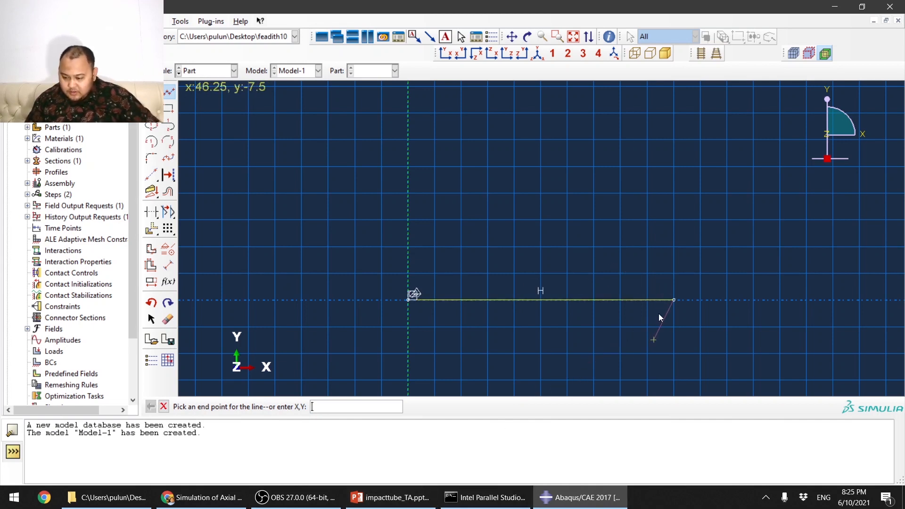
{"action": "middle_click", "coordinate": [727, 292]}
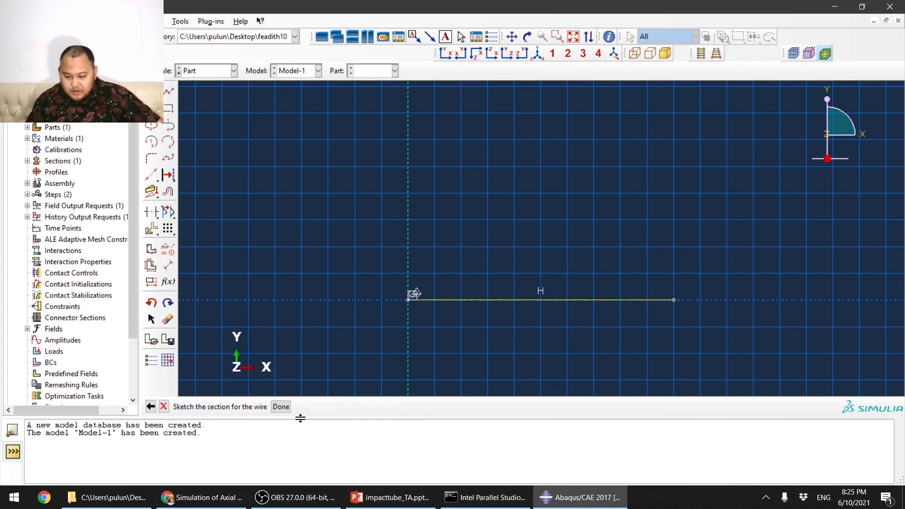
{"action": "left_click", "coordinate": [282, 406]}
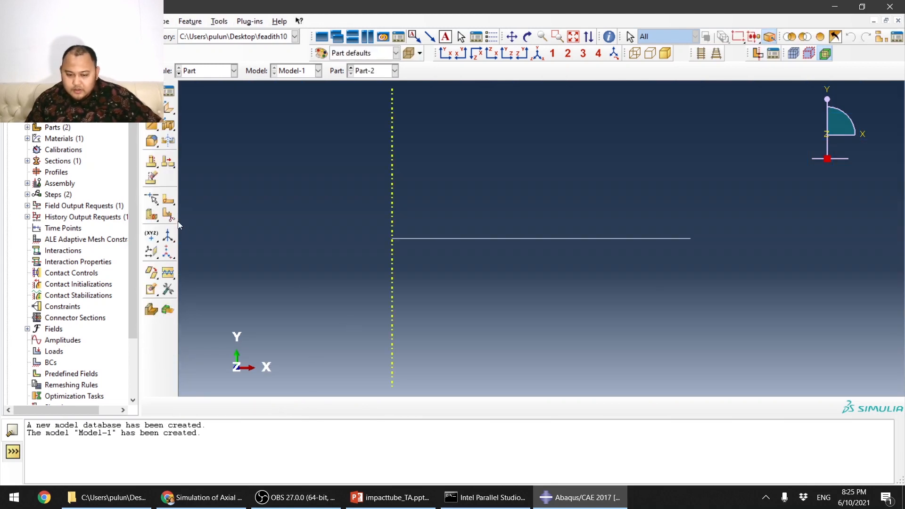
Step: Place a reference point on Part-2 at the outer end of the rigid wire, away from the symmetry axis
{"action": "scroll", "coordinate": [394, 166], "scroll_direction": "down", "scroll_amount": 4}
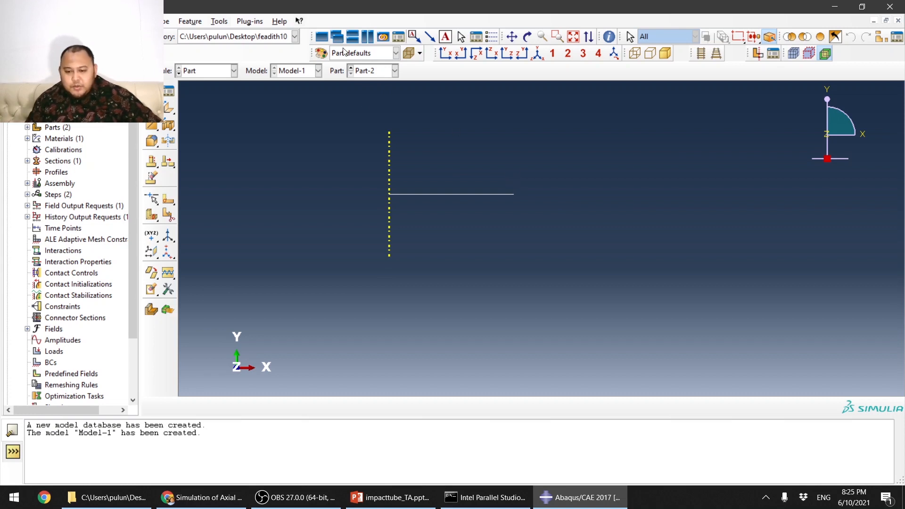
{"action": "left_click", "coordinate": [219, 22]}
{"action": "left_click", "coordinate": [238, 47]}
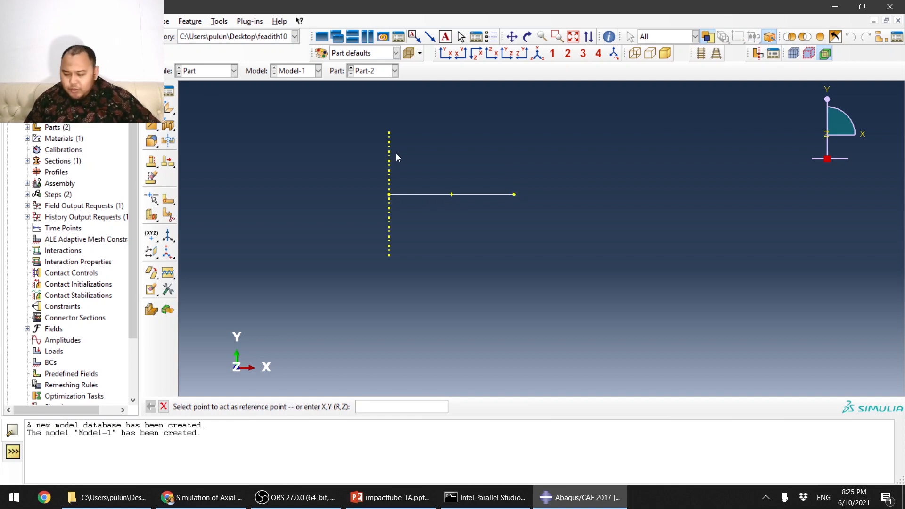
{"action": "left_click", "coordinate": [515, 194]}
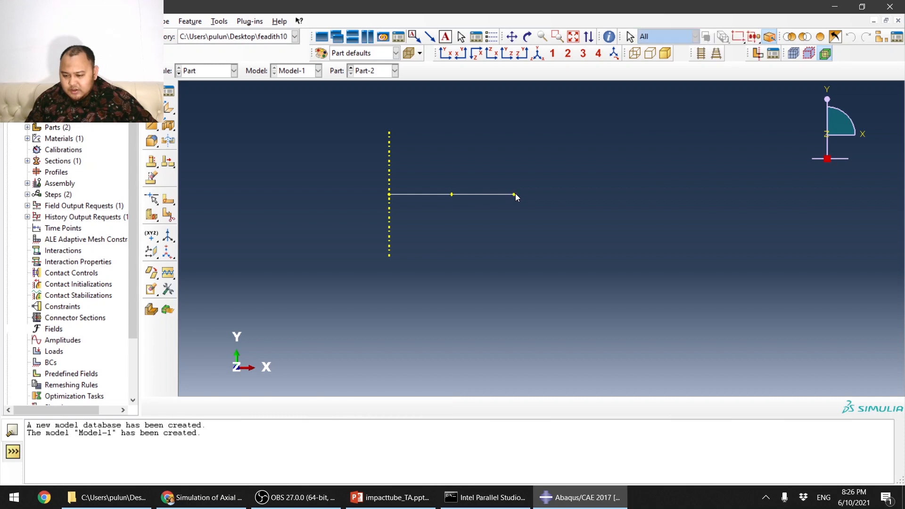
Step: Add a dependent instance of Part-2 to the assembly in the Assembly module
{"action": "left_click", "coordinate": [230, 70]}
{"action": "left_click", "coordinate": [211, 107]}
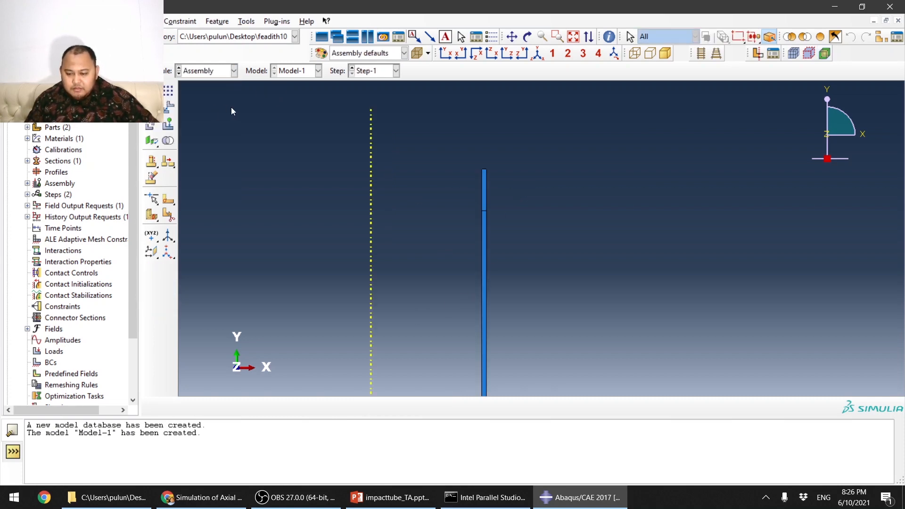
{"action": "scroll", "coordinate": [273, 158], "scroll_direction": "up", "scroll_amount": 4}
{"action": "left_click", "coordinate": [150, 126]}
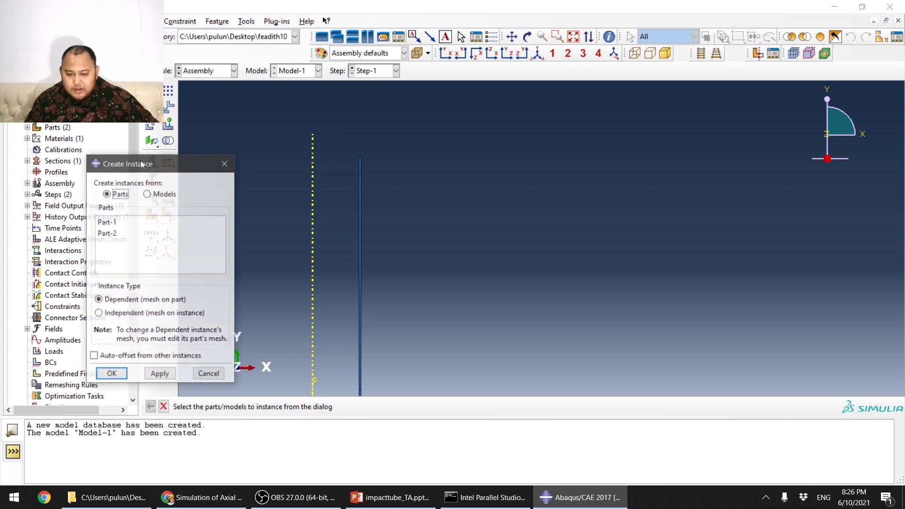
{"action": "left_click", "coordinate": [123, 233]}
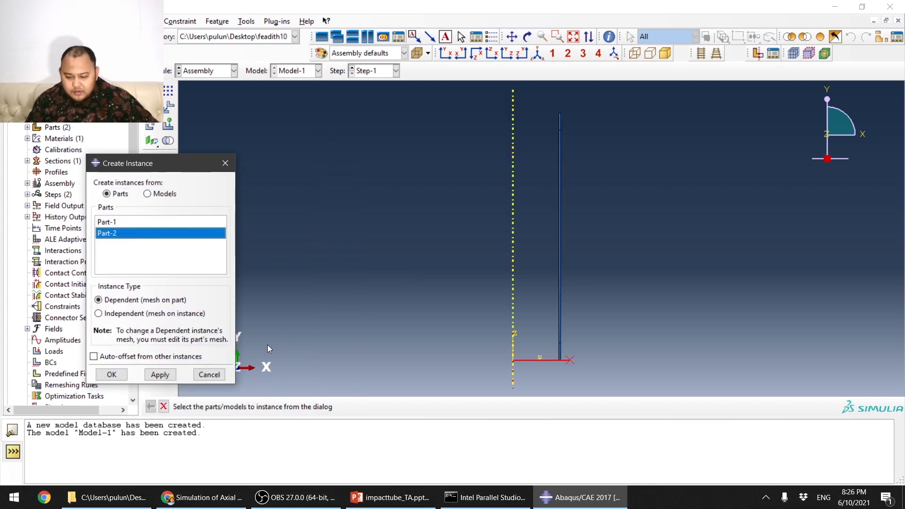
{"action": "left_click", "coordinate": [114, 380]}
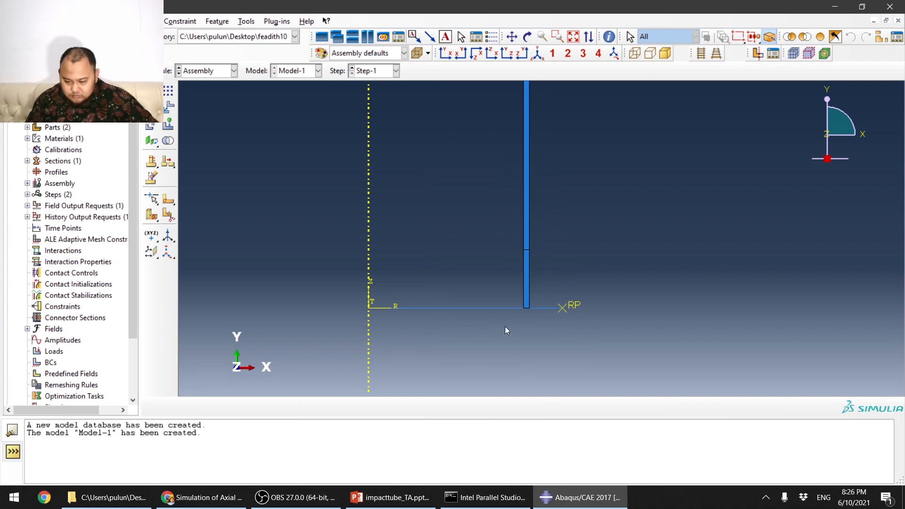
{"action": "scroll", "coordinate": [506, 325], "scroll_direction": "down", "scroll_amount": 5}
{"action": "scroll", "coordinate": [550, 303], "scroll_direction": "up", "scroll_amount": 8}
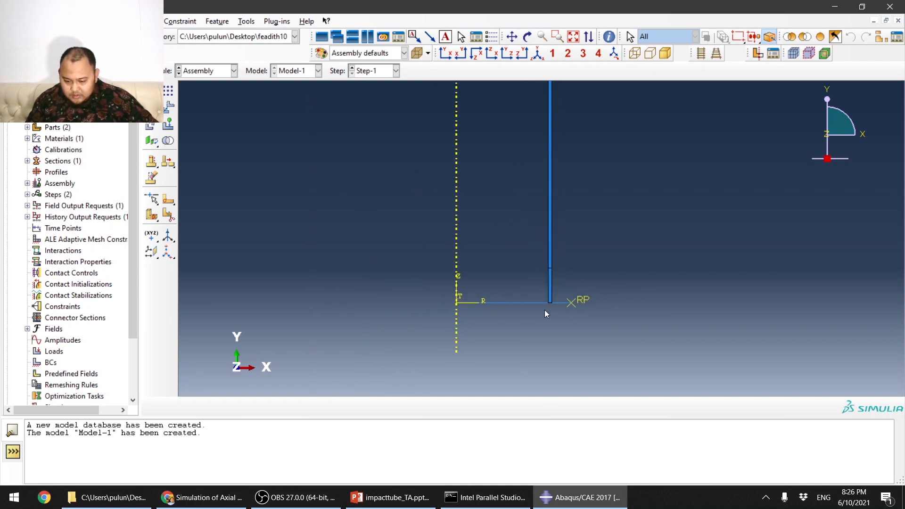
{"action": "scroll", "coordinate": [544, 309], "scroll_direction": "up", "scroll_amount": 4}
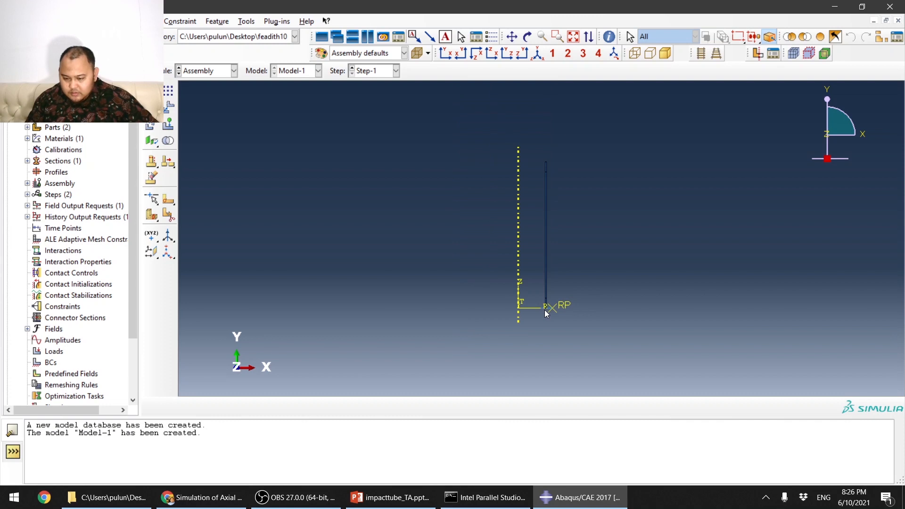
{"action": "scroll", "coordinate": [546, 313], "scroll_direction": "down", "scroll_amount": 6}
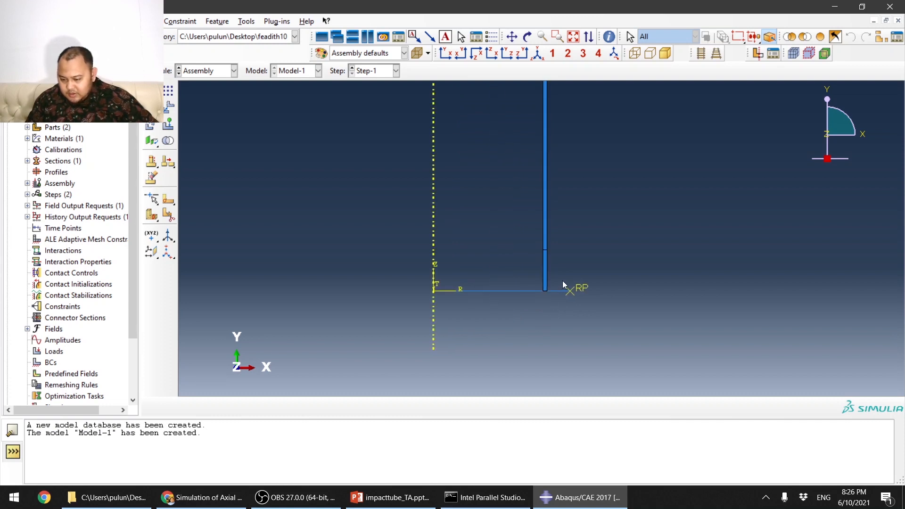
{"action": "scroll", "coordinate": [542, 309], "scroll_direction": "up", "scroll_amount": 3}
{"action": "scroll", "coordinate": [533, 339], "scroll_direction": "up", "scroll_amount": 2}
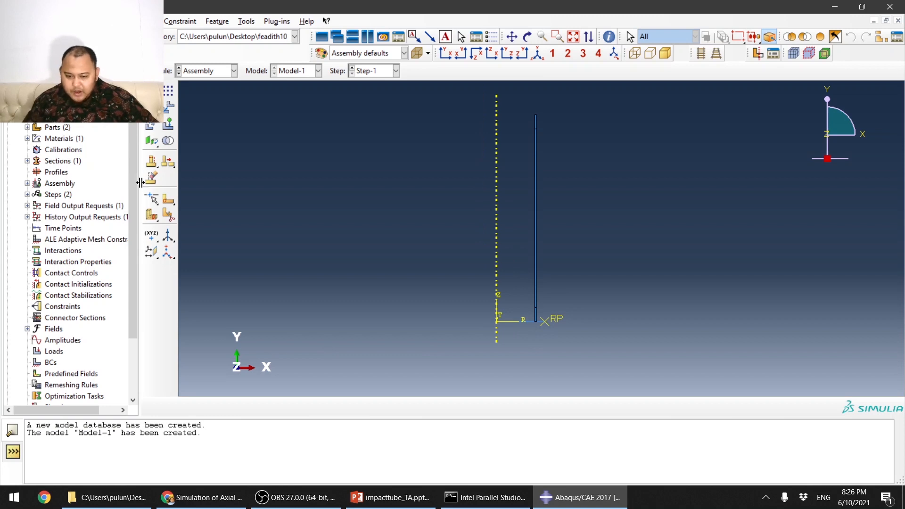
Step: Translate the Part-2 instance from the inner corner of the tube's lower end to the inner corner of its upper end
{"action": "left_click", "coordinate": [169, 106]}
{"action": "scroll", "coordinate": [467, 273], "scroll_direction": "down", "scroll_amount": 2}
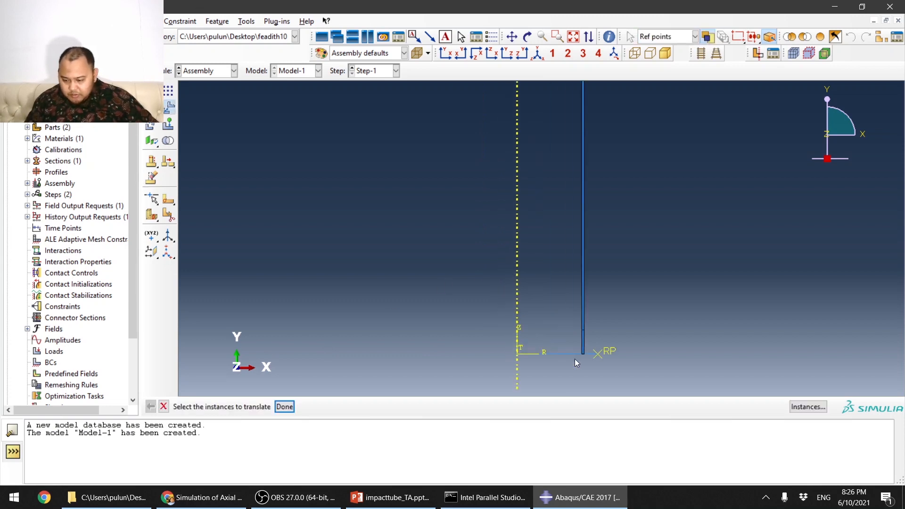
{"action": "left_click", "coordinate": [560, 353]}
{"action": "middle_click", "coordinate": [452, 363]}
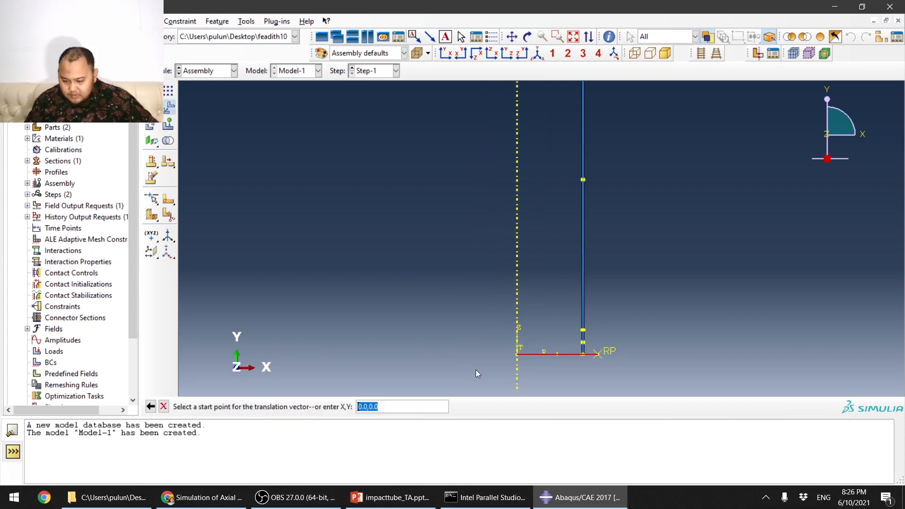
{"action": "scroll", "coordinate": [581, 355], "scroll_direction": "down", "scroll_amount": 2}
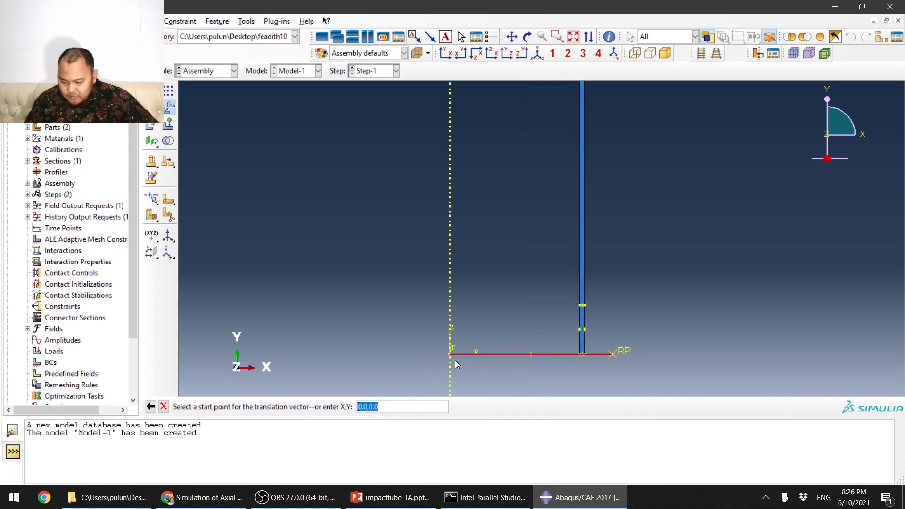
{"action": "scroll", "coordinate": [581, 359], "scroll_direction": "down", "scroll_amount": 3}
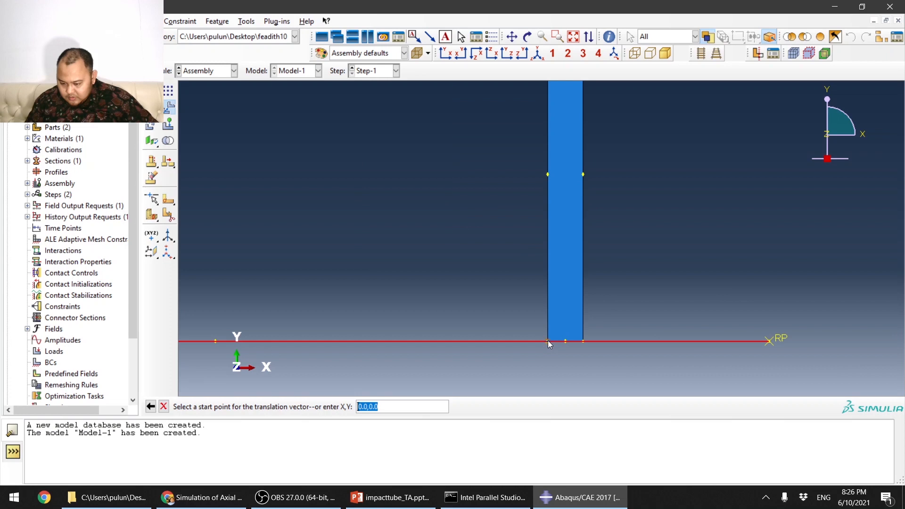
{"action": "left_click", "coordinate": [547, 340]}
{"action": "scroll", "coordinate": [549, 366], "scroll_direction": "up", "scroll_amount": 4}
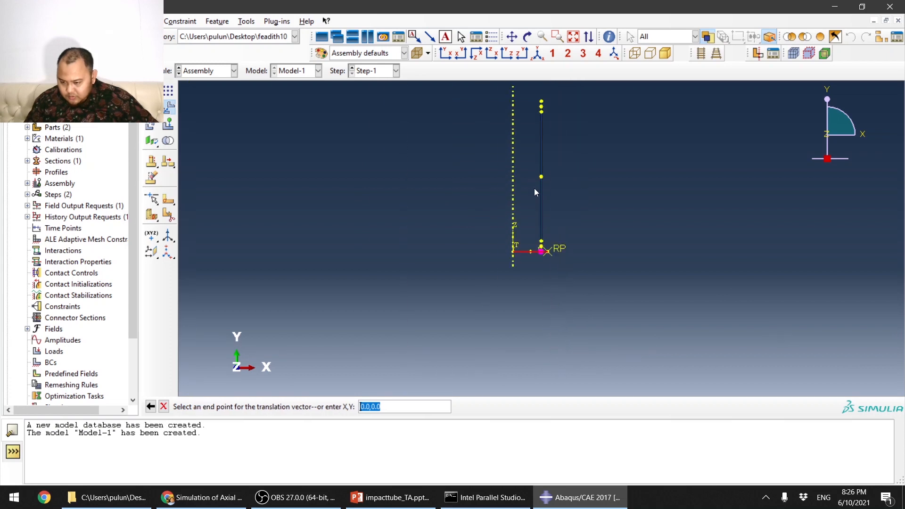
{"action": "scroll", "coordinate": [540, 109], "scroll_direction": "down", "scroll_amount": 3}
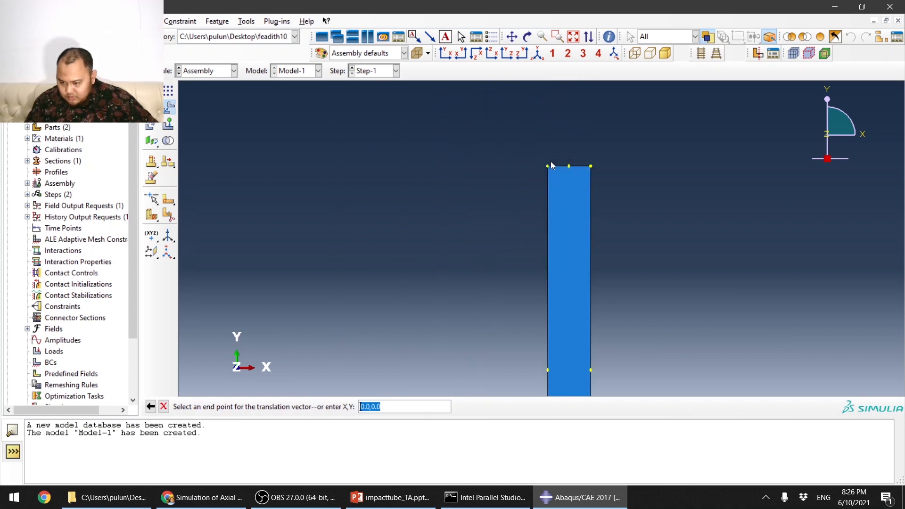
{"action": "left_click", "coordinate": [547, 166]}
{"action": "scroll", "coordinate": [560, 188], "scroll_direction": "up", "scroll_amount": 3}
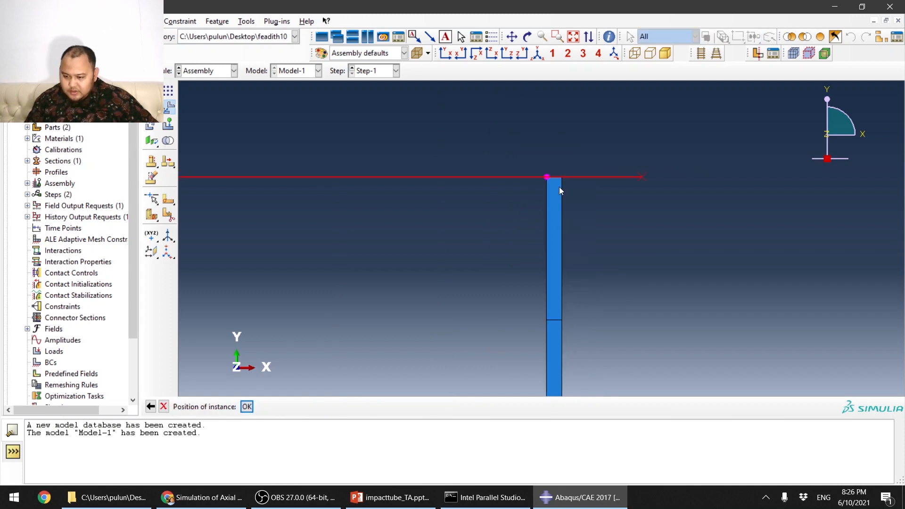
{"action": "left_click", "coordinate": [247, 406]}
{"action": "scroll", "coordinate": [375, 187], "scroll_direction": "up", "scroll_amount": 3}
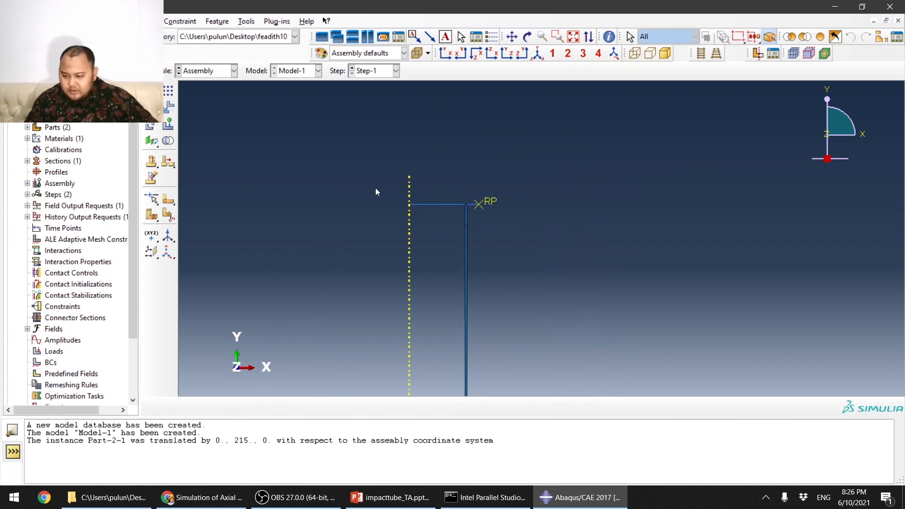
{"action": "left_click", "coordinate": [208, 71]}
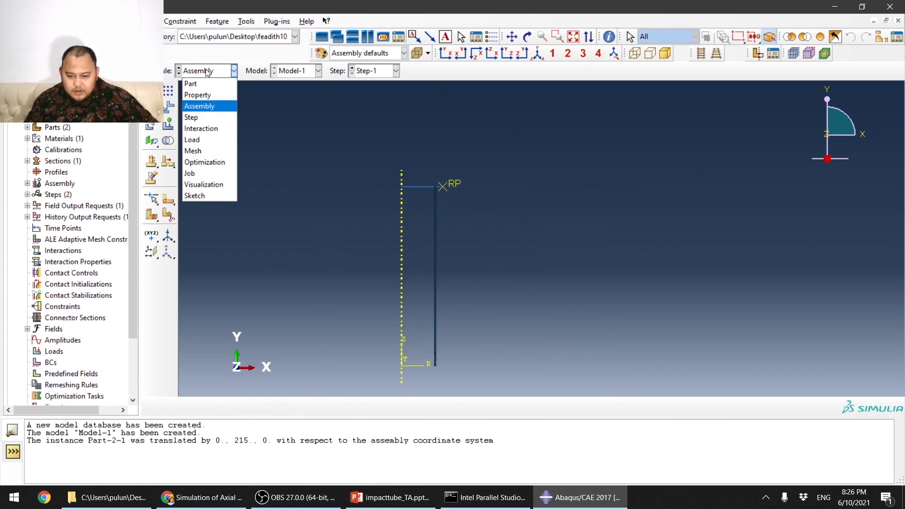
{"action": "left_click", "coordinate": [195, 118]}
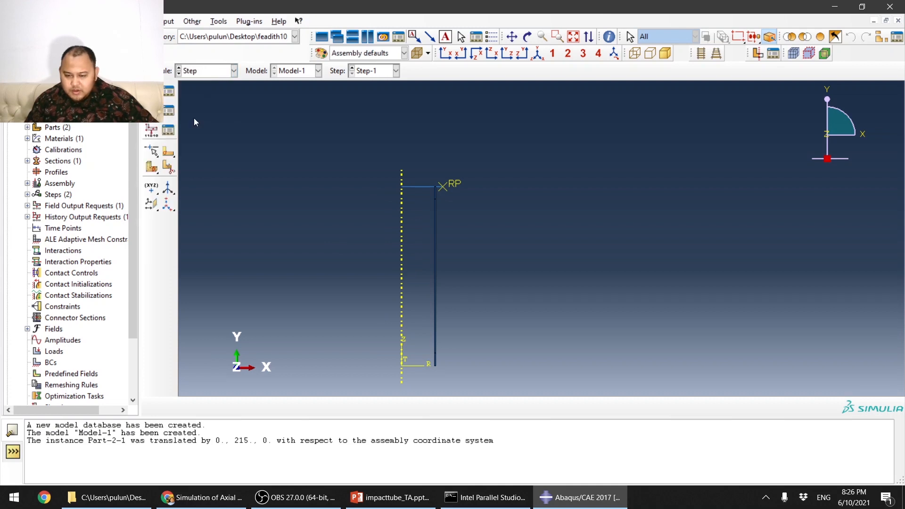
{"action": "left_click", "coordinate": [169, 90]}
{"action": "left_click", "coordinate": [419, 169]}
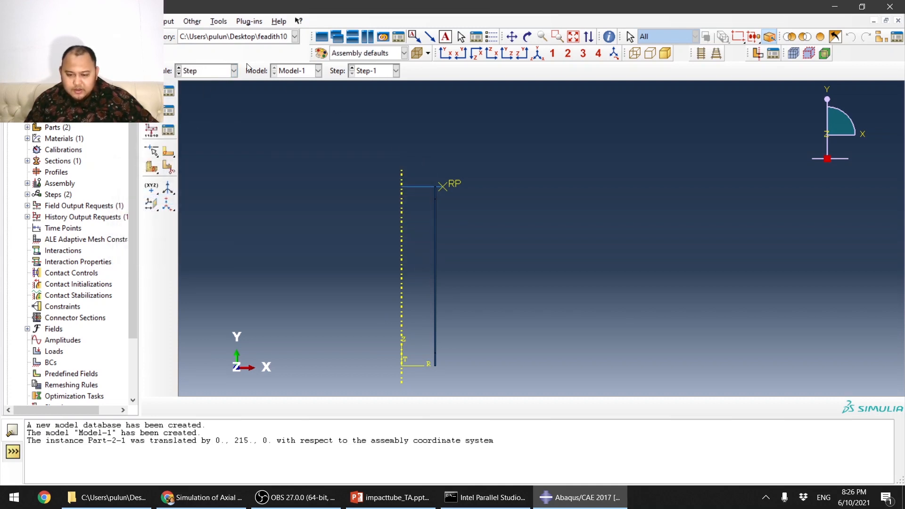
Step: Create a General contact (Explicit) interaction in Step-1 in the Interaction module
{"action": "left_click", "coordinate": [229, 72]}
{"action": "left_click", "coordinate": [208, 126]}
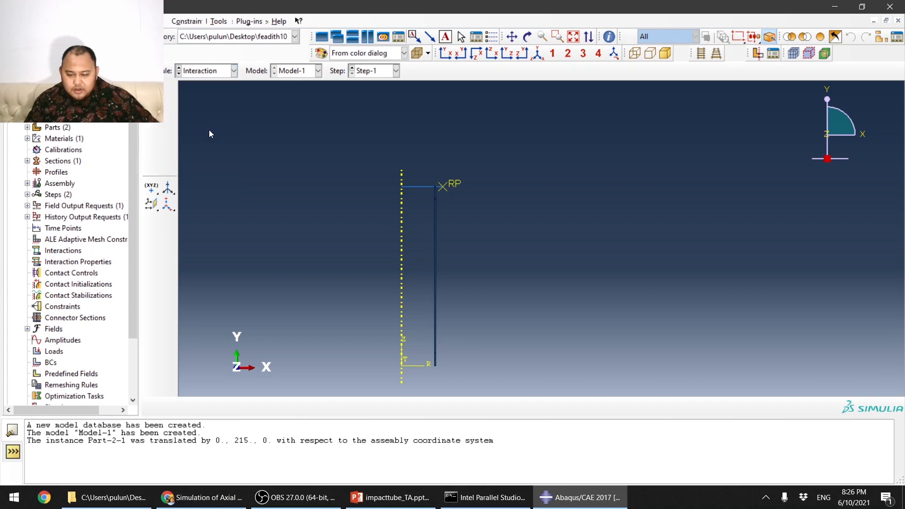
{"action": "left_click", "coordinate": [173, 90]}
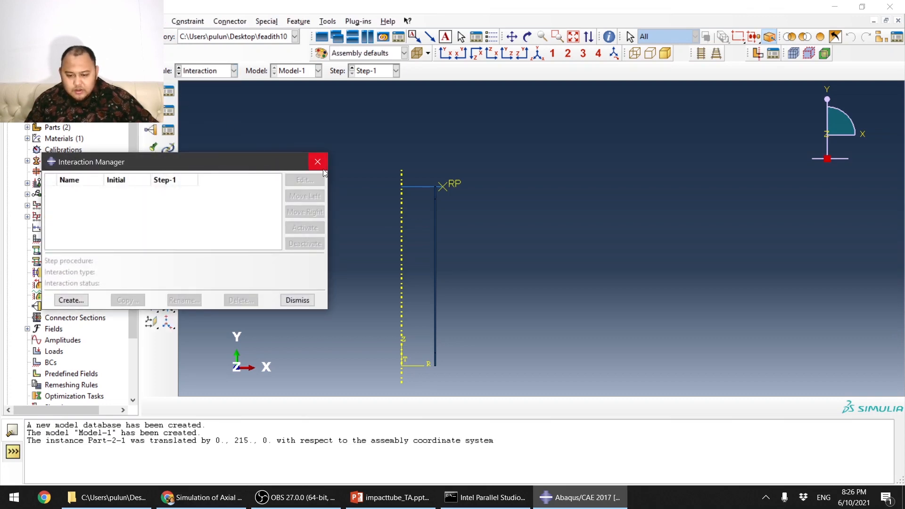
{"action": "left_click", "coordinate": [318, 160]}
{"action": "left_click", "coordinate": [151, 90]}
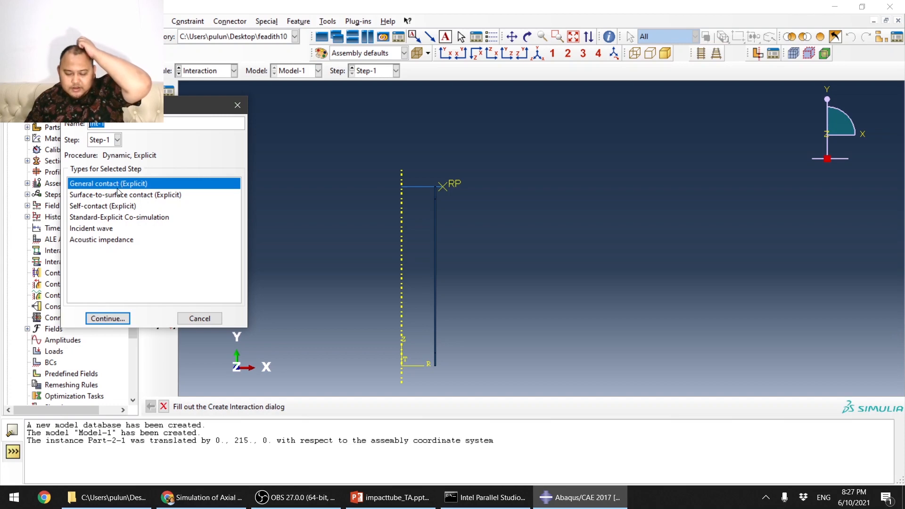
{"action": "left_click", "coordinate": [119, 318]}
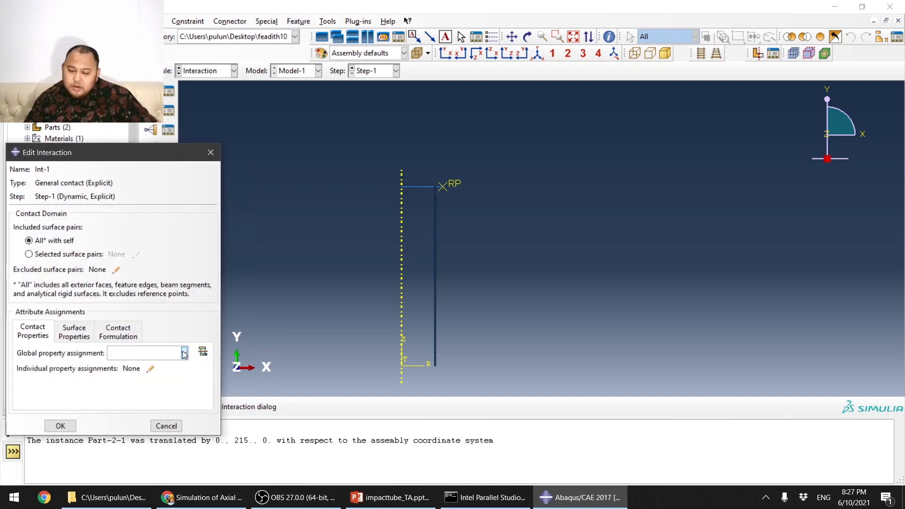
Step: Create a Contact interaction property with tangential behavior using the Penalty friction formulation and a friction coefficient of 0.3
{"action": "left_click", "coordinate": [202, 353]}
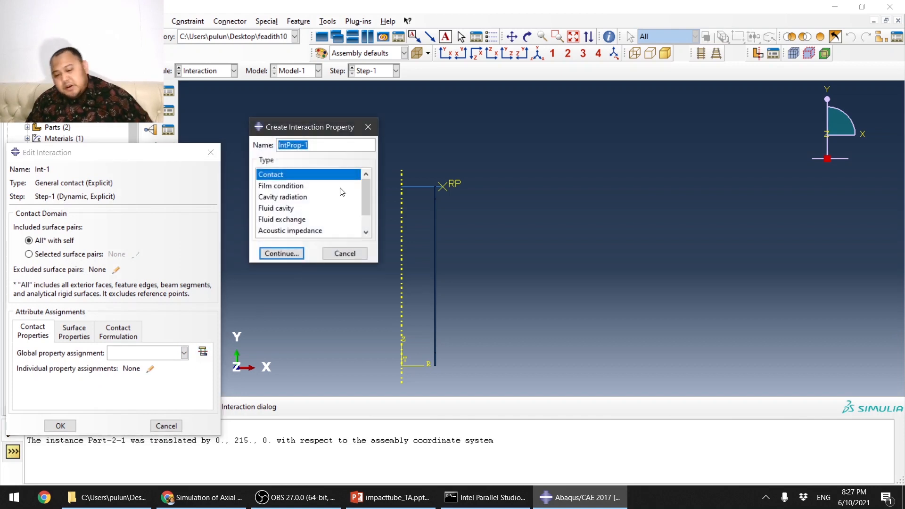
{"action": "left_click", "coordinate": [281, 254]}
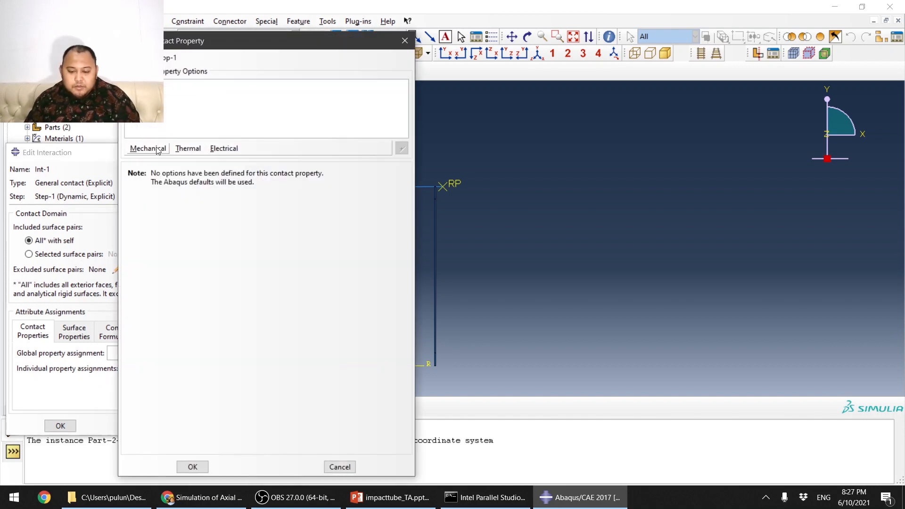
{"action": "left_click", "coordinate": [149, 149]}
{"action": "left_click", "coordinate": [163, 161]}
{"action": "left_click", "coordinate": [231, 185]}
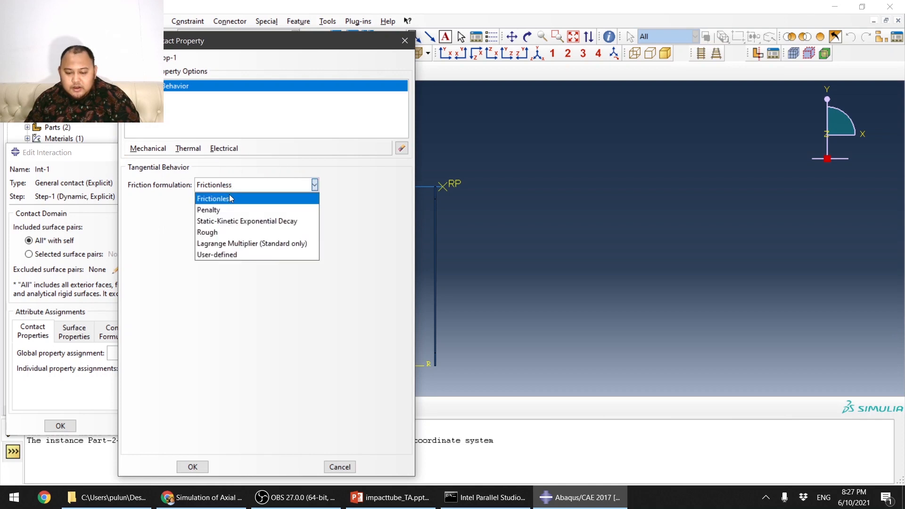
{"action": "left_click", "coordinate": [207, 207]}
{"action": "left_click", "coordinate": [160, 309]}
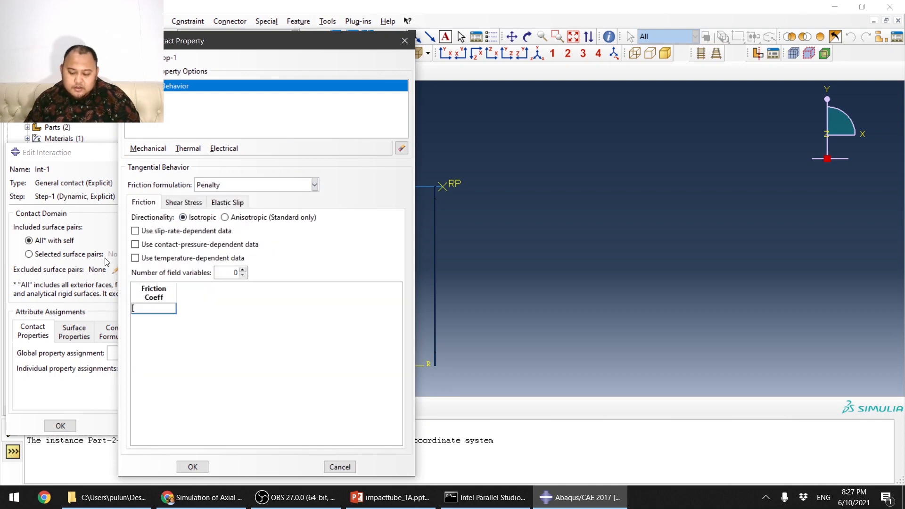
{"action": "type", "text": "0.3"}
{"action": "left_click", "coordinate": [271, 325]}
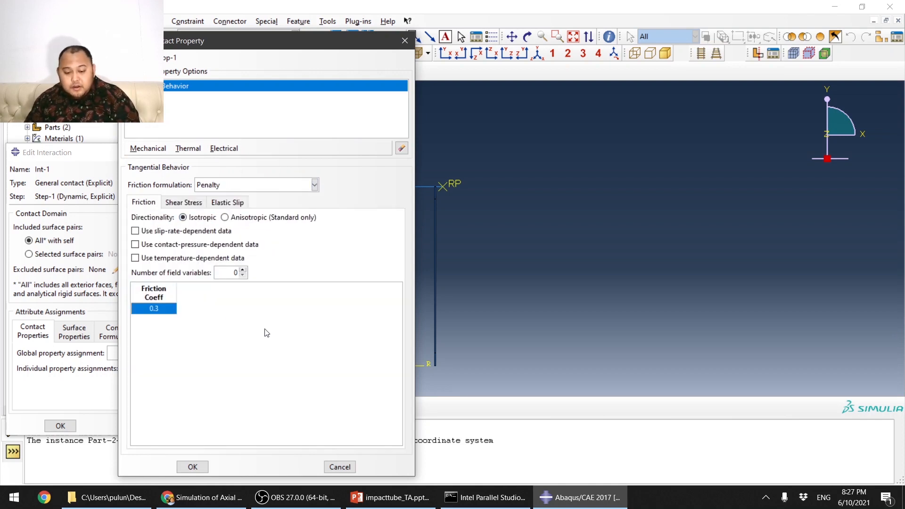
Step: Add normal behavior with "Hard" Contact and separation allowed after contact, and finish the contact property
{"action": "left_click", "coordinate": [148, 148]}
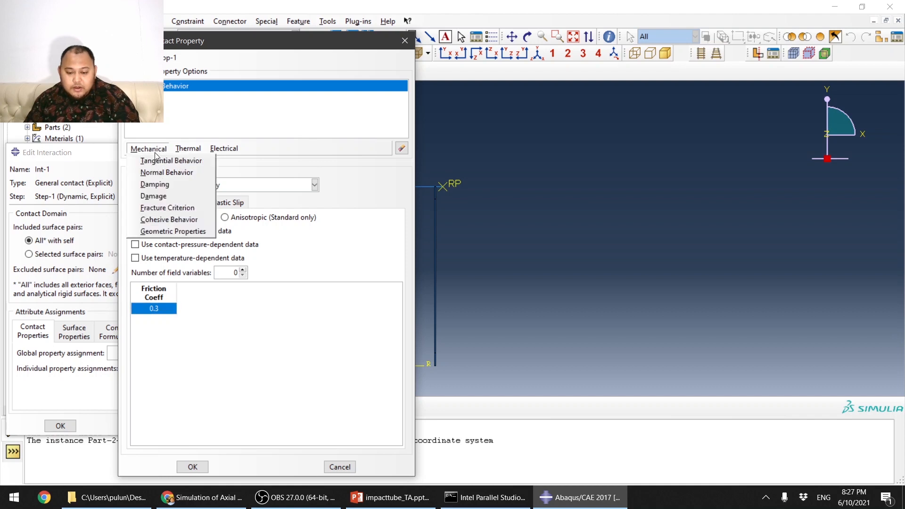
{"action": "left_click", "coordinate": [154, 173]}
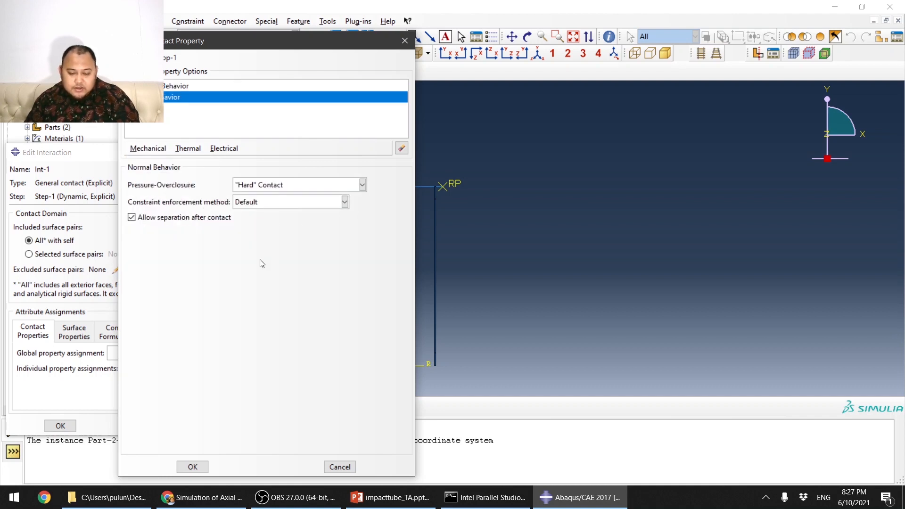
{"action": "left_click", "coordinate": [193, 466]}
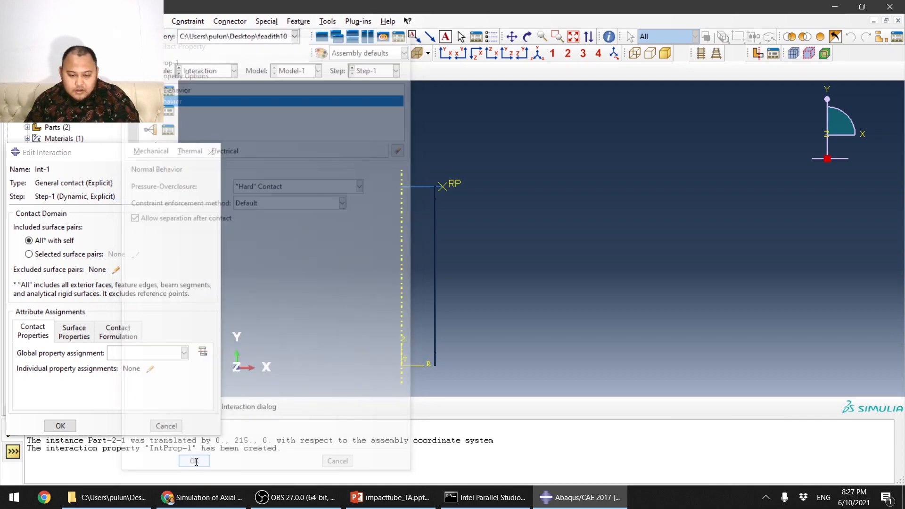
Step: Assign IntProp-1 as the global contact property and finish the general contact interaction
{"action": "left_click", "coordinate": [184, 353]}
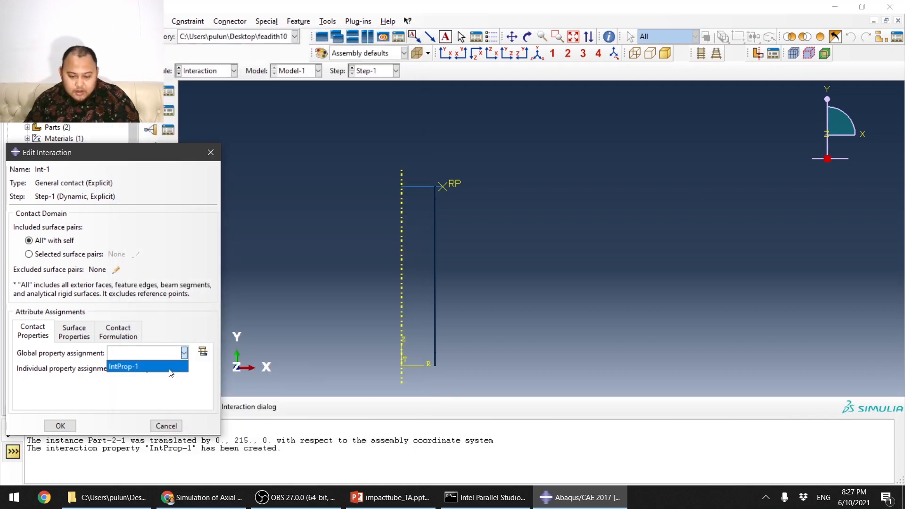
{"action": "left_click", "coordinate": [170, 366]}
{"action": "left_click", "coordinate": [61, 425]}
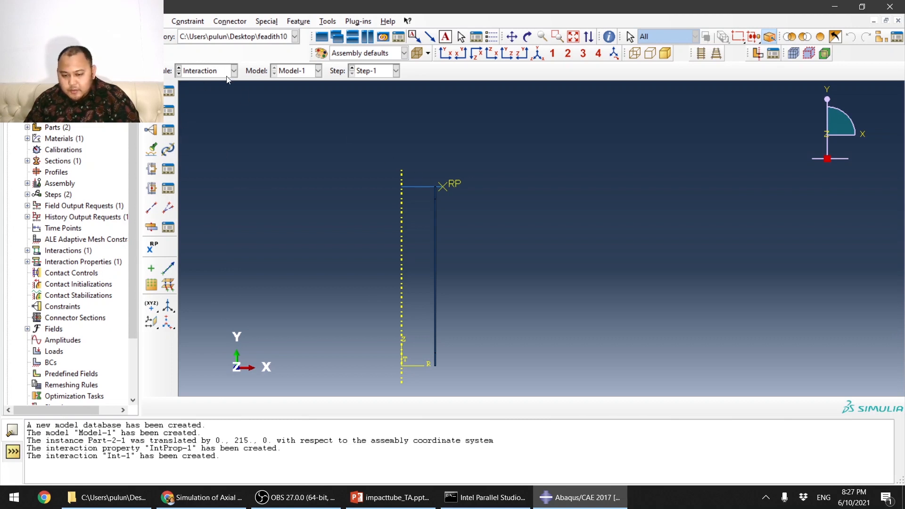
Step: Create a Displacement/Rotation boundary condition in Step-1 in the Load module, applied to the partitioned region at the tube's lower end
{"action": "left_click", "coordinate": [210, 70]}
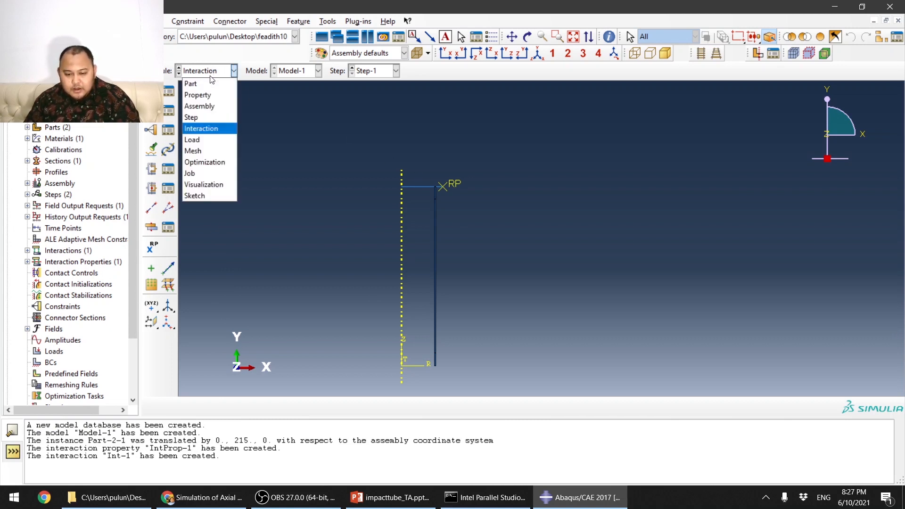
{"action": "left_click", "coordinate": [209, 140]}
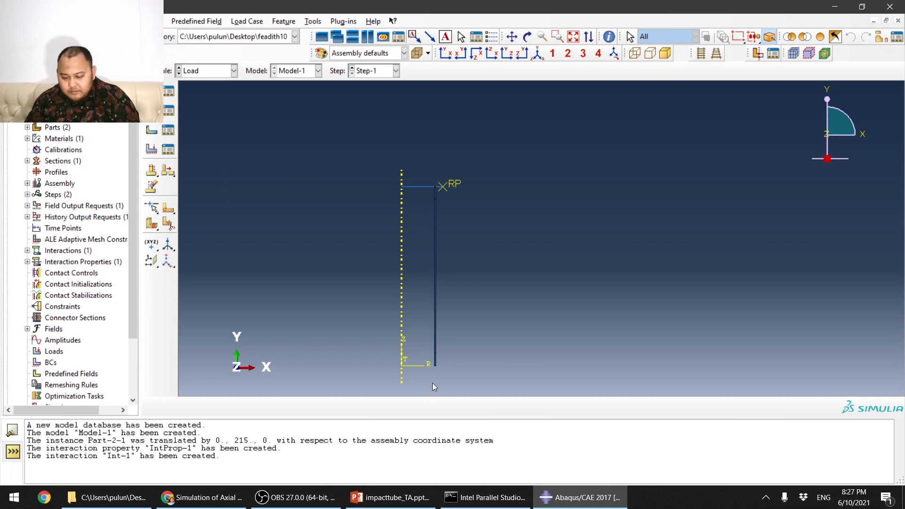
{"action": "scroll", "coordinate": [432, 383], "scroll_direction": "up", "scroll_amount": 5}
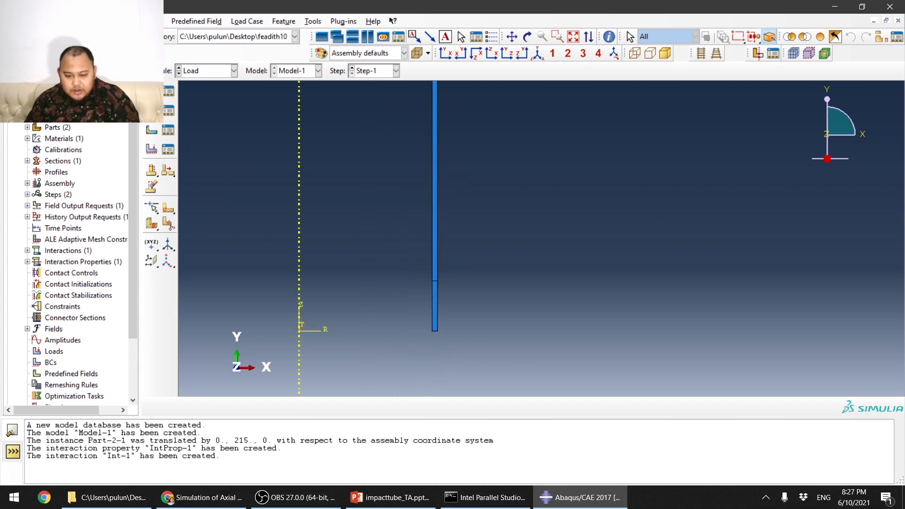
{"action": "left_click", "coordinate": [151, 110]}
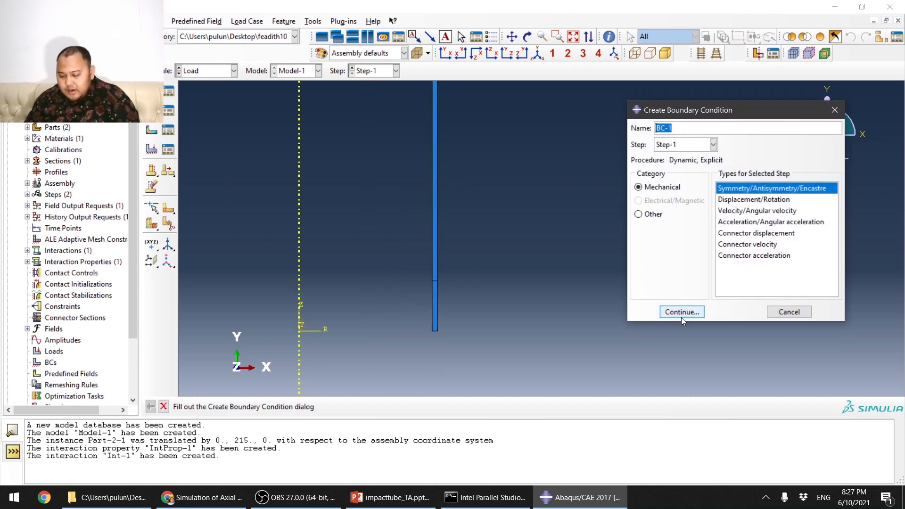
{"action": "left_click", "coordinate": [751, 200]}
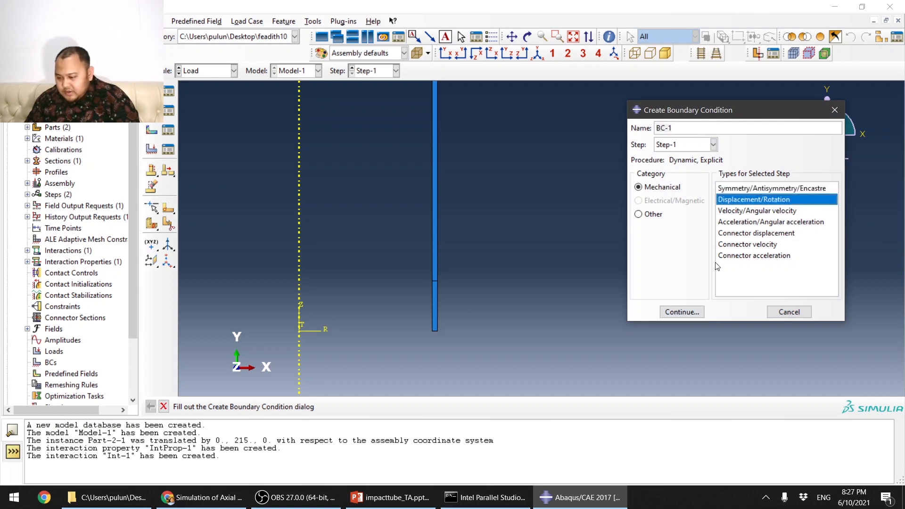
{"action": "left_click", "coordinate": [689, 310]}
{"action": "scroll", "coordinate": [653, 326], "scroll_direction": "up", "scroll_amount": 4}
{"action": "scroll", "coordinate": [401, 349], "scroll_direction": "down", "scroll_amount": 3}
{"action": "scroll", "coordinate": [368, 294], "scroll_direction": "up", "scroll_amount": 4}
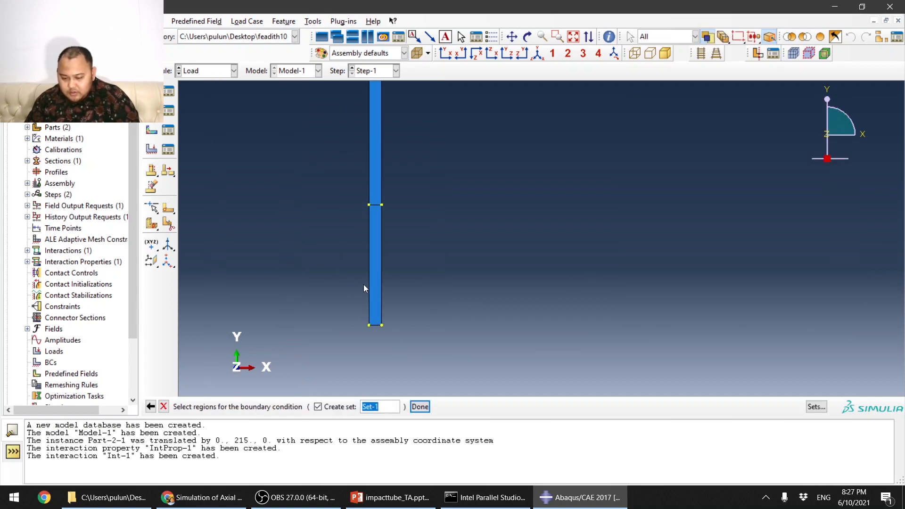
{"action": "scroll", "coordinate": [364, 285], "scroll_direction": "up", "scroll_amount": 2}
{"action": "left_click", "coordinate": [386, 280]}
{"action": "left_click", "coordinate": [419, 407]}
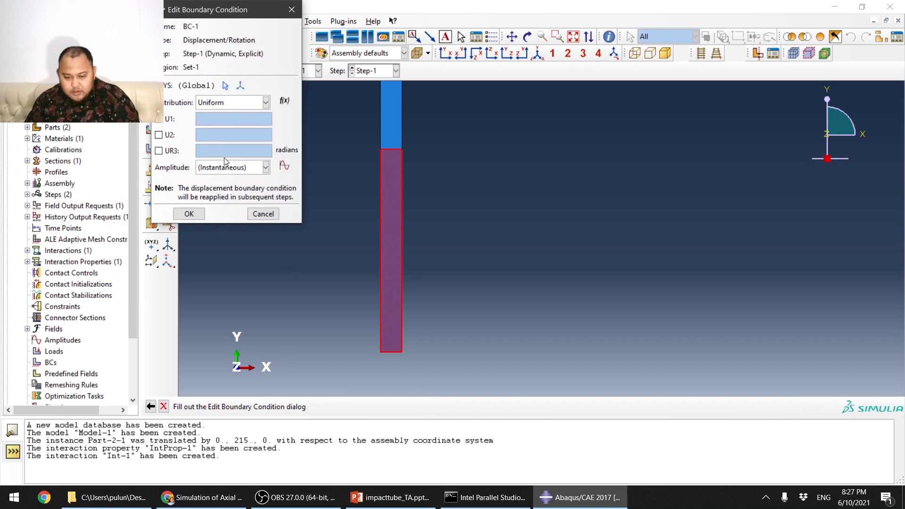
Step: Constrain U1, U2 and UR3 to 0 for the tube's lower-end region and finish the boundary condition
{"action": "left_click", "coordinate": [158, 118]}
{"action": "left_click", "coordinate": [159, 135]}
{"action": "left_click", "coordinate": [158, 151]}
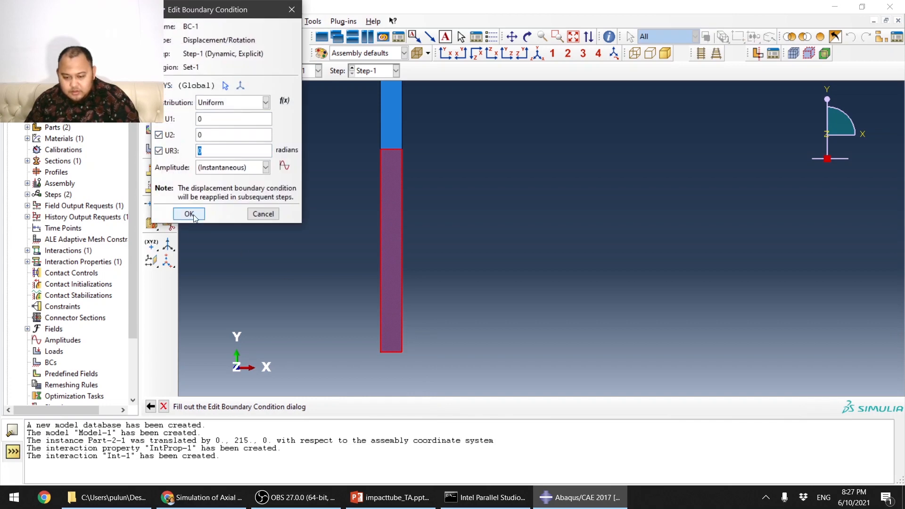
{"action": "left_click", "coordinate": [189, 214]}
Step: Create a Displacement/Rotation boundary condition in Step-1 applied to the partitioned region at the tube's upper end
{"action": "scroll", "coordinate": [446, 340], "scroll_direction": "down", "scroll_amount": 5}
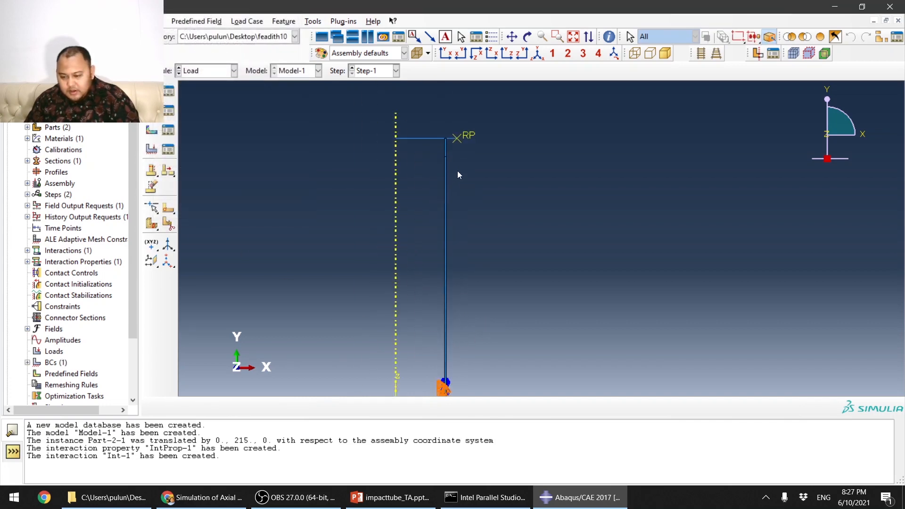
{"action": "scroll", "coordinate": [442, 103], "scroll_direction": "up", "scroll_amount": 5}
{"action": "left_click", "coordinate": [152, 110]}
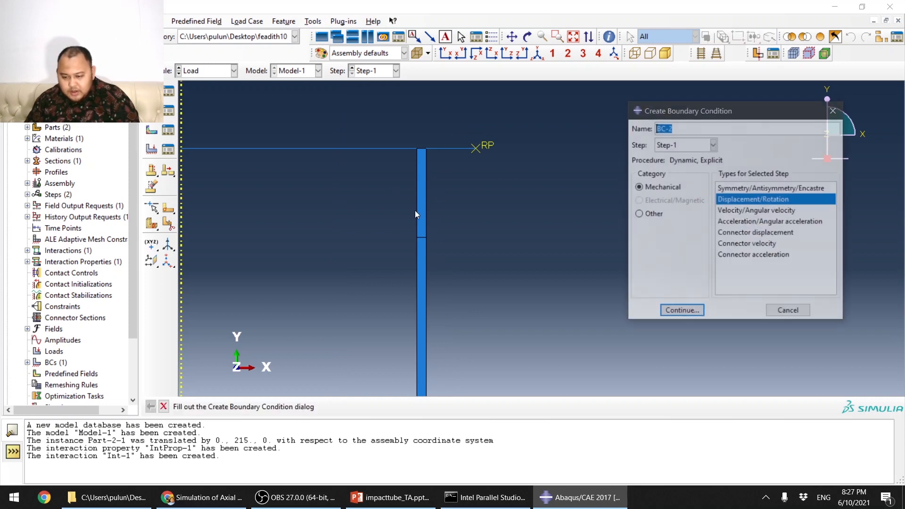
{"action": "scroll", "coordinate": [416, 212], "scroll_direction": "up", "scroll_amount": 2}
{"action": "left_click", "coordinate": [744, 198]}
{"action": "left_click", "coordinate": [430, 194]}
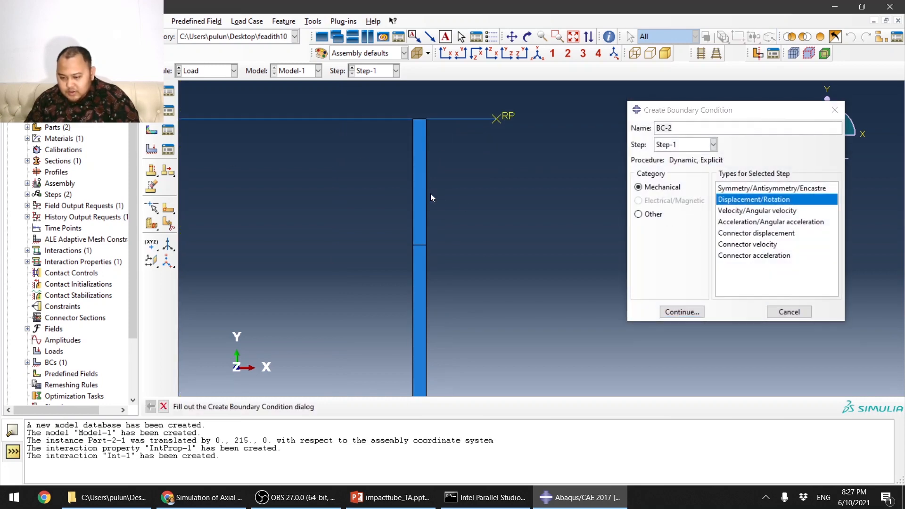
{"action": "left_click", "coordinate": [681, 312]}
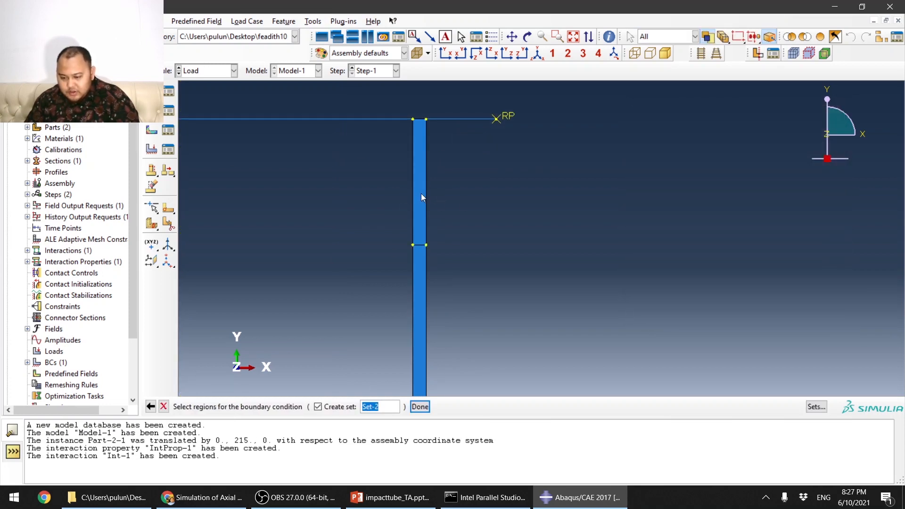
{"action": "left_click", "coordinate": [421, 202]}
{"action": "left_click", "coordinate": [426, 406]}
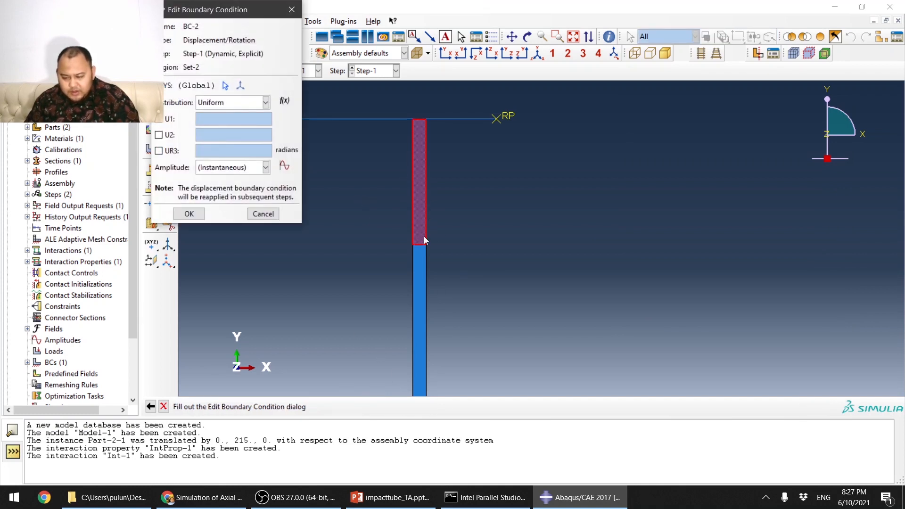
Step: Constrain U1 and UR3 to 0 for the tube's upper-end region, leaving U2 free, and finish the boundary condition
{"action": "left_click", "coordinate": [166, 119]}
{"action": "left_click", "coordinate": [159, 151]}
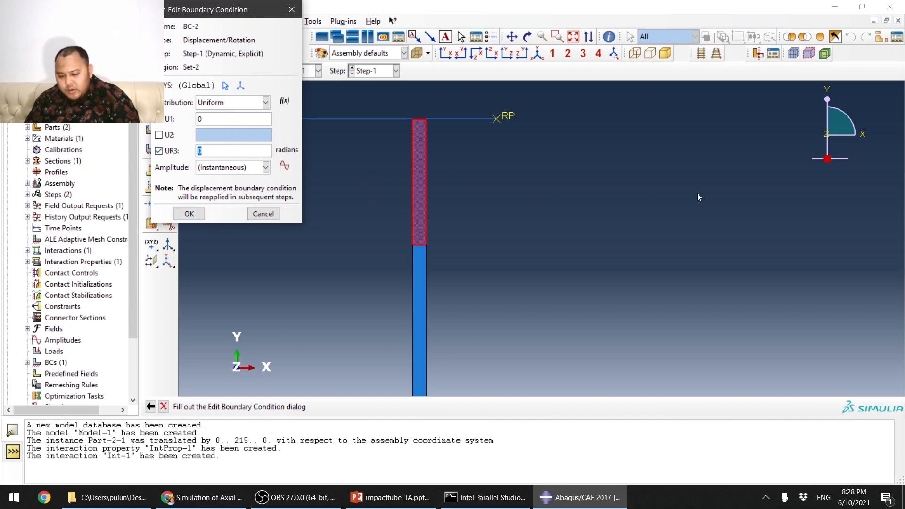
{"action": "left_click", "coordinate": [189, 214]}
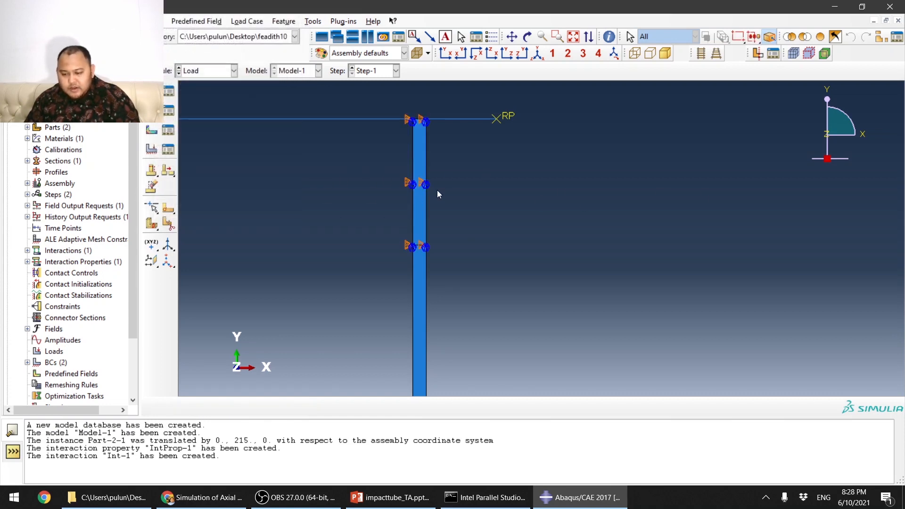
Step: Create a Displacement/Rotation boundary condition in Step-1 on the rigid wire's reference point, with U1 and UR3 set to 0 and U2 free
{"action": "scroll", "coordinate": [566, 188], "scroll_direction": "up", "scroll_amount": 3}
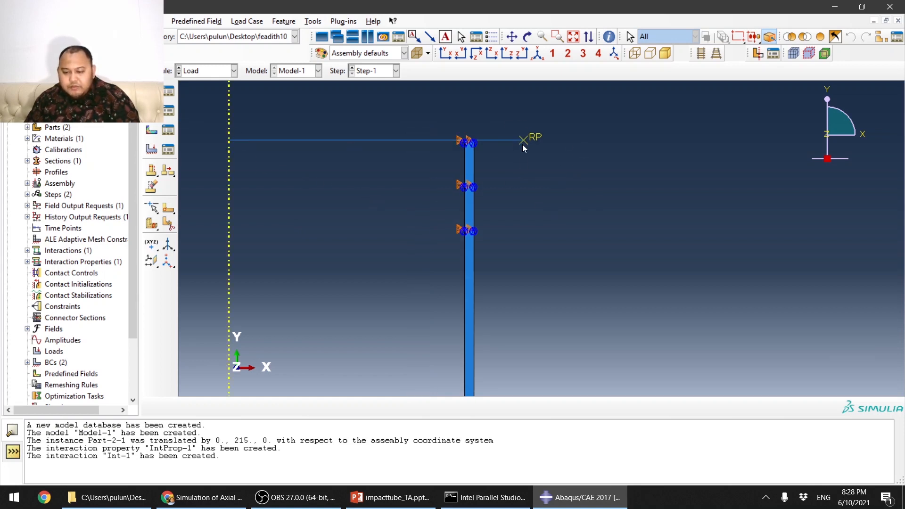
{"action": "left_click", "coordinate": [152, 111]}
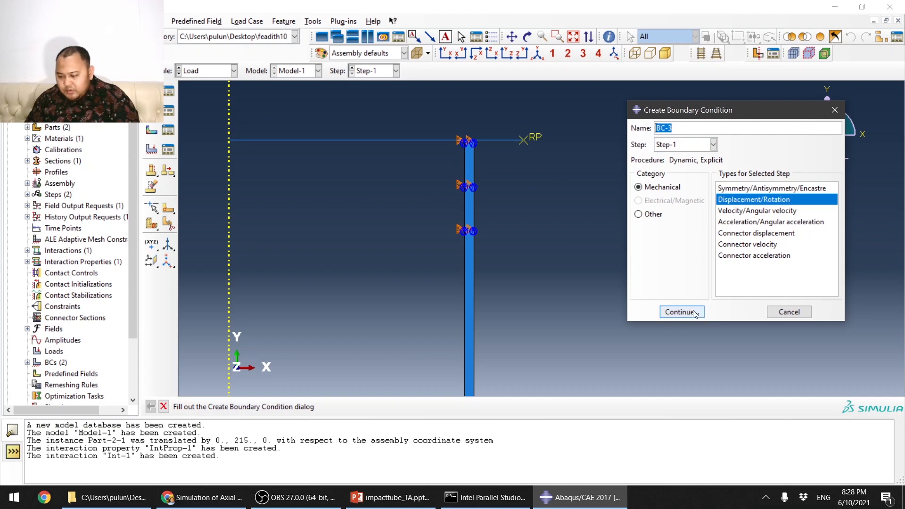
{"action": "left_click", "coordinate": [684, 308]}
{"action": "left_click", "coordinate": [537, 140]}
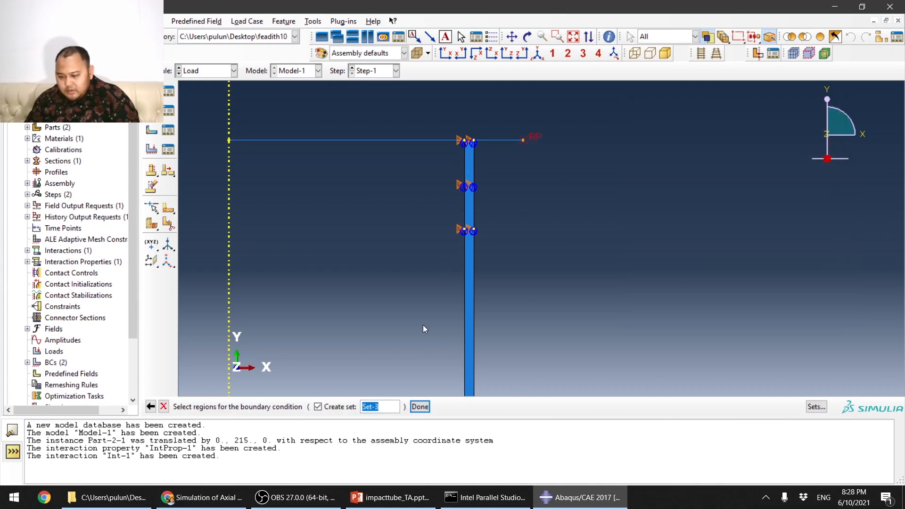
{"action": "left_click", "coordinate": [420, 406]}
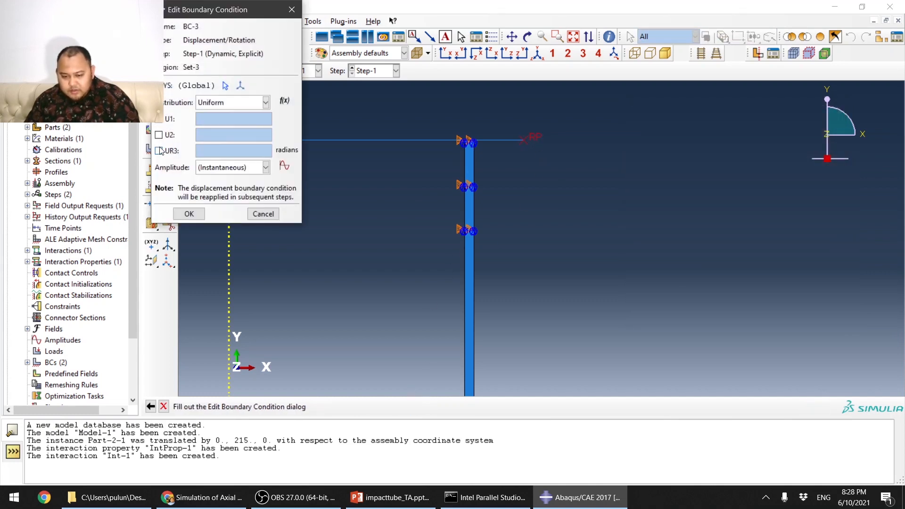
{"action": "left_click", "coordinate": [159, 150]}
{"action": "left_click", "coordinate": [159, 120]}
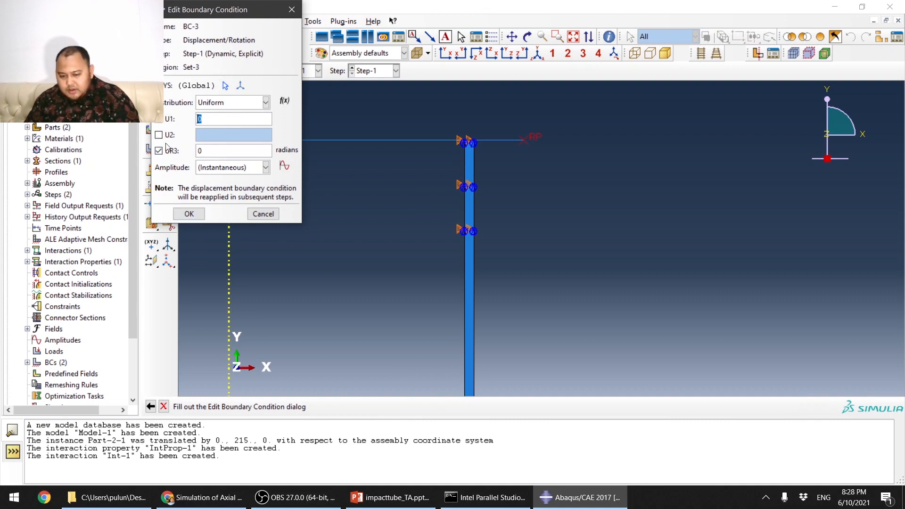
{"action": "left_click", "coordinate": [189, 213]}
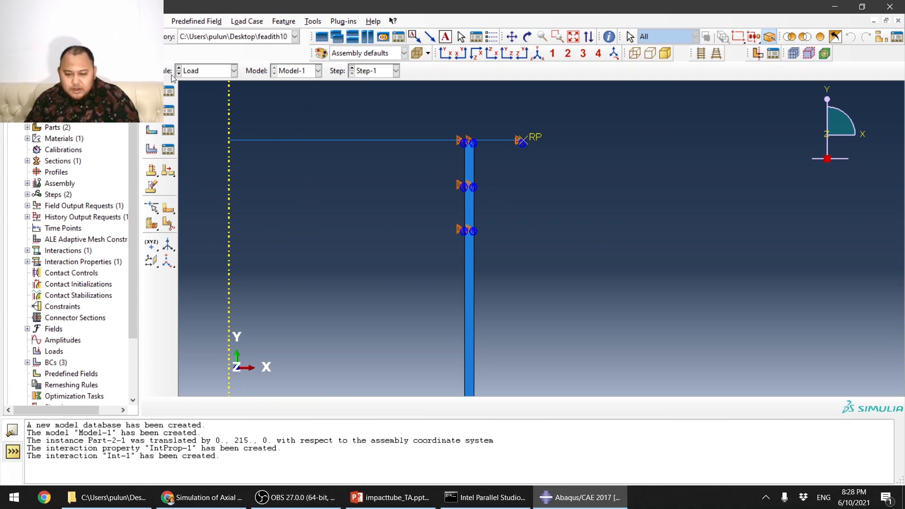
Step: Create a point mass/inertia in the Interaction module and assign it to the rigid wire's reference point
{"action": "left_click", "coordinate": [195, 71]}
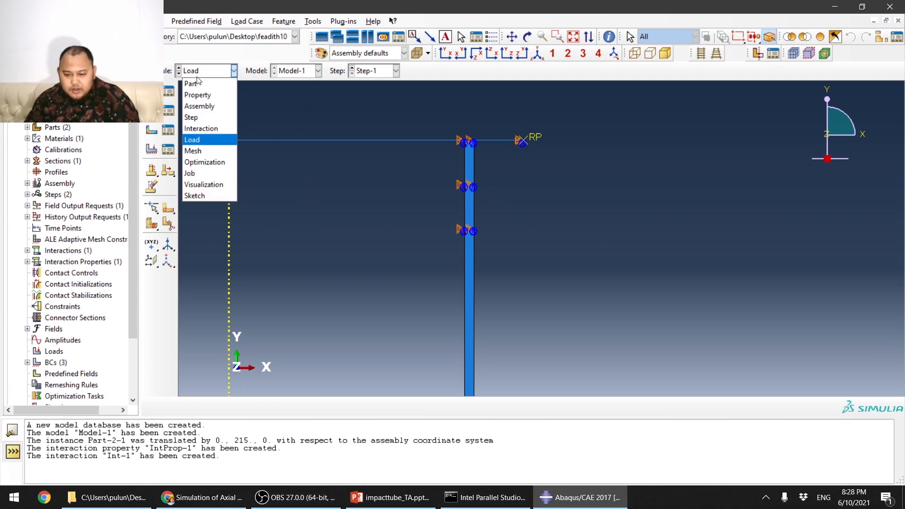
{"action": "left_click", "coordinate": [213, 129]}
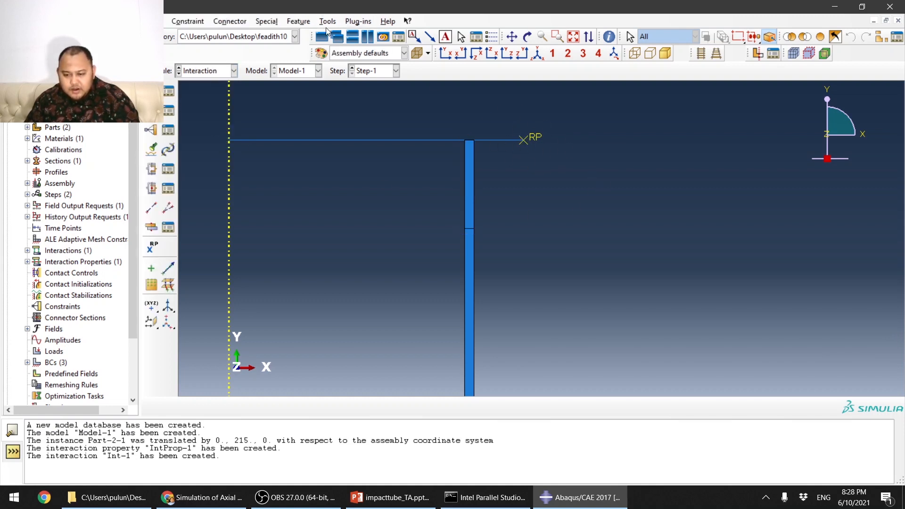
{"action": "left_click", "coordinate": [266, 21]}
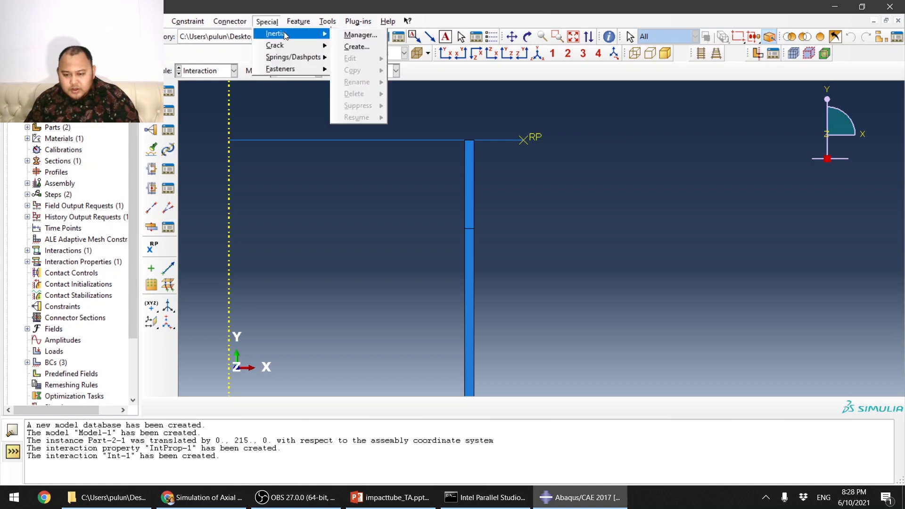
{"action": "mouse_move", "coordinate": [316, 37]}
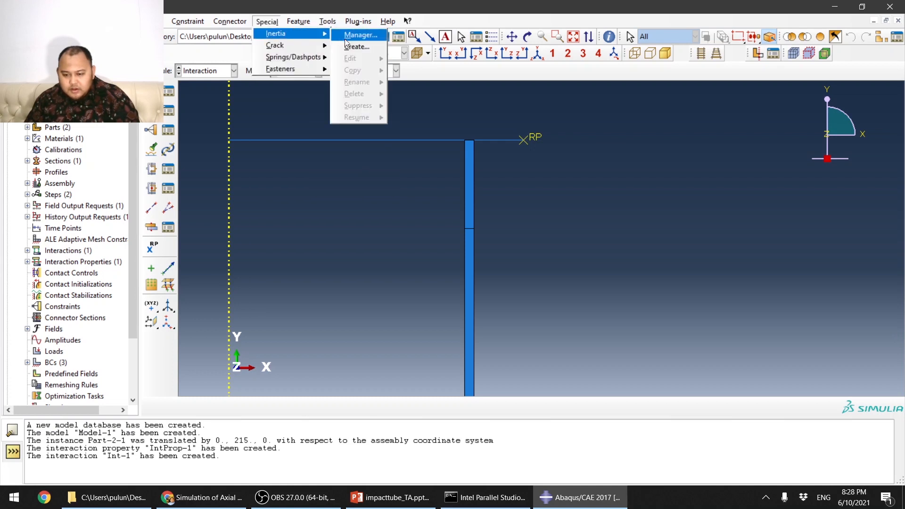
{"action": "left_click", "coordinate": [356, 47]}
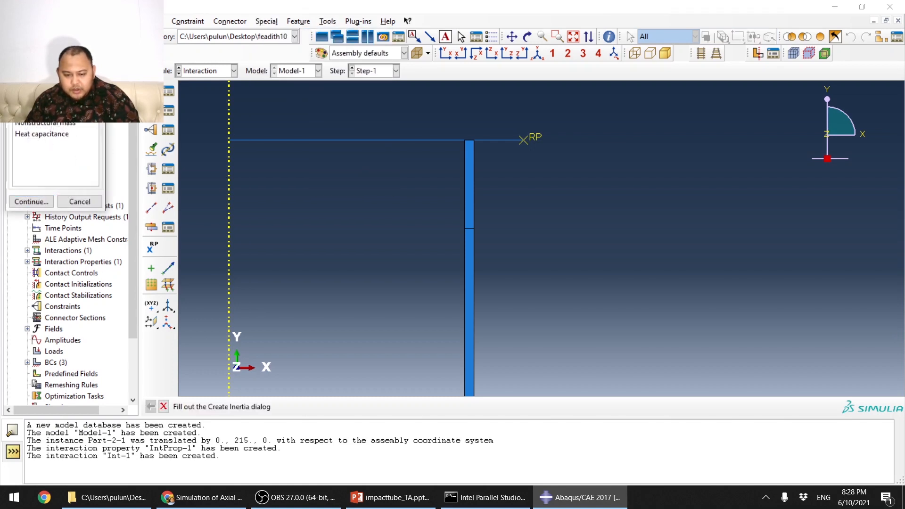
{"action": "left_click", "coordinate": [28, 202]}
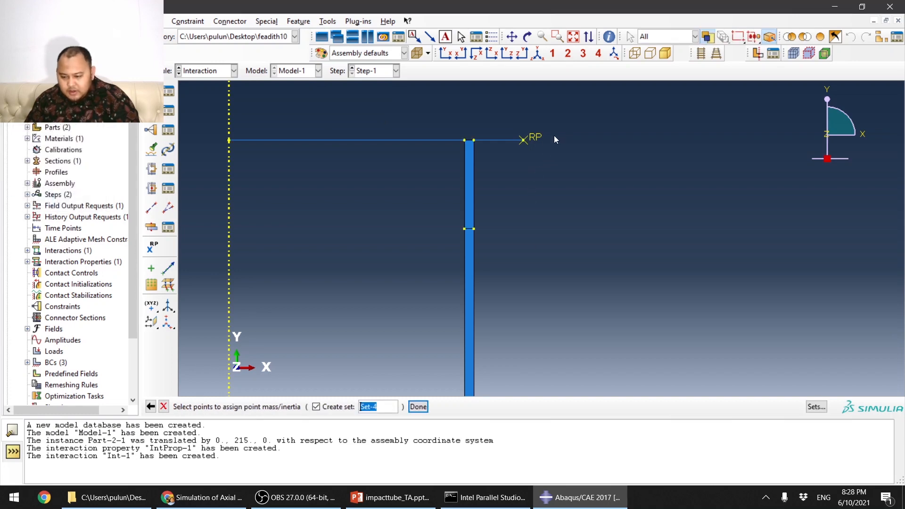
{"action": "left_click", "coordinate": [417, 407]}
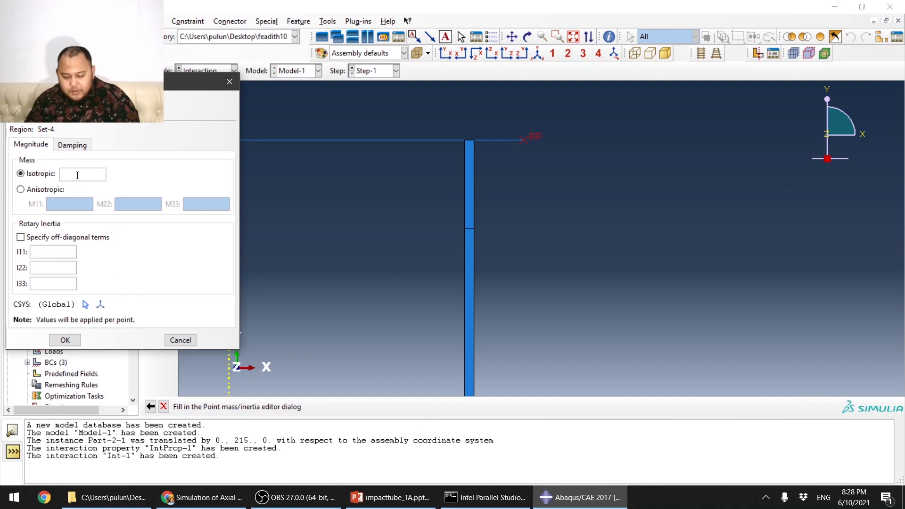
Step: Set the point's isotropic mass to 250000 and finish the inertia definition
{"action": "left_click", "coordinate": [77, 176]}
{"action": "type", "text": "250"}
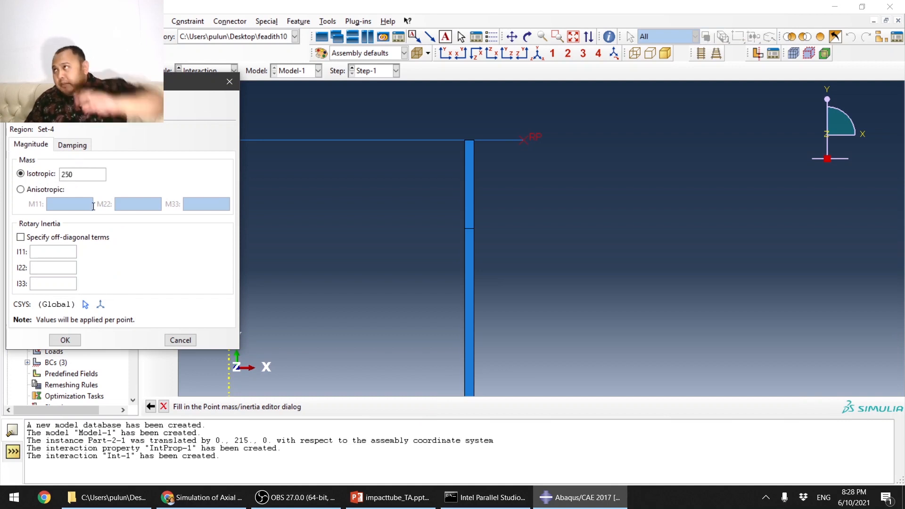
{"action": "type", "text": "00"}
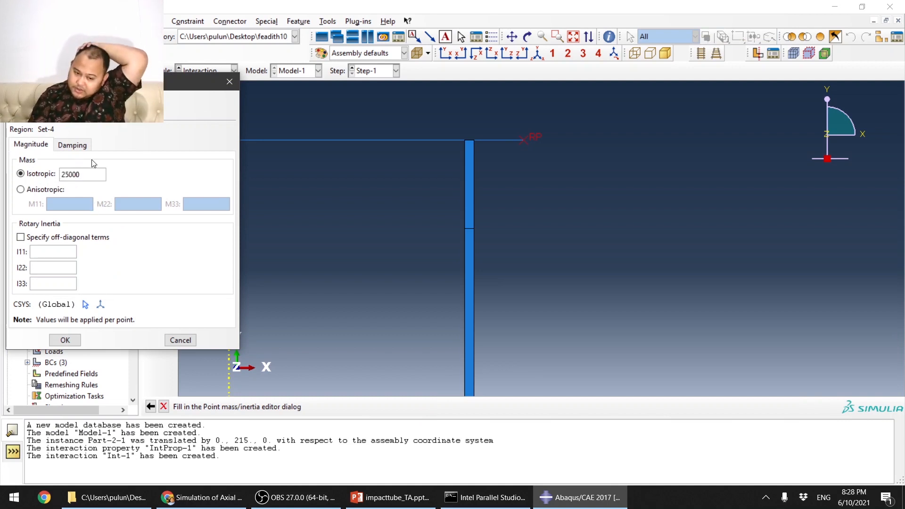
{"action": "type", "text": "0"}
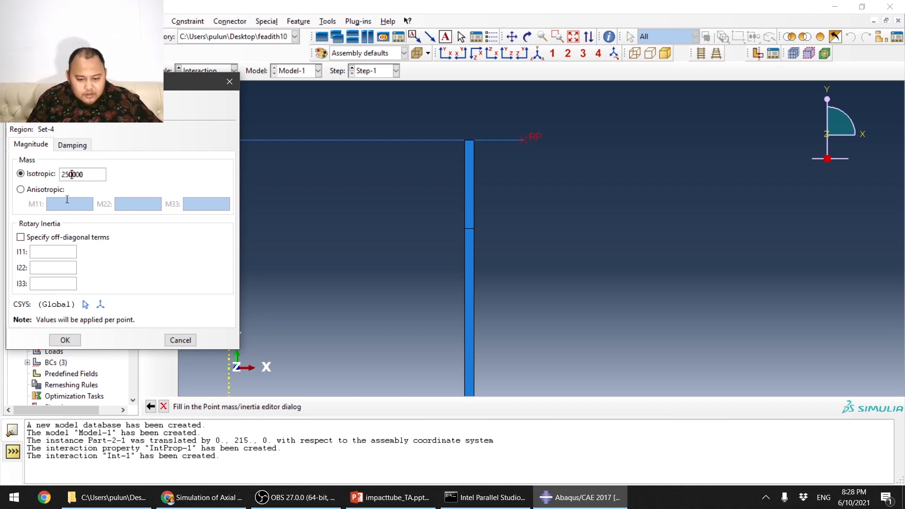
{"action": "left_click", "coordinate": [64, 340]}
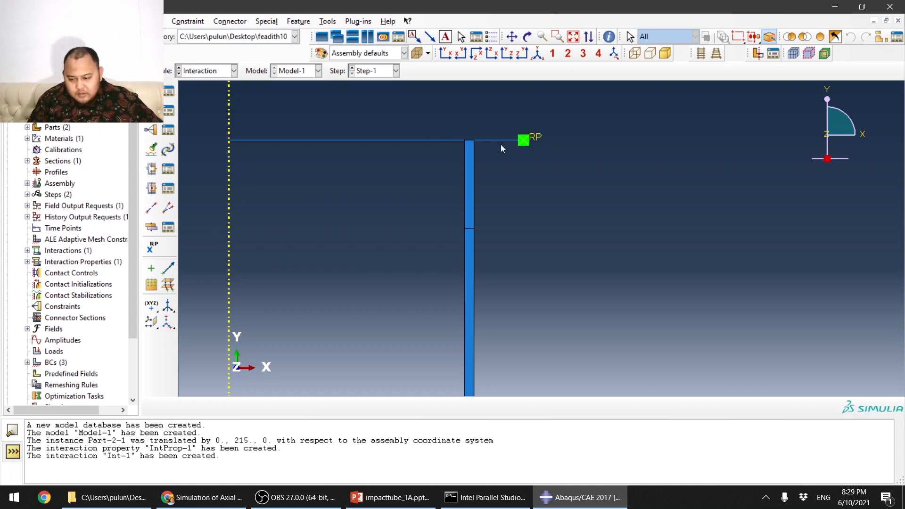
Step: Create a mechanical Velocity predefined field in the Initial step on the rigid wire's reference point in the Load module, with V2 set to -6
{"action": "left_click", "coordinate": [200, 77]}
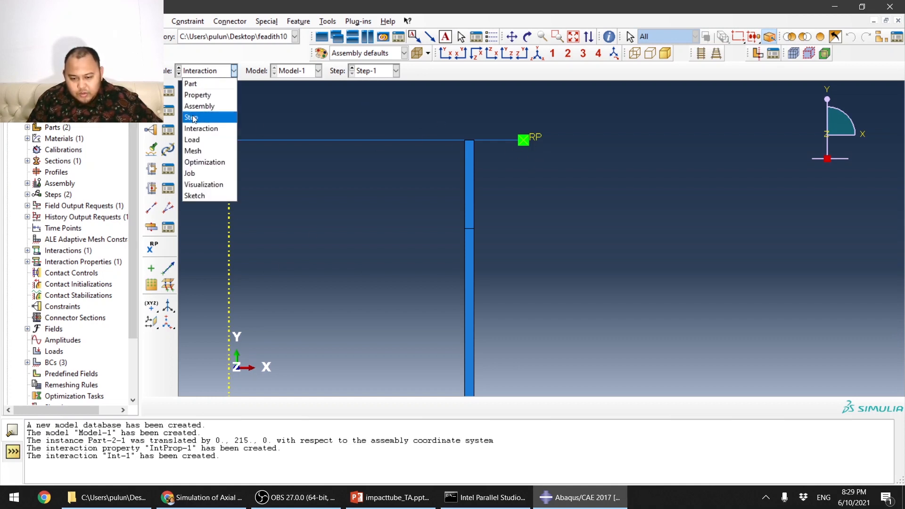
{"action": "left_click", "coordinate": [206, 139]}
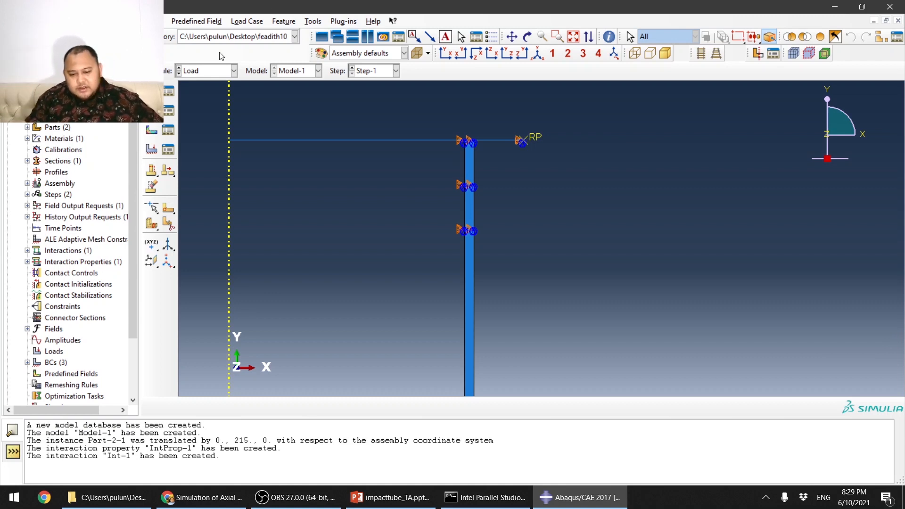
{"action": "left_click", "coordinate": [150, 133]}
{"action": "left_click", "coordinate": [59, 171]}
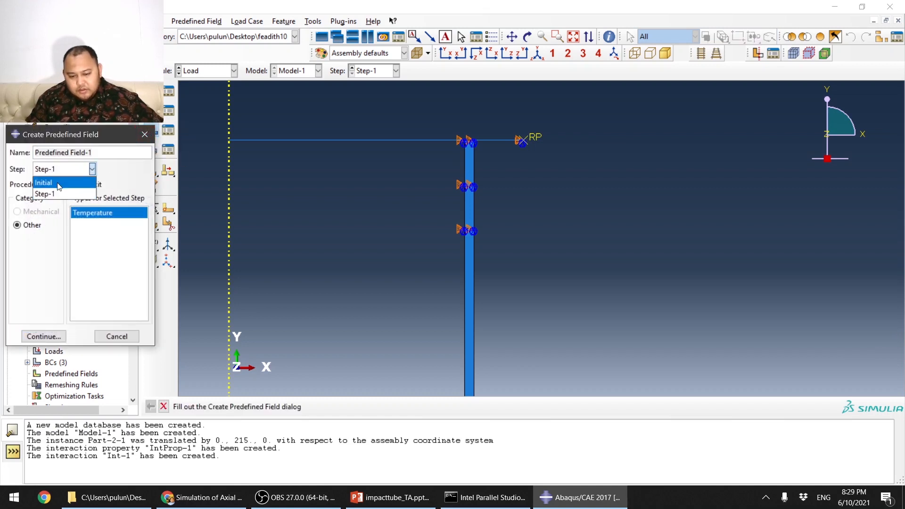
{"action": "left_click", "coordinate": [44, 183]}
{"action": "left_click", "coordinate": [28, 211]}
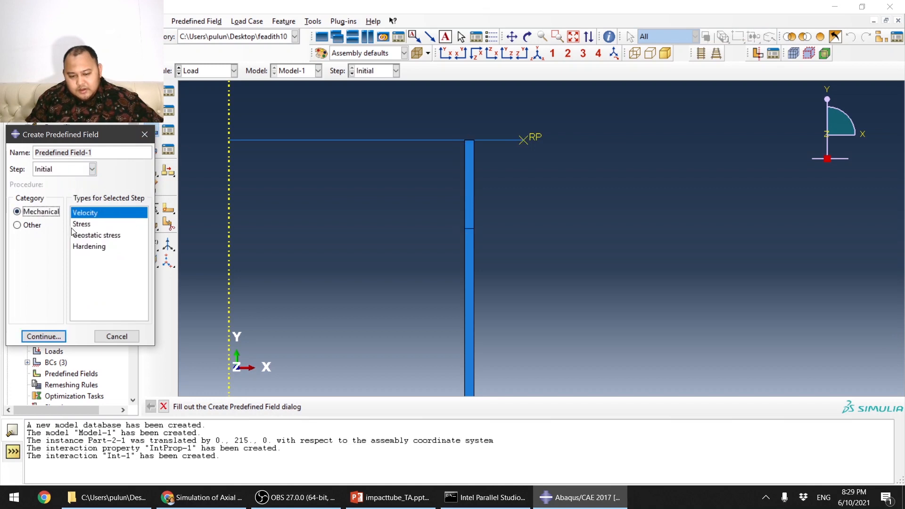
{"action": "left_click", "coordinate": [43, 336]}
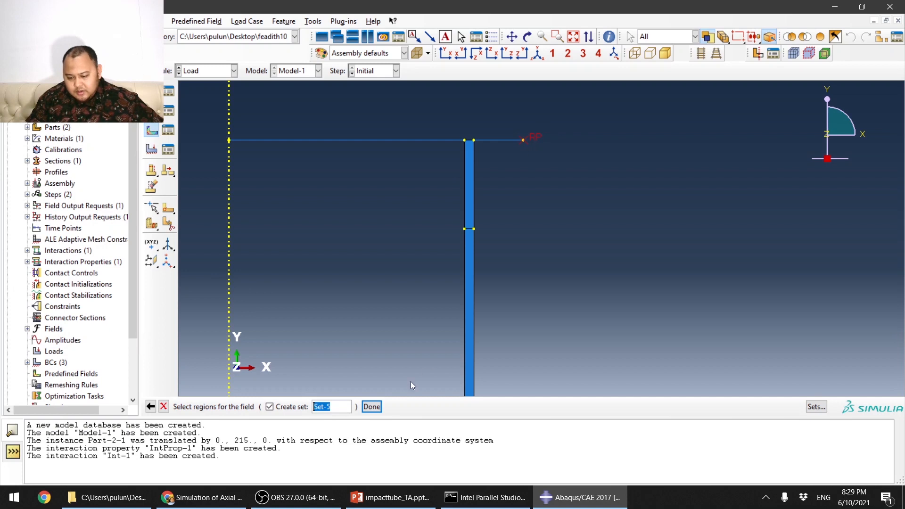
{"action": "left_click", "coordinate": [372, 406]}
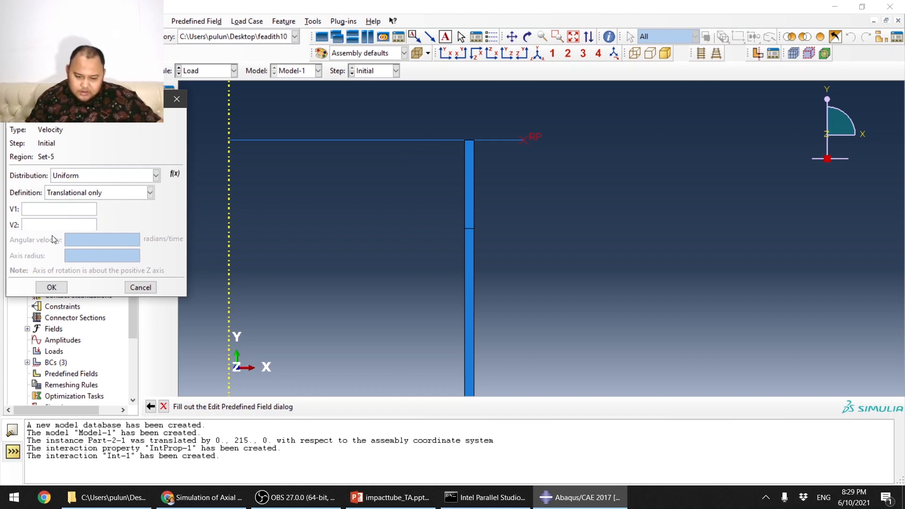
{"action": "left_click", "coordinate": [78, 225]}
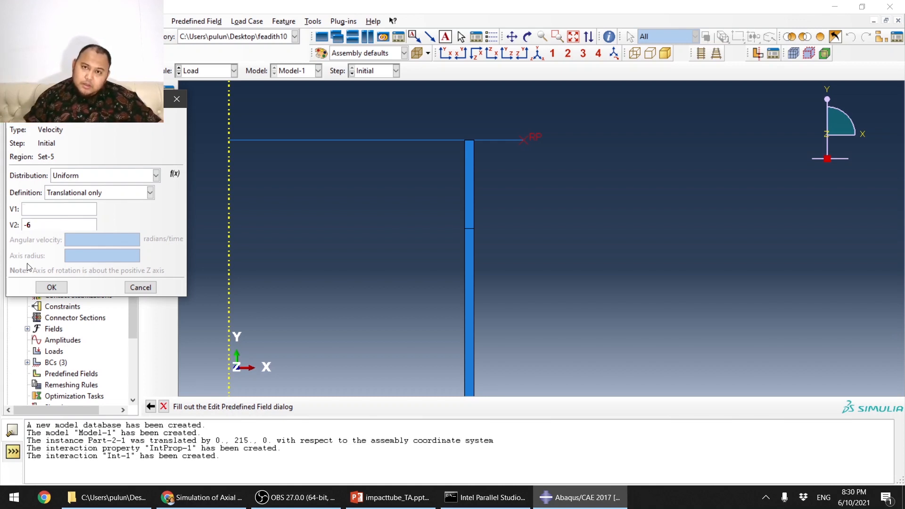
{"action": "left_click", "coordinate": [53, 287]}
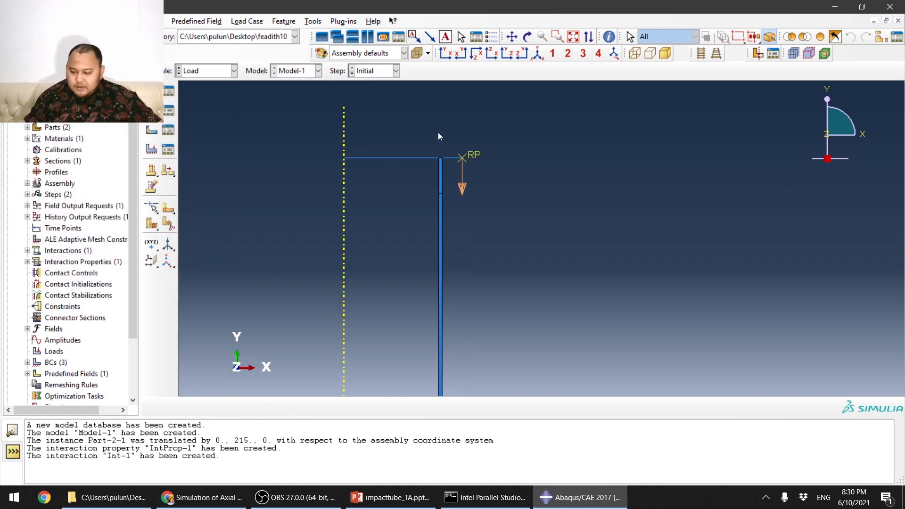
Step: Switch to the Mesh module and set Part-2, the rigid wire, as the object to mesh
{"action": "scroll", "coordinate": [438, 137], "scroll_direction": "up", "scroll_amount": 3}
{"action": "left_click", "coordinate": [221, 70]}
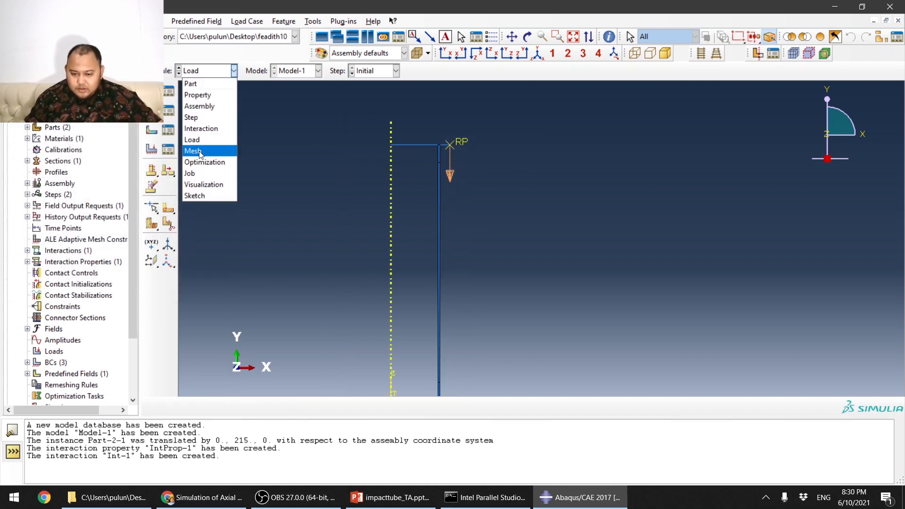
{"action": "left_click", "coordinate": [226, 149]}
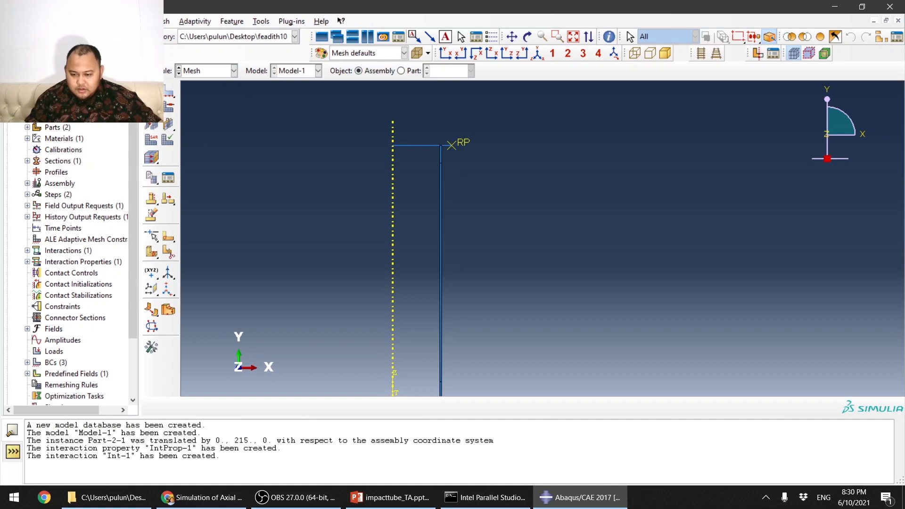
{"action": "scroll", "coordinate": [501, 172], "scroll_direction": "down", "scroll_amount": 3}
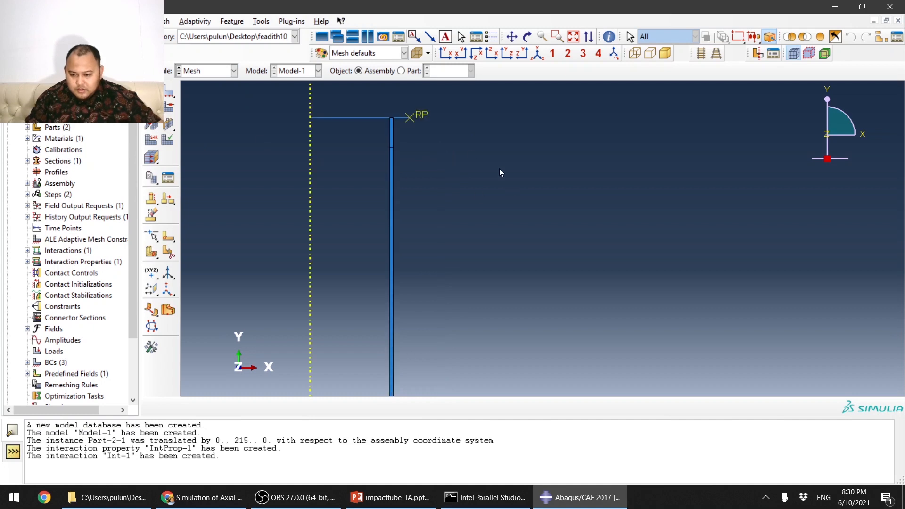
{"action": "left_click", "coordinate": [401, 70]}
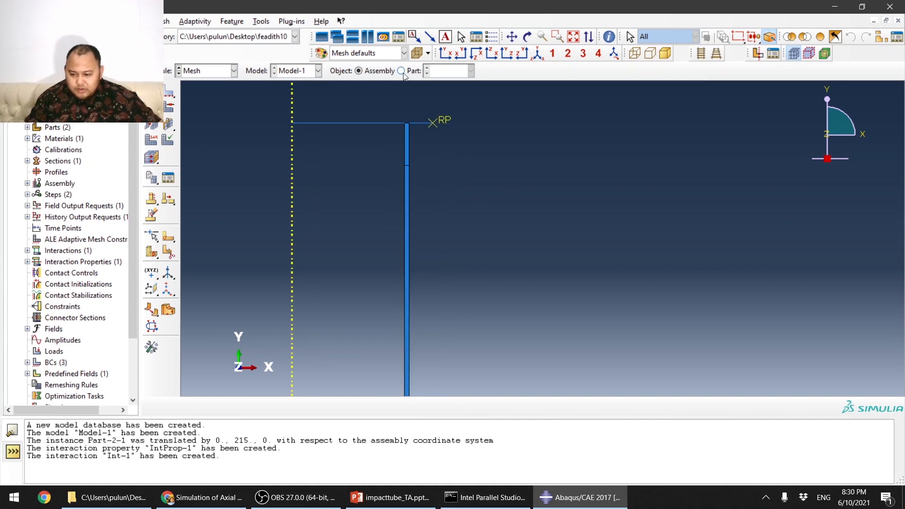
Step: Assign global seeds to Part-2 with an approximate global size of 1
{"action": "left_click", "coordinate": [173, 103]}
{"action": "left_click", "coordinate": [201, 260]}
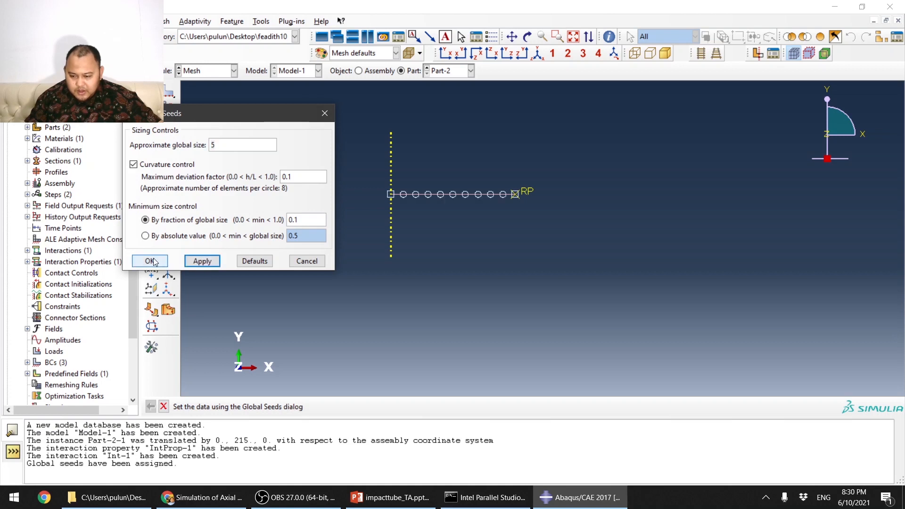
{"action": "left_click", "coordinate": [151, 264]}
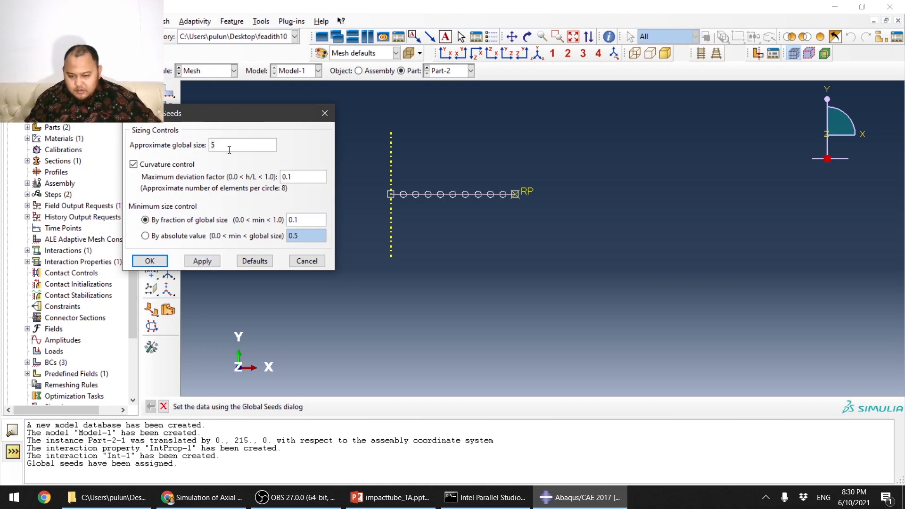
{"action": "double_click", "coordinate": [213, 145]}
{"action": "type", "text": "1"}
{"action": "left_click", "coordinate": [203, 264]}
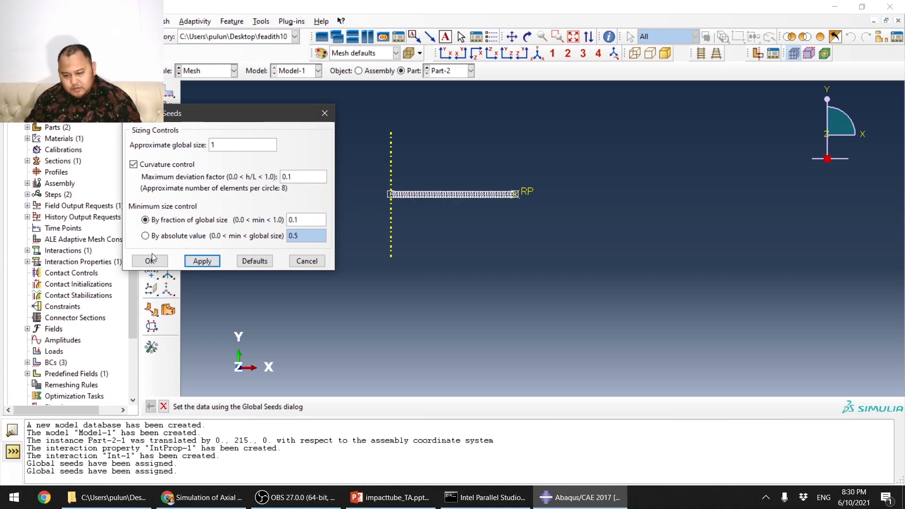
{"action": "left_click", "coordinate": [145, 261]}
Step: Generate the mesh on Part-2 and check it along the rigid wire
{"action": "left_click", "coordinate": [168, 197]}
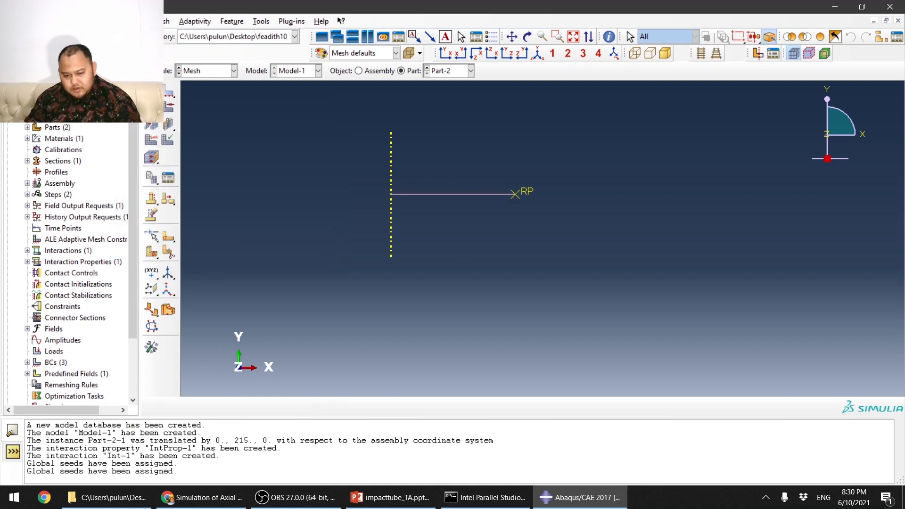
{"action": "left_click", "coordinate": [250, 407]}
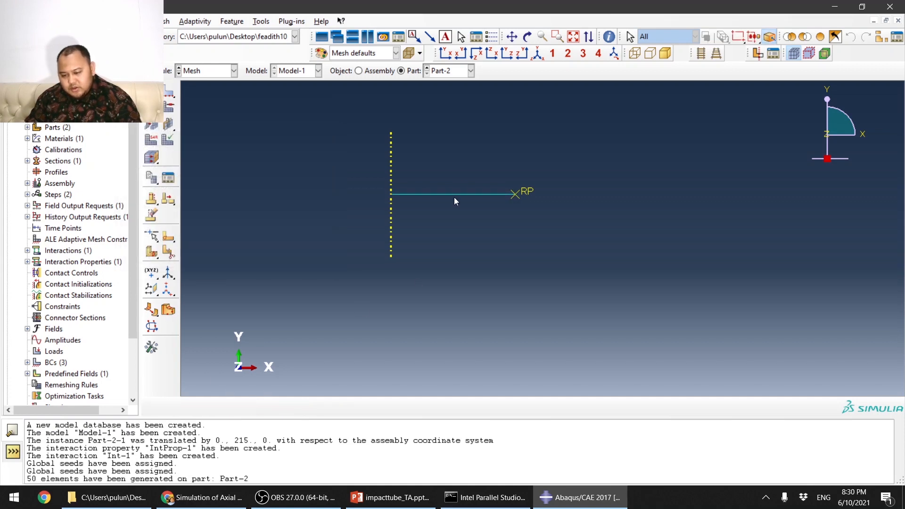
{"action": "scroll", "coordinate": [457, 197], "scroll_direction": "down", "scroll_amount": 3}
{"action": "scroll", "coordinate": [556, 217], "scroll_direction": "down", "scroll_amount": 8}
{"action": "scroll", "coordinate": [499, 242], "scroll_direction": "down", "scroll_amount": 5}
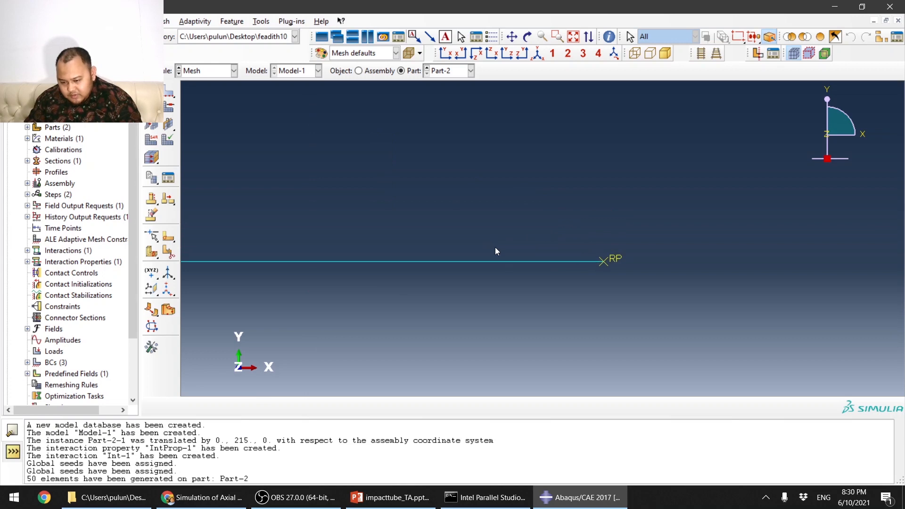
{"action": "scroll", "coordinate": [589, 220], "scroll_direction": "up", "scroll_amount": 9}
{"action": "scroll", "coordinate": [606, 206], "scroll_direction": "up", "scroll_amount": 1}
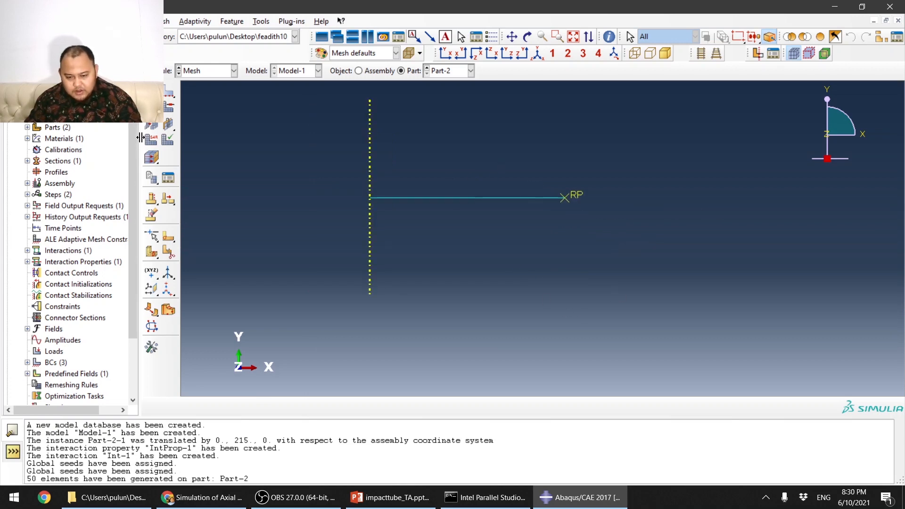
Step: Set the element type of Part-2 to linear Discrete Rigid Element from the Explicit library
{"action": "left_click", "coordinate": [151, 139]}
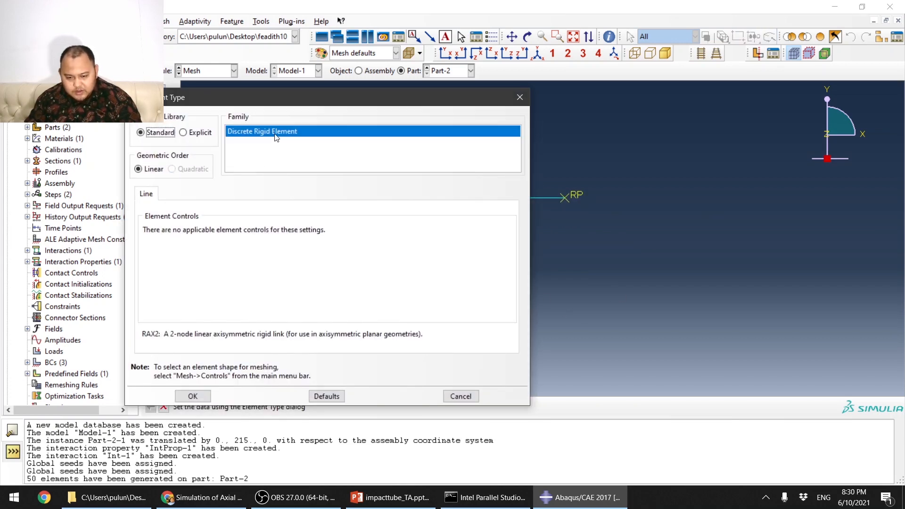
{"action": "left_click", "coordinate": [183, 133]}
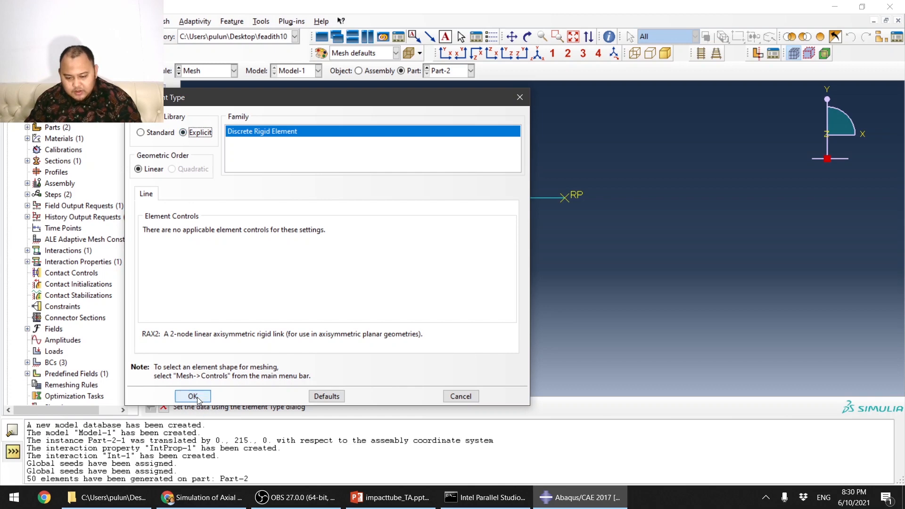
{"action": "left_click", "coordinate": [207, 397]}
Step: Display Part-1 and assign it global seeds with an approximate global size of 1
{"action": "left_click", "coordinate": [470, 70]}
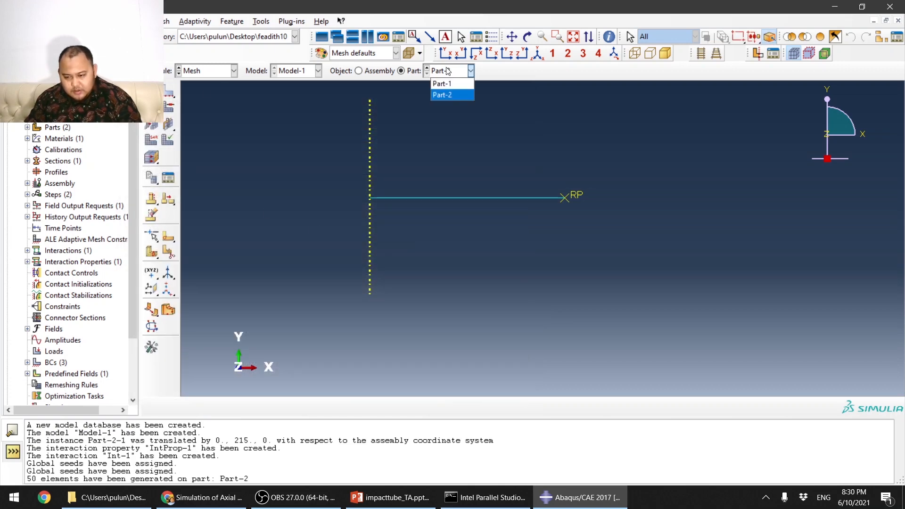
{"action": "left_click", "coordinate": [445, 81]}
{"action": "scroll", "coordinate": [455, 145], "scroll_direction": "up", "scroll_amount": 3}
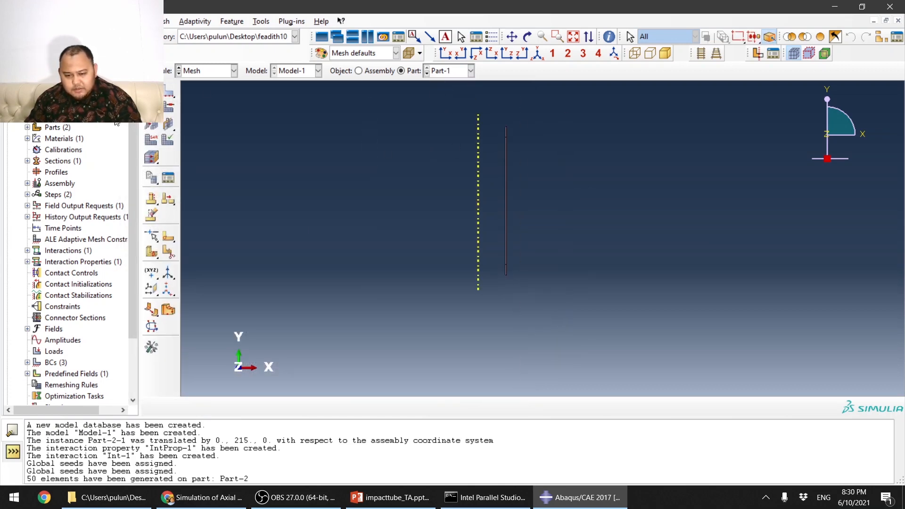
{"action": "left_click", "coordinate": [152, 235]}
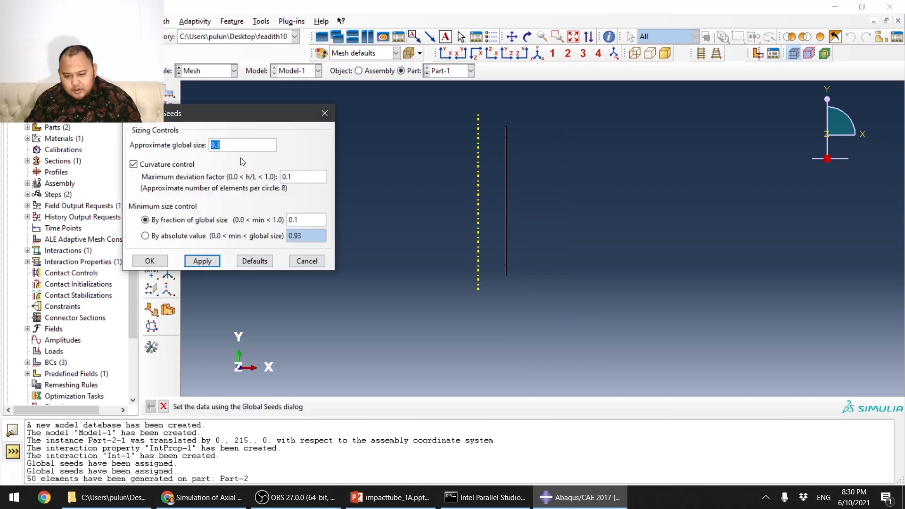
{"action": "type", "text": "1"}
{"action": "left_click", "coordinate": [206, 262]}
{"action": "left_click", "coordinate": [149, 261]}
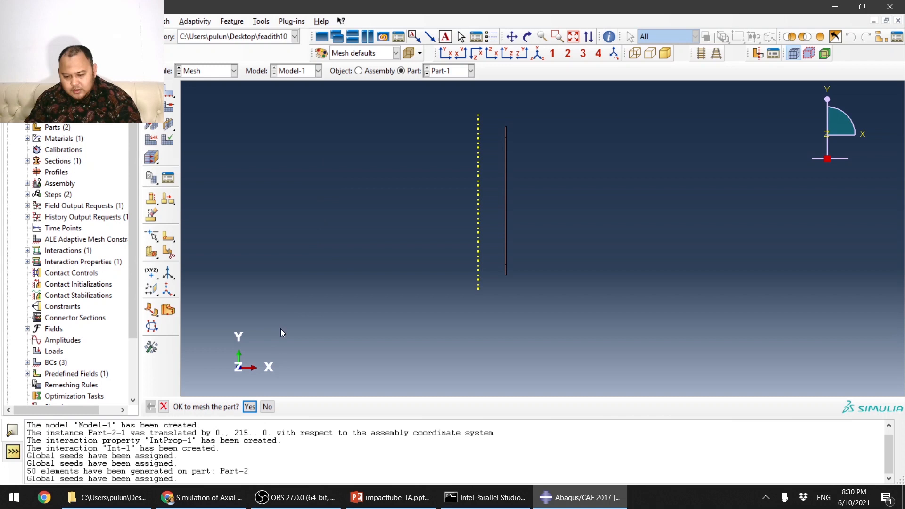
Step: Generate the mesh on Part-1 and inspect the elements at the upper end of the tube wall
{"action": "left_click", "coordinate": [249, 406]}
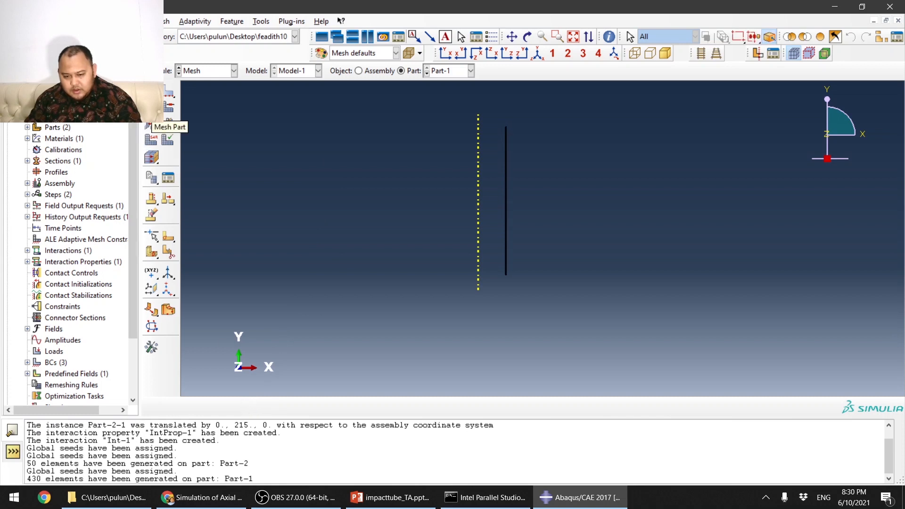
{"action": "scroll", "coordinate": [524, 149], "scroll_direction": "up", "scroll_amount": 10}
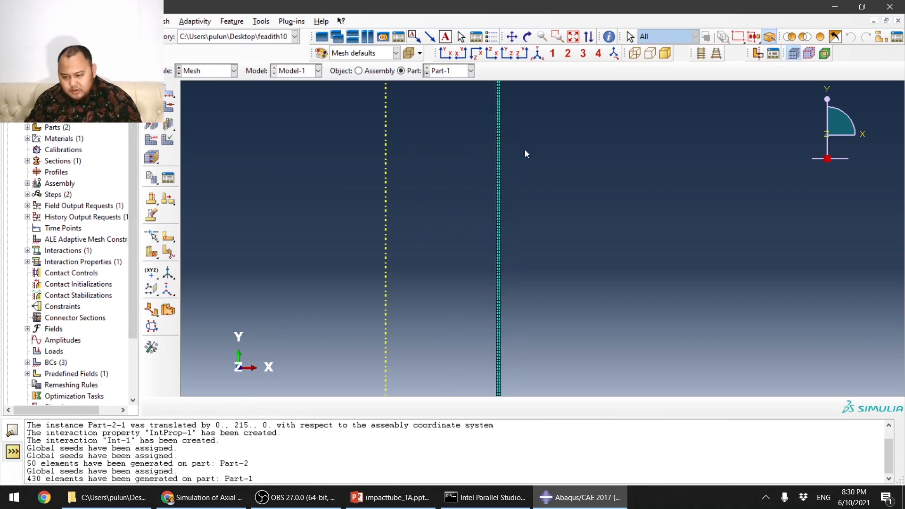
{"action": "scroll", "coordinate": [497, 175], "scroll_direction": "down", "scroll_amount": 5}
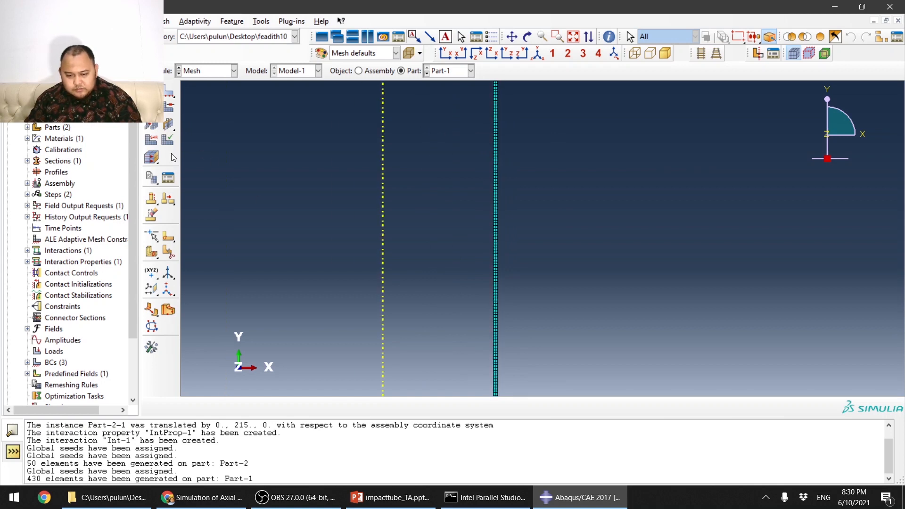
{"action": "scroll", "coordinate": [508, 215], "scroll_direction": "down", "scroll_amount": 3}
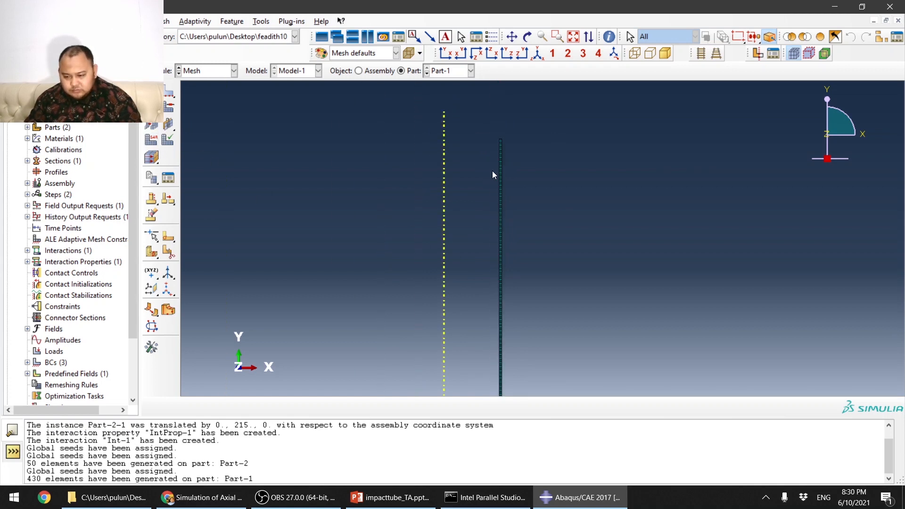
{"action": "scroll", "coordinate": [489, 148], "scroll_direction": "up", "scroll_amount": 8}
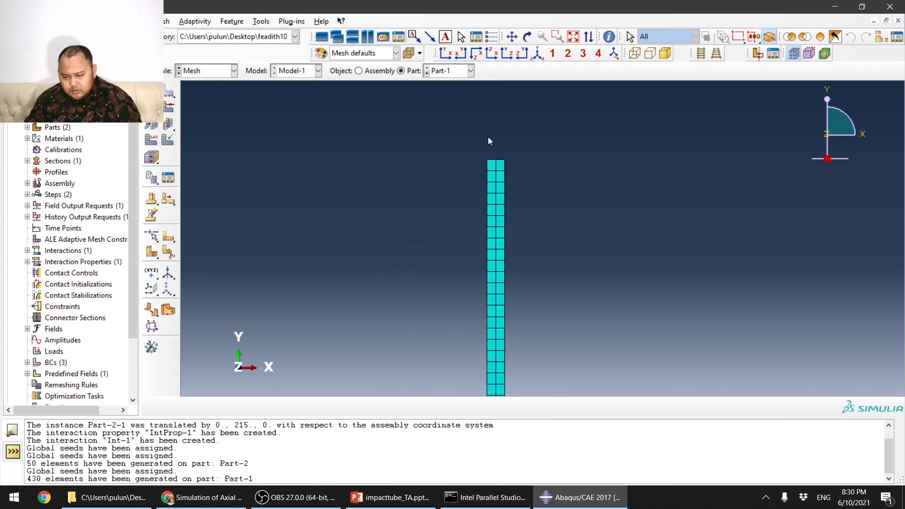
Step: Assign the whole Part-1 tube section the Explicit linear Axisymmetric Stress element type with second-order accuracy on and Enhanced hourglass control
{"action": "left_click", "coordinate": [151, 140]}
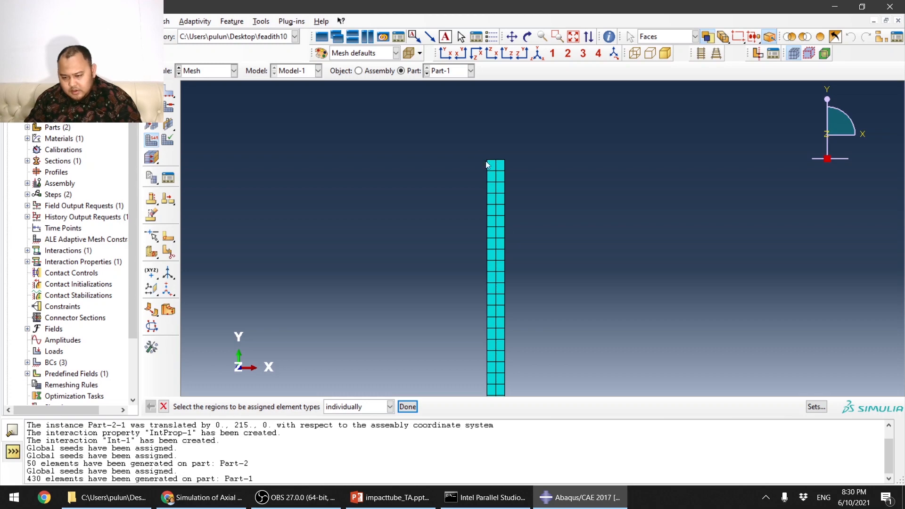
{"action": "left_click_drag", "start_coordinate": [476, 141], "coordinate": [551, 242]}
{"action": "scroll", "coordinate": [415, 213], "scroll_direction": "down", "scroll_amount": 3}
{"action": "scroll", "coordinate": [443, 160], "scroll_direction": "down", "scroll_amount": 3}
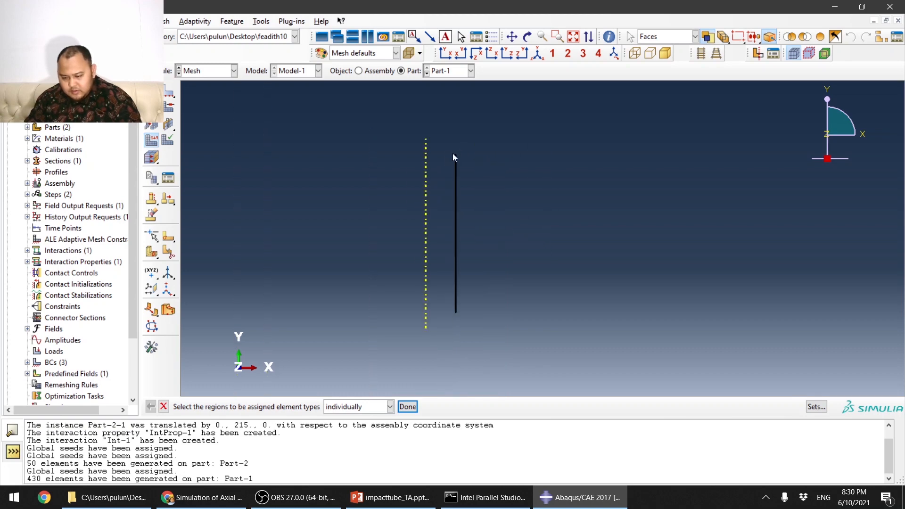
{"action": "left_click_drag", "start_coordinate": [599, 409], "coordinate": [603, 399]}
{"action": "middle_click", "coordinate": [595, 350]}
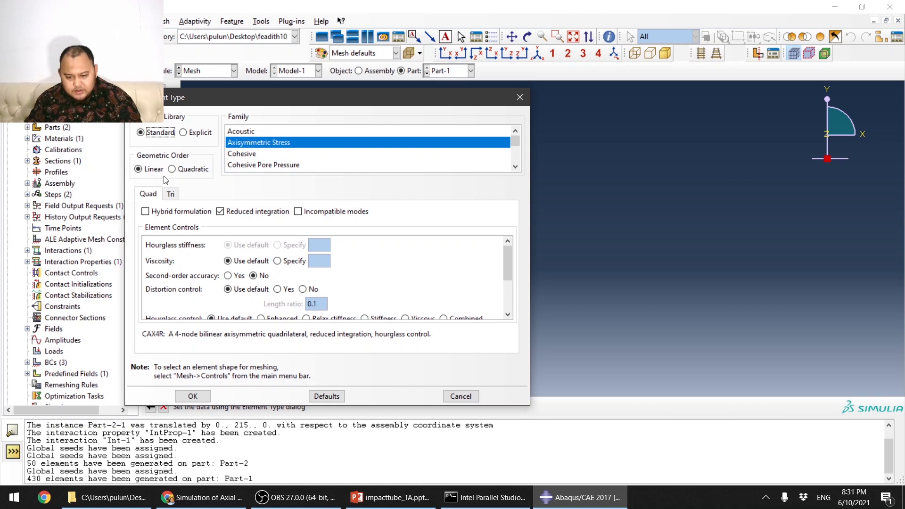
{"action": "left_click", "coordinate": [183, 132]}
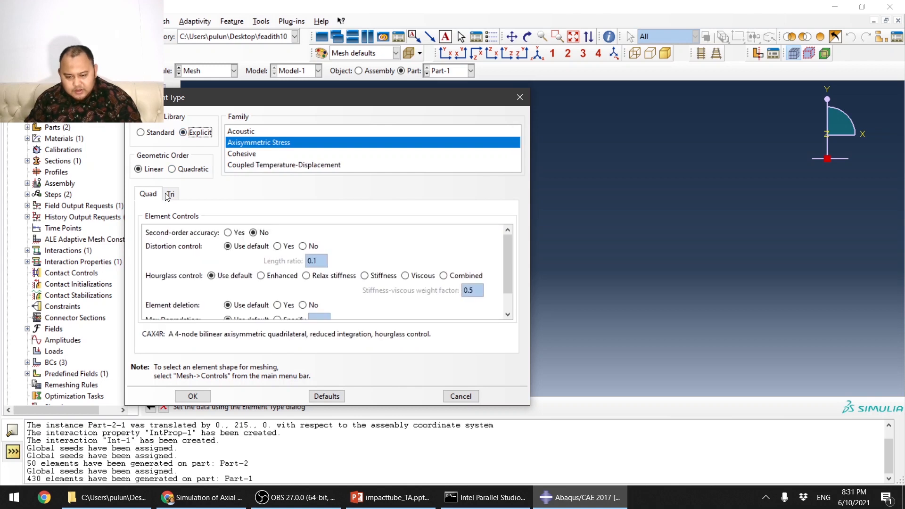
{"action": "left_click", "coordinate": [228, 233]}
{"action": "left_click", "coordinate": [271, 278]}
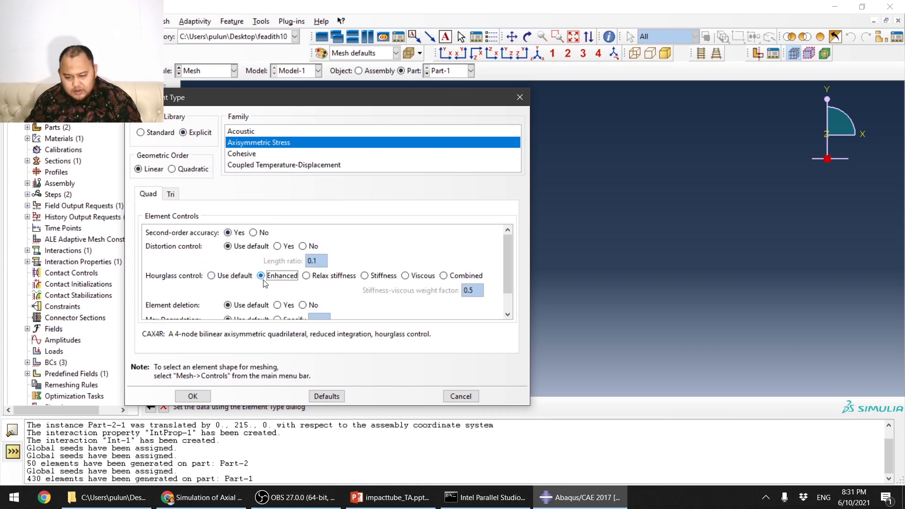
{"action": "scroll", "coordinate": [272, 283], "scroll_direction": "down", "scroll_amount": 1}
{"action": "scroll", "coordinate": [247, 308], "scroll_direction": "down", "scroll_amount": 1}
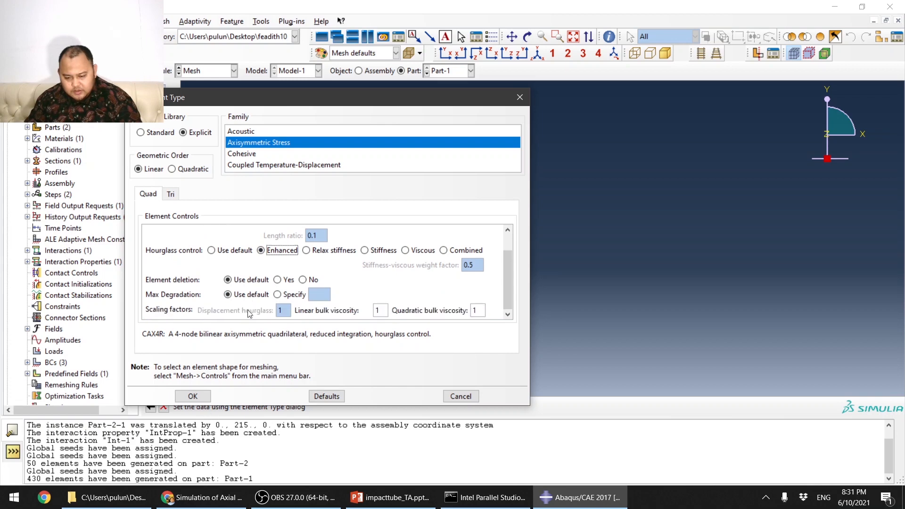
{"action": "left_click", "coordinate": [193, 395]}
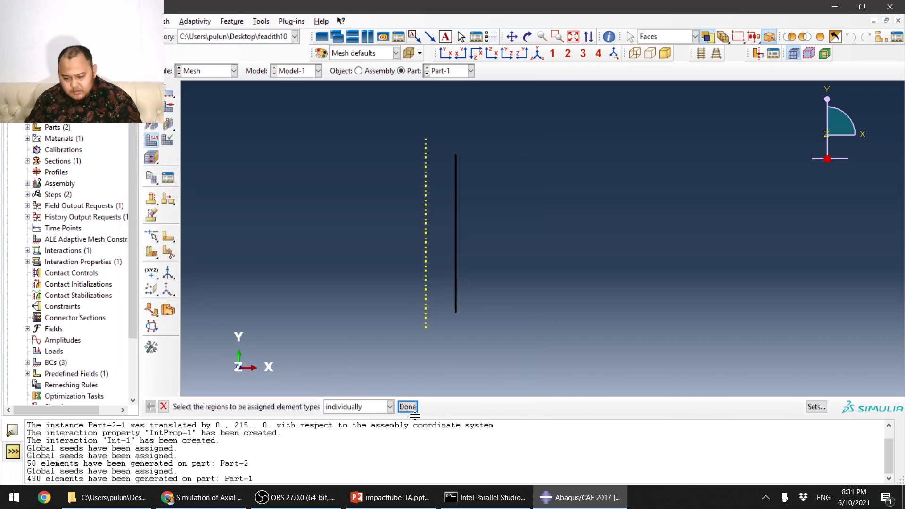
{"action": "left_click", "coordinate": [407, 407]}
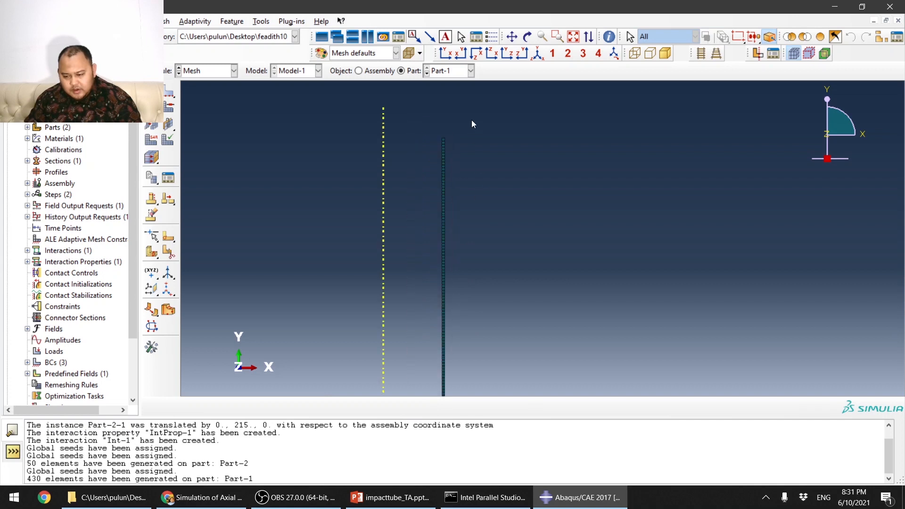
Step: Assign local seeds by number with 5 elements and no bias to the top edge of the tube wall, deleting the existing mesh
{"action": "scroll", "coordinate": [460, 126], "scroll_direction": "down", "scroll_amount": 8}
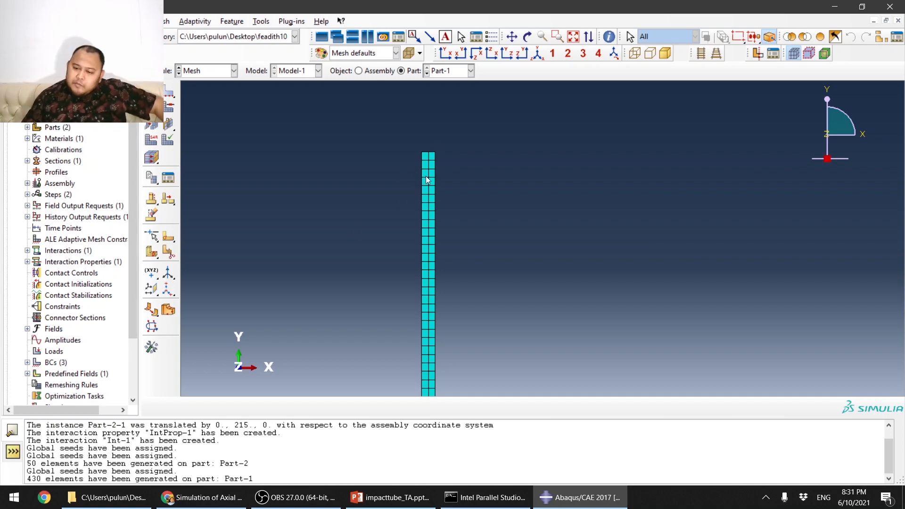
{"action": "scroll", "coordinate": [430, 146], "scroll_direction": "down", "scroll_amount": 3}
{"action": "scroll", "coordinate": [434, 142], "scroll_direction": "down", "scroll_amount": 1}
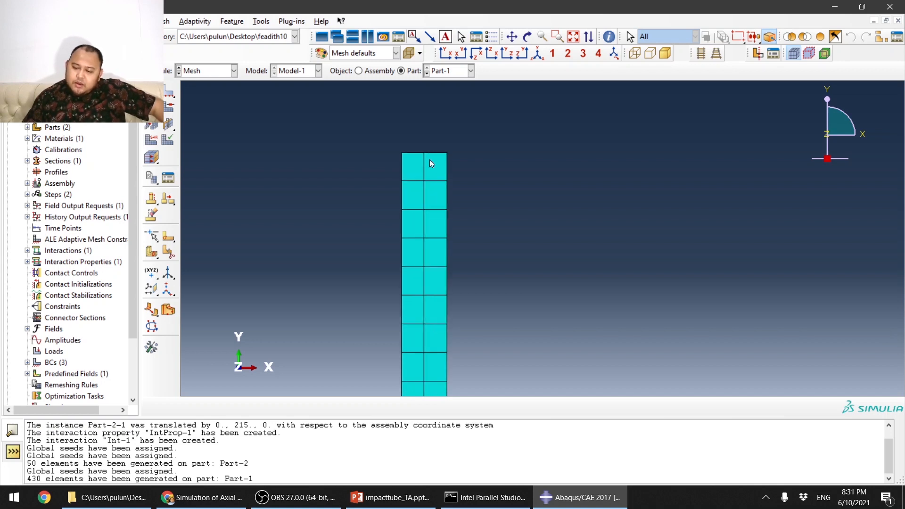
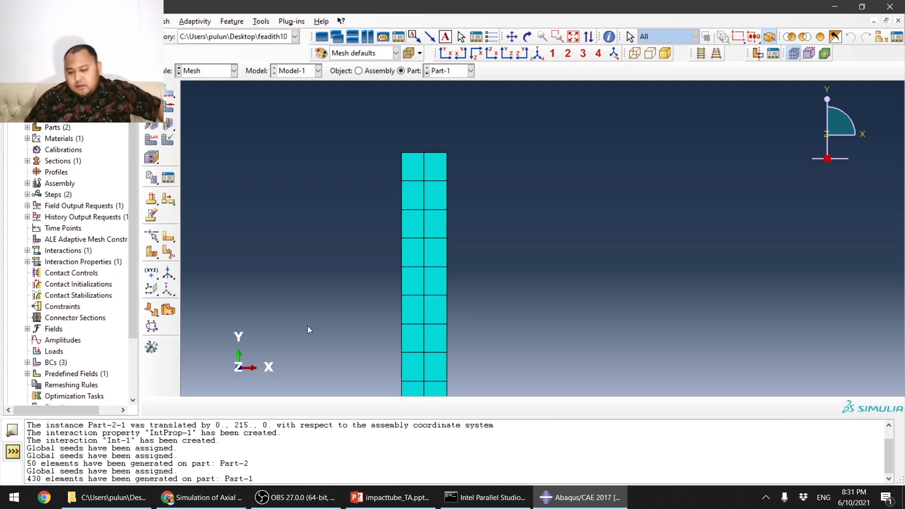
{"action": "left_click", "coordinate": [172, 93]}
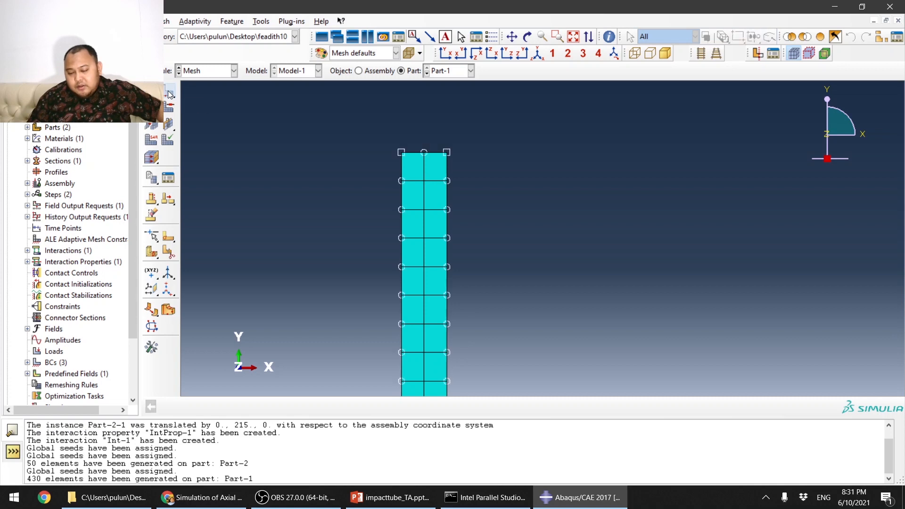
{"action": "scroll", "coordinate": [410, 152], "scroll_direction": "down", "scroll_amount": 3}
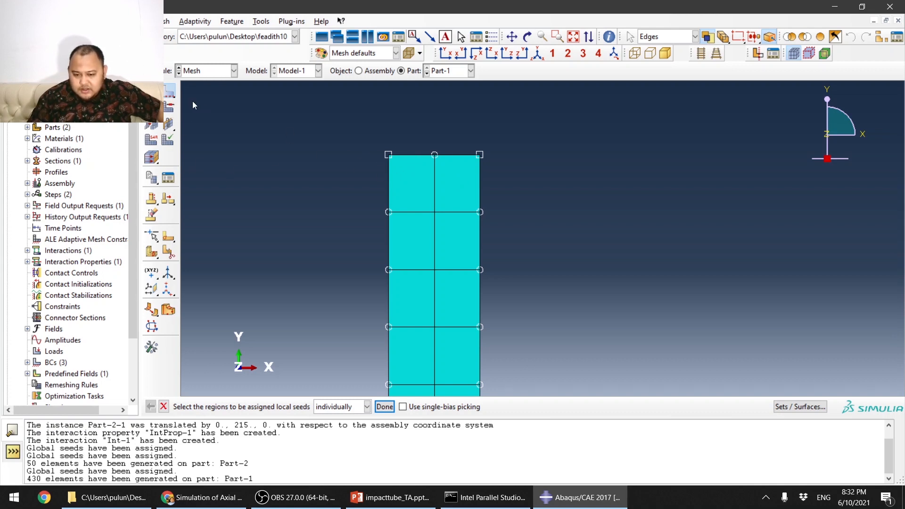
{"action": "left_click", "coordinate": [411, 154]}
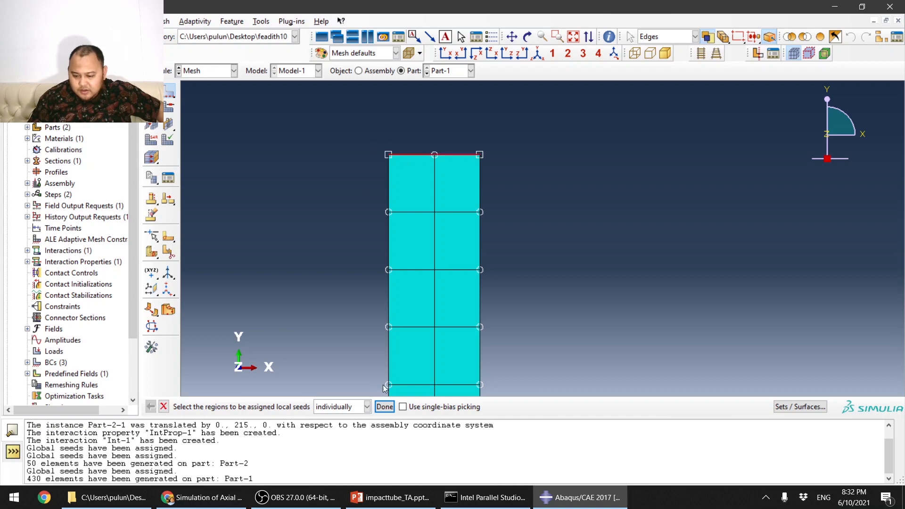
{"action": "left_click", "coordinate": [385, 406]}
{"action": "left_click", "coordinate": [552, 301]}
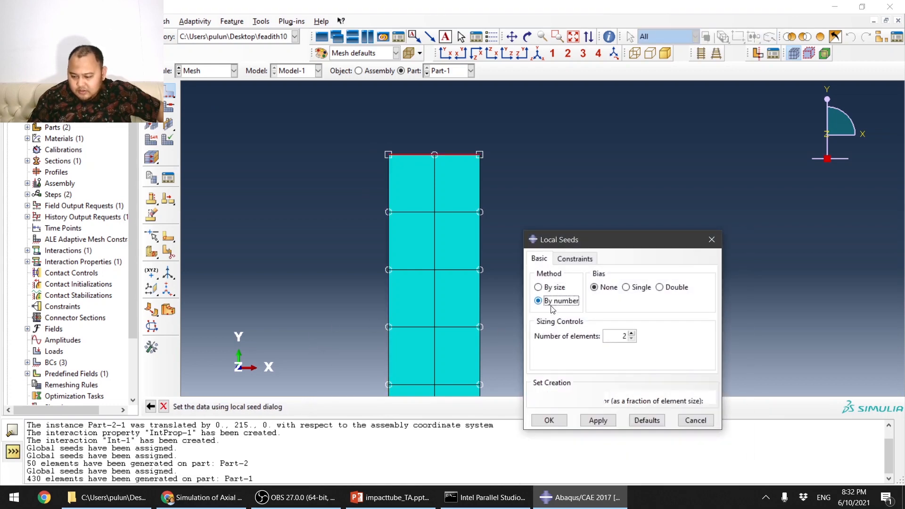
{"action": "left_click", "coordinate": [631, 333]}
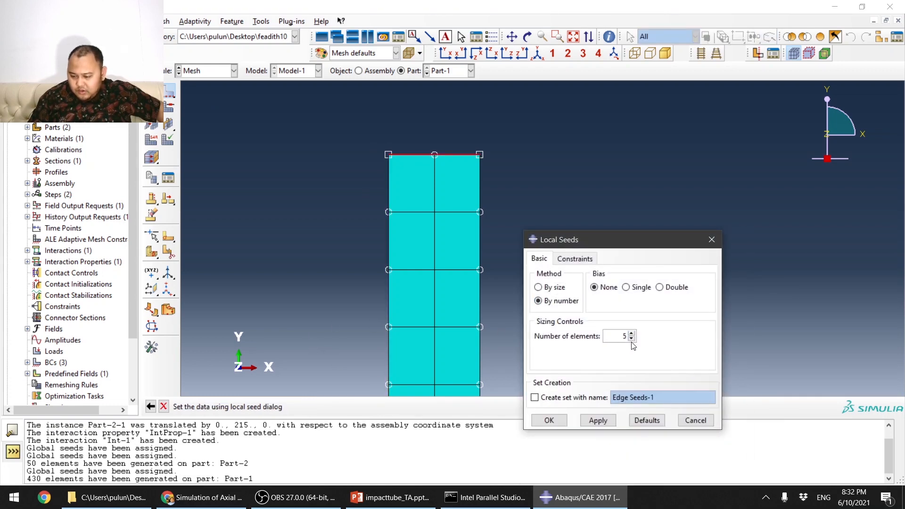
{"action": "left_click", "coordinate": [556, 421]}
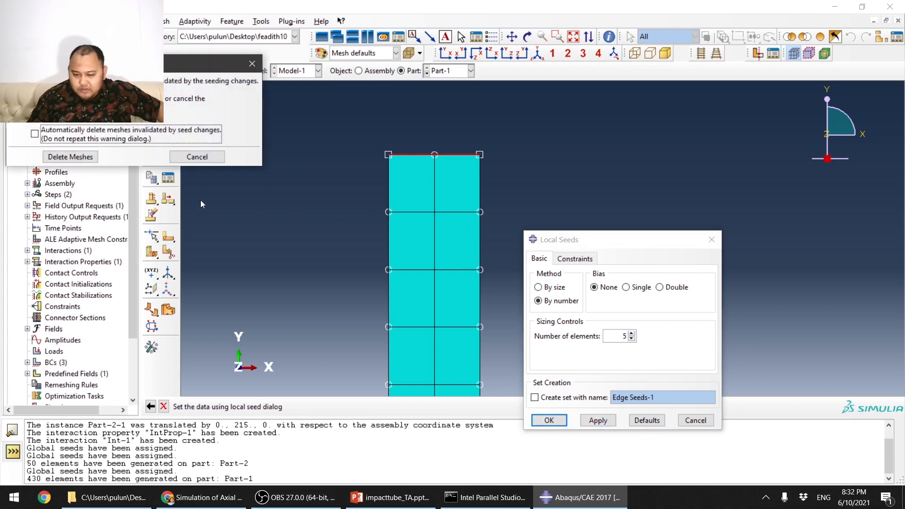
{"action": "left_click", "coordinate": [75, 157]}
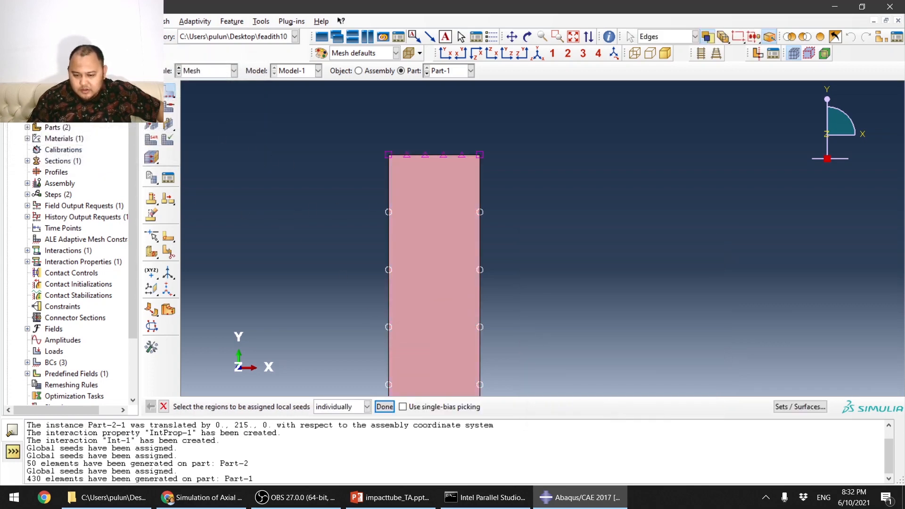
Step: Regenerate the Part-1 mesh with the new edge seeds and inspect the elements along the tube wall
{"action": "left_click", "coordinate": [158, 124]}
{"action": "left_click", "coordinate": [249, 406]}
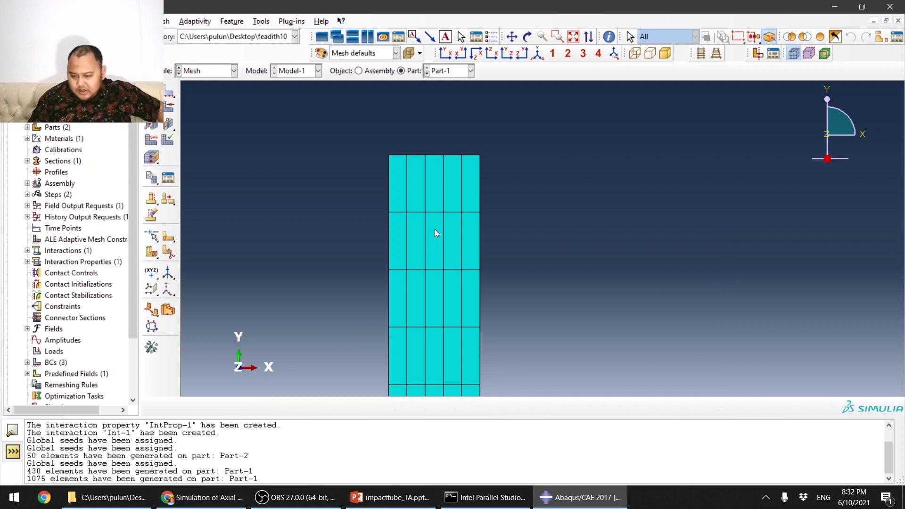
{"action": "scroll", "coordinate": [424, 141], "scroll_direction": "down", "scroll_amount": 10}
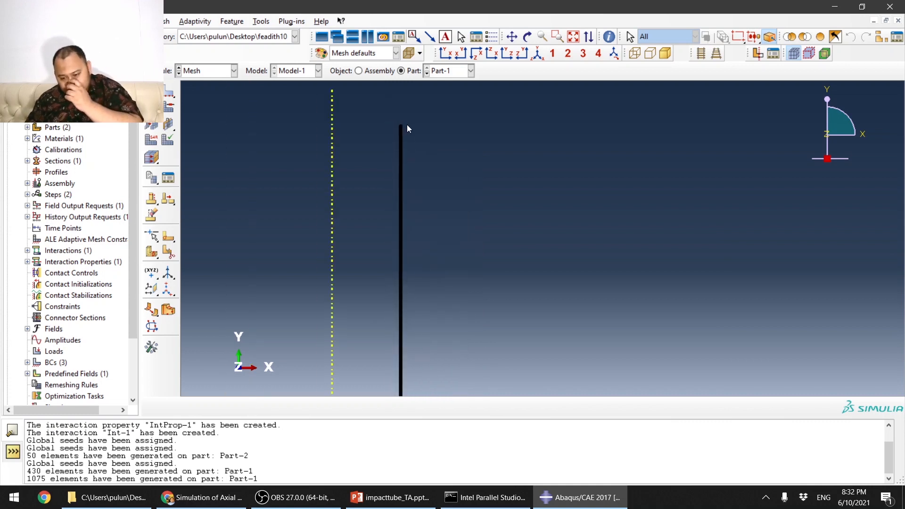
{"action": "scroll", "coordinate": [417, 306], "scroll_direction": "up", "scroll_amount": 6}
{"action": "scroll", "coordinate": [400, 297], "scroll_direction": "down", "scroll_amount": 3}
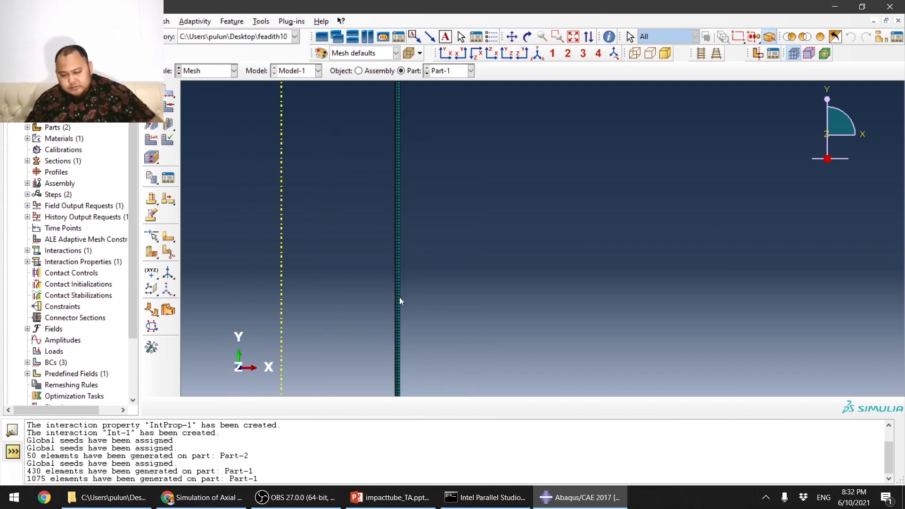
Step: Review the element type of the whole Part-1 section, checking its element code and integration description, and accept the existing settings
{"action": "left_click", "coordinate": [151, 139]}
{"action": "scroll", "coordinate": [405, 242], "scroll_direction": "down", "scroll_amount": 5}
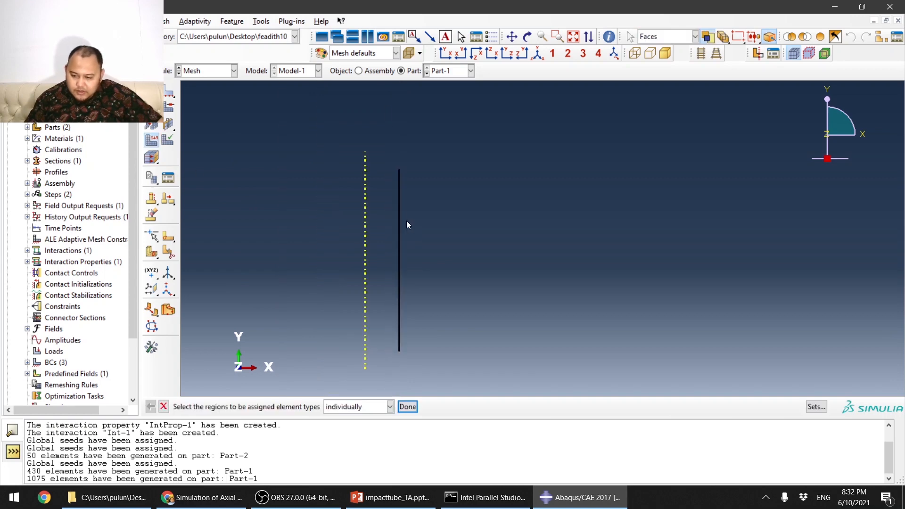
{"action": "left_click_drag", "start_coordinate": [350, 120], "coordinate": [490, 361]}
{"action": "middle_click", "coordinate": [490, 361]}
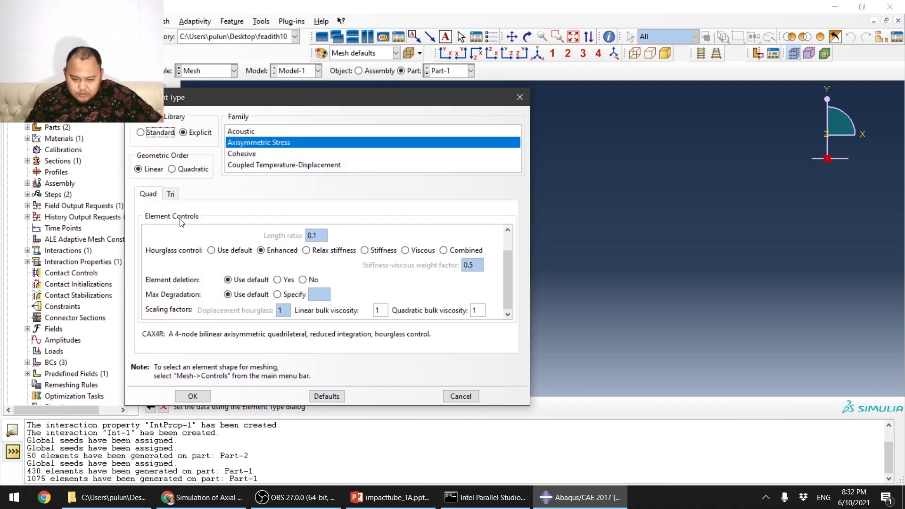
{"action": "left_click_drag", "start_coordinate": [147, 334], "coordinate": [166, 334]}
{"action": "left_click", "coordinate": [156, 334]}
{"action": "left_click", "coordinate": [160, 333]}
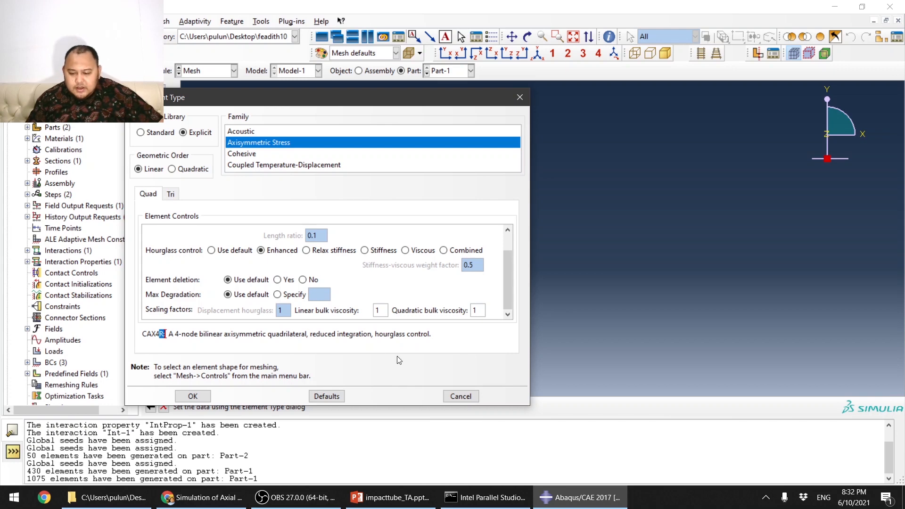
{"action": "left_click_drag", "start_coordinate": [316, 334], "coordinate": [359, 333]}
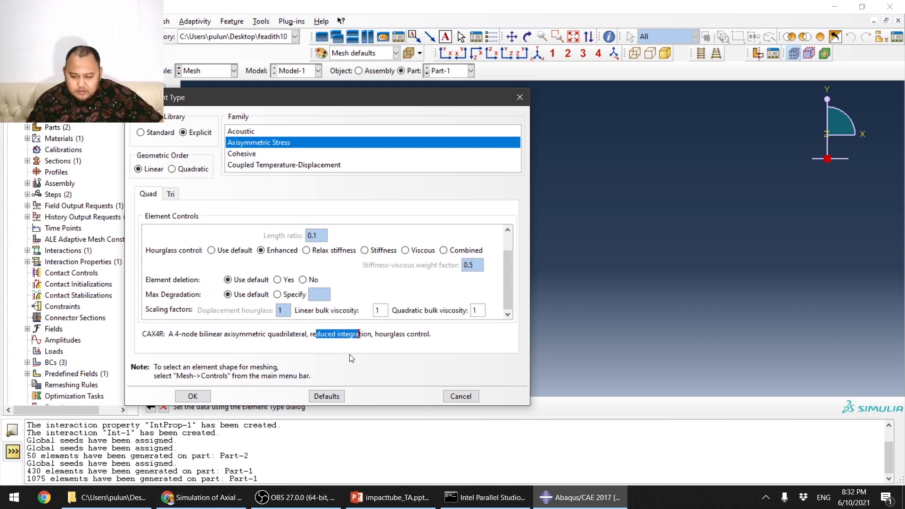
{"action": "left_click", "coordinate": [193, 396]}
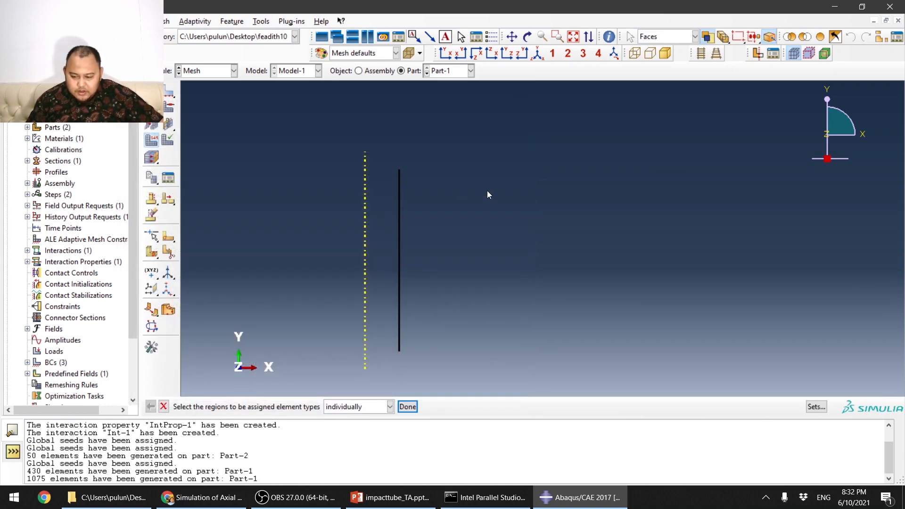
{"action": "left_click", "coordinate": [407, 406]}
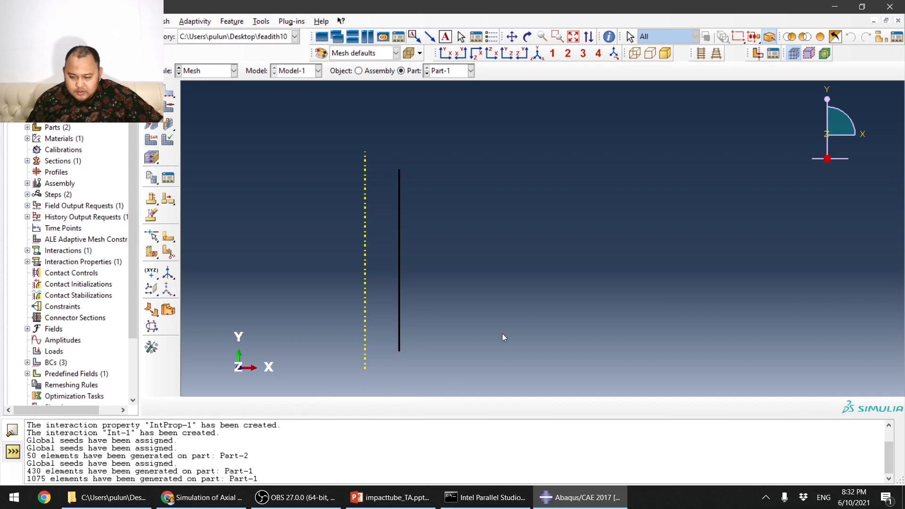
Step: Create an analysis job from Model-1 with multiple processors enabled and set to 2
{"action": "left_click", "coordinate": [234, 71]}
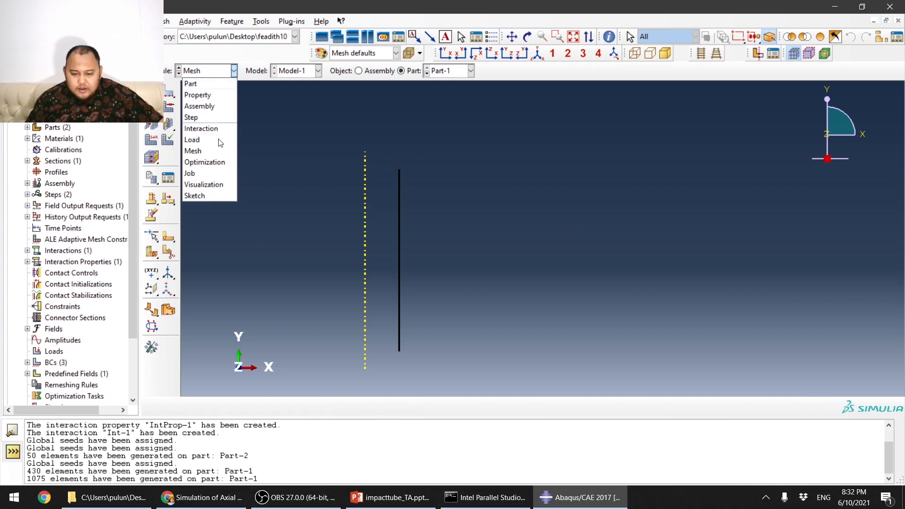
{"action": "left_click", "coordinate": [214, 173]}
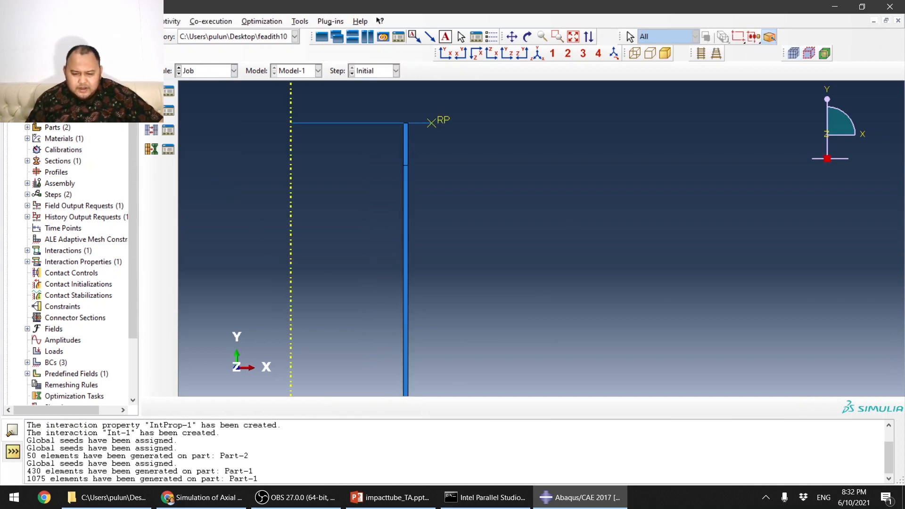
{"action": "left_click", "coordinate": [168, 91]}
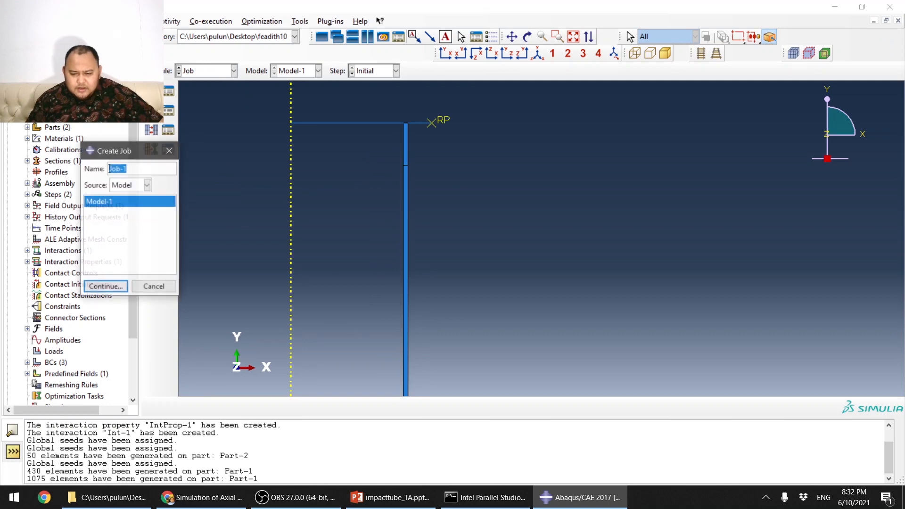
{"action": "left_click", "coordinate": [138, 184]}
{"action": "left_click", "coordinate": [139, 184]}
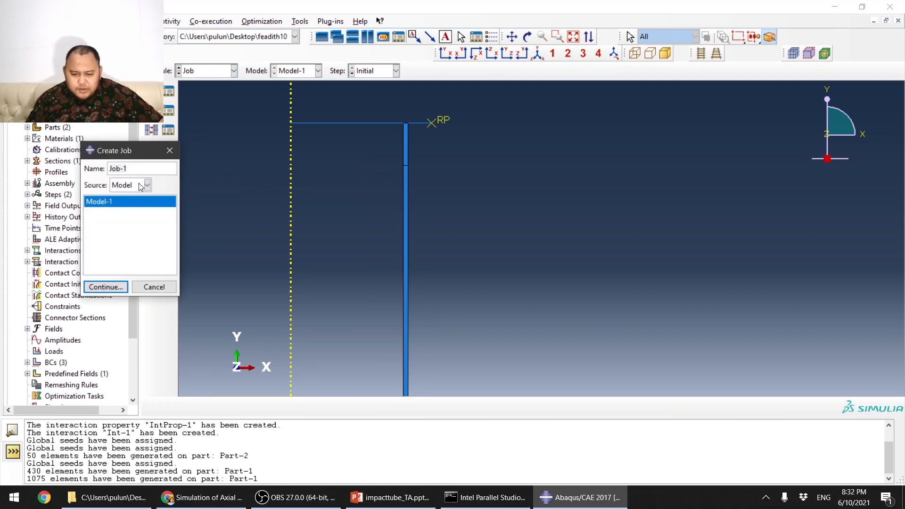
{"action": "left_click", "coordinate": [104, 287]}
{"action": "left_click", "coordinate": [307, 157]}
{"action": "left_click", "coordinate": [238, 173]}
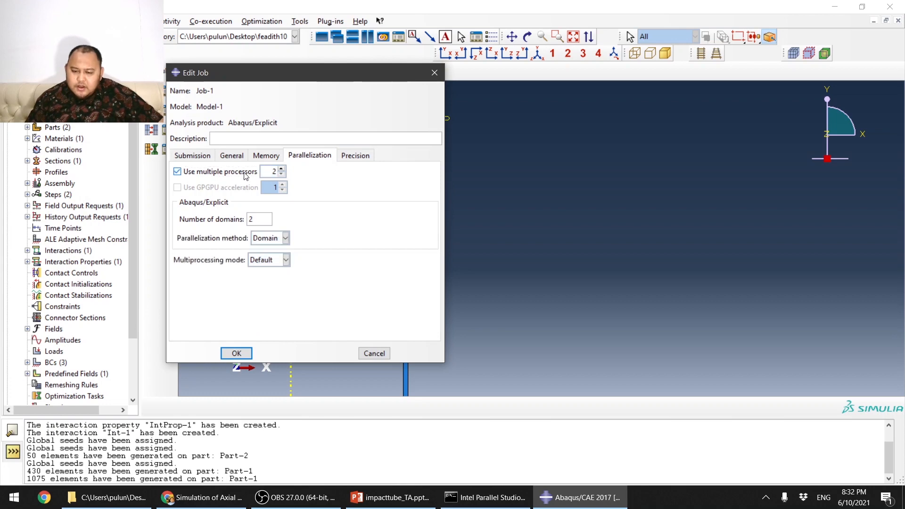
{"action": "left_click", "coordinate": [237, 354]}
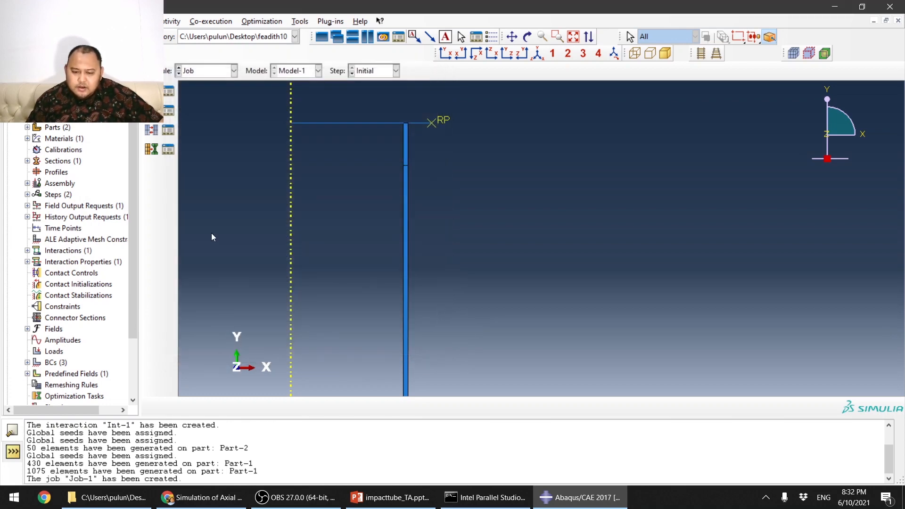
Step: Submit Job-1 for analysis and open its monitor, placing it clear of the job manager
{"action": "left_click", "coordinate": [172, 92]}
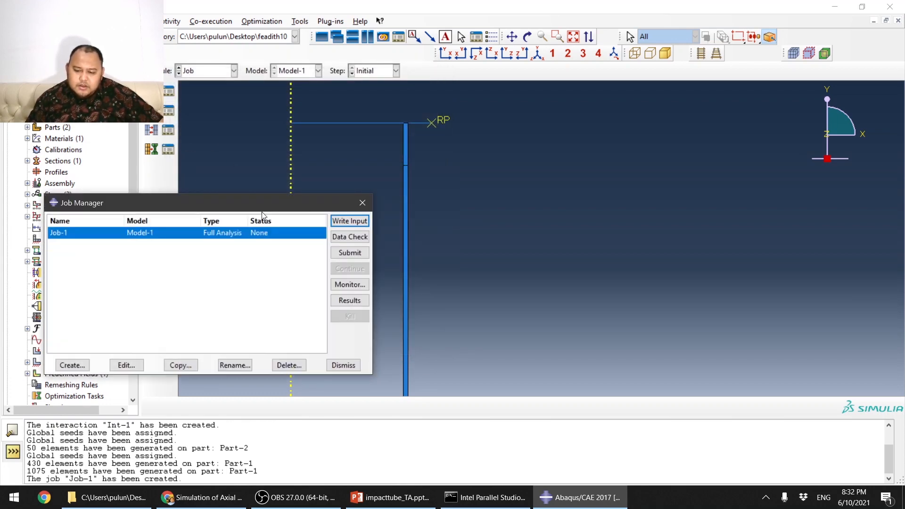
{"action": "left_click", "coordinate": [358, 250]}
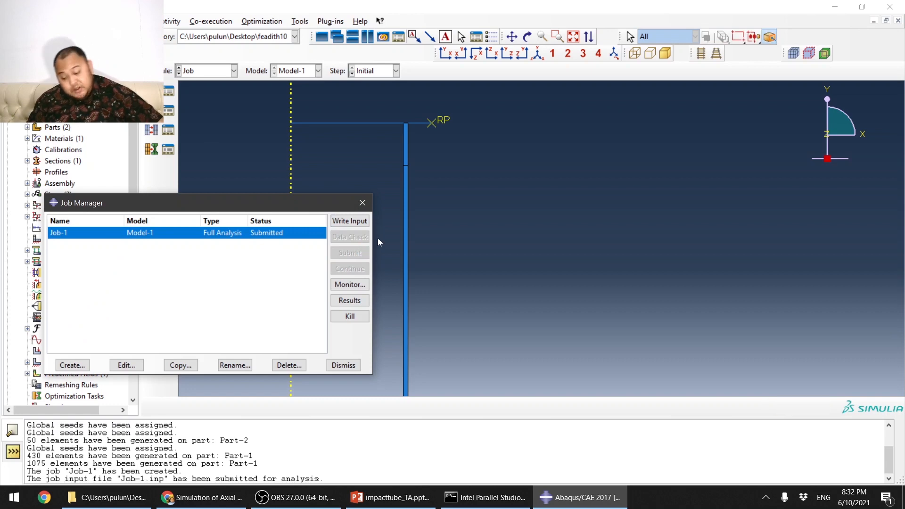
{"action": "left_click", "coordinate": [352, 285]}
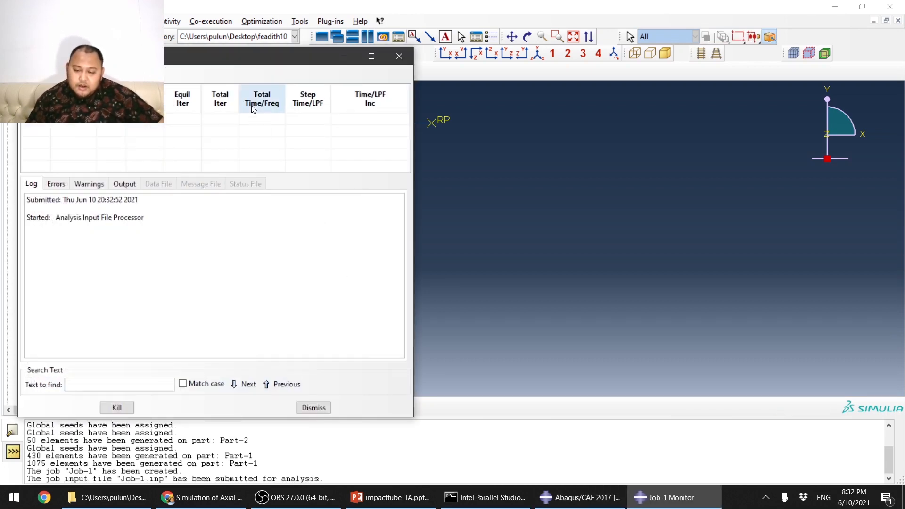
{"action": "left_click_drag", "start_coordinate": [216, 63], "coordinate": [672, 72]}
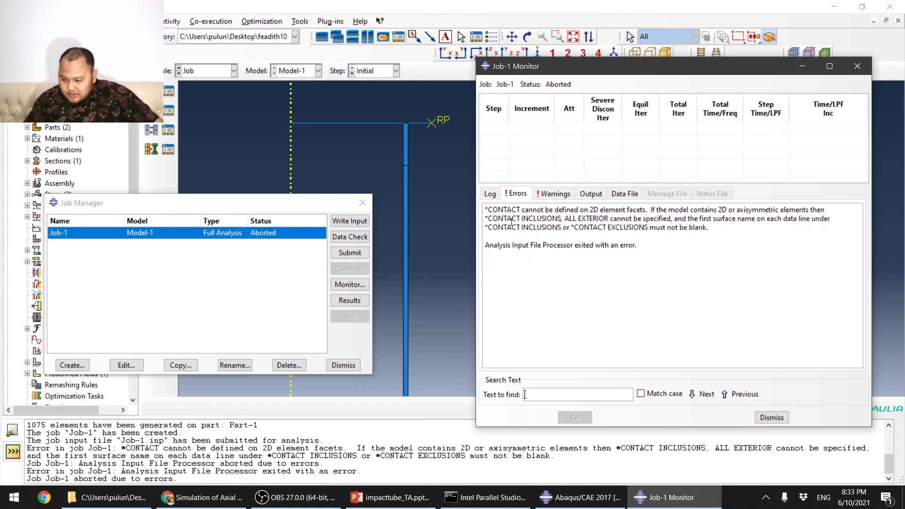
Step: Read the Job-1 error messages about the contact definition, and close the monitor and the job manager
{"action": "left_click_drag", "start_coordinate": [509, 216], "coordinate": [715, 228]}
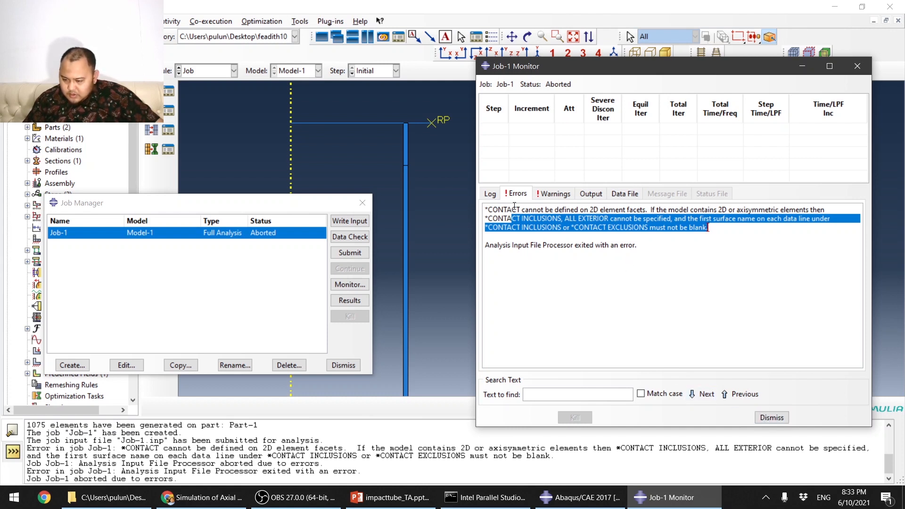
{"action": "left_click_drag", "start_coordinate": [513, 218], "coordinate": [615, 210]}
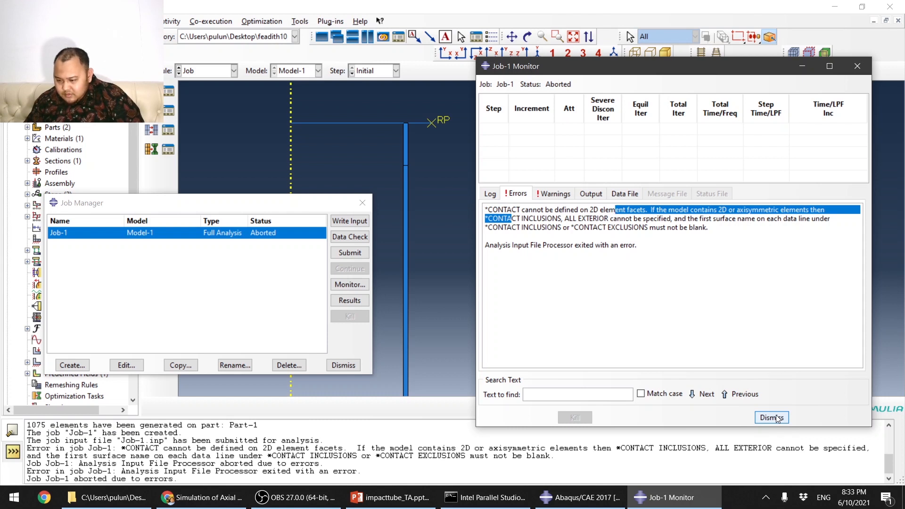
{"action": "left_click", "coordinate": [636, 242]}
{"action": "left_click_drag", "start_coordinate": [703, 210], "coordinate": [843, 221]}
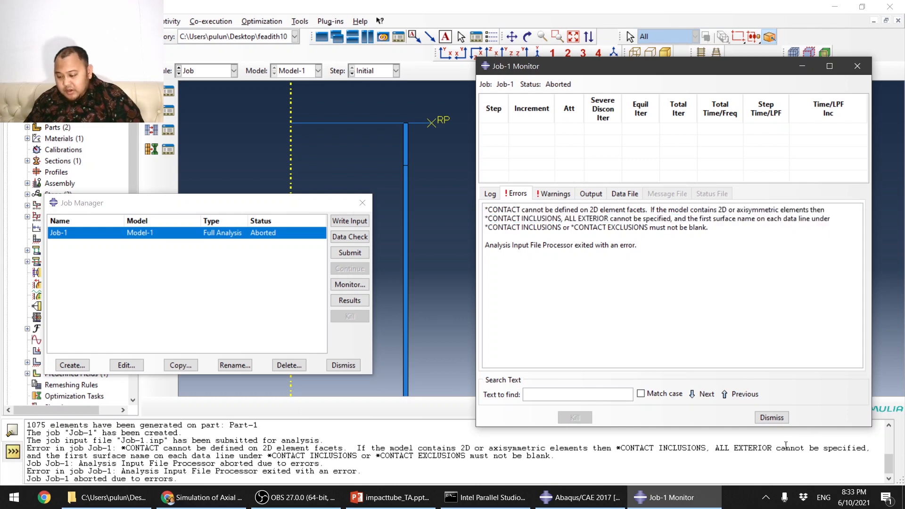
{"action": "left_click", "coordinate": [771, 417]}
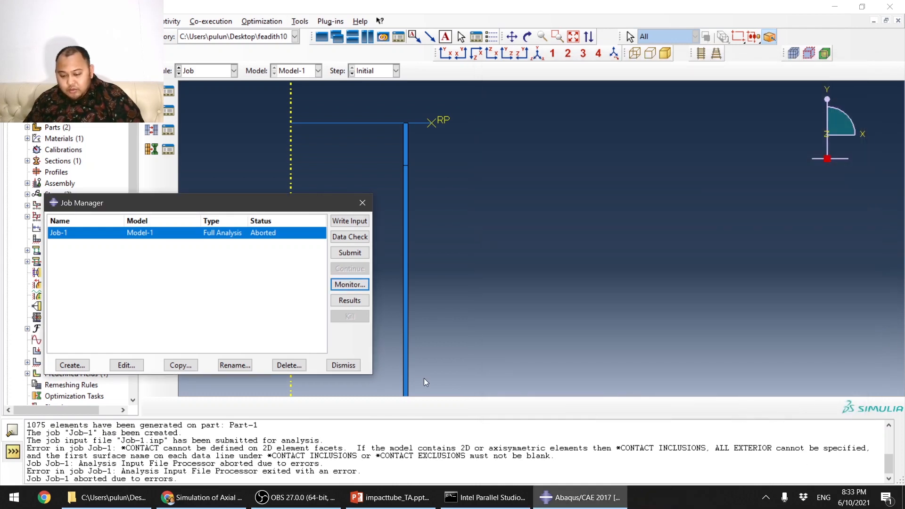
{"action": "left_click", "coordinate": [340, 370]}
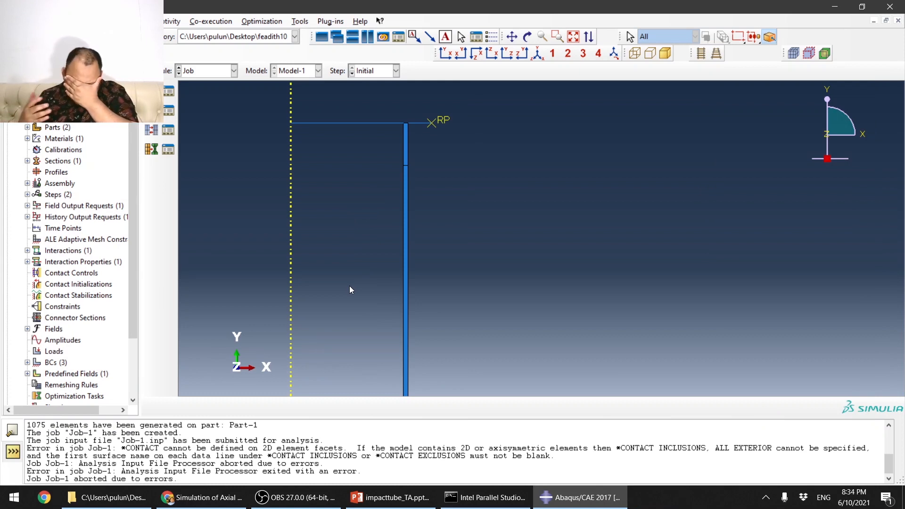
Step: Switch to the Interaction module and suppress the general contact interaction Int-1 created in Step-1
{"action": "left_click", "coordinate": [210, 70]}
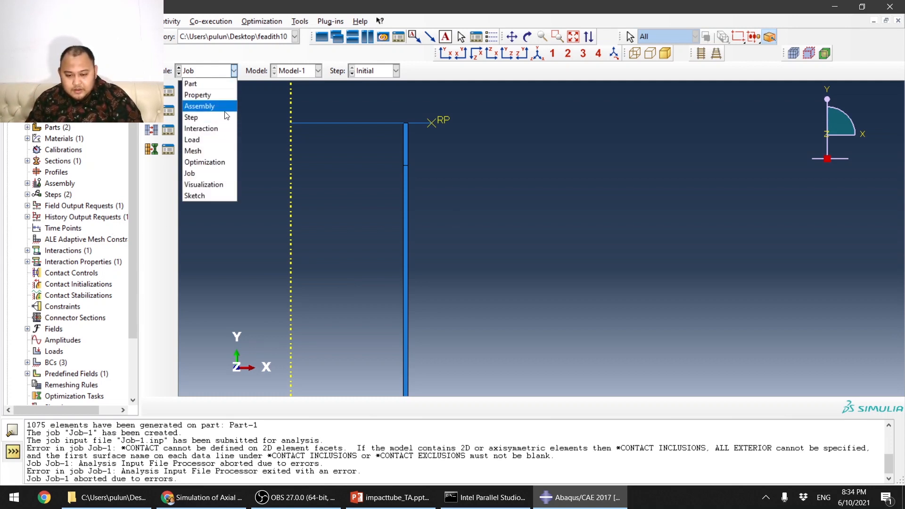
{"action": "left_click", "coordinate": [221, 129]}
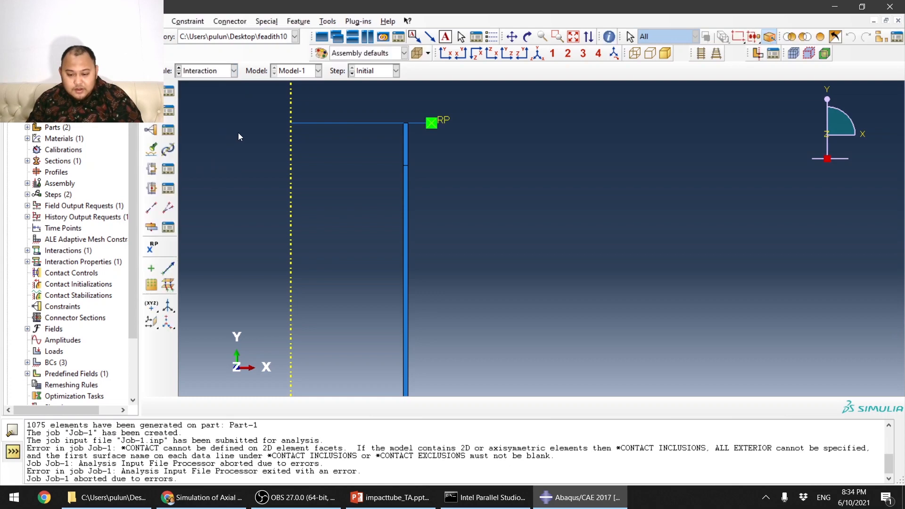
{"action": "scroll", "coordinate": [400, 111], "scroll_direction": "up", "scroll_amount": 5}
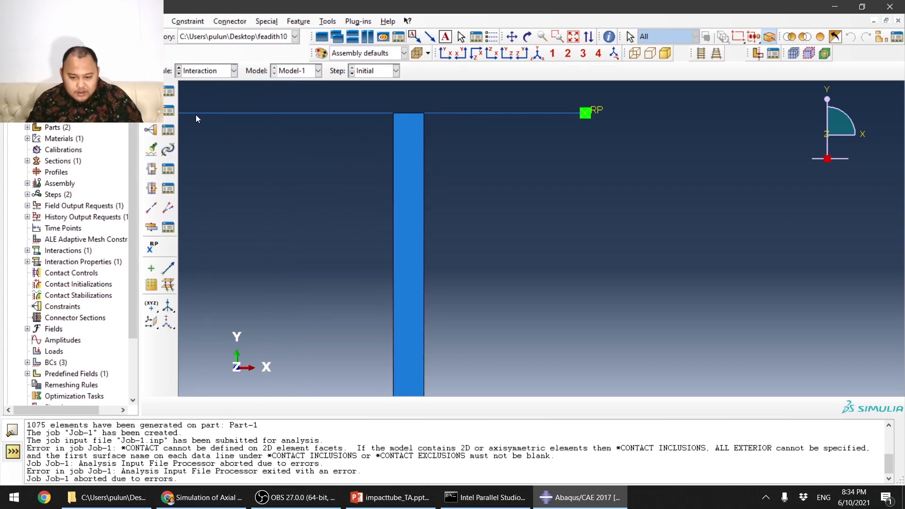
{"action": "left_click", "coordinate": [170, 90]}
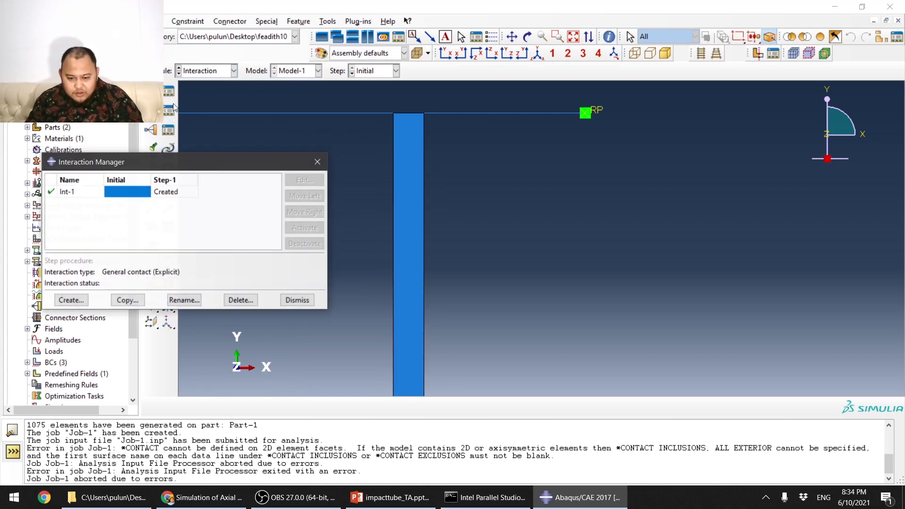
{"action": "left_click", "coordinate": [168, 192]}
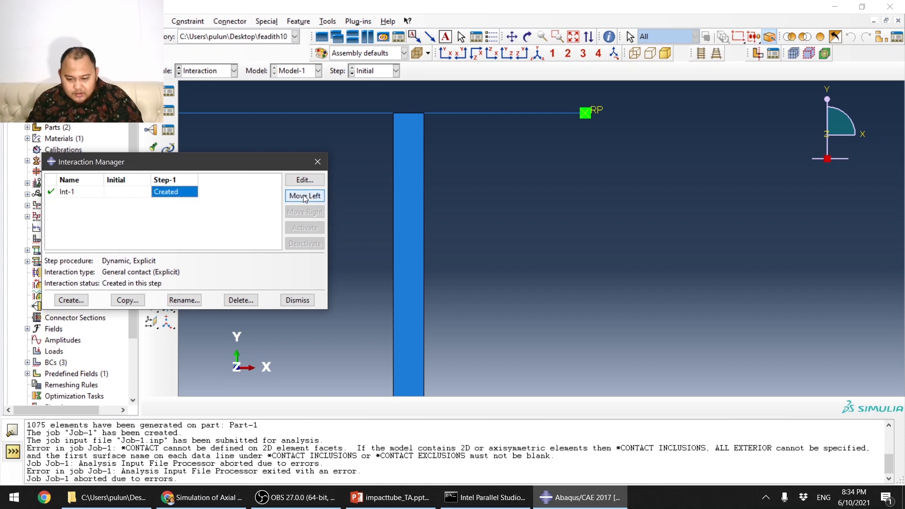
{"action": "left_click", "coordinate": [53, 191]}
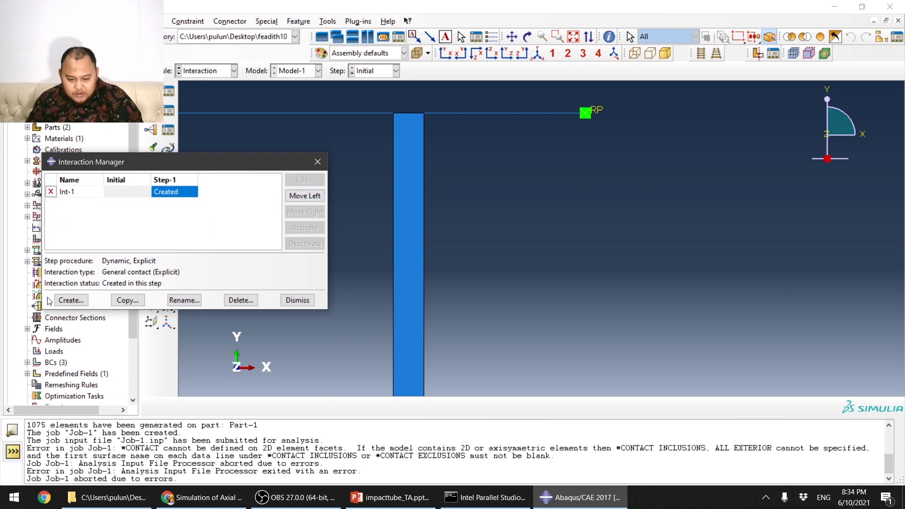
Step: Start a new surface-to-surface contact (Explicit) interaction in Step-1
{"action": "left_click", "coordinate": [66, 300]}
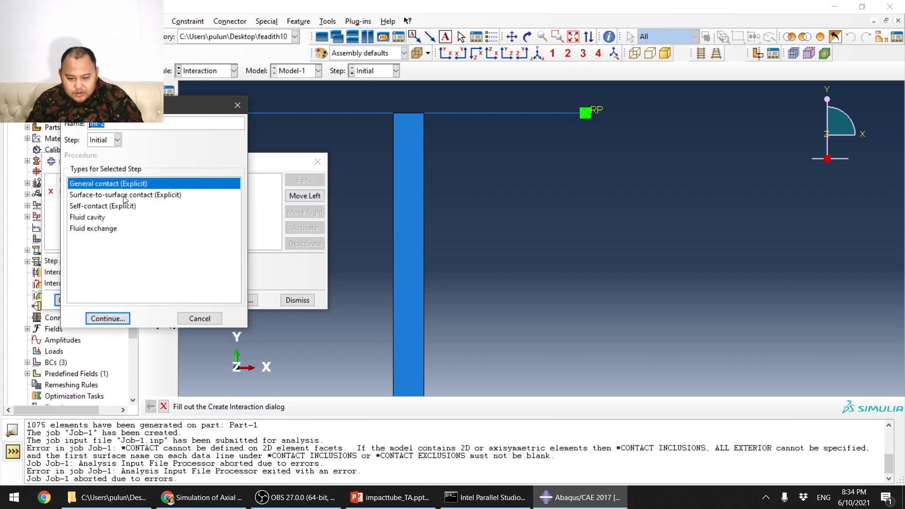
{"action": "left_click", "coordinate": [126, 196]}
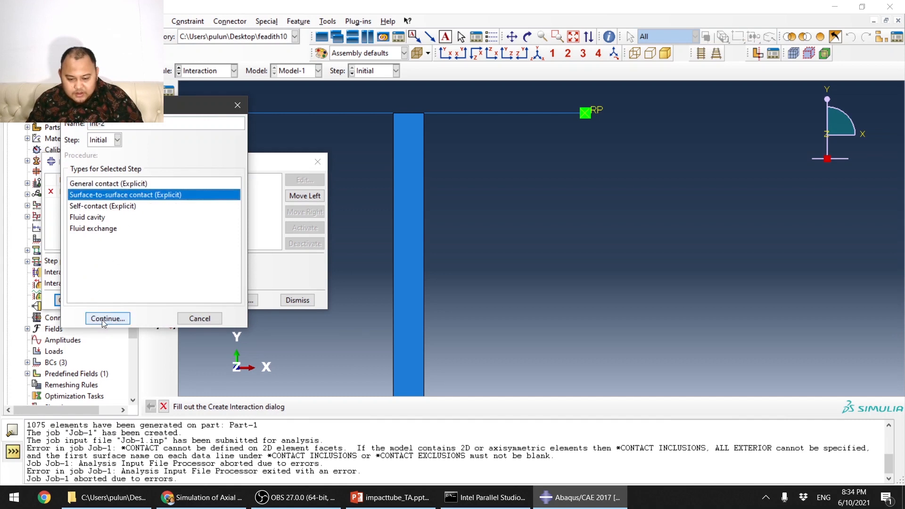
{"action": "left_click", "coordinate": [117, 140]}
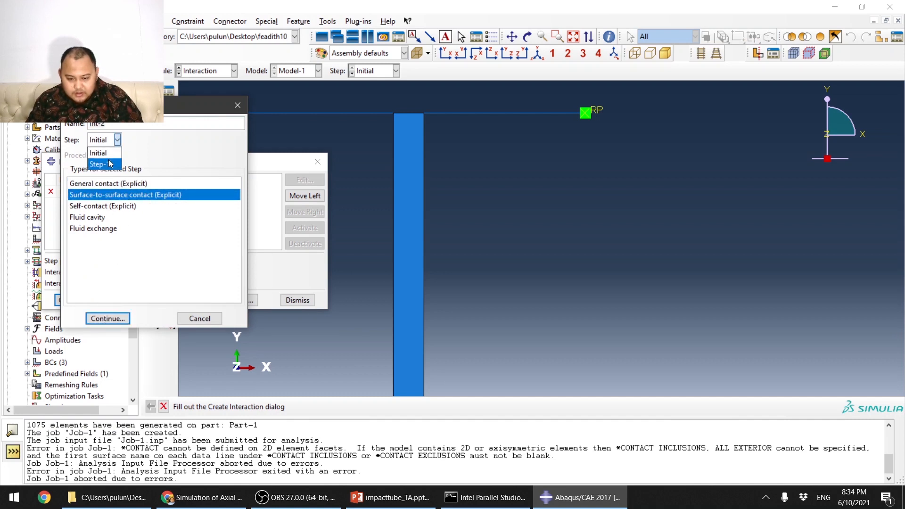
{"action": "left_click", "coordinate": [110, 164]}
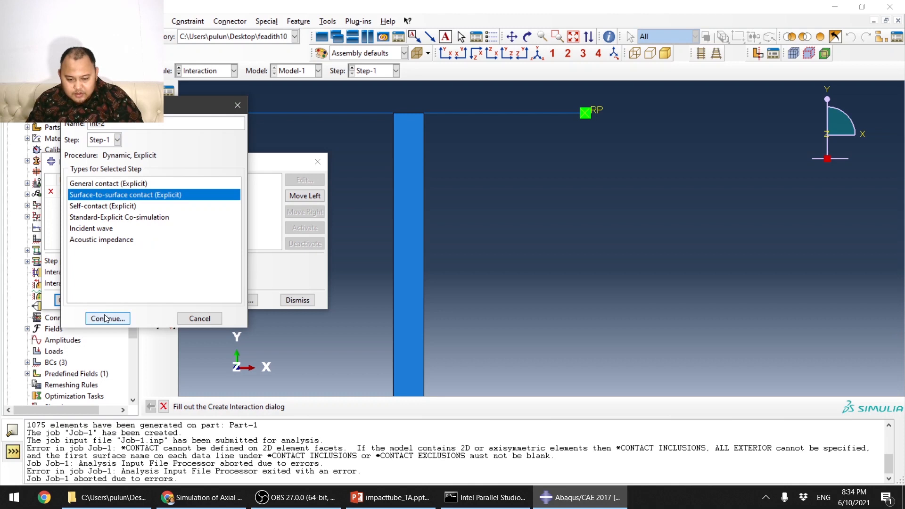
{"action": "left_click", "coordinate": [108, 319]}
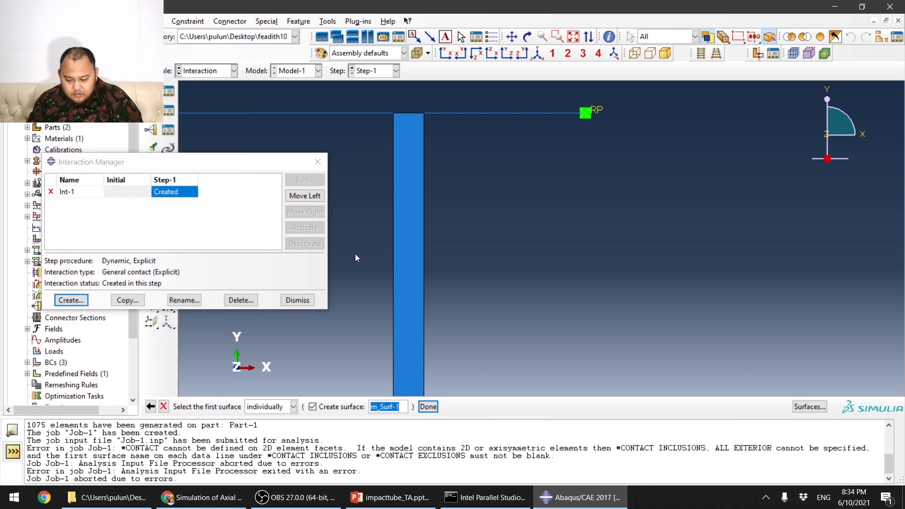
Step: Define the horizontal rigid line above the tube as the first contact surface, using its yellow side facing the tube
{"action": "left_click", "coordinate": [377, 114]}
{"action": "left_click", "coordinate": [428, 410]}
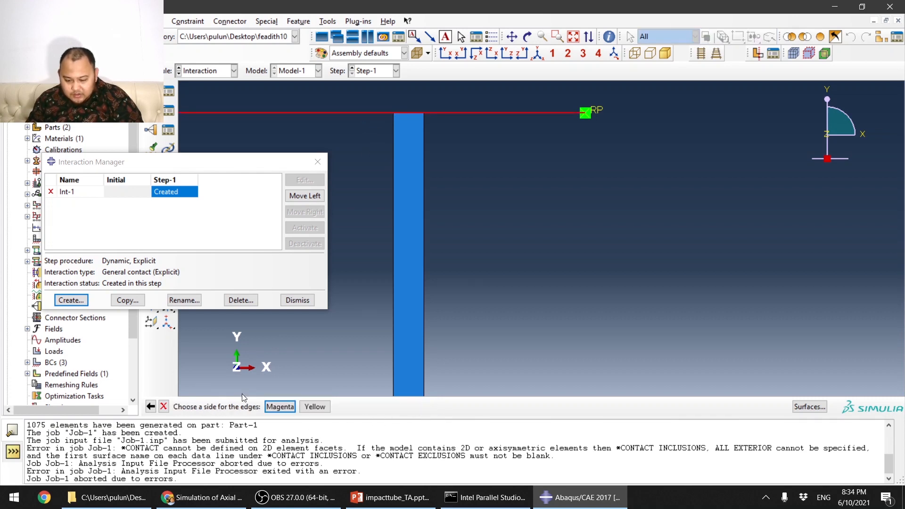
{"action": "scroll", "coordinate": [568, 261], "scroll_direction": "down", "scroll_amount": 5}
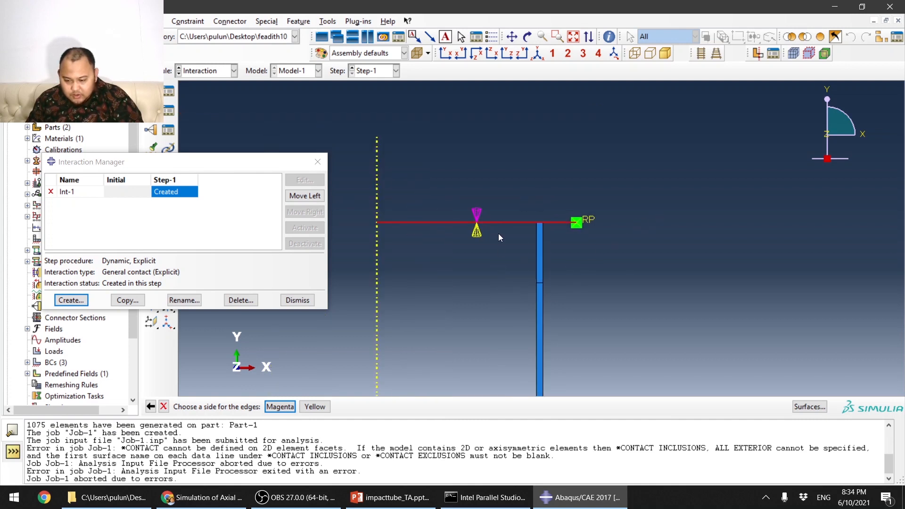
{"action": "scroll", "coordinate": [498, 233], "scroll_direction": "up", "scroll_amount": 2}
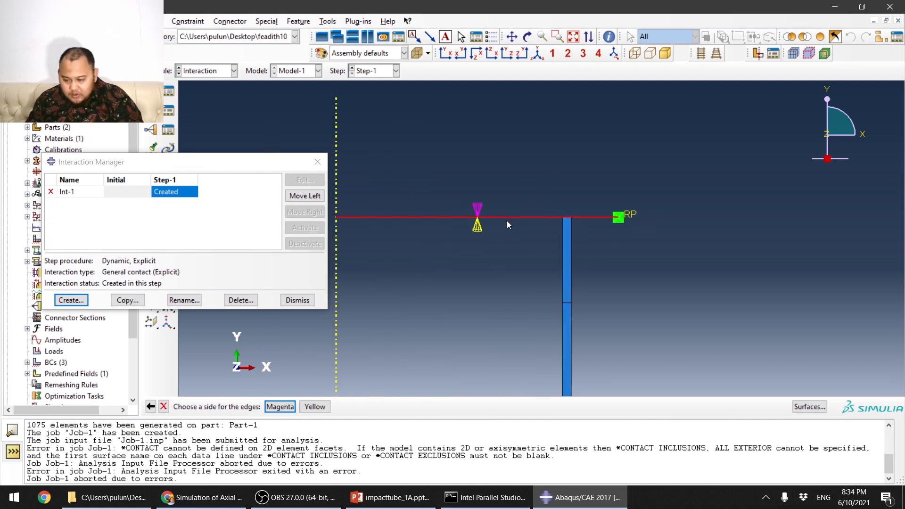
{"action": "left_click", "coordinate": [314, 406]}
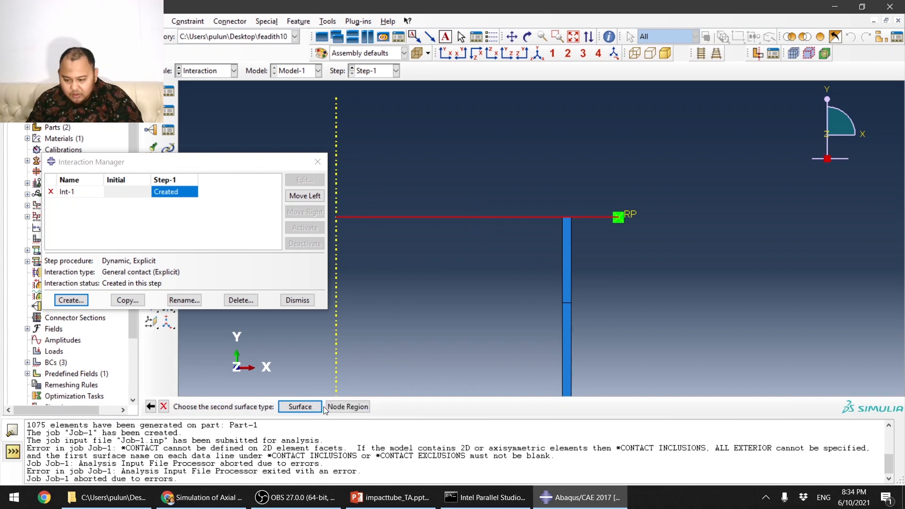
Step: Define the second contact region as a surface on the tube's top edge, hiding the rigid line to reach that edge
{"action": "left_click", "coordinate": [300, 407]}
{"action": "scroll", "coordinate": [567, 250], "scroll_direction": "up", "scroll_amount": 8}
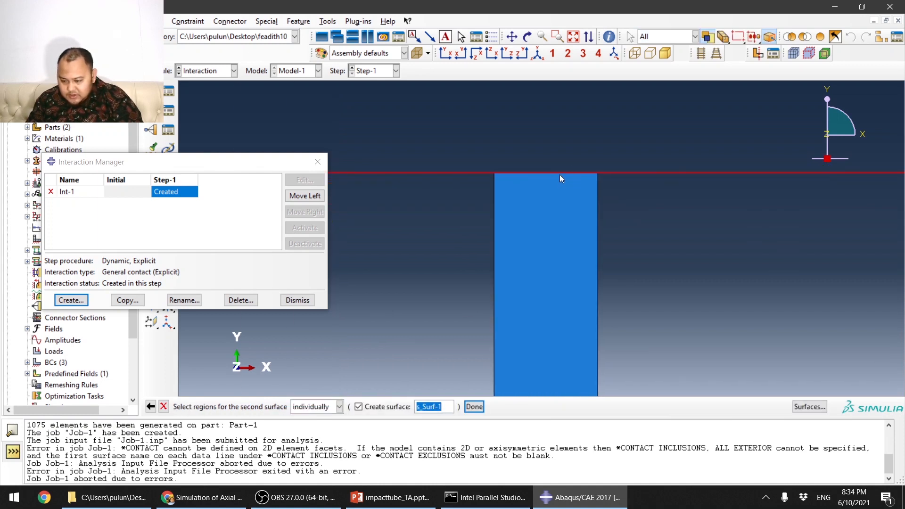
{"action": "scroll", "coordinate": [516, 179], "scroll_direction": "up", "scroll_amount": 4}
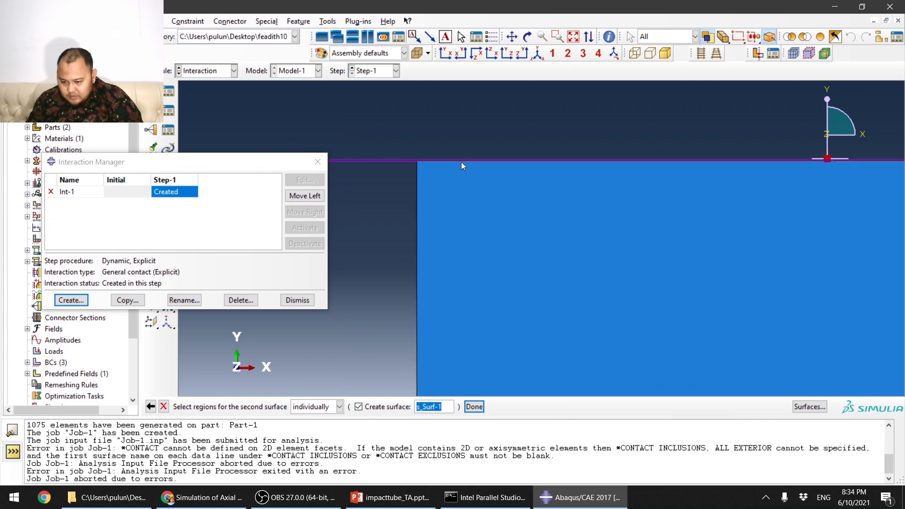
{"action": "scroll", "coordinate": [571, 137], "scroll_direction": "down", "scroll_amount": 5}
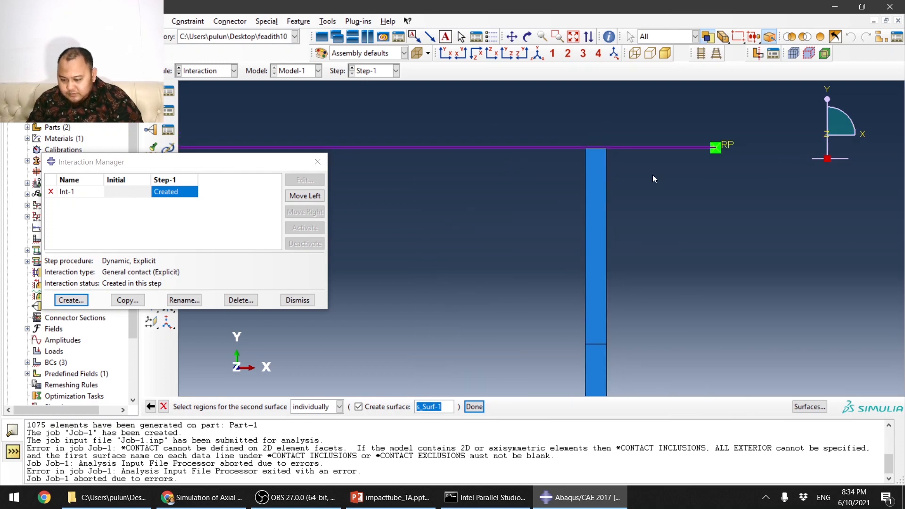
{"action": "left_click", "coordinate": [662, 148]}
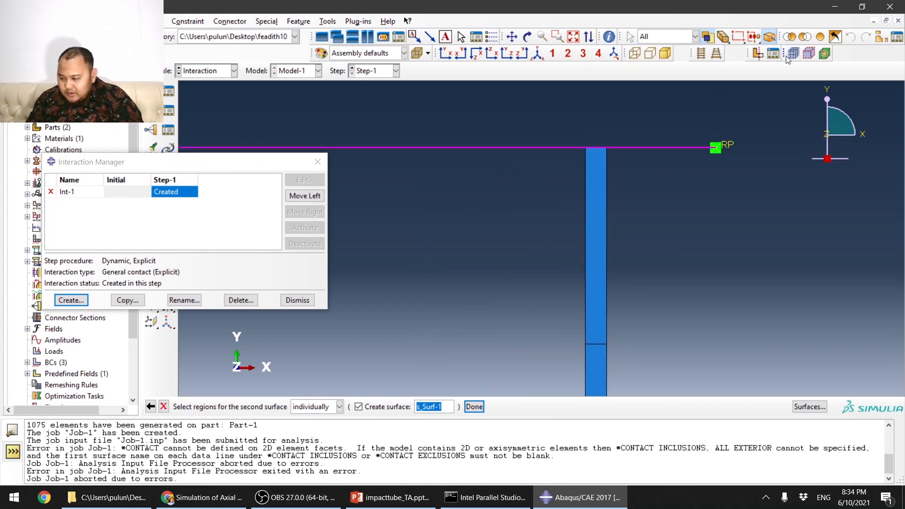
{"action": "left_click", "coordinate": [804, 38]}
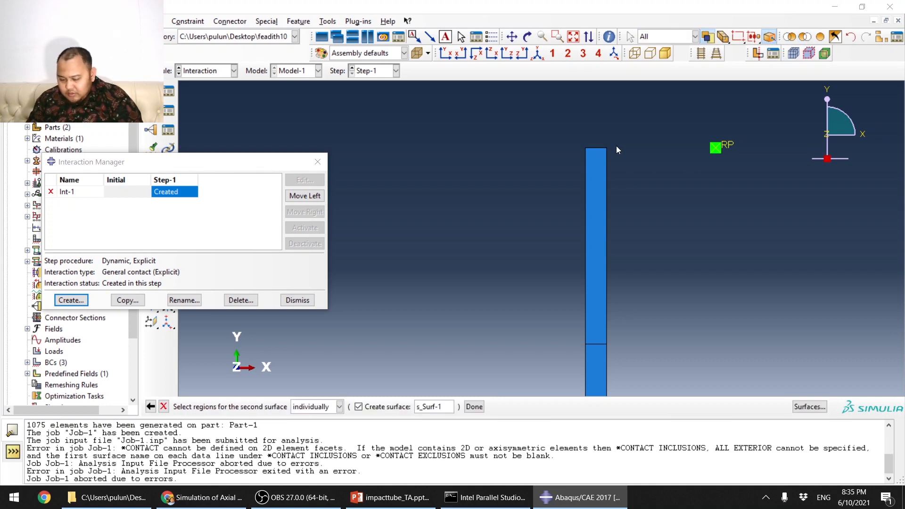
{"action": "scroll", "coordinate": [578, 114], "scroll_direction": "up", "scroll_amount": 3}
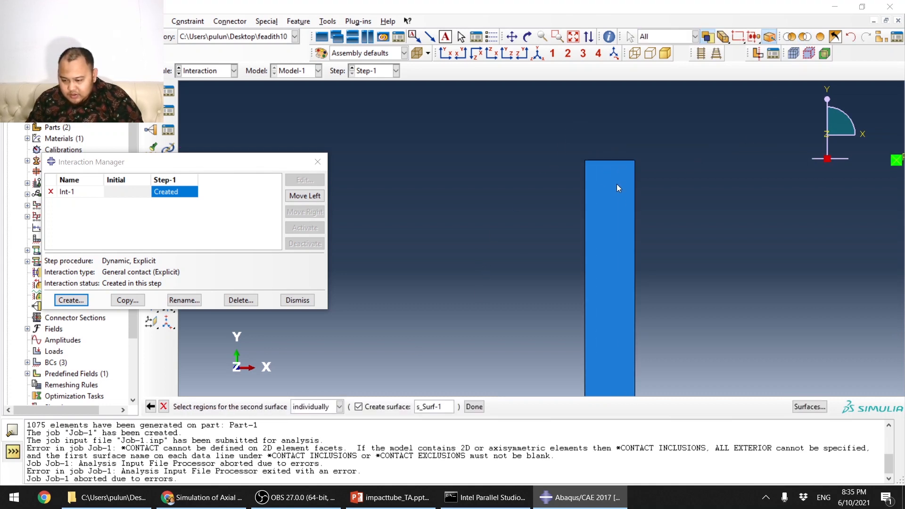
{"action": "left_click", "coordinate": [617, 161]}
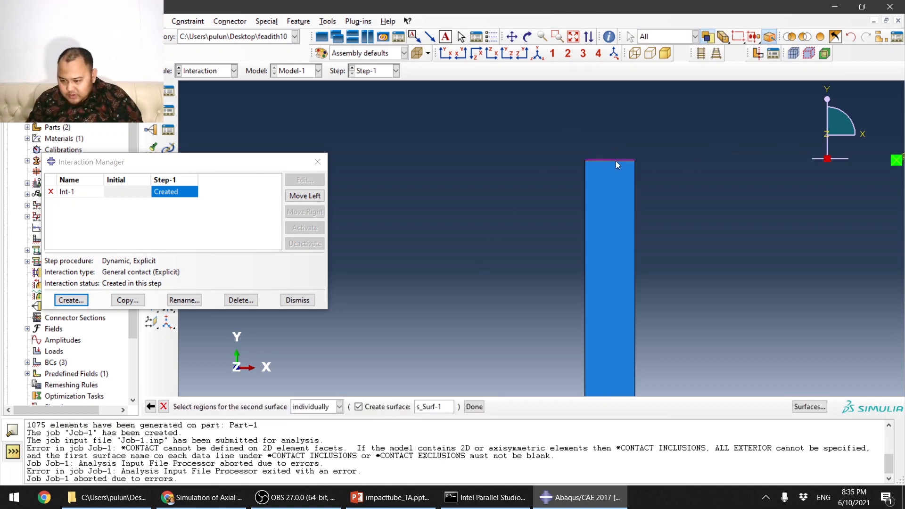
{"action": "left_click", "coordinate": [474, 406]}
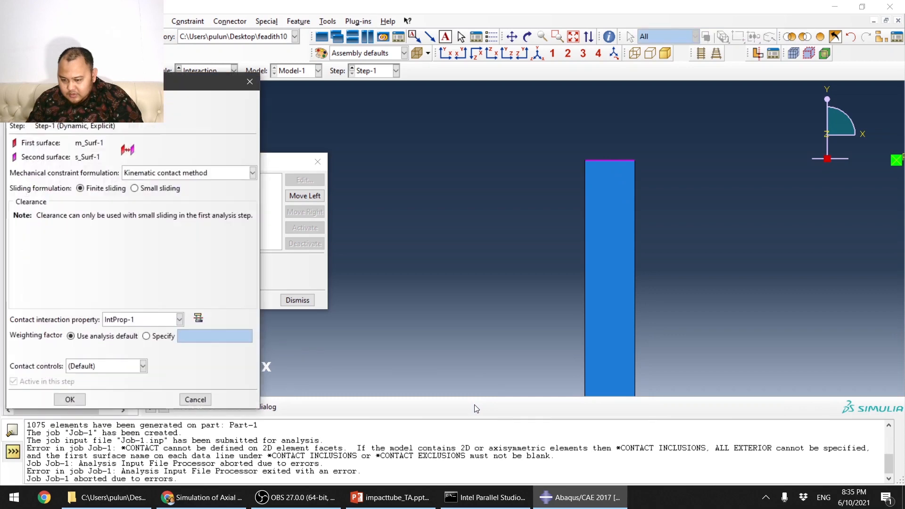
Step: Keep the kinematic contact method as the mechanical constraint formulation and use IntProp-1 as the contact interaction property
{"action": "left_click", "coordinate": [213, 178]}
{"action": "left_click", "coordinate": [167, 174]}
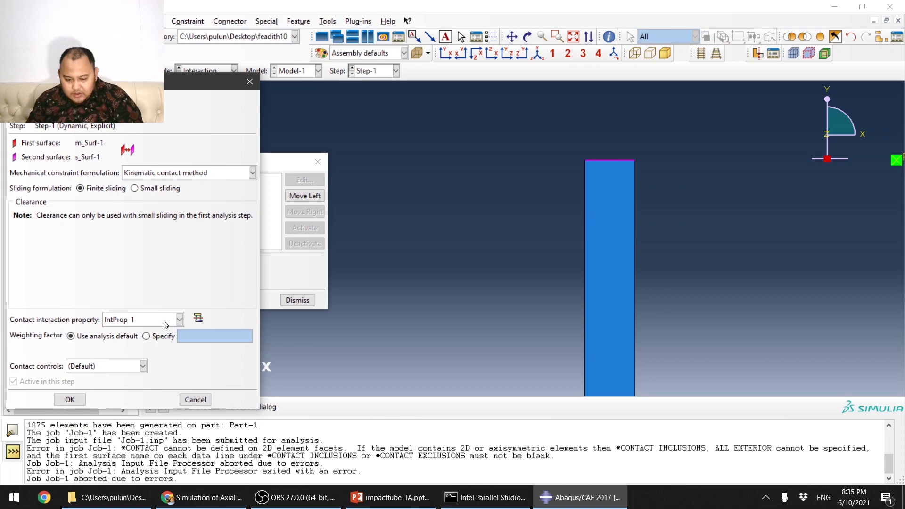
{"action": "left_click", "coordinate": [146, 317]}
{"action": "left_click", "coordinate": [141, 330]}
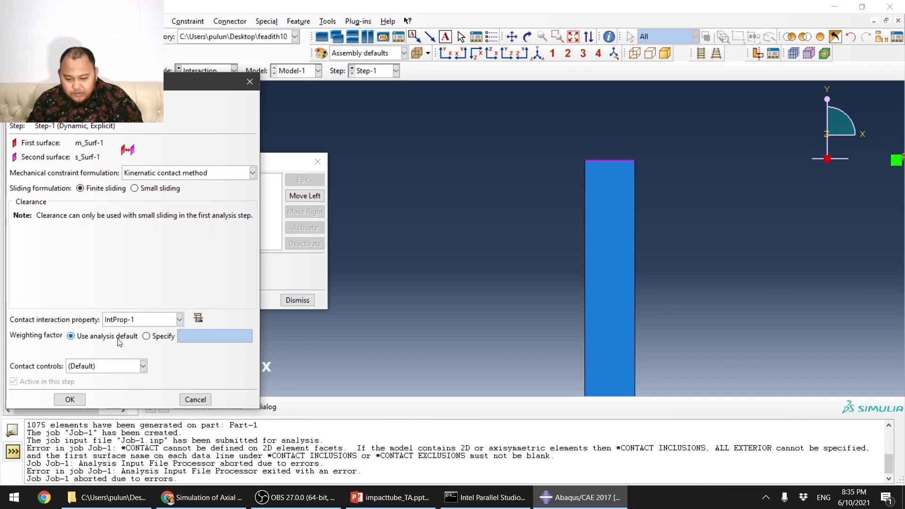
Step: Accept the surface-to-surface contact with finite sliding and IntProp-1, and start a Self-contact (Explicit) interaction in Step-1
{"action": "left_click", "coordinate": [70, 398]}
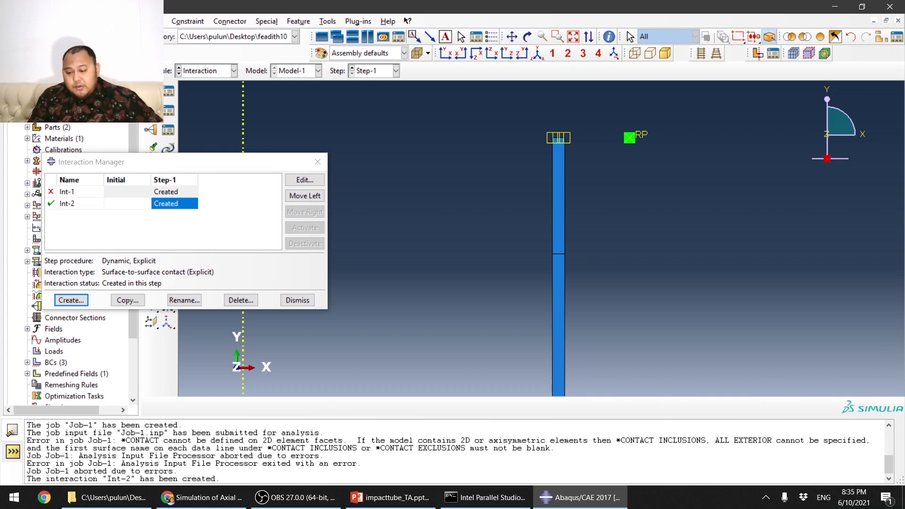
{"action": "left_click", "coordinate": [70, 300]}
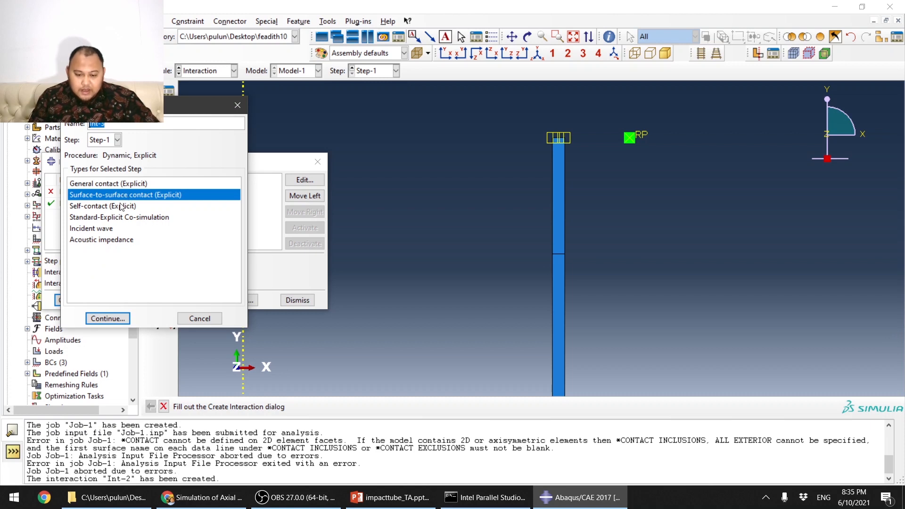
{"action": "left_click", "coordinate": [114, 209]}
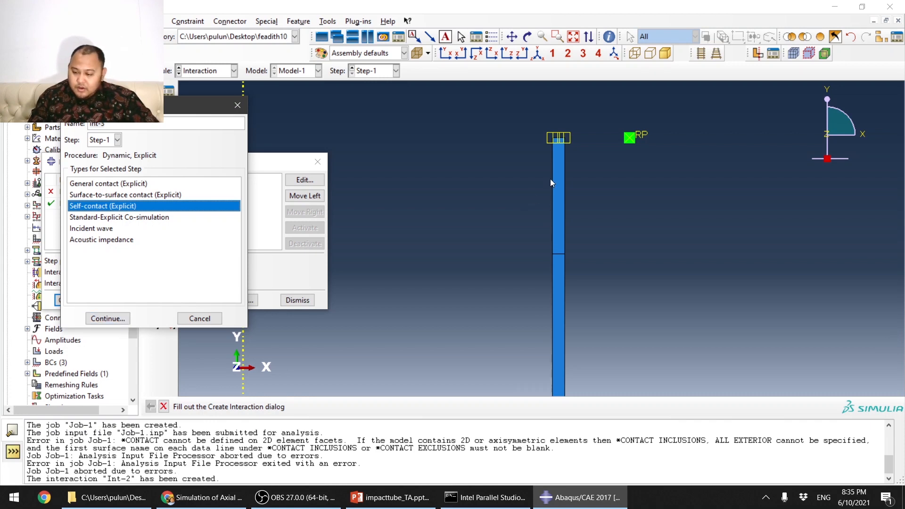
{"action": "left_click", "coordinate": [108, 318]}
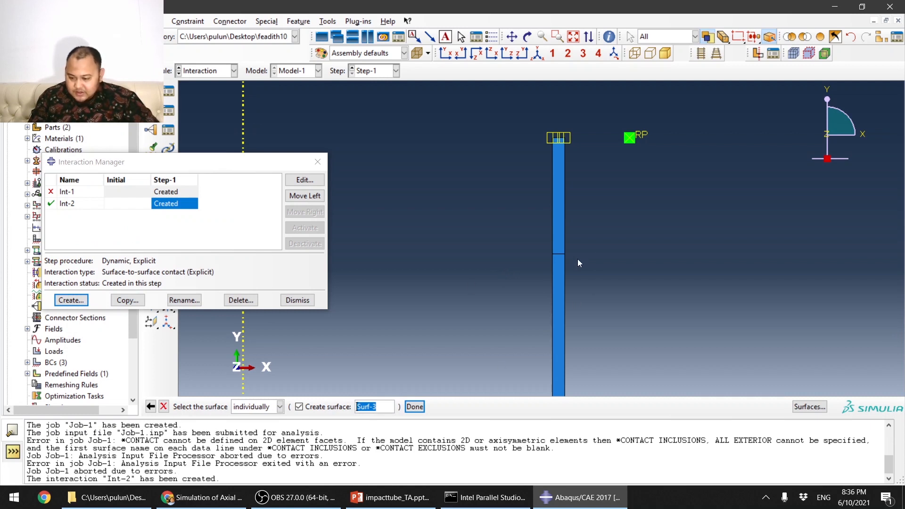
Step: Select all segments of the tube wall's inner vertical edge for the self-contact surface Surf-3
{"action": "scroll", "coordinate": [534, 203], "scroll_direction": "up", "scroll_amount": 2}
{"action": "scroll", "coordinate": [534, 200], "scroll_direction": "down", "scroll_amount": 3}
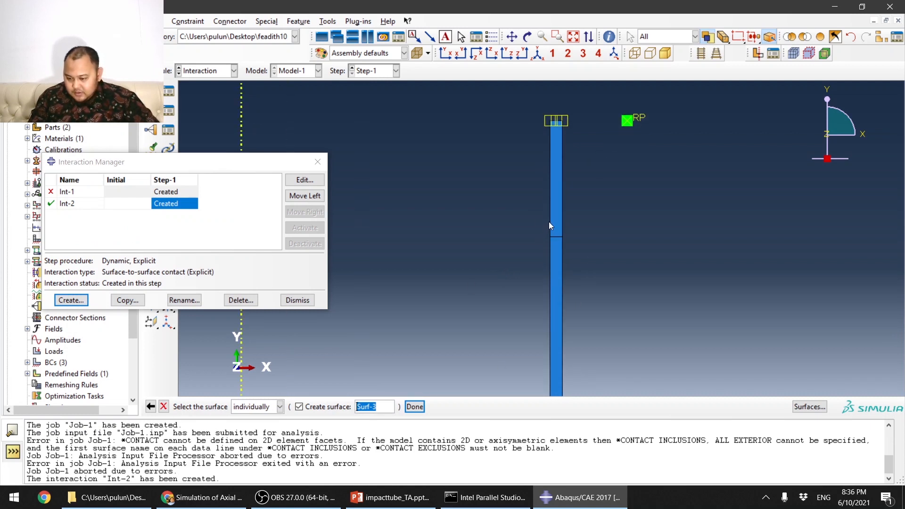
{"action": "scroll", "coordinate": [547, 235], "scroll_direction": "down", "scroll_amount": 2}
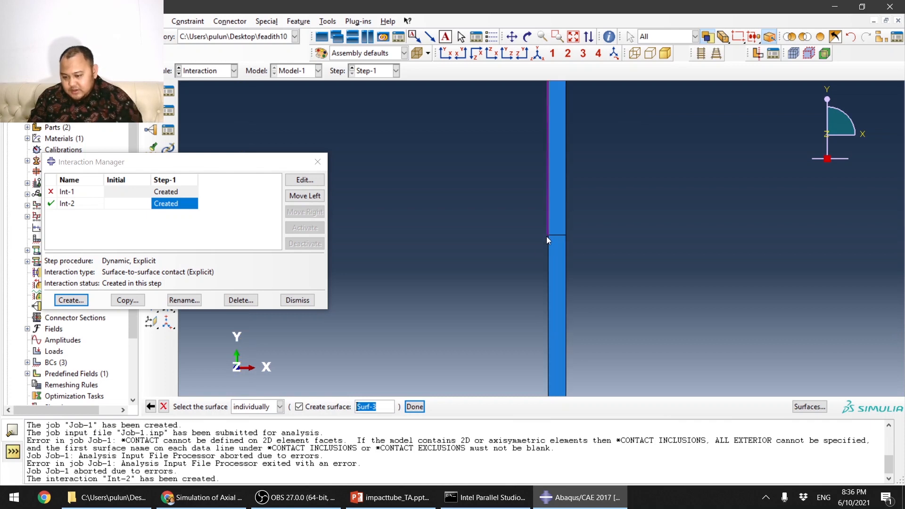
{"action": "scroll", "coordinate": [547, 252], "scroll_direction": "up", "scroll_amount": 5}
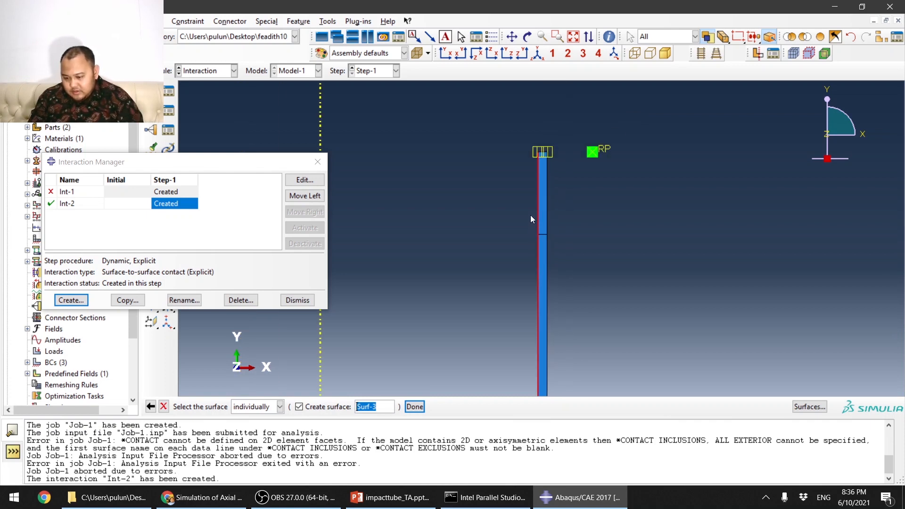
{"action": "scroll", "coordinate": [517, 201], "scroll_direction": "up", "scroll_amount": 3}
{"action": "scroll", "coordinate": [518, 322], "scroll_direction": "down", "scroll_amount": 3}
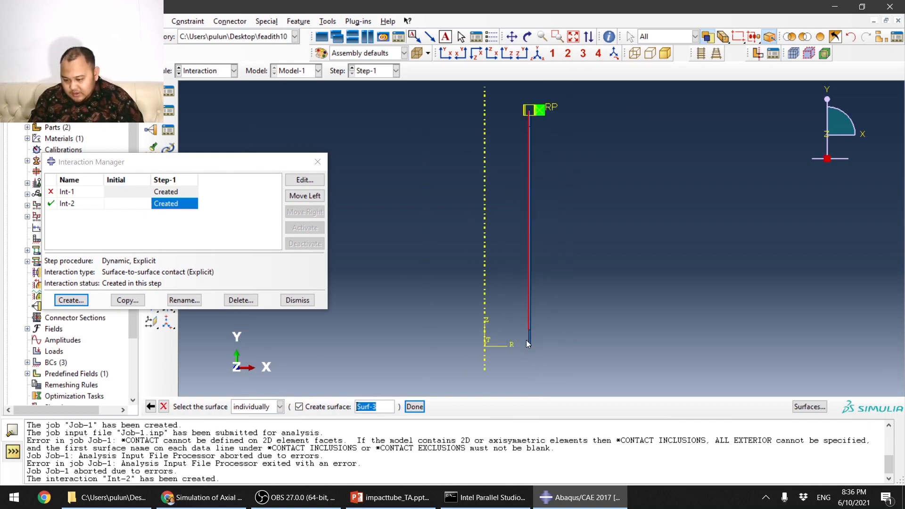
{"action": "scroll", "coordinate": [527, 343], "scroll_direction": "down", "scroll_amount": 2}
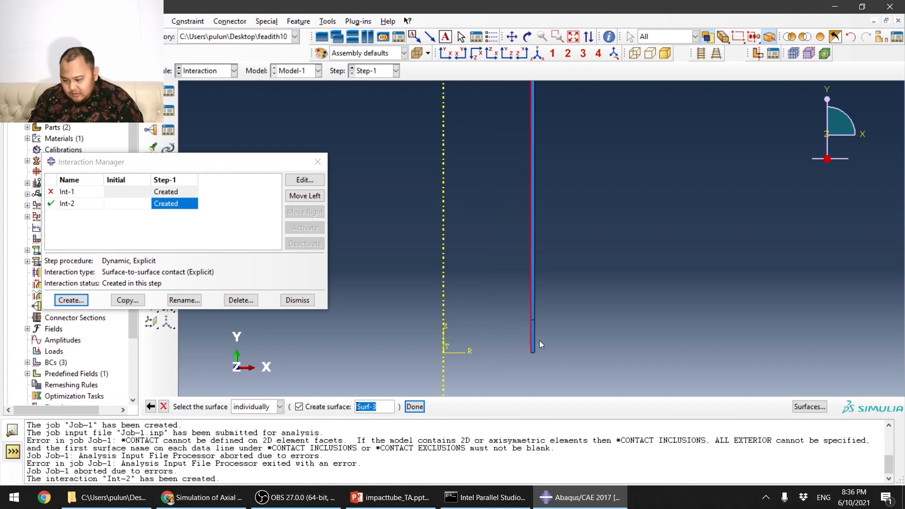
Step: Add the segments of the tube wall's outer vertical edge to the self-contact surface and try to accept the selection
{"action": "left_click", "coordinate": [536, 338], "text": "shift"}
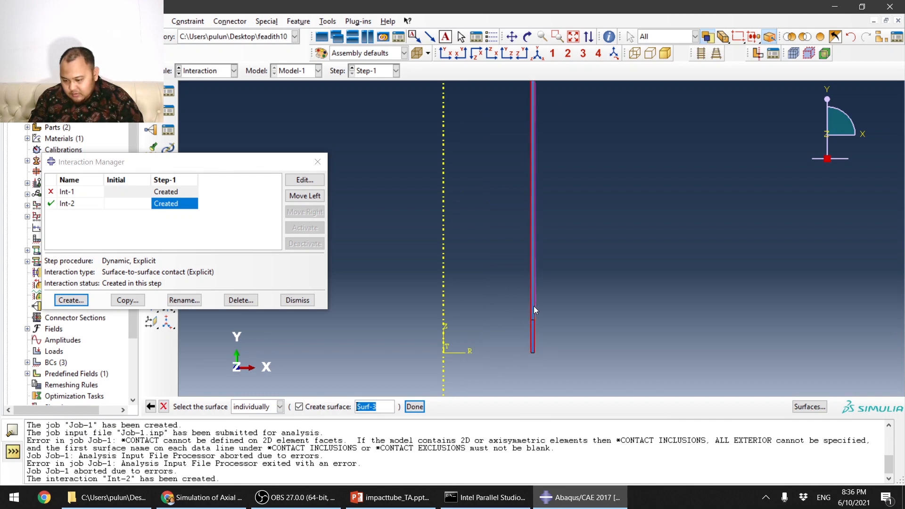
{"action": "left_click", "coordinate": [533, 306], "text": "shift"}
{"action": "scroll", "coordinate": [558, 338], "scroll_direction": "up", "scroll_amount": 3}
{"action": "scroll", "coordinate": [553, 155], "scroll_direction": "down", "scroll_amount": 3}
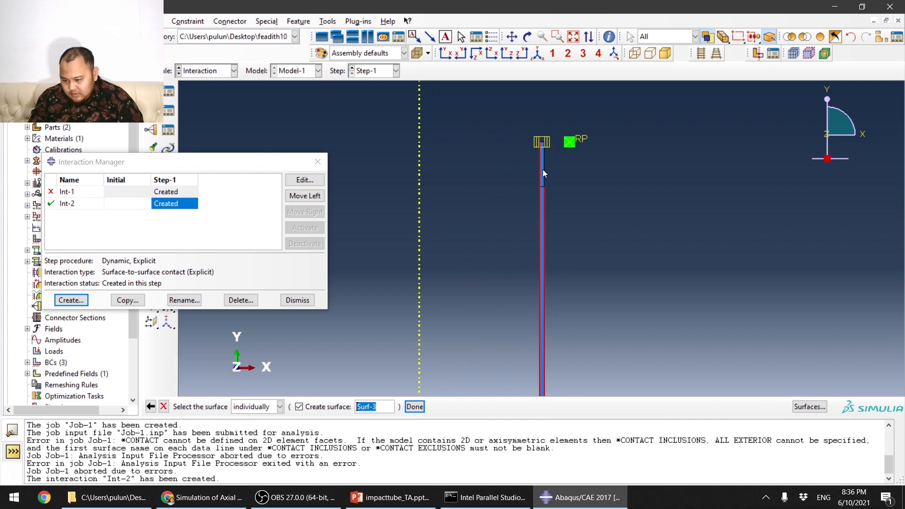
{"action": "left_click", "coordinate": [421, 406]}
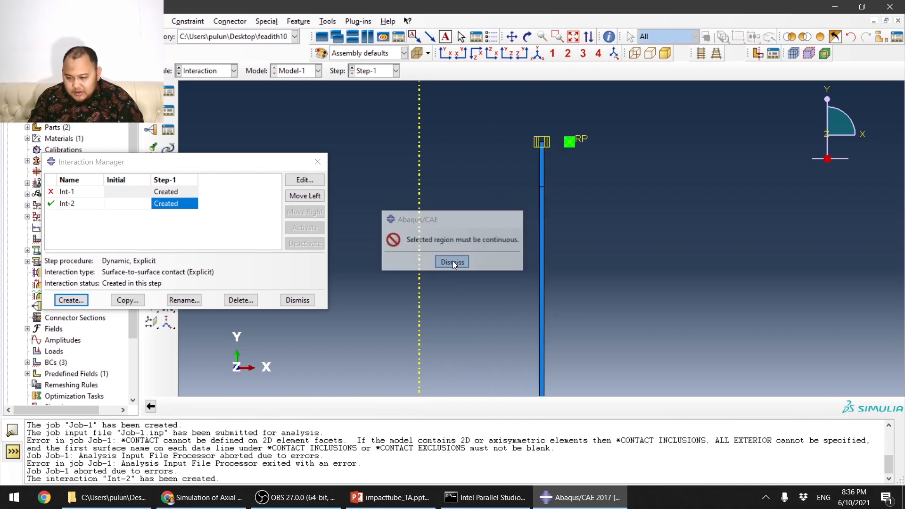
{"action": "left_click", "coordinate": [452, 262]}
Step: Add the tube wall's top end edge to the surface and create the self-contact with the kinematic contact method and IntProp-1
{"action": "scroll", "coordinate": [500, 251], "scroll_direction": "up", "scroll_amount": 5}
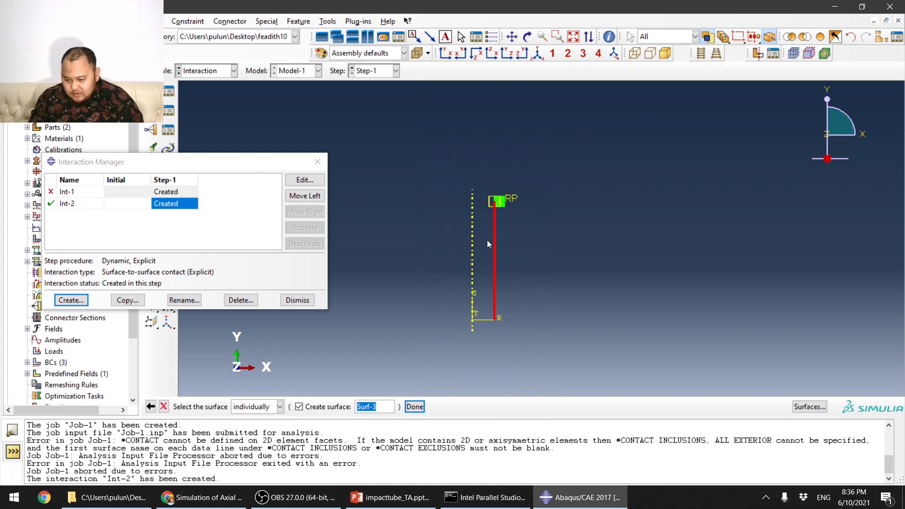
{"action": "scroll", "coordinate": [473, 295], "scroll_direction": "down", "scroll_amount": 8}
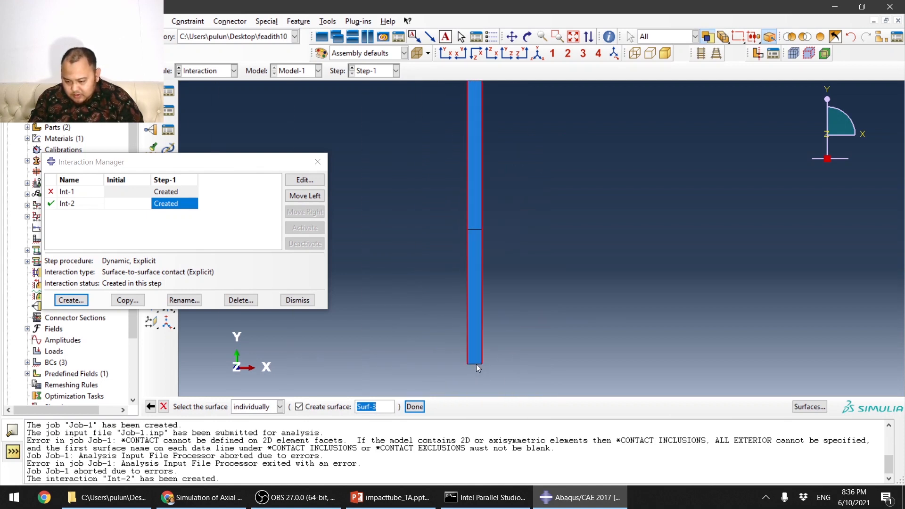
{"action": "scroll", "coordinate": [476, 364], "scroll_direction": "up", "scroll_amount": 7}
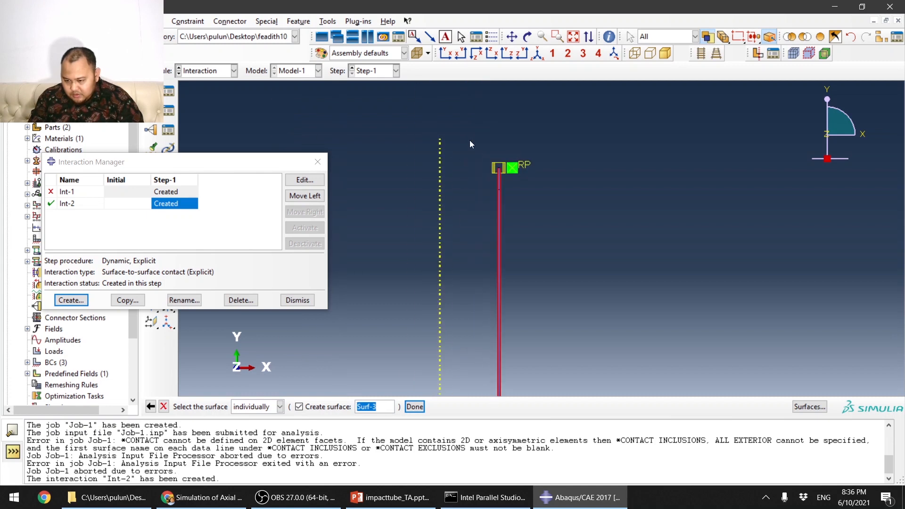
{"action": "scroll", "coordinate": [512, 184], "scroll_direction": "down", "scroll_amount": 6}
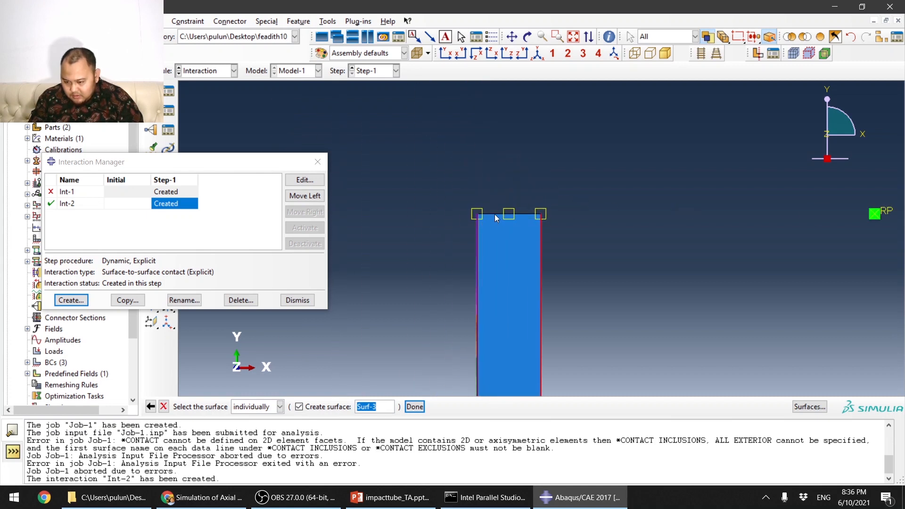
{"action": "left_click", "coordinate": [493, 214]}
{"action": "left_click", "coordinate": [415, 406]}
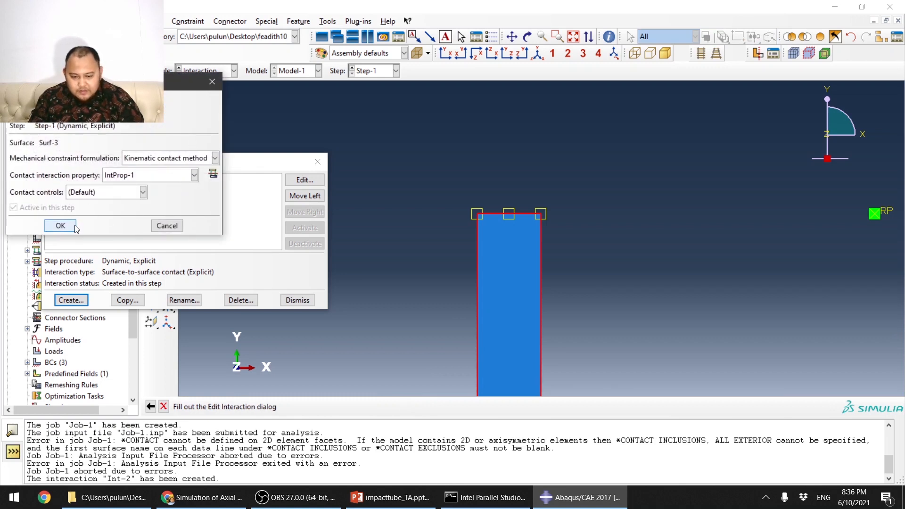
{"action": "left_click", "coordinate": [61, 226]}
{"action": "left_click", "coordinate": [297, 300]}
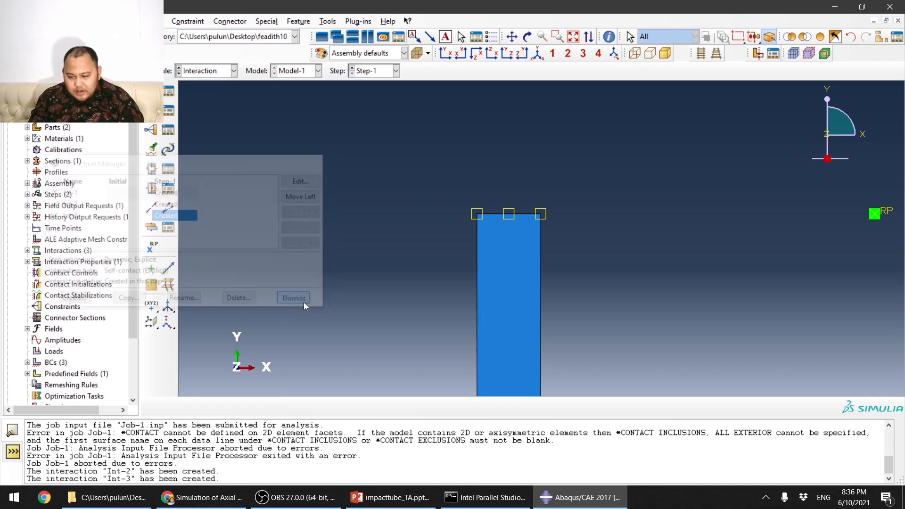
Step: Redisplay the whole assembly and resubmit Job-1 for analysis, overwriting its existing job files
{"action": "scroll", "coordinate": [389, 146], "scroll_direction": "down", "scroll_amount": 5}
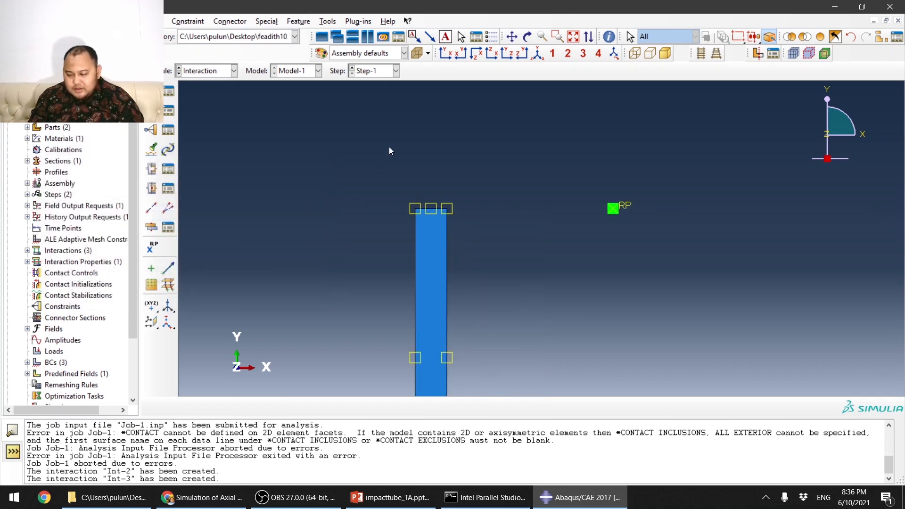
{"action": "left_click", "coordinate": [820, 37]}
{"action": "left_click", "coordinate": [233, 71]}
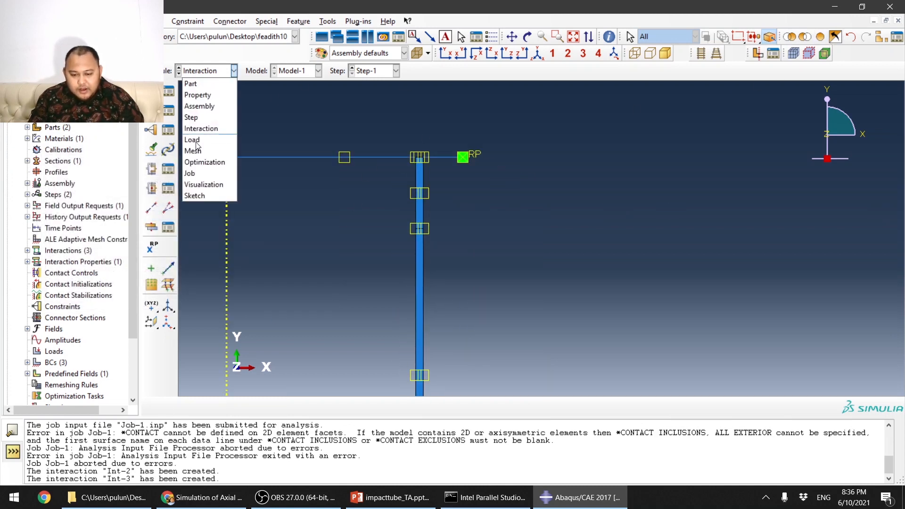
{"action": "left_click", "coordinate": [214, 178]}
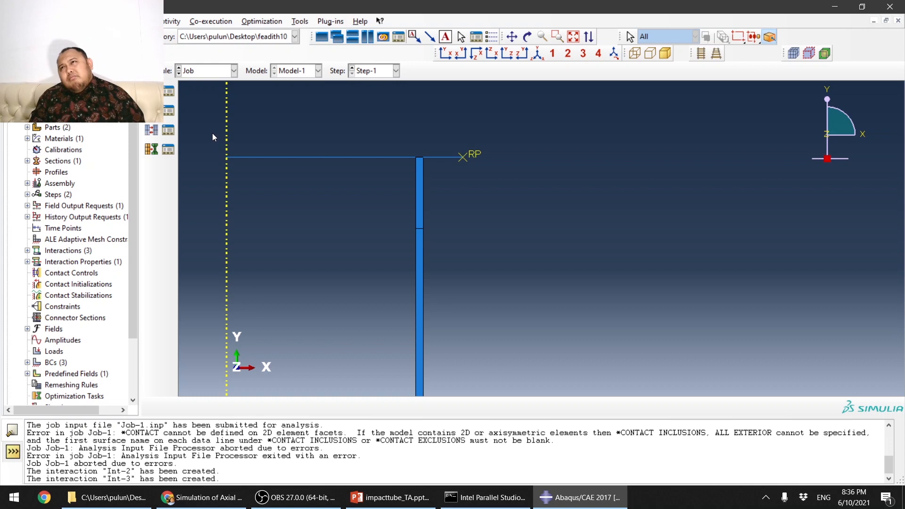
{"action": "left_click", "coordinate": [171, 90]}
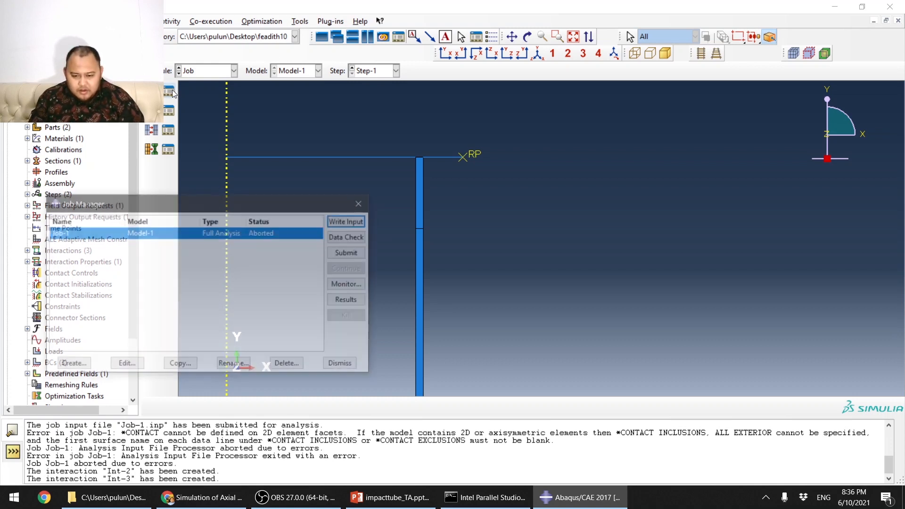
{"action": "left_click", "coordinate": [362, 254]}
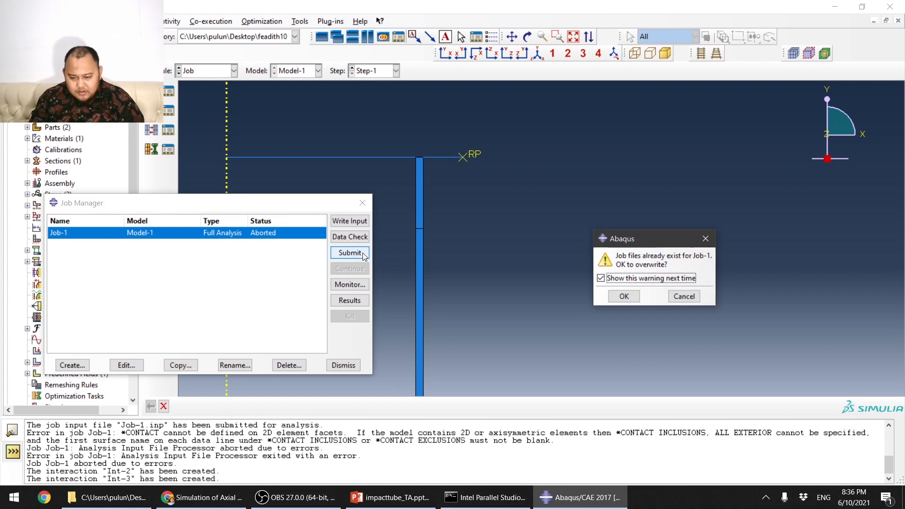
{"action": "left_click", "coordinate": [623, 297]}
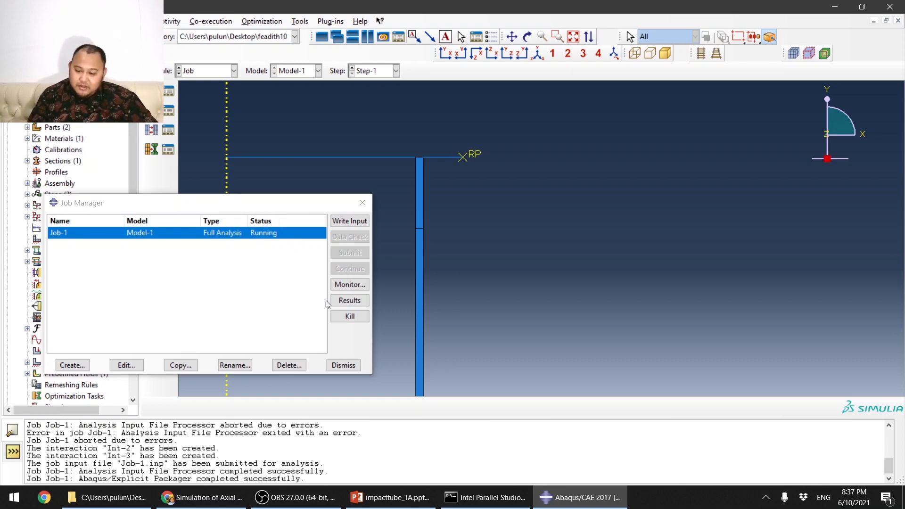
Step: Monitor the progress of Job-1, checking its increments and written output frames
{"action": "left_click", "coordinate": [343, 281]}
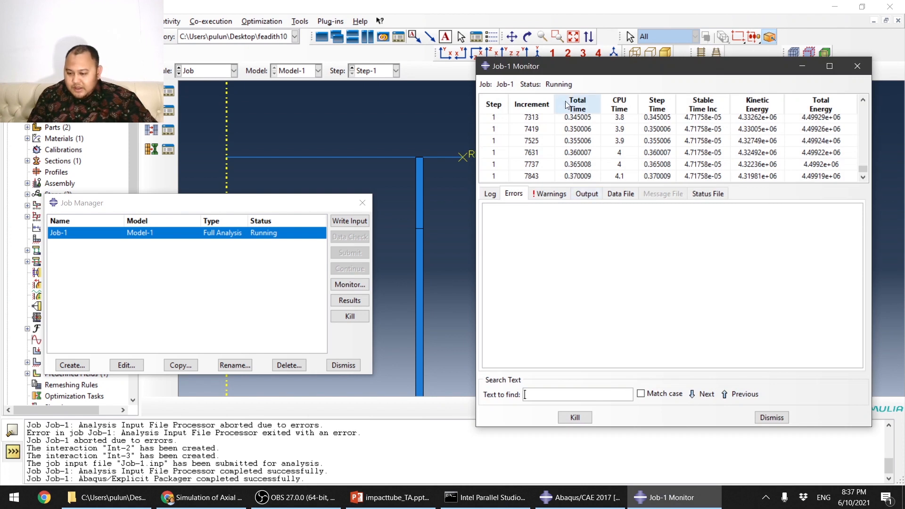
{"action": "left_click_drag", "start_coordinate": [608, 64], "coordinate": [170, 60]}
{"action": "left_click", "coordinate": [155, 181]}
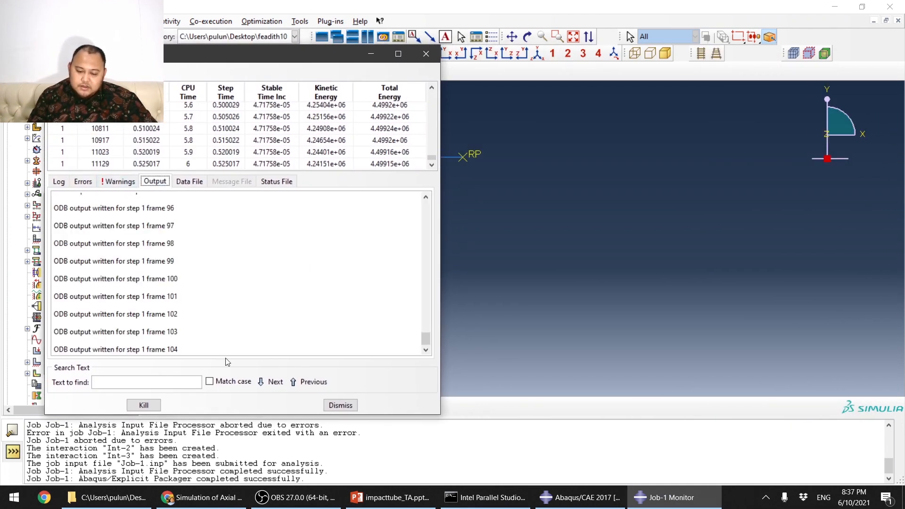
{"action": "left_click", "coordinate": [340, 404]}
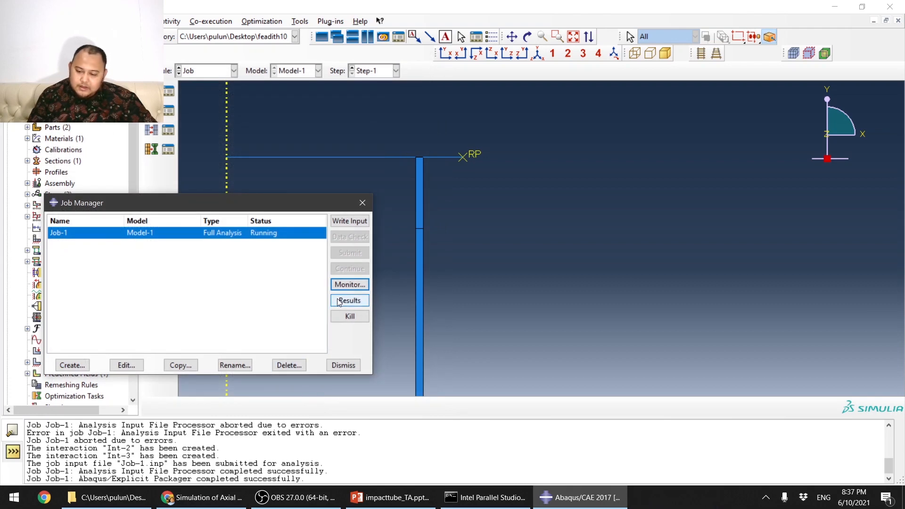
{"action": "left_click", "coordinate": [351, 285]}
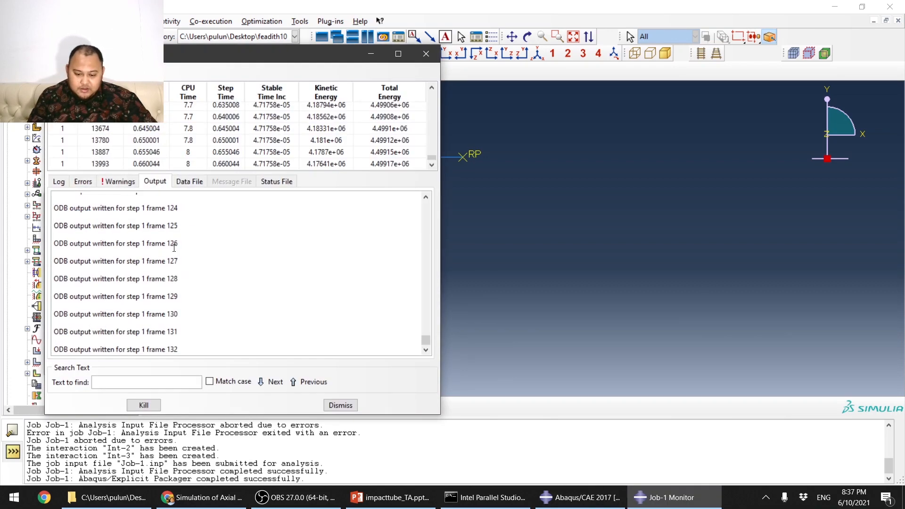
{"action": "left_click_drag", "start_coordinate": [170, 207], "coordinate": [208, 359]}
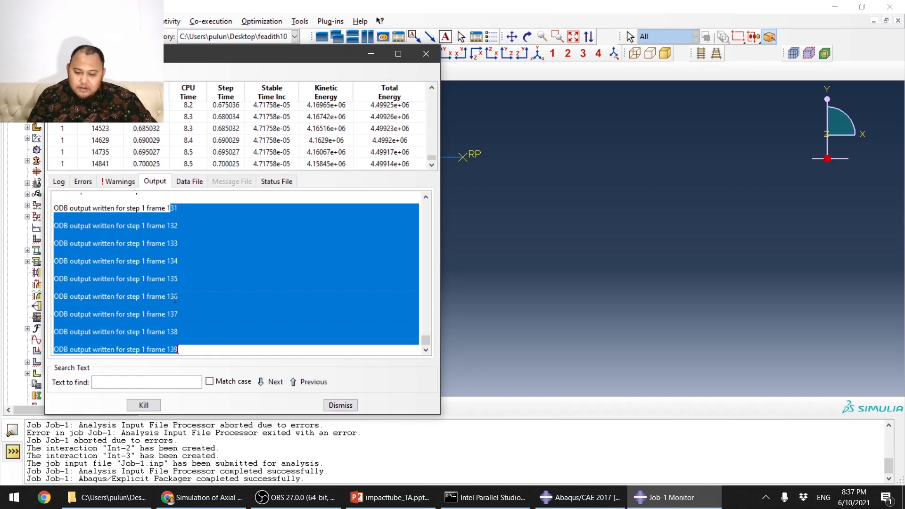
{"action": "left_click", "coordinate": [347, 408]}
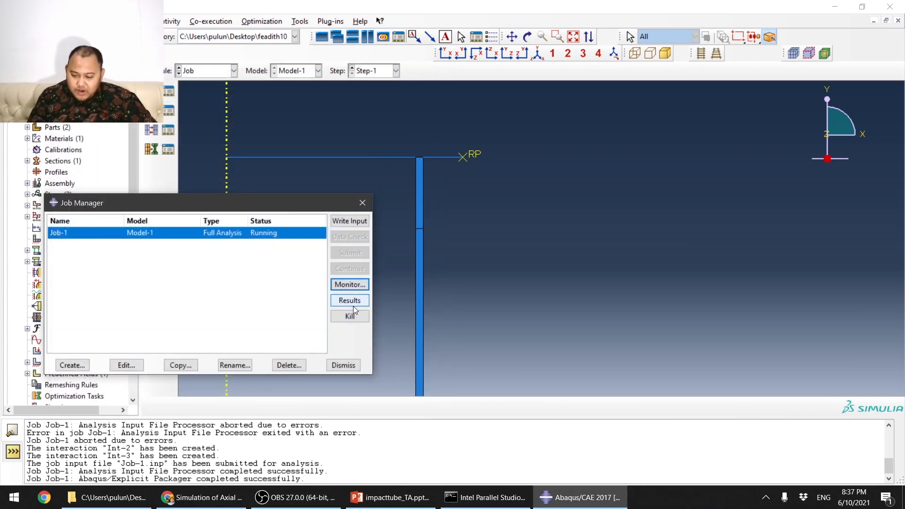
{"action": "left_click", "coordinate": [350, 284]}
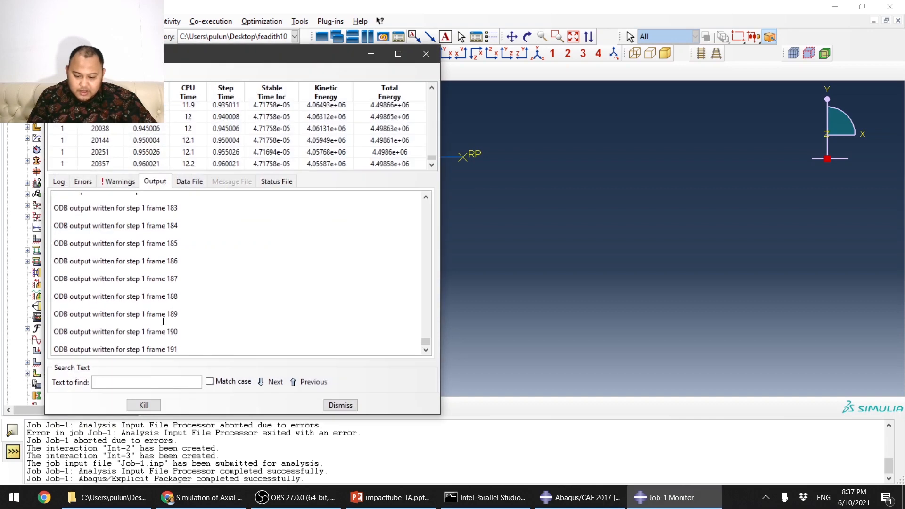
{"action": "left_click", "coordinate": [340, 404]}
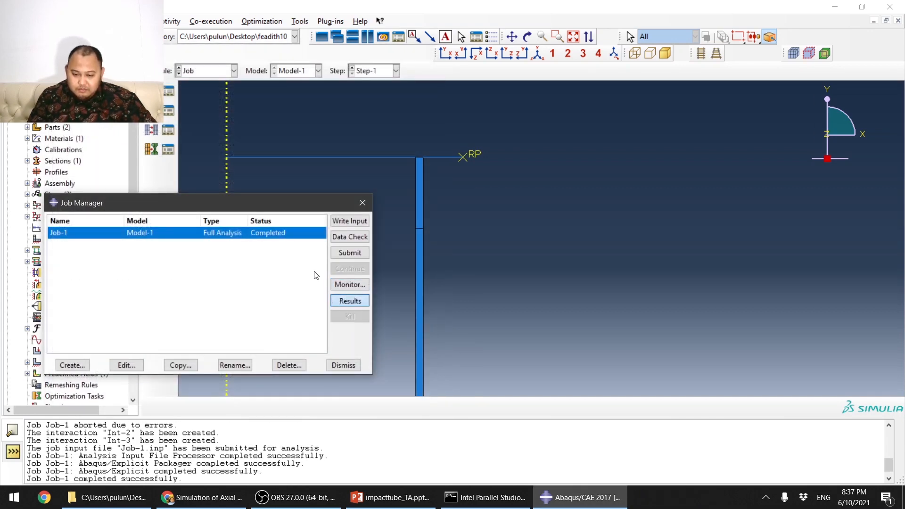
Step: Open the results of Job-1 and animate the tube's Mises stress contours over the time history
{"action": "left_click", "coordinate": [359, 303]}
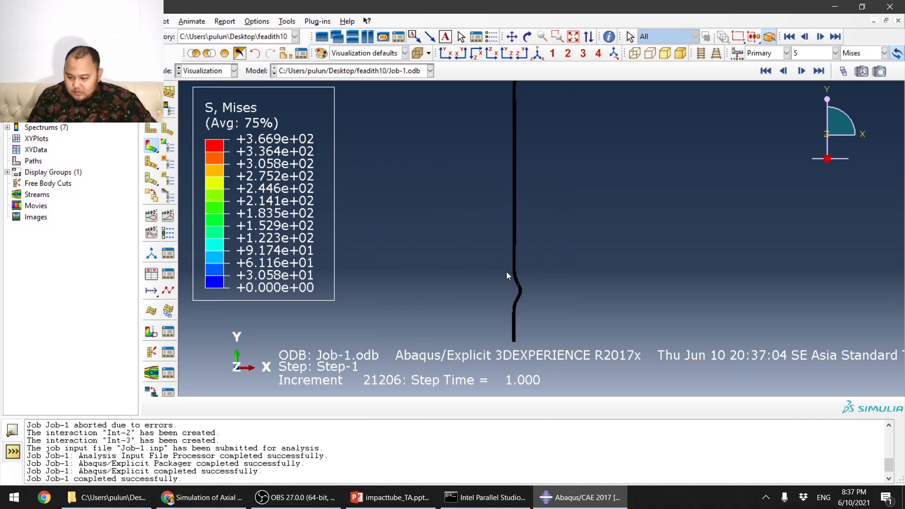
{"action": "scroll", "coordinate": [516, 327], "scroll_direction": "down", "scroll_amount": 3}
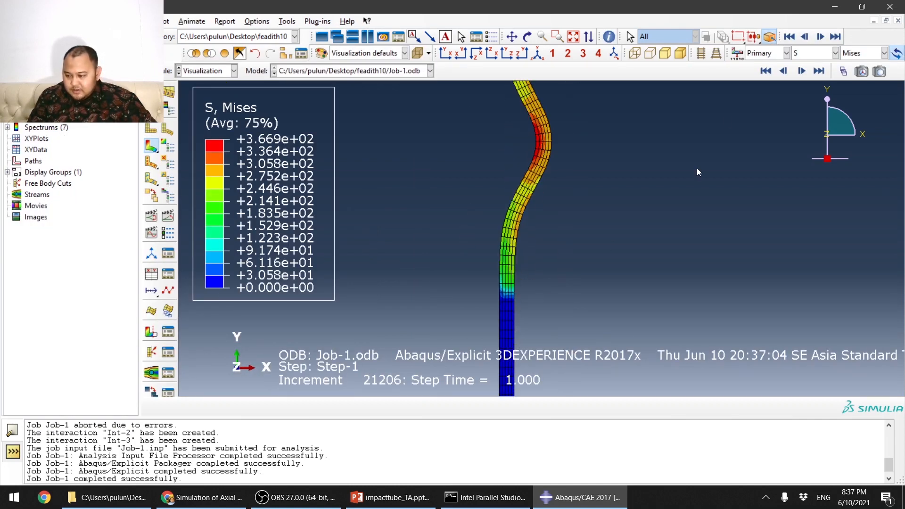
{"action": "left_click", "coordinate": [167, 217]}
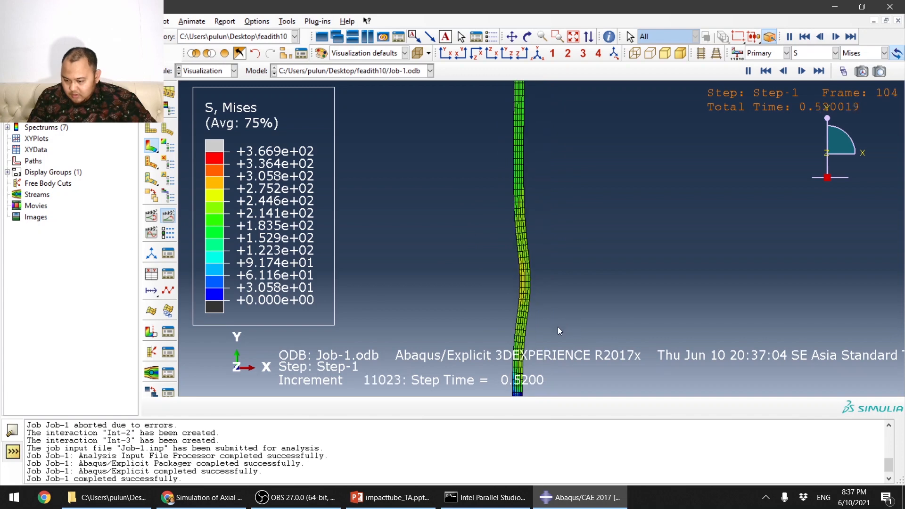
Step: Pause the animation and set the time period of the Dynamic, Explicit step Step-1 to 50
{"action": "left_click", "coordinate": [748, 70]}
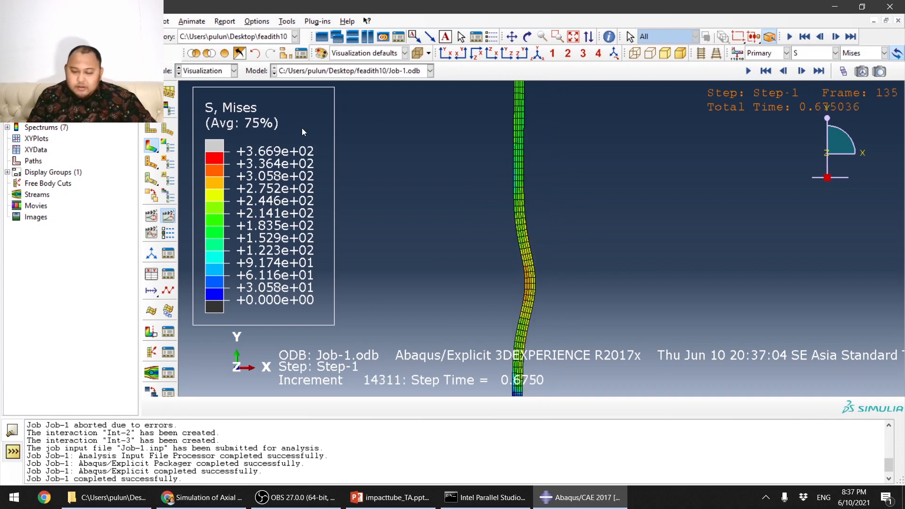
{"action": "left_click", "coordinate": [222, 73]}
{"action": "left_click", "coordinate": [210, 118]}
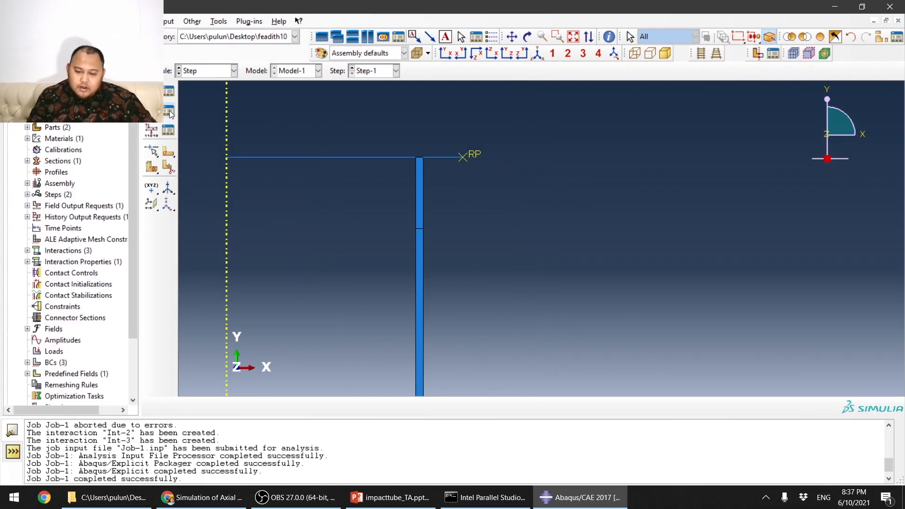
{"action": "left_click", "coordinate": [169, 91]}
{"action": "double_click", "coordinate": [404, 213]}
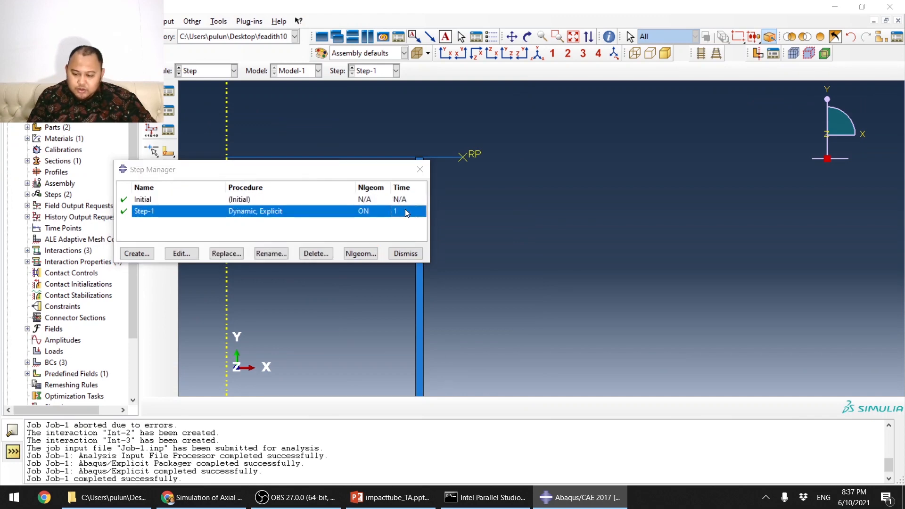
{"action": "double_click", "coordinate": [74, 175]}
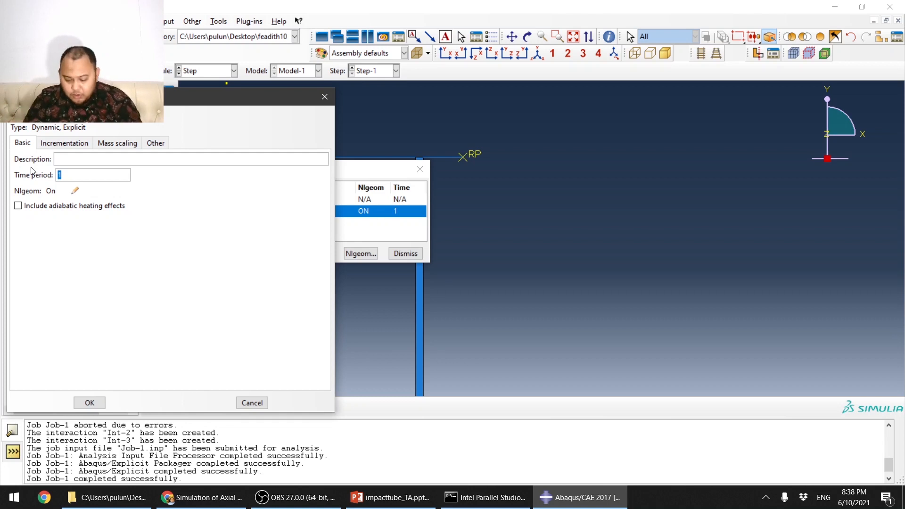
{"action": "type", "text": "50"}
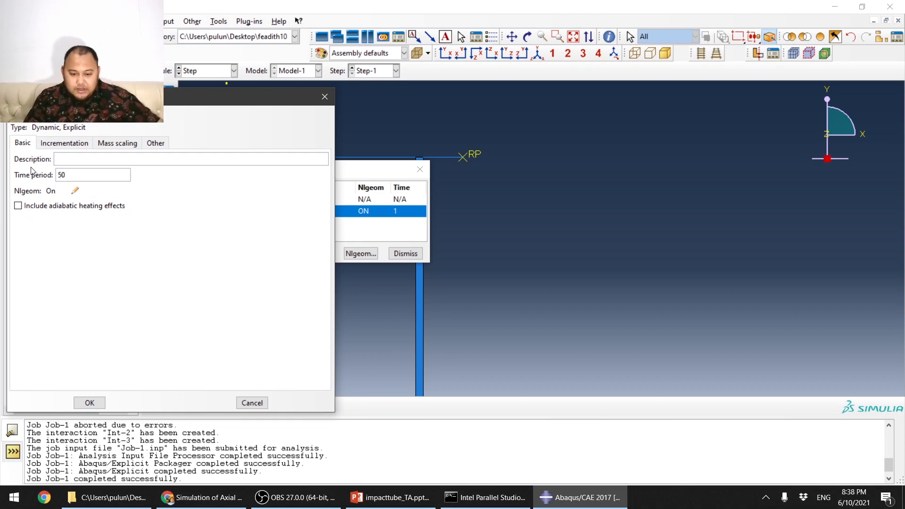
{"action": "left_click", "coordinate": [83, 401]}
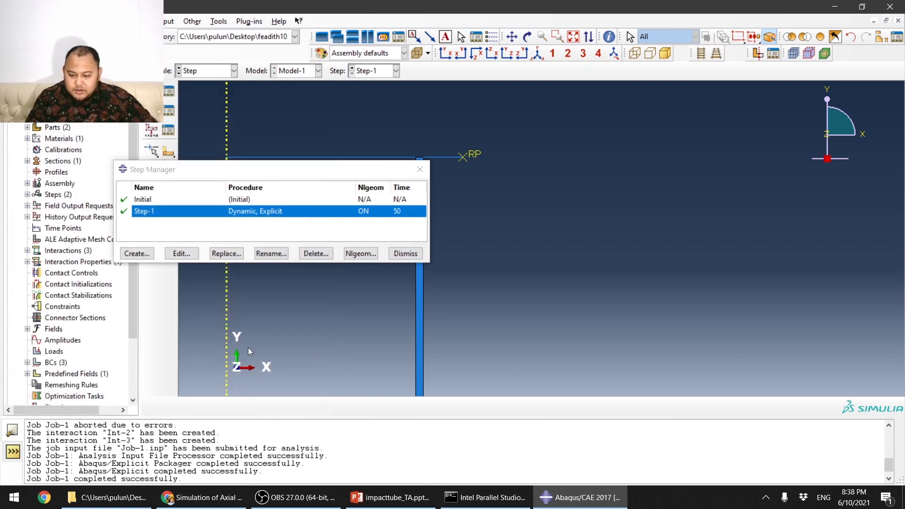
Step: Resubmit Job-1 for analysis, overwriting its existing job files
{"action": "left_click", "coordinate": [208, 71]}
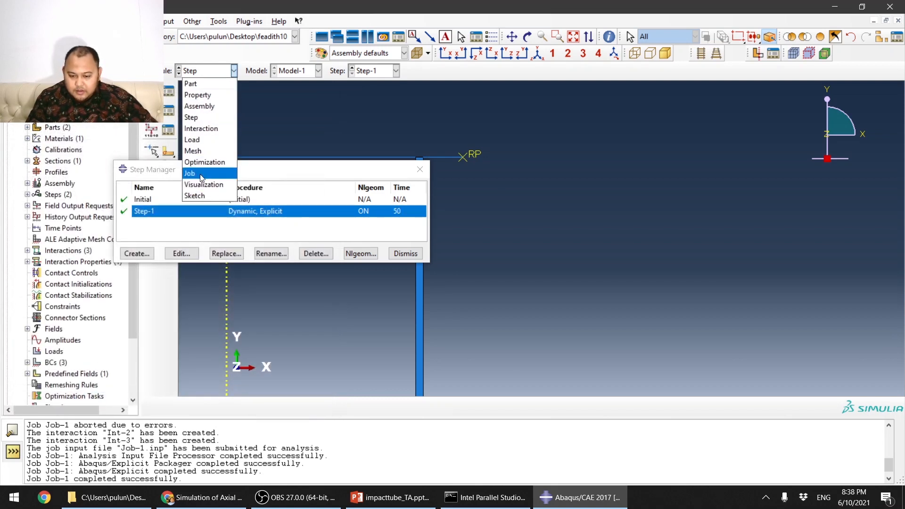
{"action": "left_click", "coordinate": [198, 174]}
{"action": "left_click", "coordinate": [351, 256]}
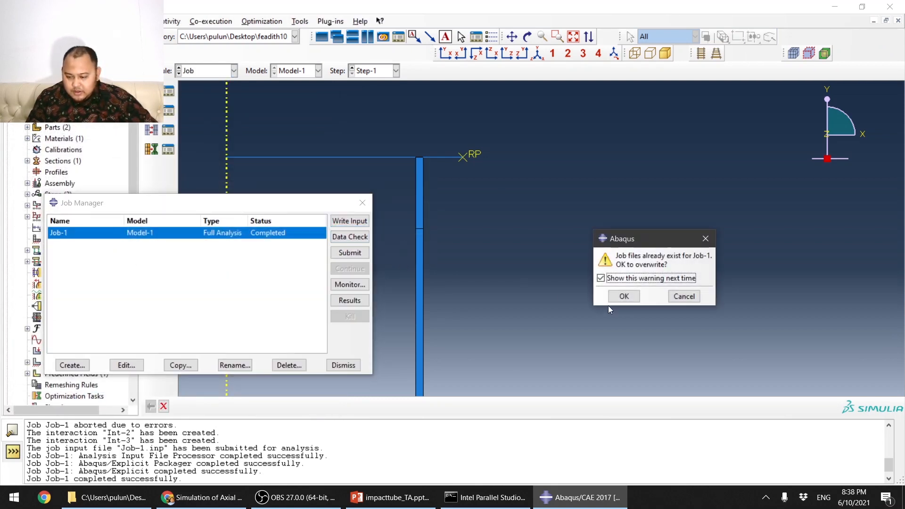
{"action": "left_click", "coordinate": [854, 497]}
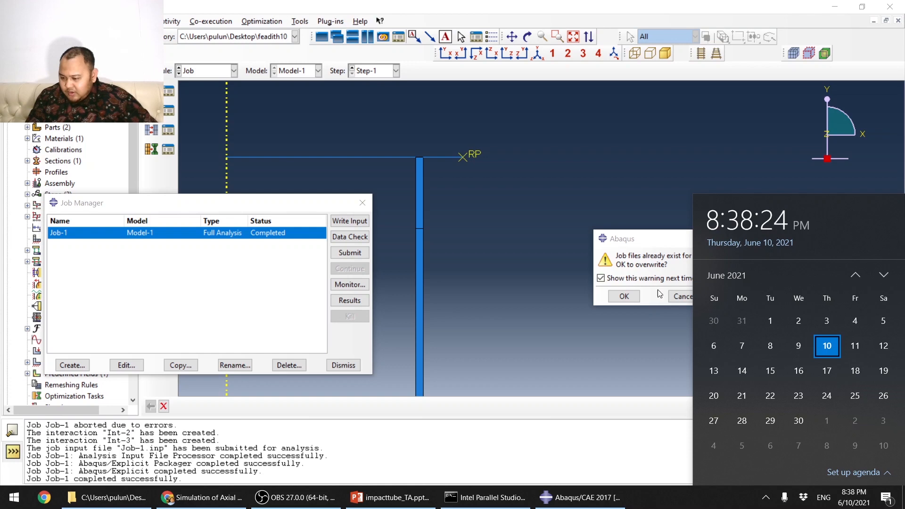
{"action": "left_click", "coordinate": [624, 296]}
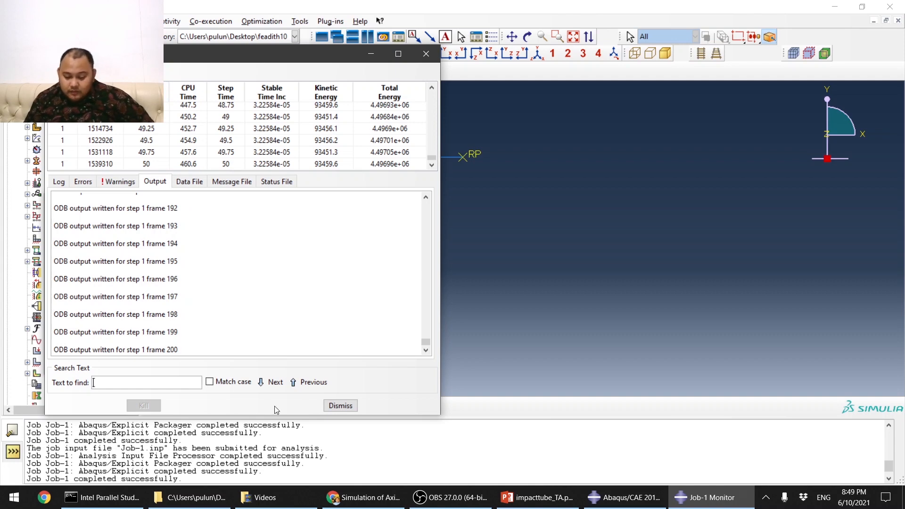
Step: Dismiss the Job-1 monitor and open the results of the rerun analysis
{"action": "left_click", "coordinate": [340, 405]}
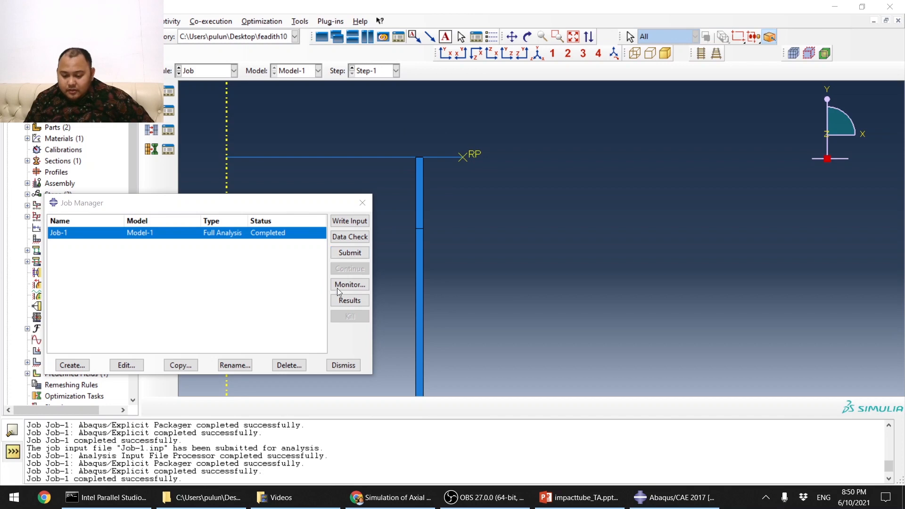
{"action": "left_click", "coordinate": [349, 300]}
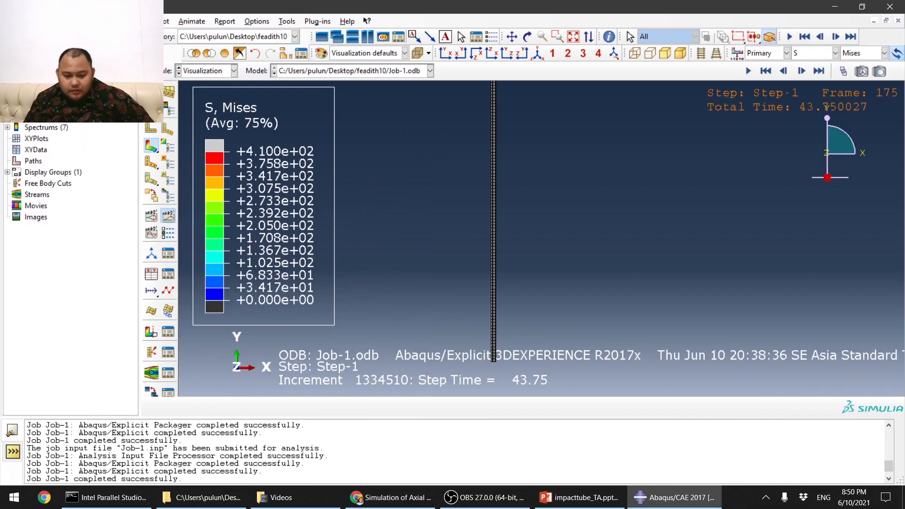
{"action": "left_click", "coordinate": [22, 21]}
{"action": "left_click", "coordinate": [45, 67]}
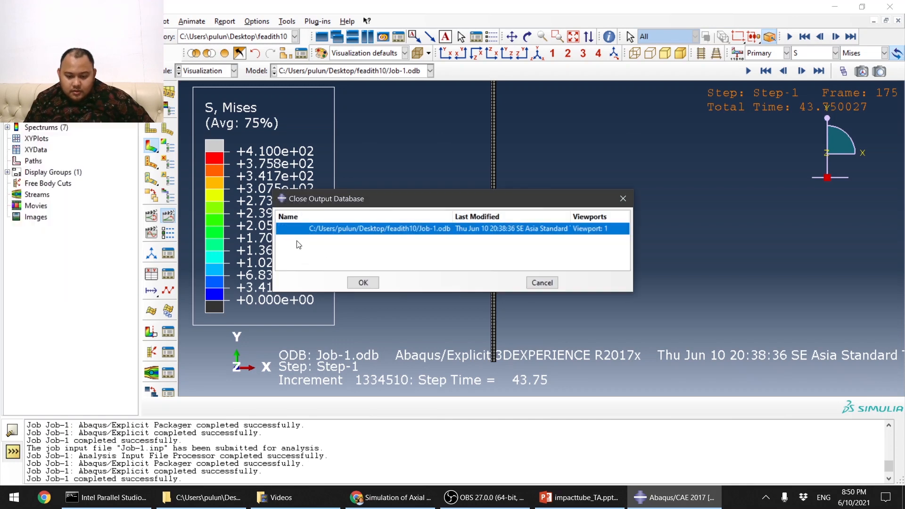
{"action": "left_click", "coordinate": [534, 286]}
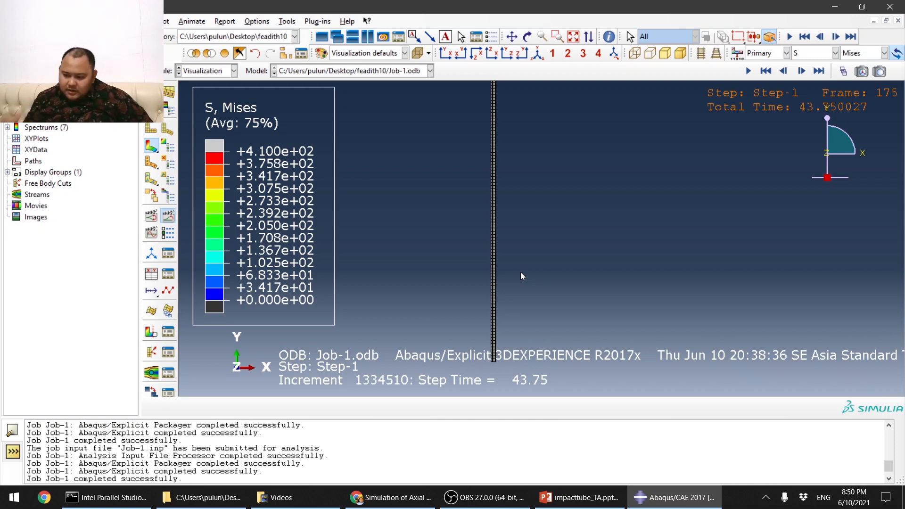
Step: Close the Job-1.odb output database and reopen it from the feadith10 folder
{"action": "left_click", "coordinate": [818, 71]}
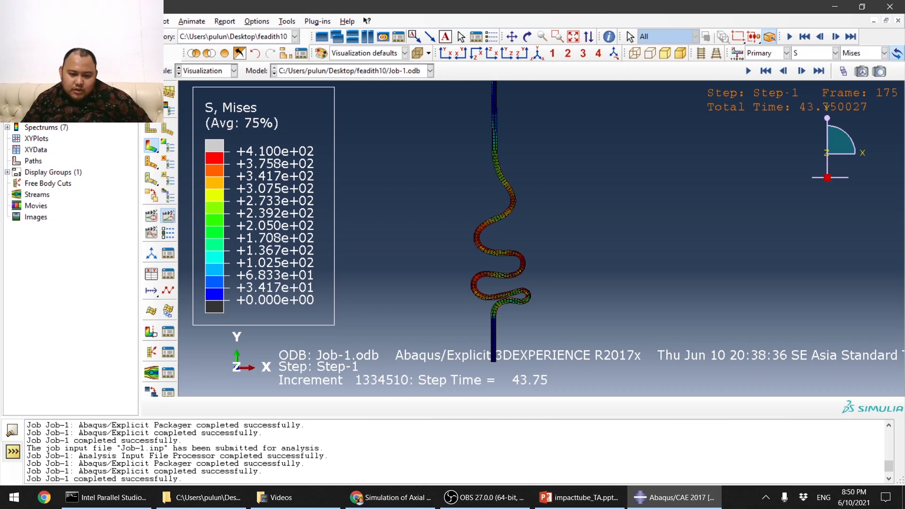
{"action": "left_click", "coordinate": [21, 21]}
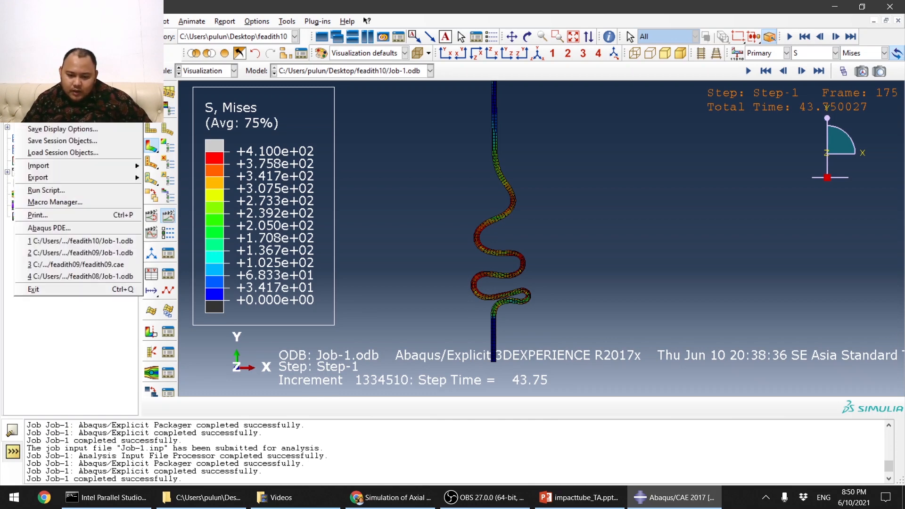
{"action": "left_click", "coordinate": [44, 69]}
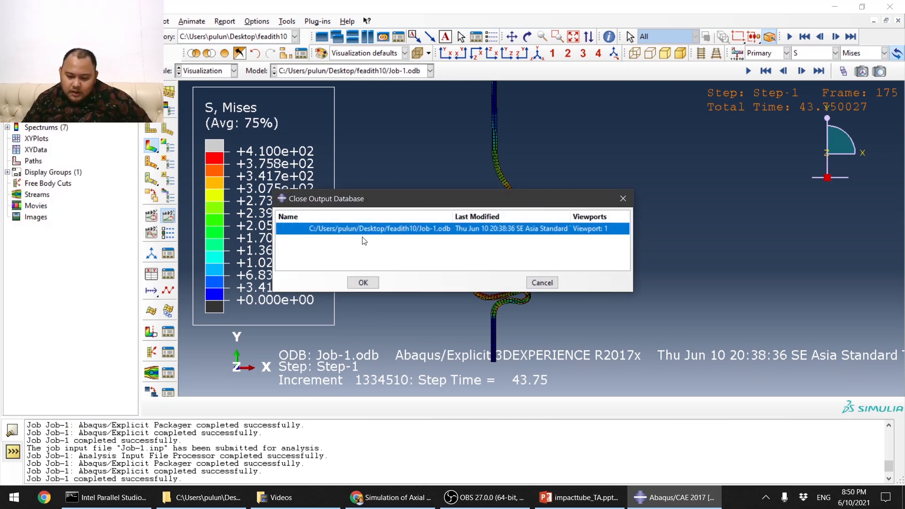
{"action": "left_click", "coordinate": [365, 283]}
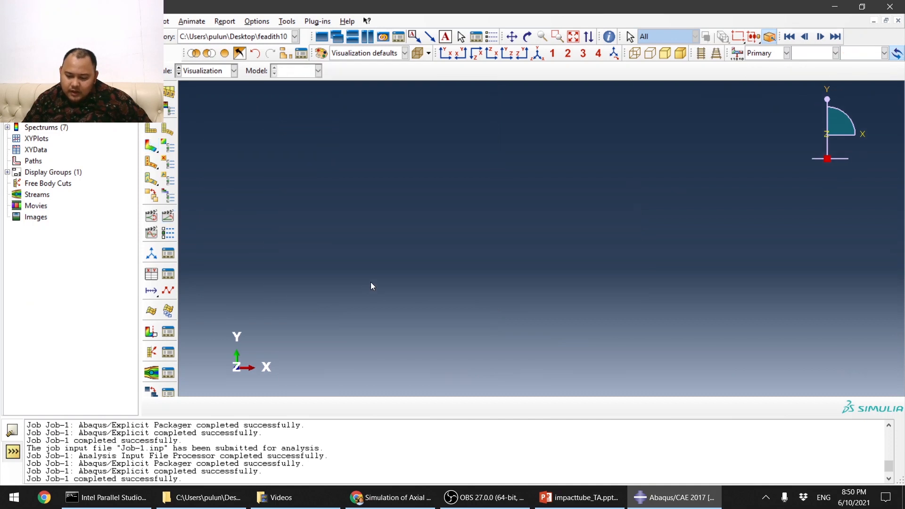
{"action": "left_click", "coordinate": [21, 22]}
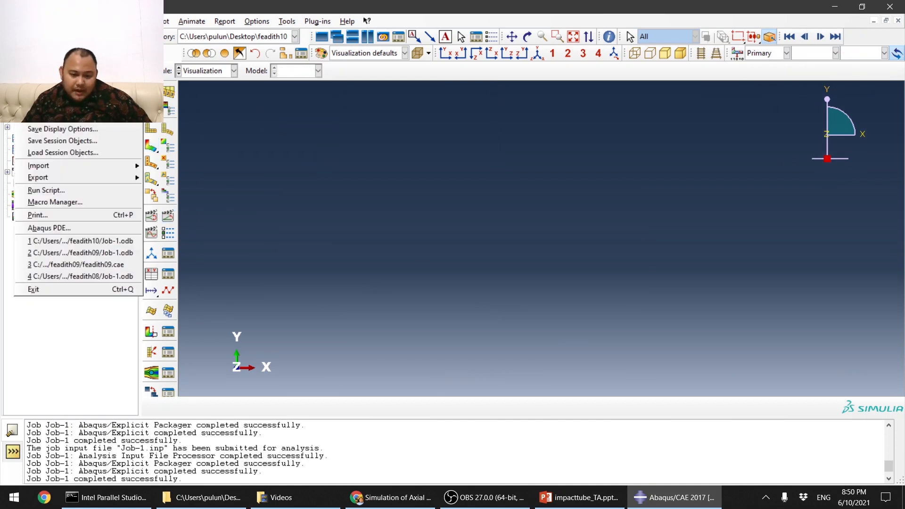
{"action": "left_click", "coordinate": [39, 44]}
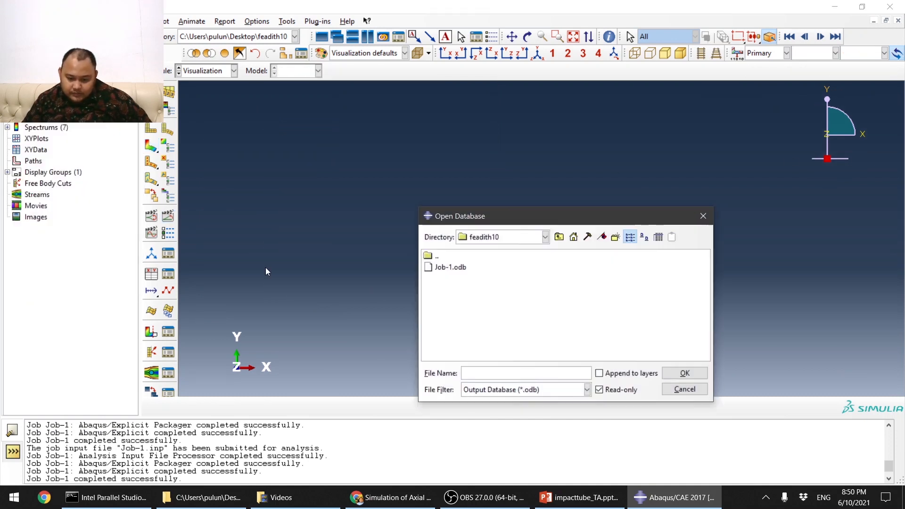
{"action": "double_click", "coordinate": [459, 269]}
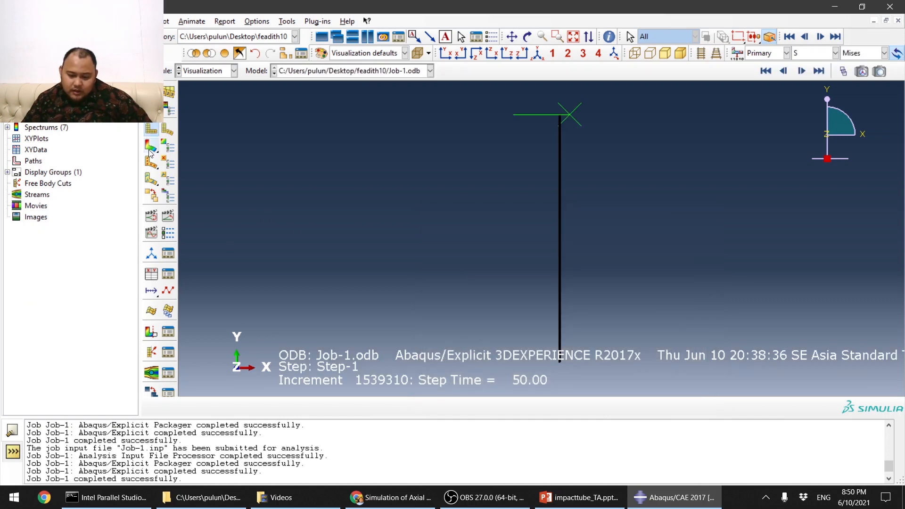
Step: Plot Mises stress contours on the deformed tube, animate the time history and inspect the folds at the last frame
{"action": "left_click", "coordinate": [151, 148]}
{"action": "left_click", "coordinate": [173, 218]}
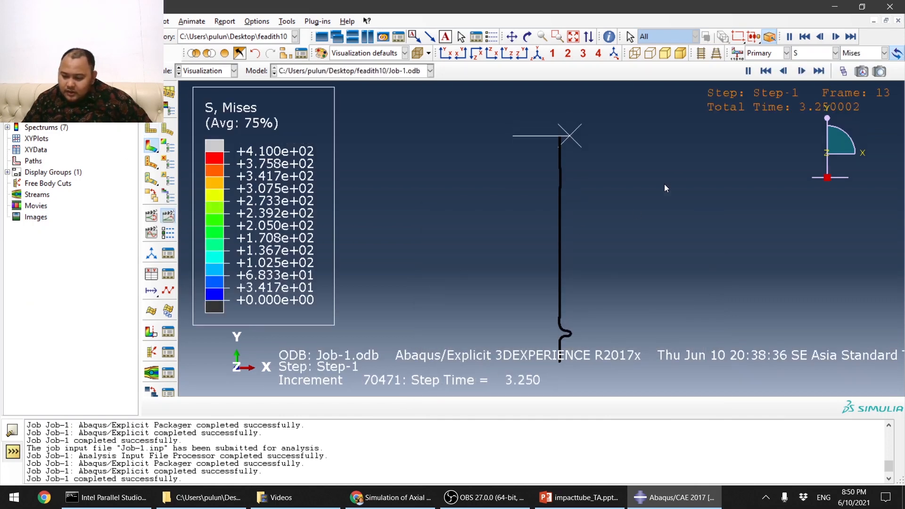
{"action": "left_click", "coordinate": [819, 71]}
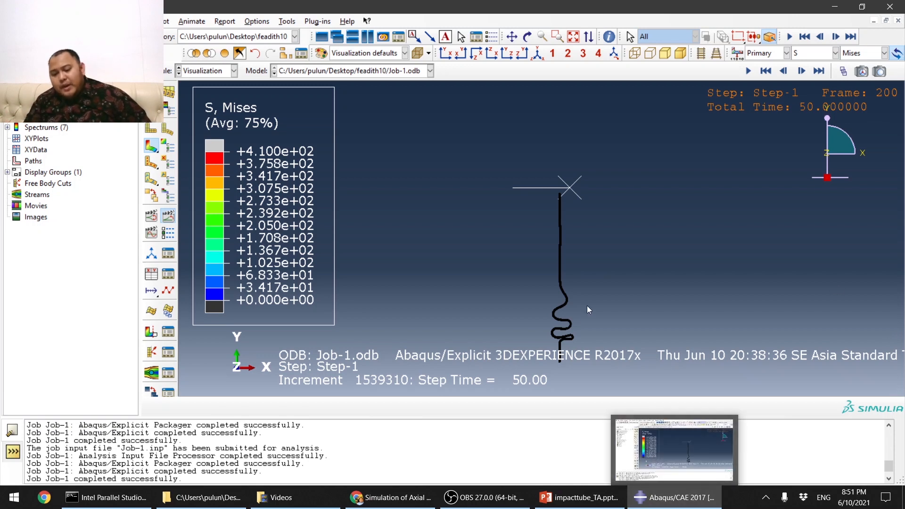
{"action": "scroll", "coordinate": [490, 146], "scroll_direction": "up", "scroll_amount": 2}
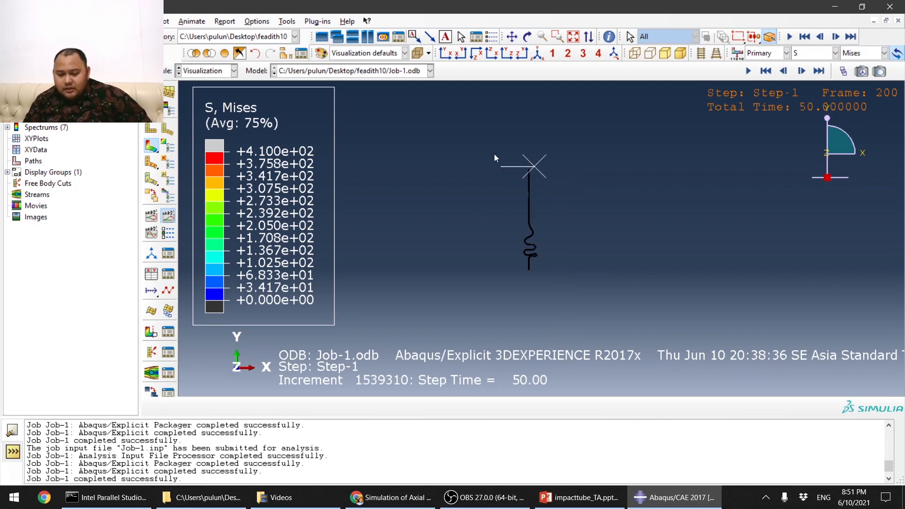
{"action": "scroll", "coordinate": [511, 207], "scroll_direction": "down", "scroll_amount": 6}
{"action": "scroll", "coordinate": [515, 278], "scroll_direction": "down", "scroll_amount": 2}
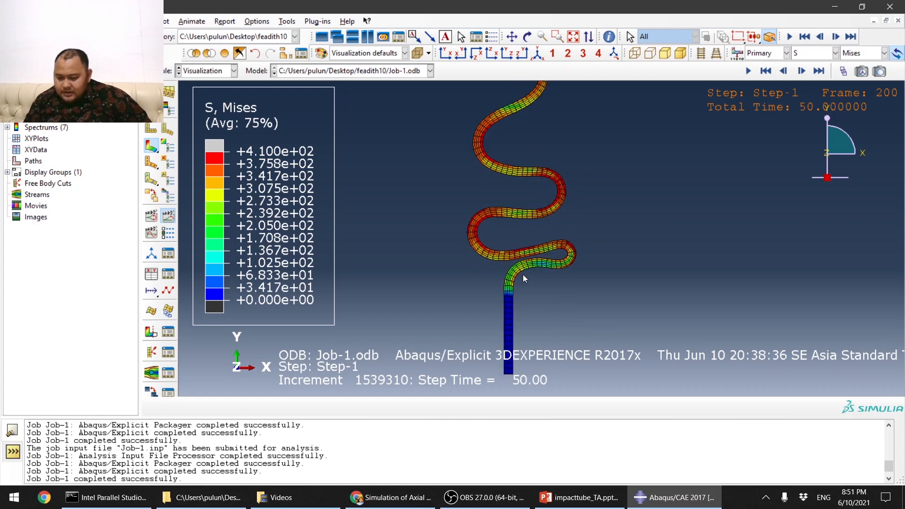
Step: Replay the time history animation and pause it at frame 21 to examine the tube's first fold up close
{"action": "left_click", "coordinate": [748, 71]}
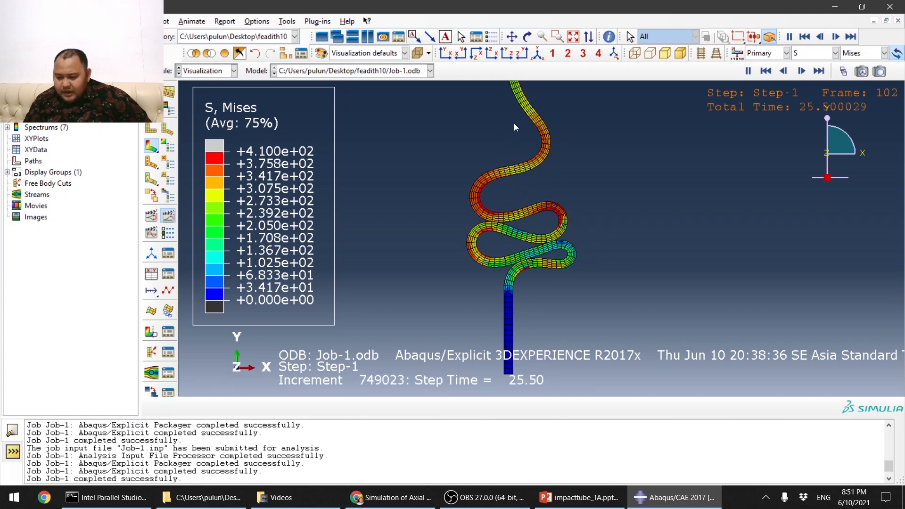
{"action": "scroll", "coordinate": [568, 198], "scroll_direction": "up", "scroll_amount": 3}
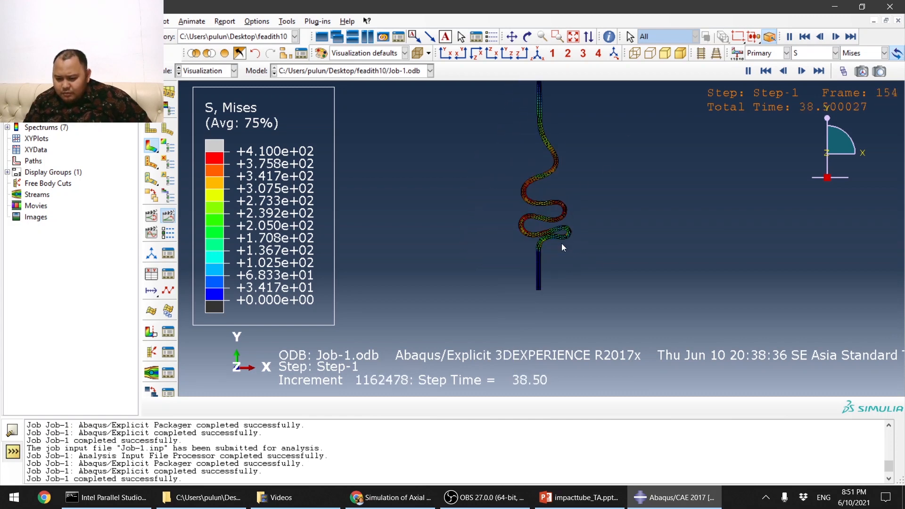
{"action": "scroll", "coordinate": [559, 165], "scroll_direction": "up", "scroll_amount": 3}
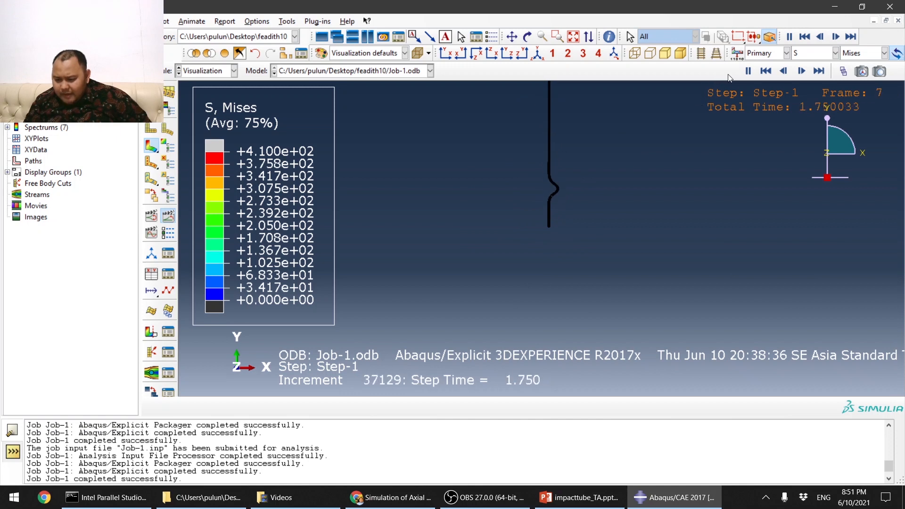
{"action": "left_click", "coordinate": [747, 71]}
{"action": "scroll", "coordinate": [583, 163], "scroll_direction": "down", "scroll_amount": 3}
{"action": "scroll", "coordinate": [575, 157], "scroll_direction": "down", "scroll_amount": 3}
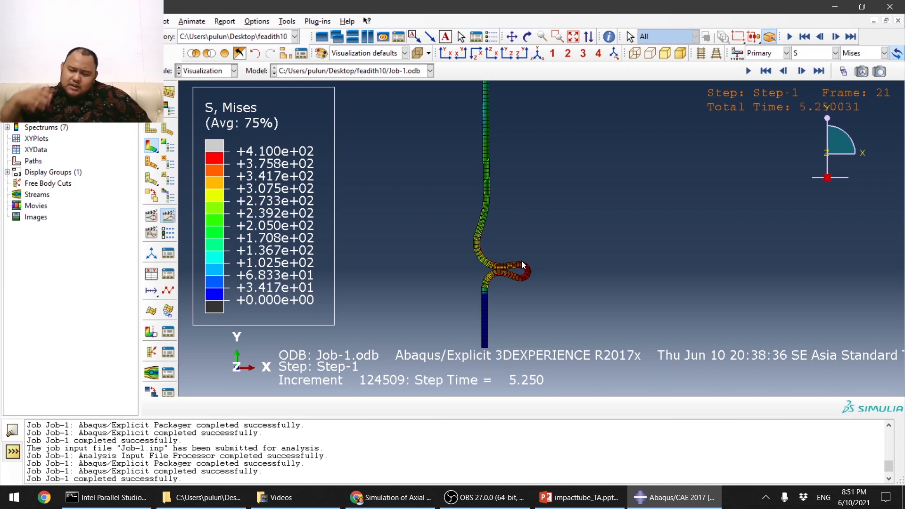
Step: Resume the animation, pause it at frame 48 and inspect the contact between the rigid plate and the tube's top end
{"action": "left_click", "coordinate": [749, 71]}
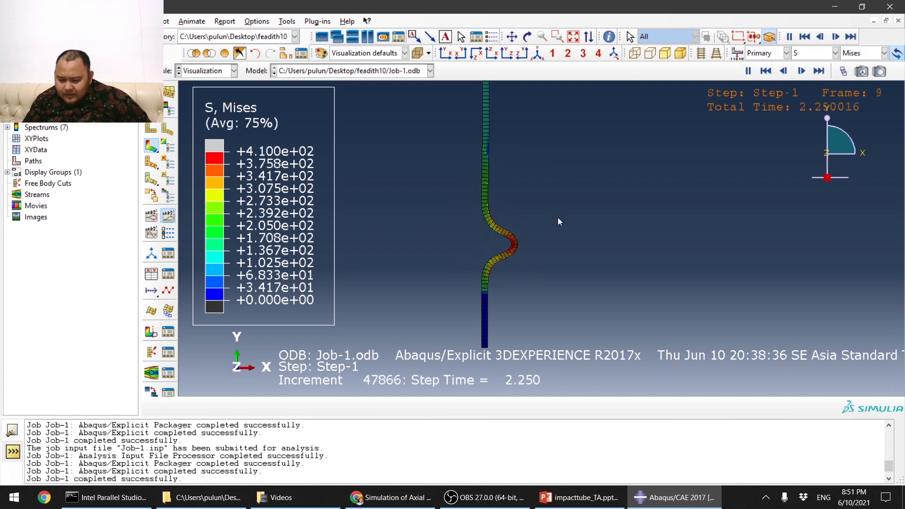
{"action": "left_click", "coordinate": [747, 67]}
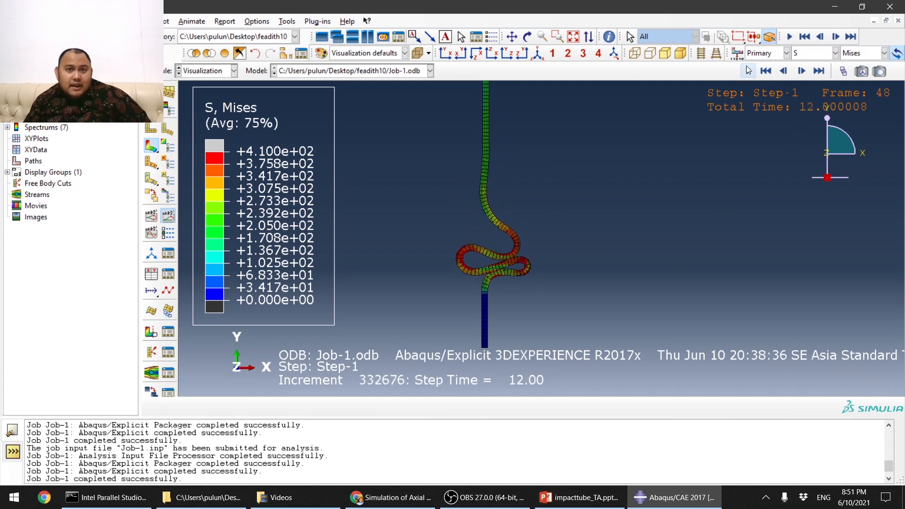
{"action": "scroll", "coordinate": [661, 165], "scroll_direction": "down", "scroll_amount": 4}
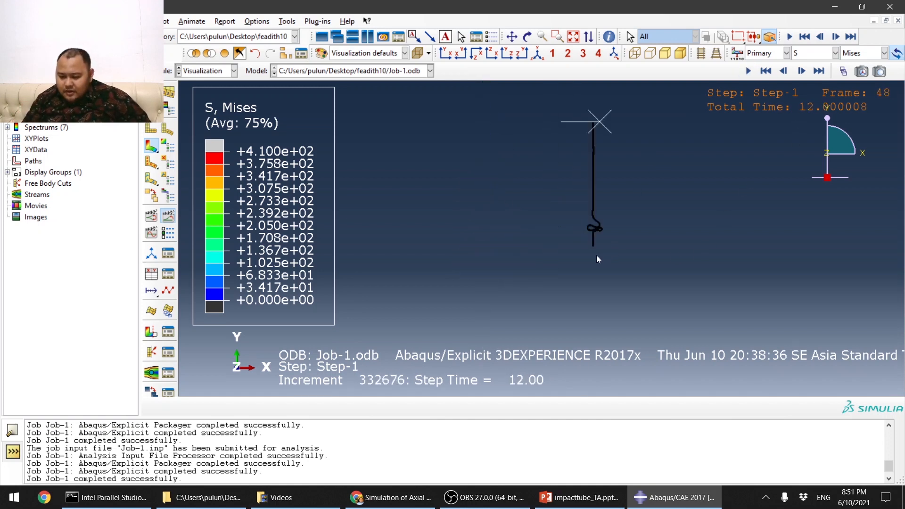
{"action": "scroll", "coordinate": [661, 151], "scroll_direction": "up", "scroll_amount": 6}
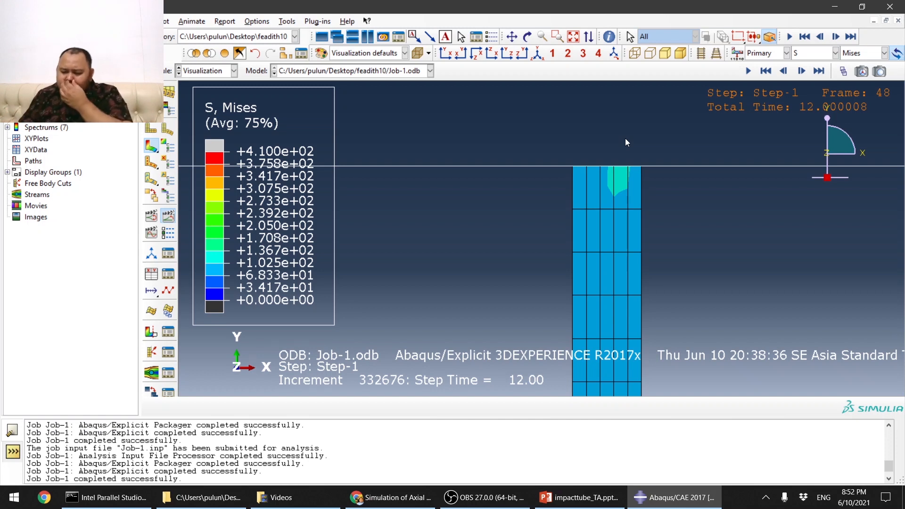
{"action": "scroll", "coordinate": [566, 163], "scroll_direction": "up", "scroll_amount": 15}
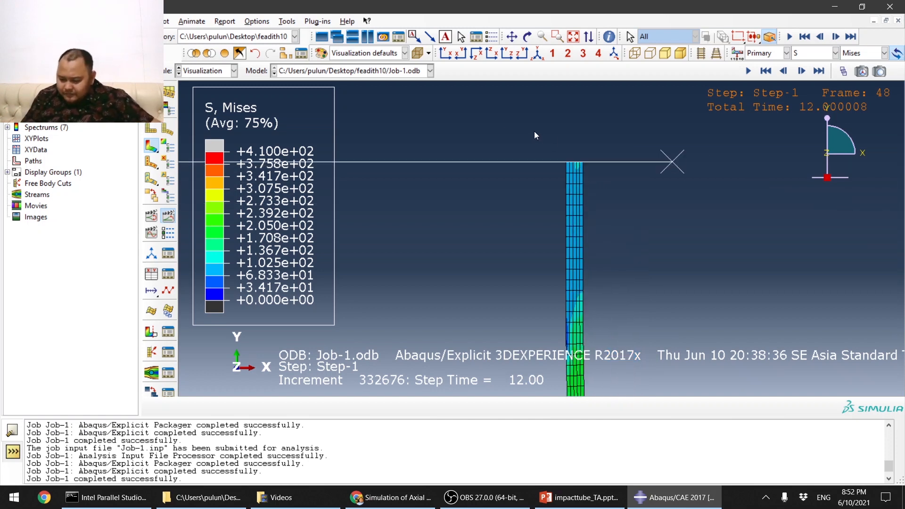
Step: Plot equivalent plastic strain (PEEQ) contours at frame 48 and inspect the tube's lowest fold up close
{"action": "left_click", "coordinate": [820, 53]}
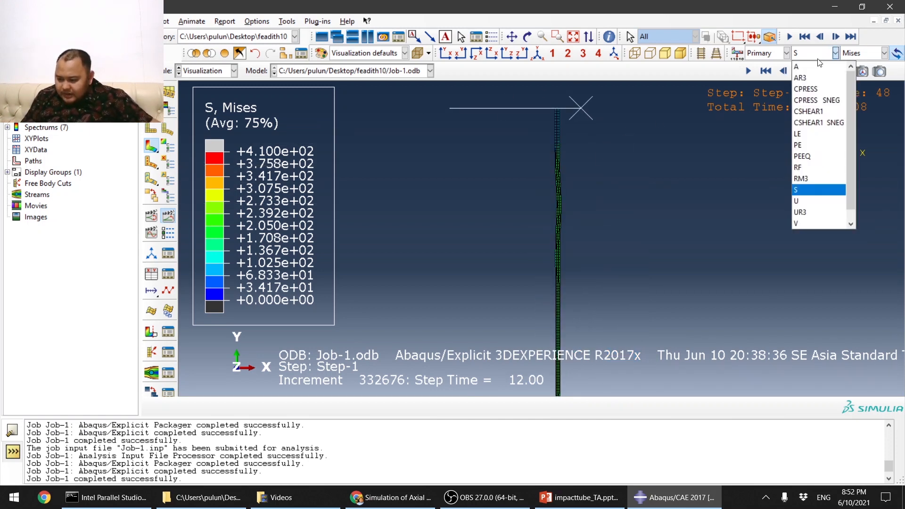
{"action": "left_click", "coordinate": [809, 156]}
{"action": "scroll", "coordinate": [475, 181], "scroll_direction": "down", "scroll_amount": 10}
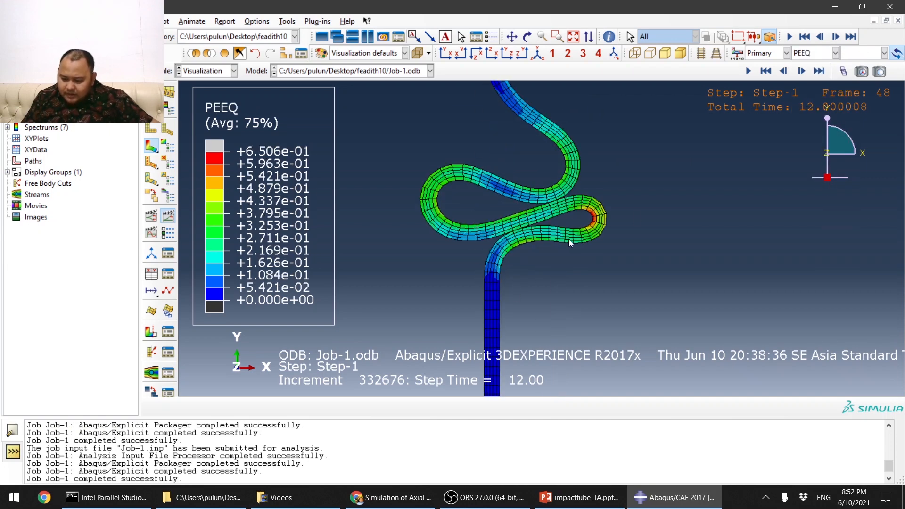
{"action": "scroll", "coordinate": [607, 212], "scroll_direction": "down", "scroll_amount": 5}
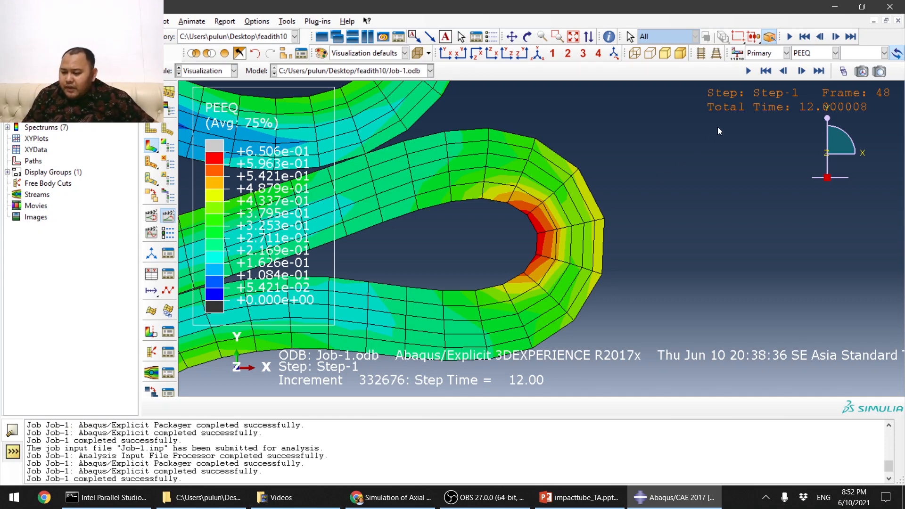
Step: Go to the last frame and examine the PEEQ distribution in the lowest fold and along the whole folded tube
{"action": "left_click", "coordinate": [819, 71]}
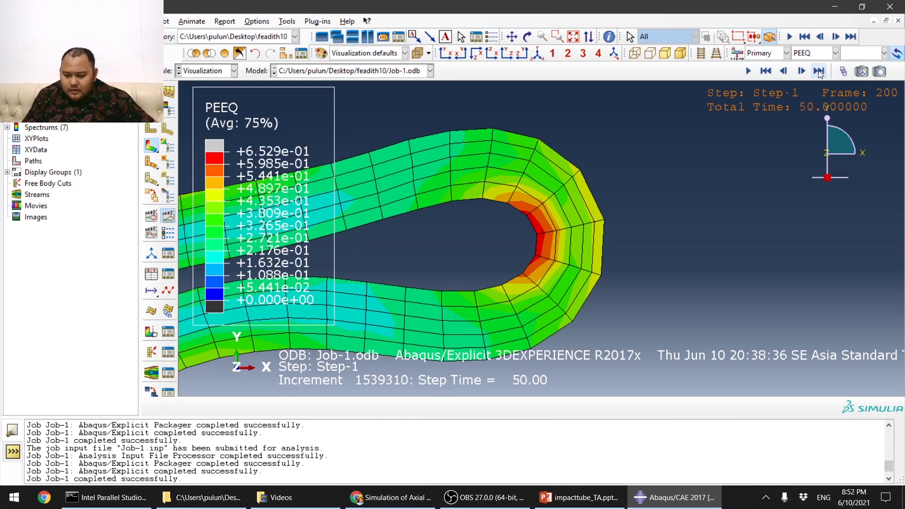
{"action": "scroll", "coordinate": [656, 196], "scroll_direction": "up", "scroll_amount": 6}
{"action": "scroll", "coordinate": [675, 219], "scroll_direction": "down", "scroll_amount": 3}
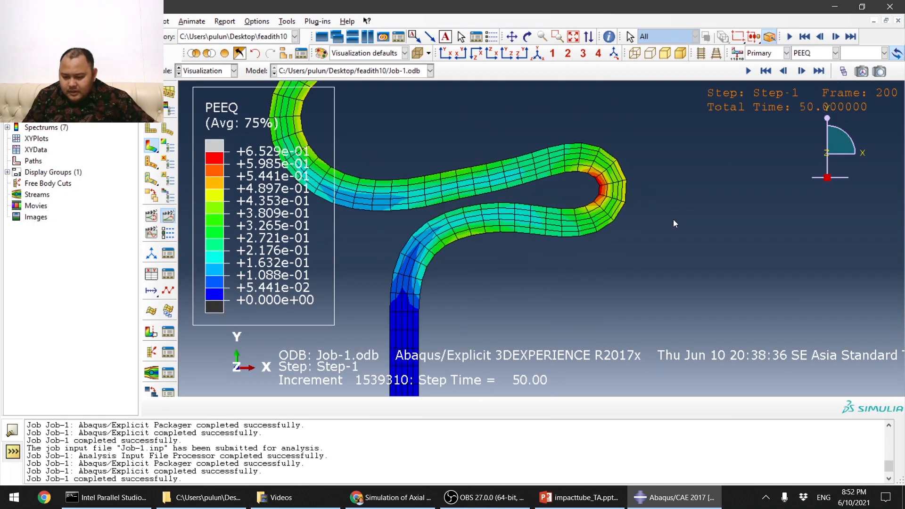
{"action": "scroll", "coordinate": [607, 180], "scroll_direction": "down", "scroll_amount": 2}
{"action": "scroll", "coordinate": [571, 164], "scroll_direction": "down", "scroll_amount": 1}
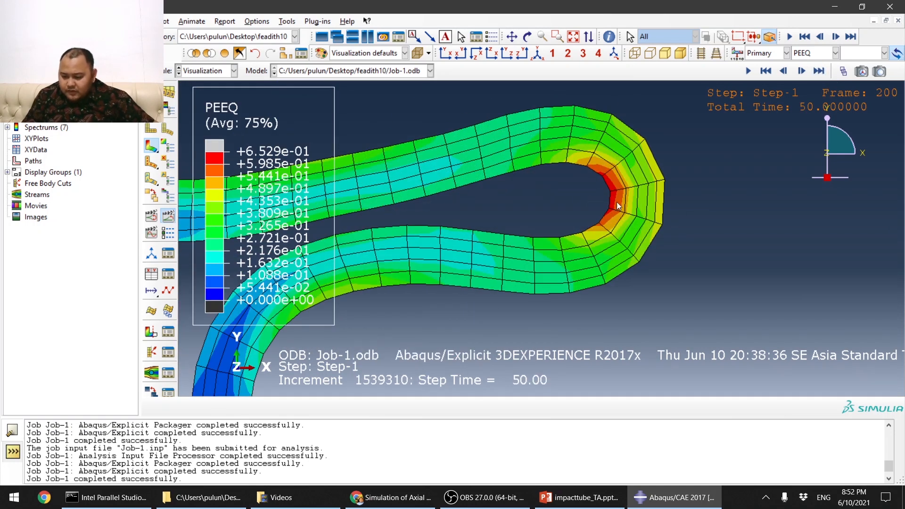
{"action": "scroll", "coordinate": [634, 204], "scroll_direction": "up", "scroll_amount": 5}
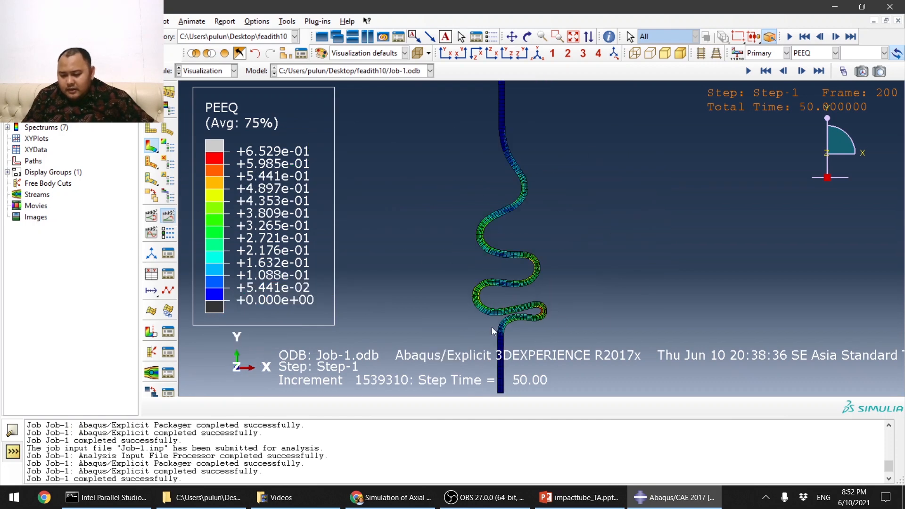
{"action": "scroll", "coordinate": [482, 183], "scroll_direction": "down", "scroll_amount": 1}
{"action": "scroll", "coordinate": [490, 202], "scroll_direction": "up", "scroll_amount": 3}
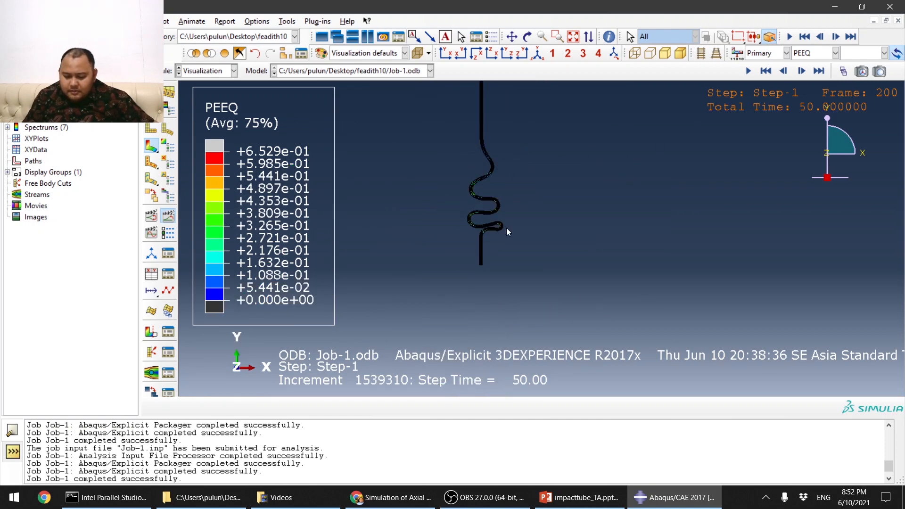
{"action": "scroll", "coordinate": [506, 228], "scroll_direction": "down", "scroll_amount": 4}
Step: Set up XY data from the ODB field output with the Unique Nodal position and the reaction force component RF2
{"action": "left_click", "coordinate": [151, 274]}
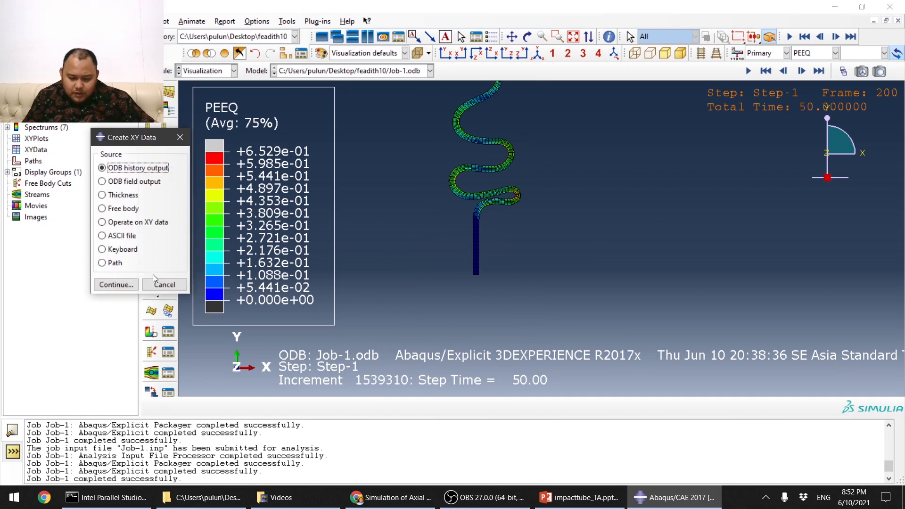
{"action": "left_click", "coordinate": [101, 182]}
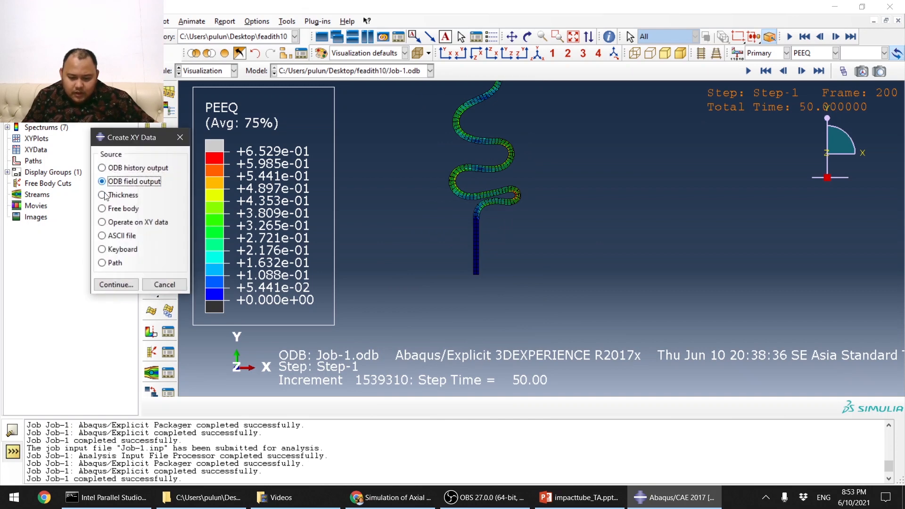
{"action": "left_click", "coordinate": [126, 289]}
{"action": "left_click_drag", "start_coordinate": [266, 278], "coordinate": [404, 101]}
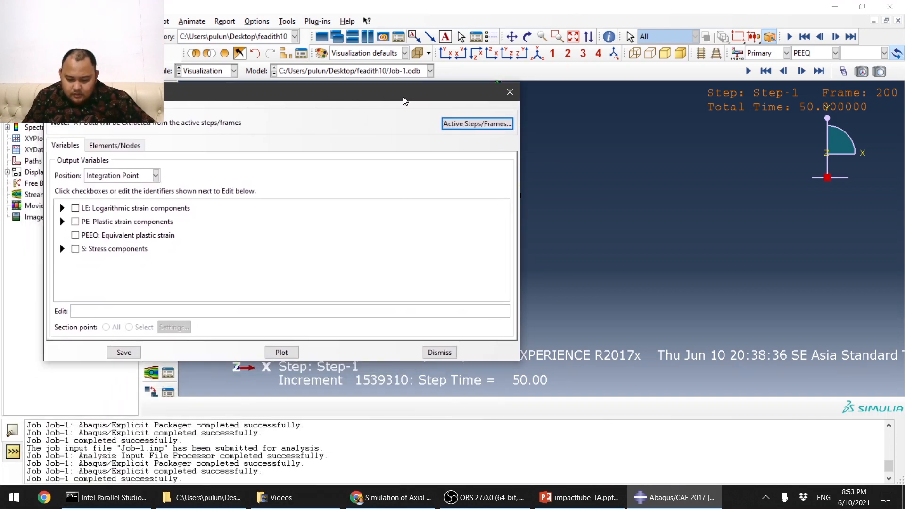
{"action": "left_click", "coordinate": [158, 175]}
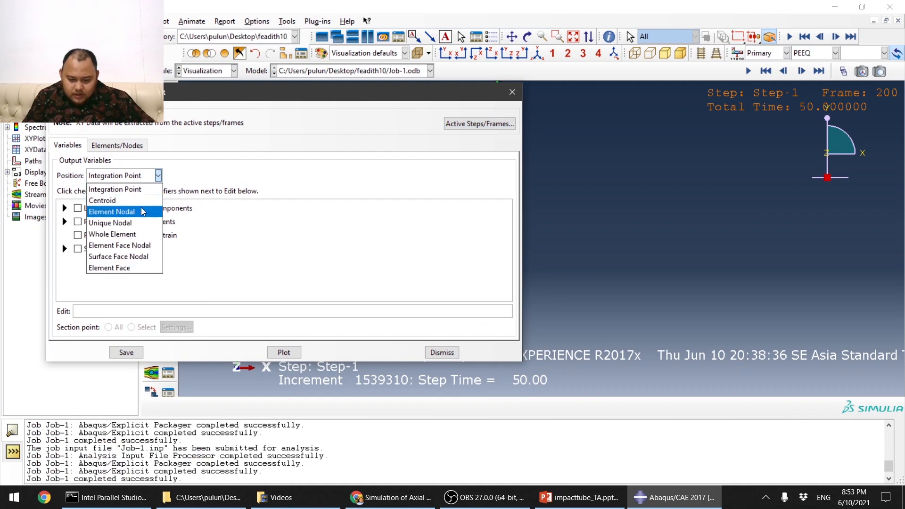
{"action": "left_click", "coordinate": [134, 223]}
{"action": "scroll", "coordinate": [89, 251], "scroll_direction": "down", "scroll_amount": 1}
{"action": "scroll", "coordinate": [89, 251], "scroll_direction": "down", "scroll_amount": 1}
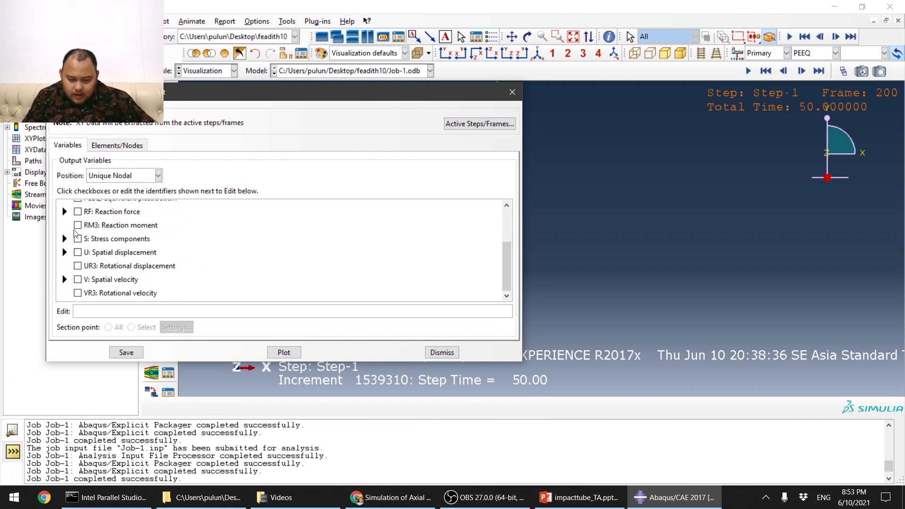
{"action": "left_click", "coordinate": [65, 211]}
{"action": "left_click", "coordinate": [91, 245]}
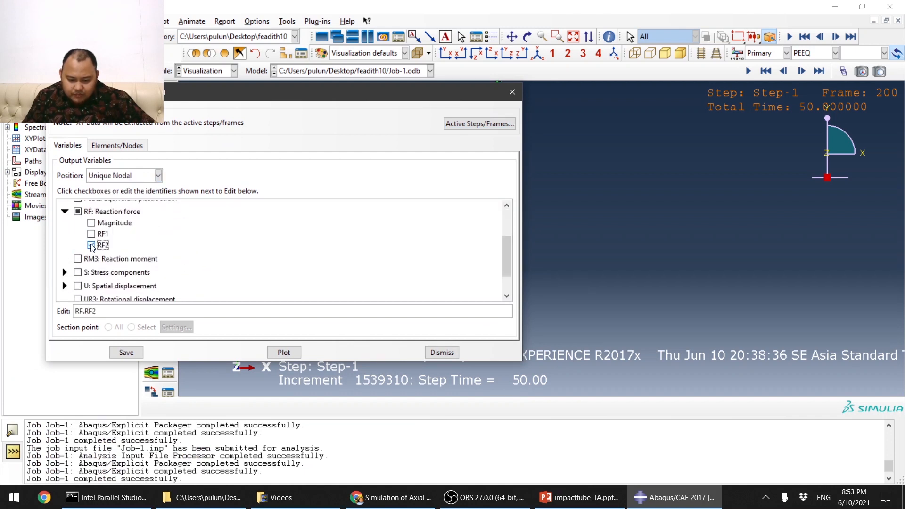
Step: Choose nodes by node sets, turn on viewport highlighting and check which nodes SET-1 to SET-5 and WarnNodeBcIntersectKinCon contain
{"action": "left_click", "coordinate": [129, 147]}
{"action": "left_click", "coordinate": [82, 214]}
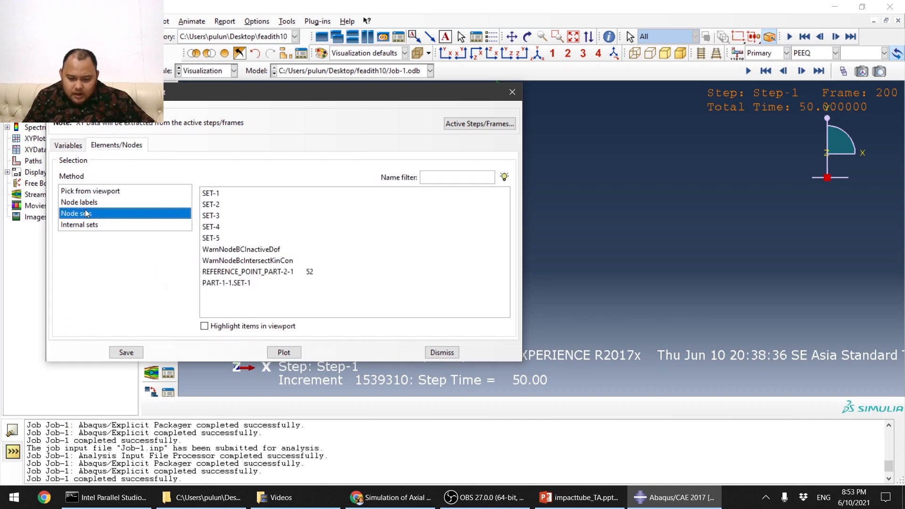
{"action": "left_click_drag", "start_coordinate": [224, 101], "coordinate": [747, 96]}
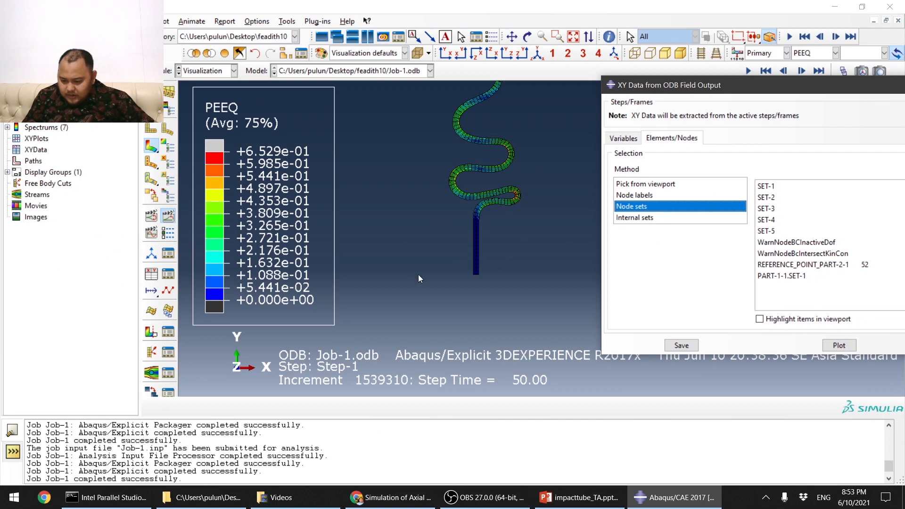
{"action": "left_click", "coordinate": [777, 208]}
{"action": "left_click", "coordinate": [778, 197]}
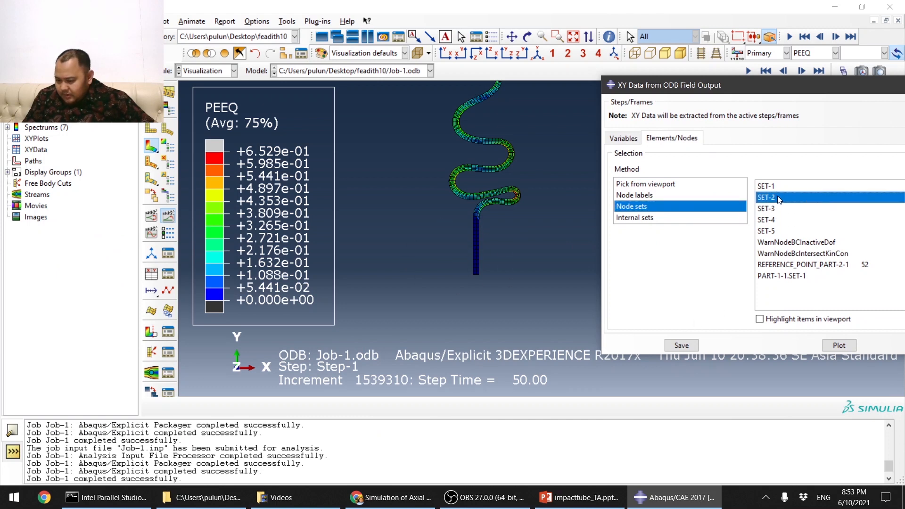
{"action": "left_click", "coordinate": [760, 320]}
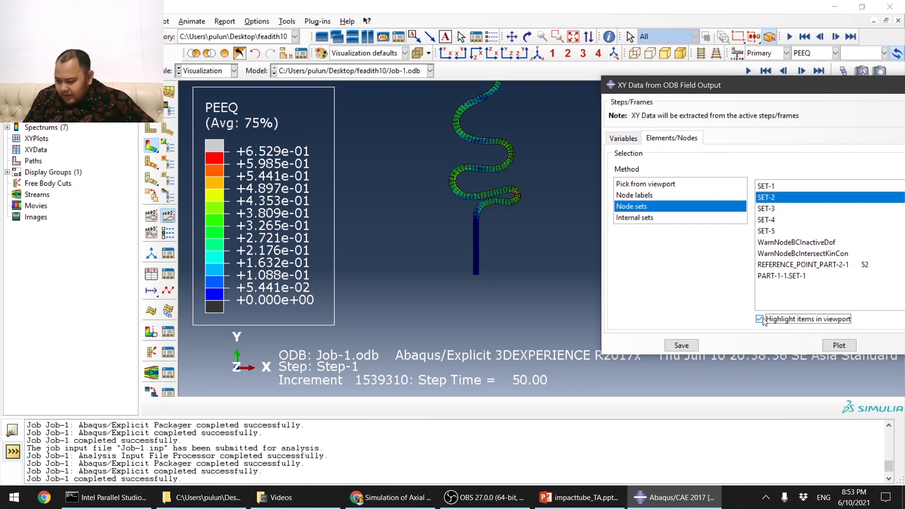
{"action": "left_click", "coordinate": [773, 197]}
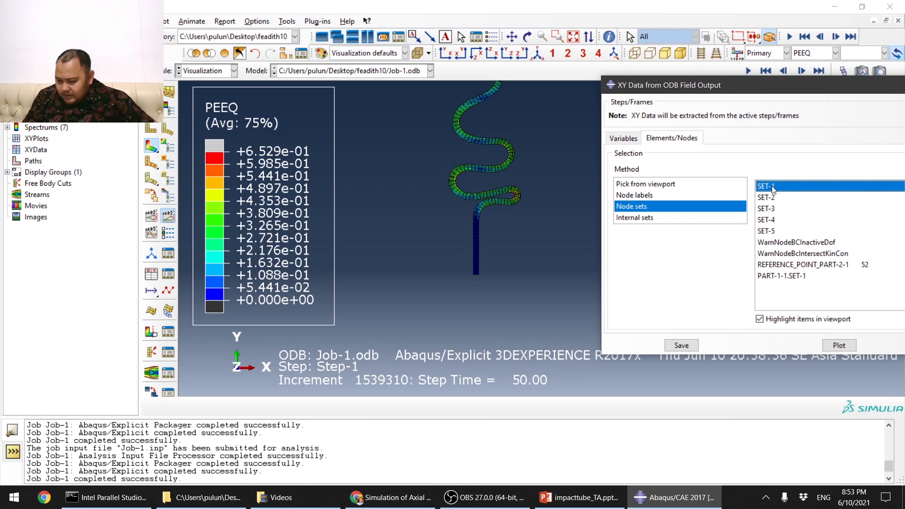
{"action": "left_click", "coordinate": [776, 209]}
{"action": "left_click", "coordinate": [777, 220]}
{"action": "left_click", "coordinate": [777, 232]}
{"action": "left_click", "coordinate": [782, 253]}
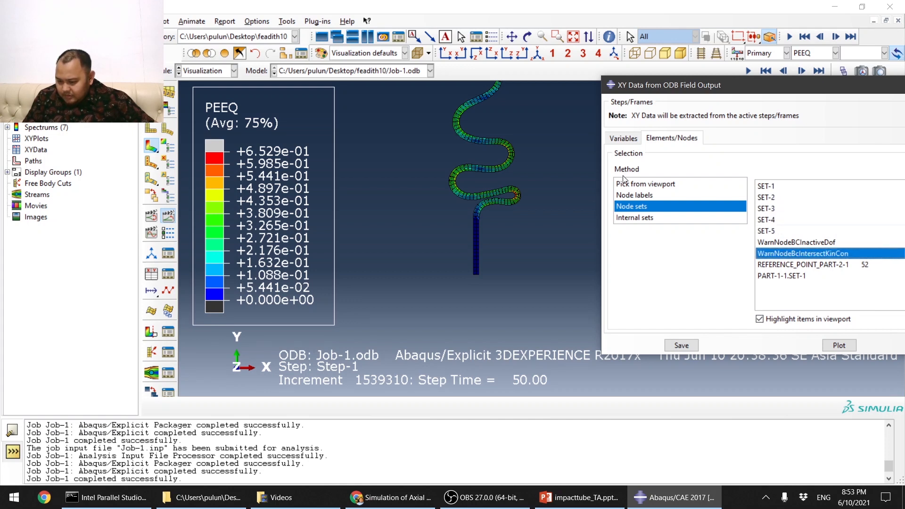
Step: Look at the node labels method, return to node sets and recheck SET-1, SET-3 and SET-4 with the full tube in view
{"action": "left_click", "coordinate": [634, 194]}
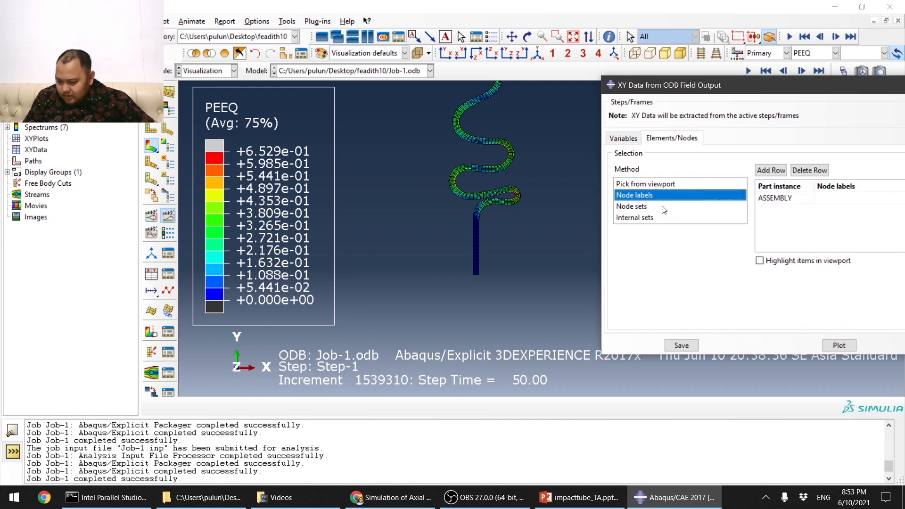
{"action": "left_click", "coordinate": [664, 208]}
{"action": "left_click", "coordinate": [780, 209]}
{"action": "left_click", "coordinate": [784, 221]}
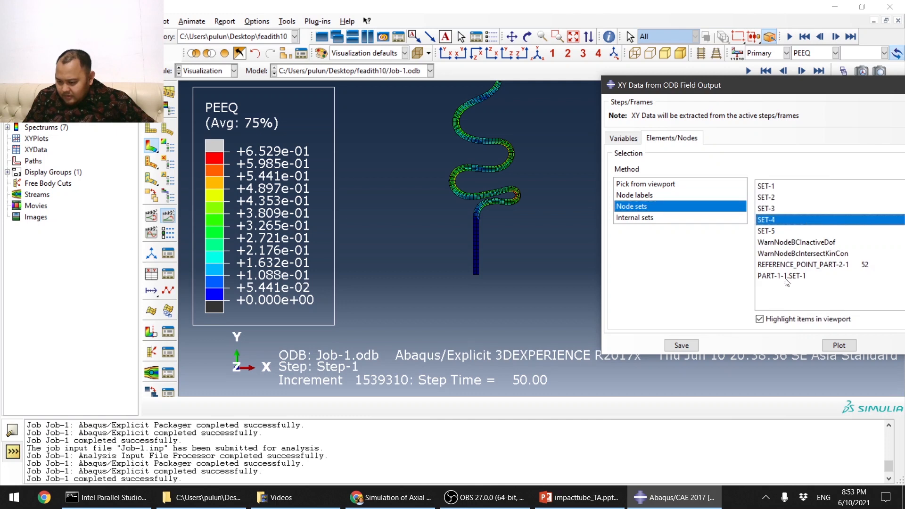
{"action": "left_click", "coordinate": [760, 321]}
{"action": "left_click", "coordinate": [760, 321]}
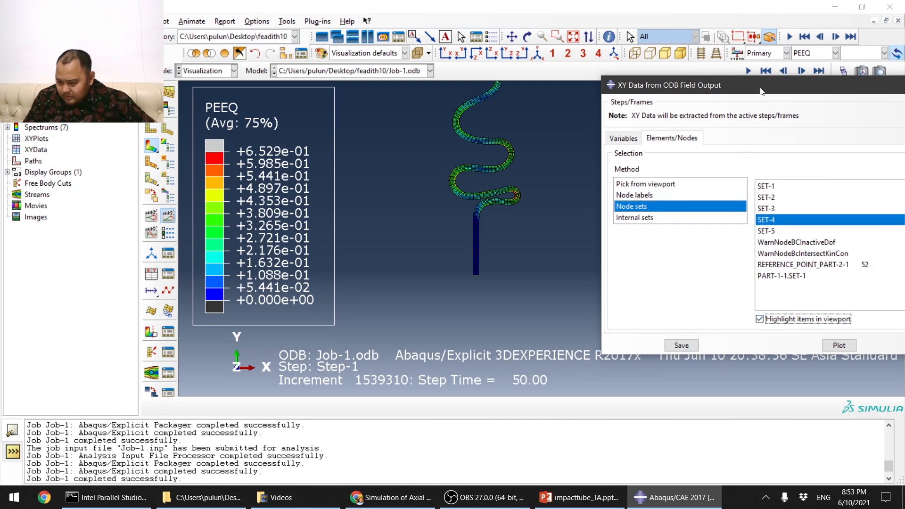
{"action": "left_click_drag", "start_coordinate": [761, 91], "coordinate": [185, 207]}
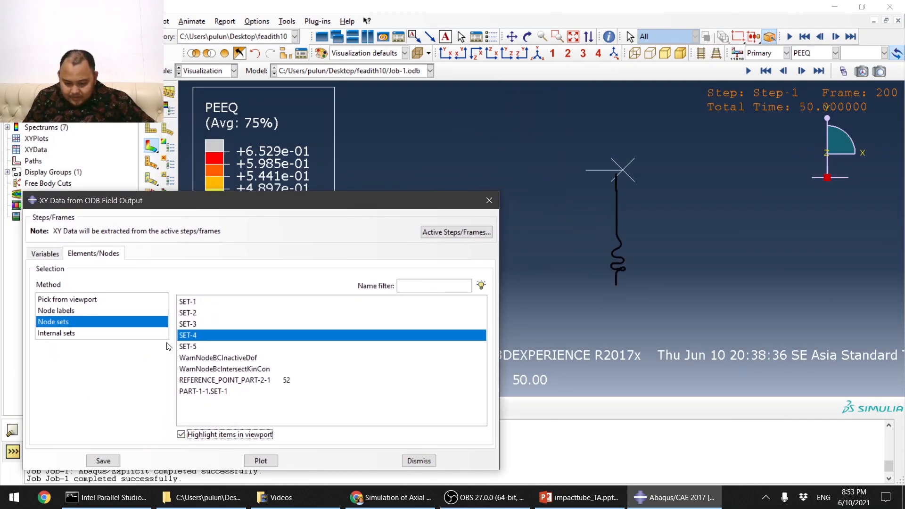
{"action": "left_click_drag", "start_coordinate": [196, 322], "coordinate": [200, 313]}
{"action": "left_click", "coordinate": [207, 300]}
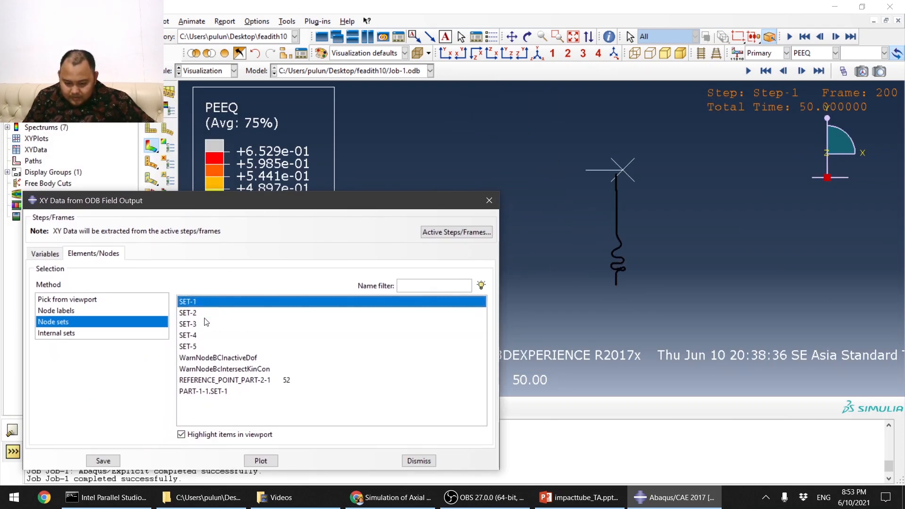
Step: Reopen the field output XY data extraction, highlight node set SET-3, look for it on the tube and close the dialog
{"action": "left_click", "coordinate": [489, 200]}
{"action": "left_click", "coordinate": [156, 273]}
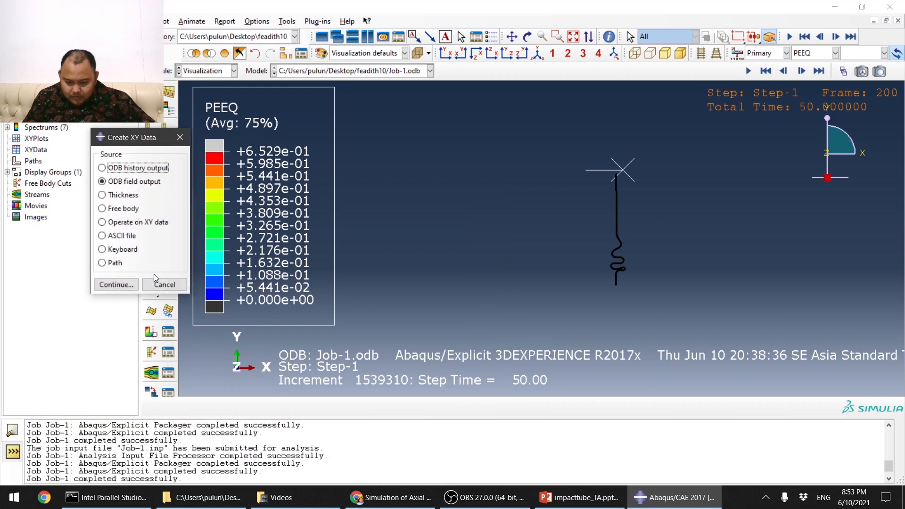
{"action": "left_click", "coordinate": [116, 284]}
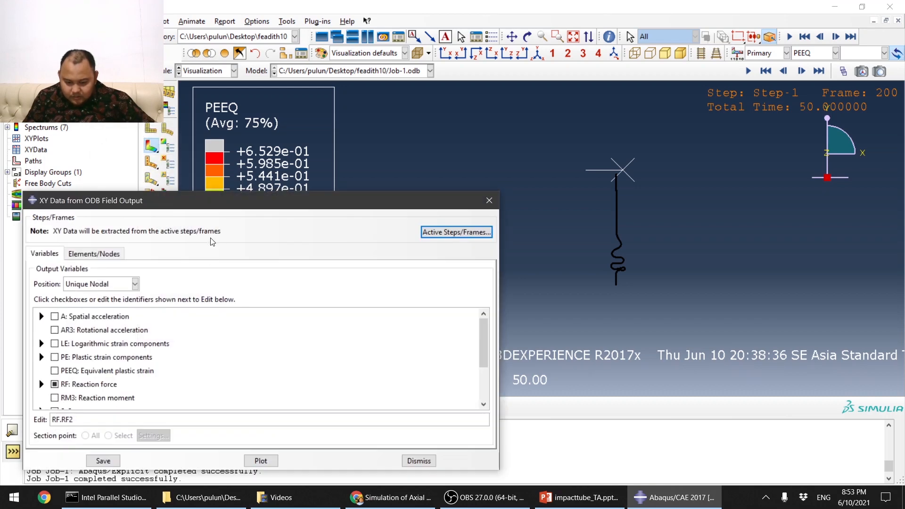
{"action": "left_click", "coordinate": [99, 255]}
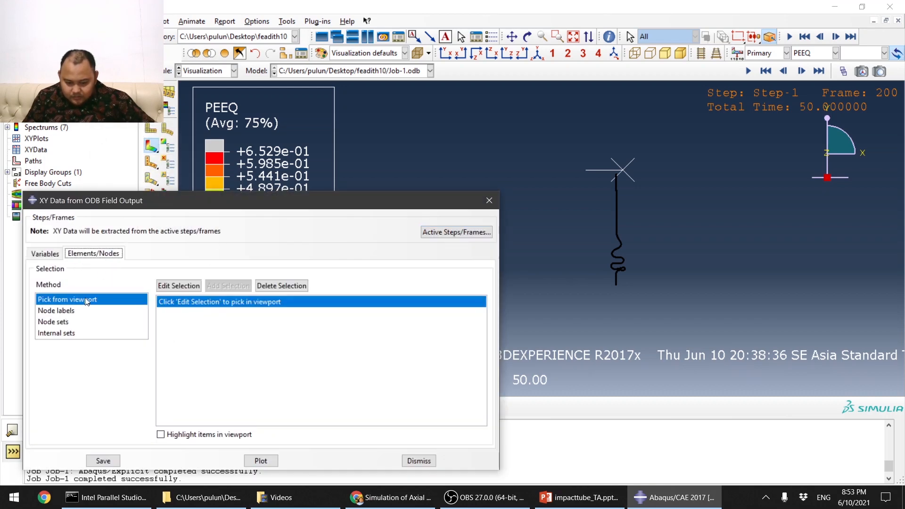
{"action": "left_click", "coordinate": [74, 322]}
{"action": "left_click", "coordinate": [181, 434]}
{"action": "left_click", "coordinate": [210, 324]}
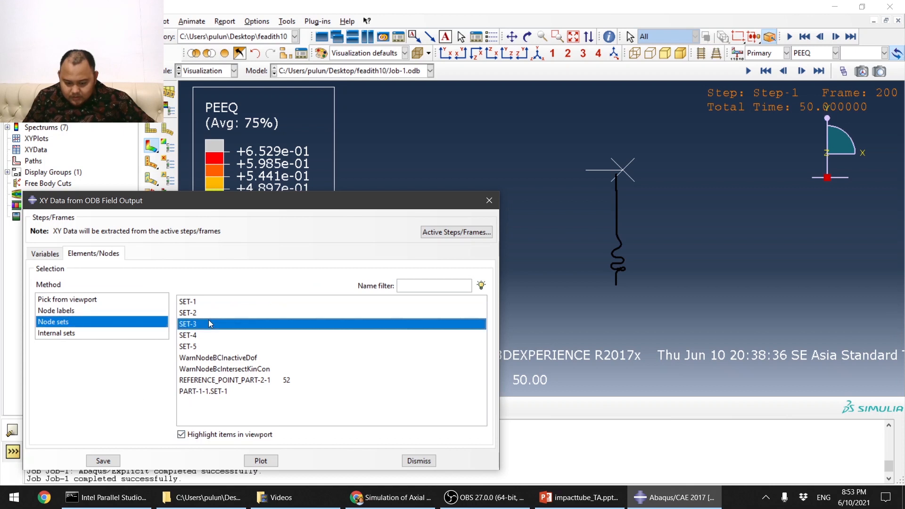
{"action": "scroll", "coordinate": [659, 286], "scroll_direction": "down", "scroll_amount": 6}
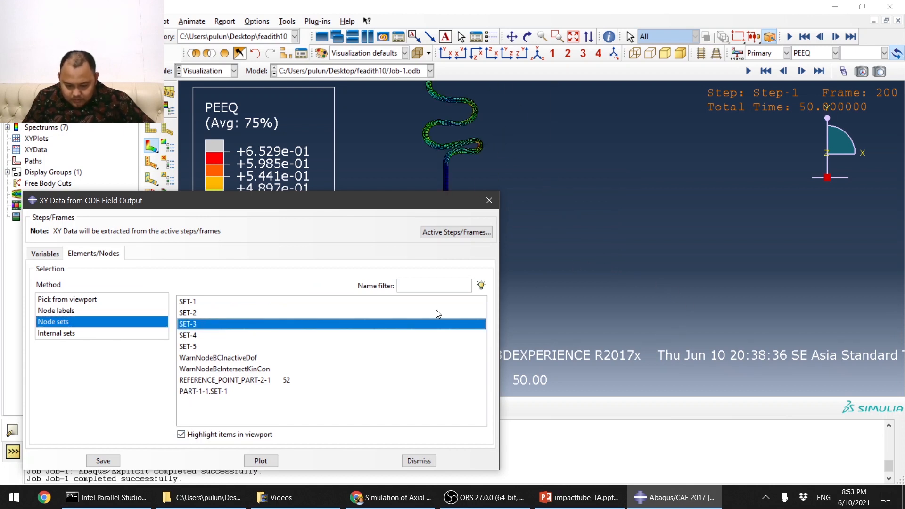
{"action": "scroll", "coordinate": [661, 278], "scroll_direction": "up", "scroll_amount": 2}
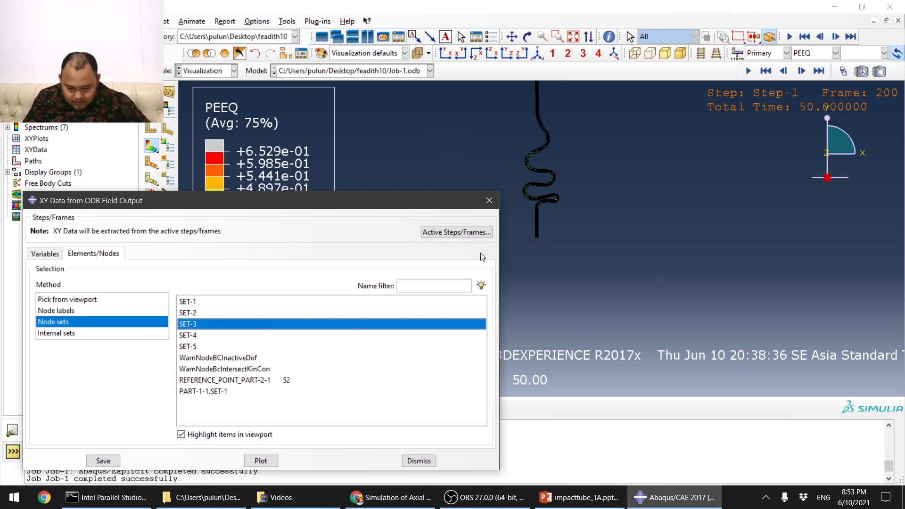
{"action": "left_click", "coordinate": [486, 206]}
{"action": "left_click", "coordinate": [287, 22]}
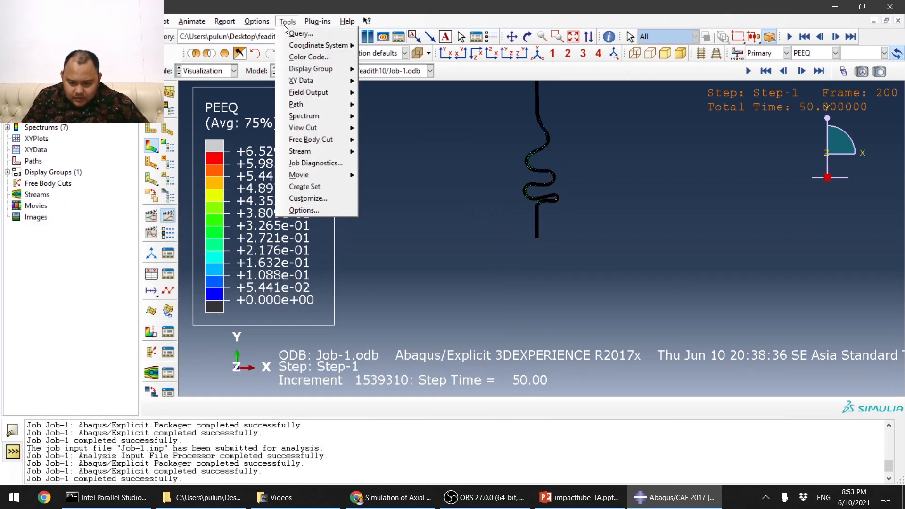
{"action": "left_click", "coordinate": [253, 23]}
{"action": "left_click", "coordinate": [182, 21]}
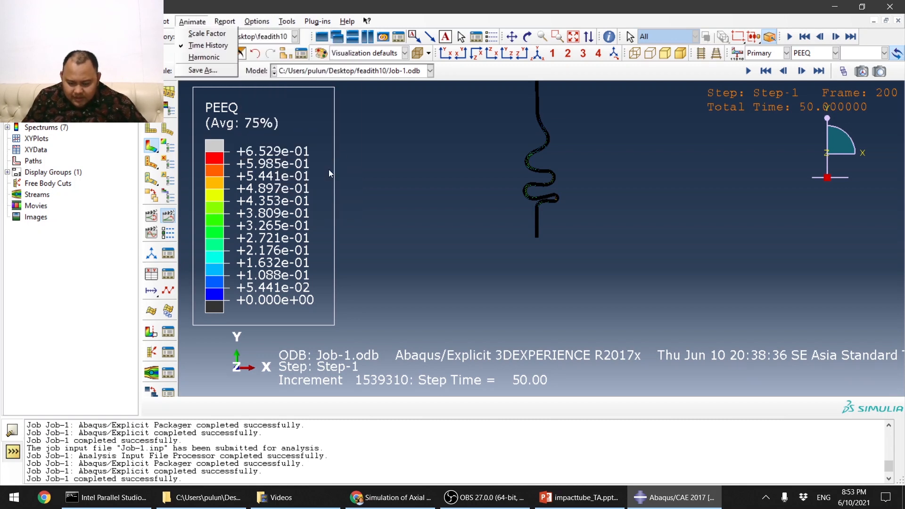
{"action": "left_click", "coordinate": [296, 186]}
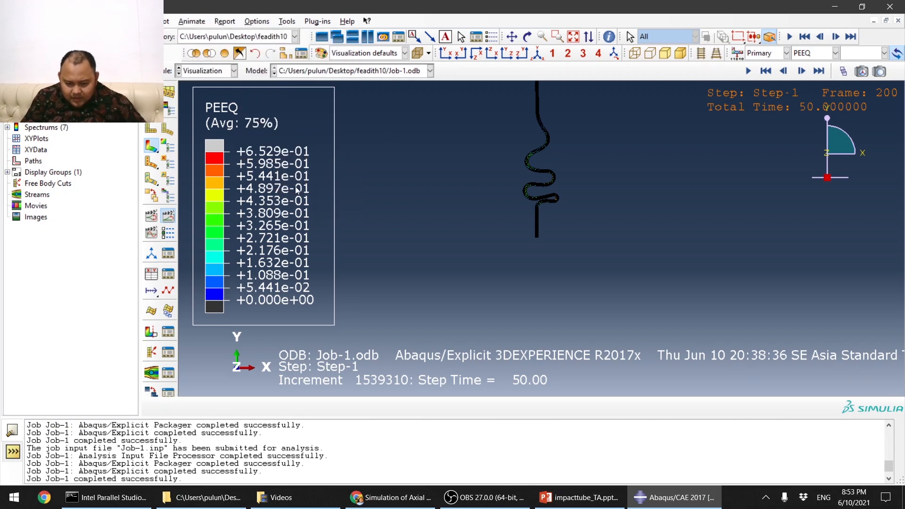
Step: Reopen the XY data extraction from ODB field output and choose nodes by node sets with viewport highlighting
{"action": "left_click", "coordinate": [151, 274]}
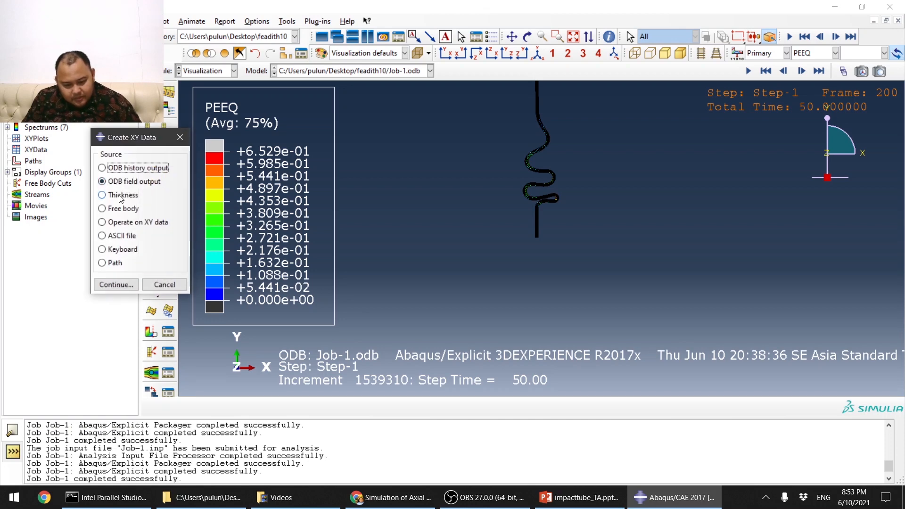
{"action": "left_click", "coordinate": [114, 285]}
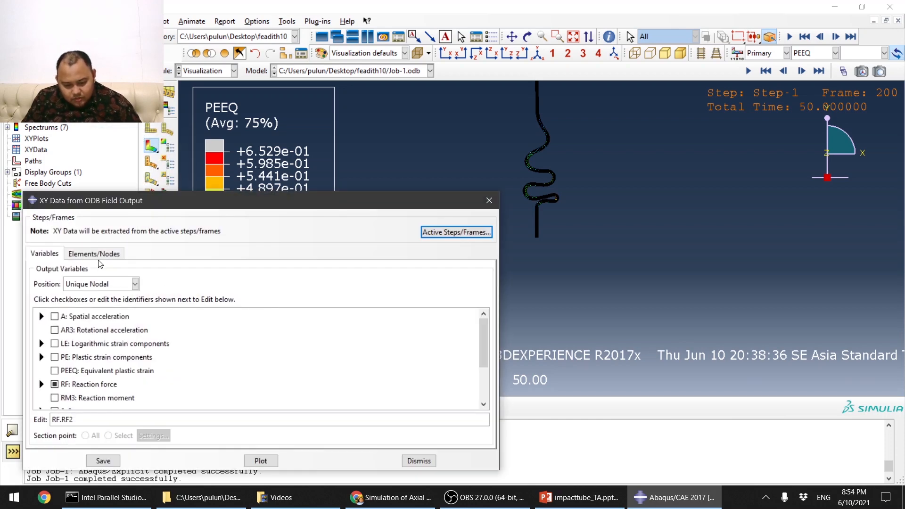
{"action": "left_click", "coordinate": [105, 258]}
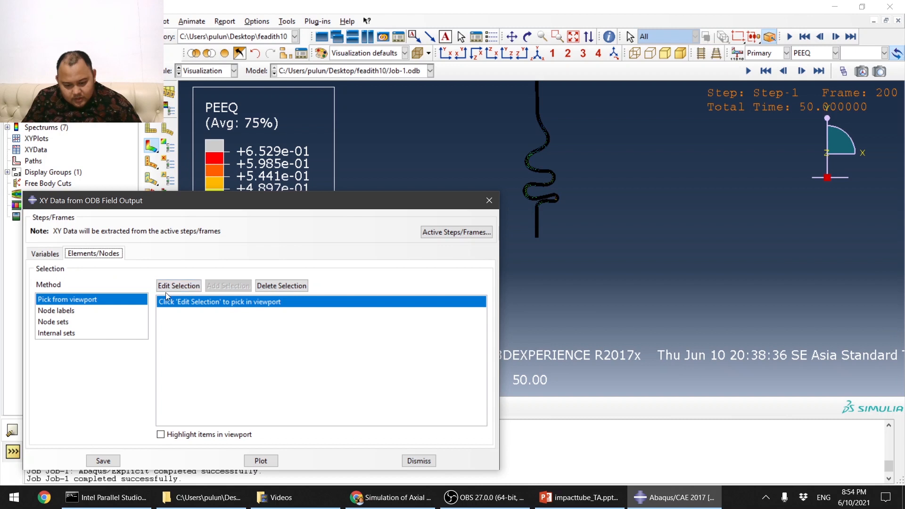
{"action": "left_click", "coordinate": [177, 286]}
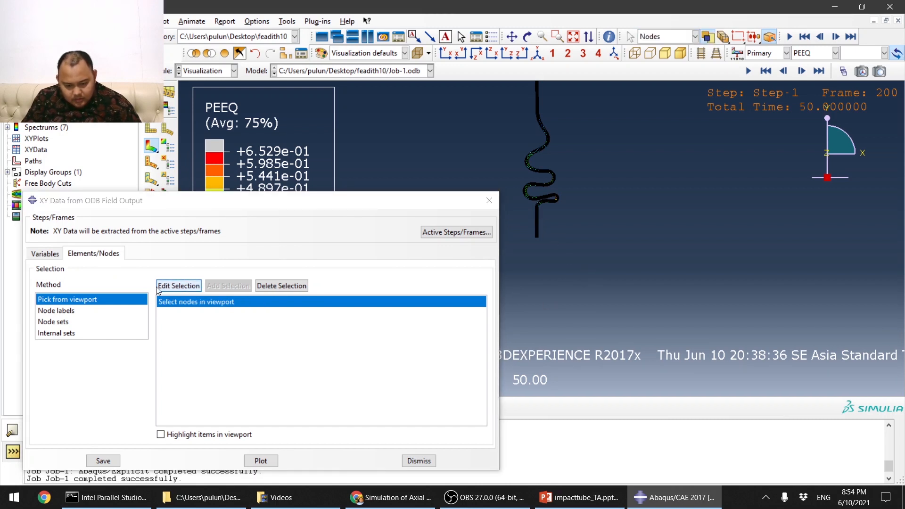
{"action": "left_click", "coordinate": [76, 322]}
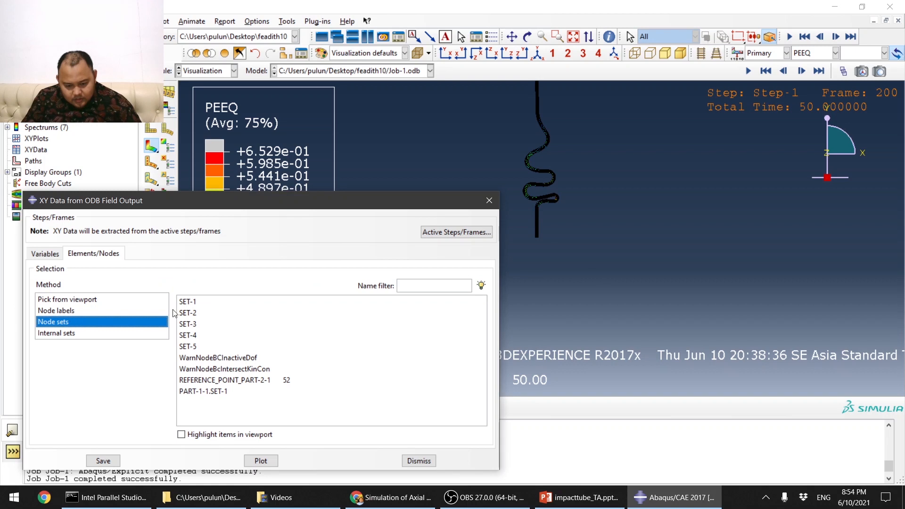
{"action": "left_click", "coordinate": [182, 434]}
Step: Check which nodes PART-1-1.SET-1, REFERENCE_POINT_PART-2-1, WarnNodeBcIntersectKinCon, WarnNodeBCInactiveDof and SET-5 contain
{"action": "left_click", "coordinate": [200, 391]}
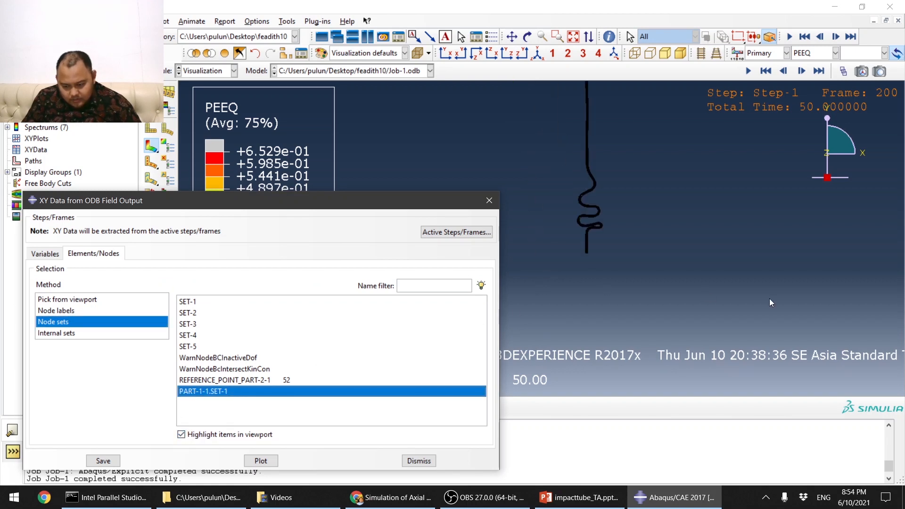
{"action": "left_click", "coordinate": [207, 382]}
{"action": "left_click", "coordinate": [216, 368]}
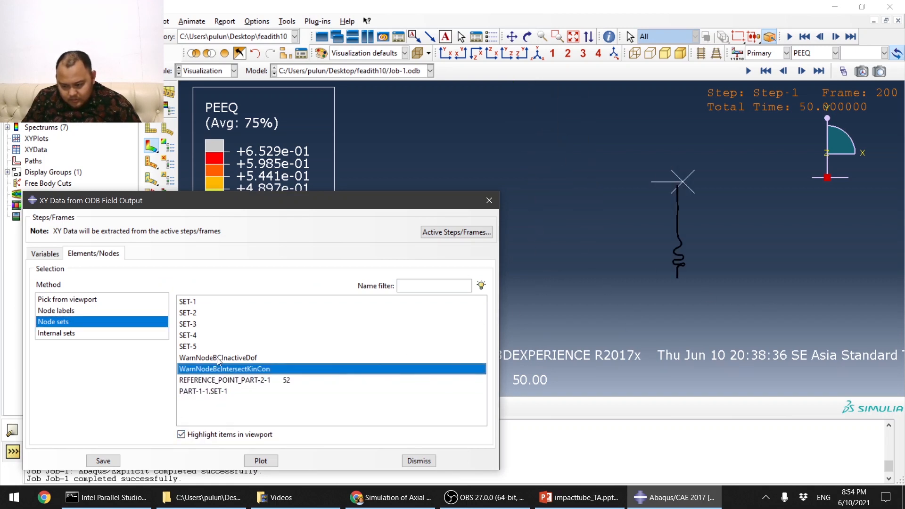
{"action": "left_click", "coordinate": [218, 358]}
{"action": "left_click", "coordinate": [193, 345]}
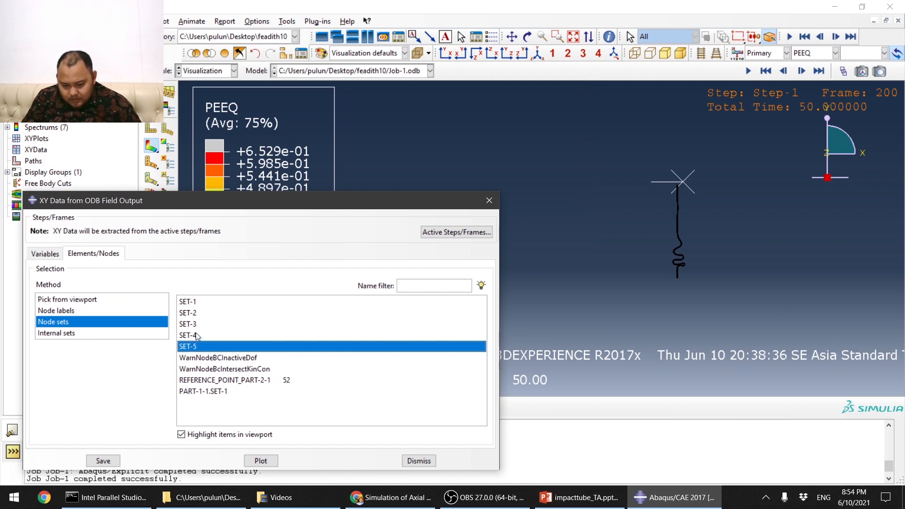
Step: Save the RF2 XY data of node set SET-4 under default names
{"action": "left_click", "coordinate": [197, 335]}
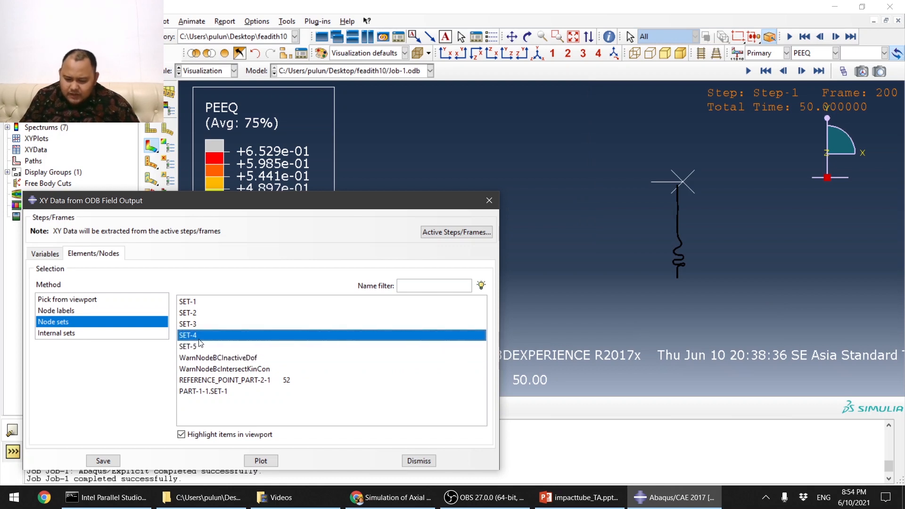
{"action": "left_click", "coordinate": [116, 457]}
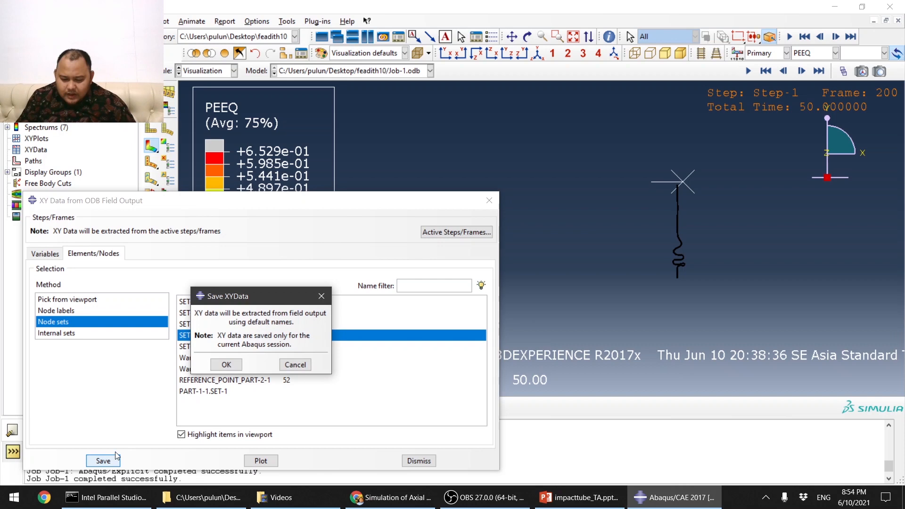
{"action": "left_click", "coordinate": [226, 364]}
{"action": "left_click_drag", "start_coordinate": [277, 206], "coordinate": [422, 112]}
{"action": "left_click_drag", "start_coordinate": [257, 108], "coordinate": [389, 134]}
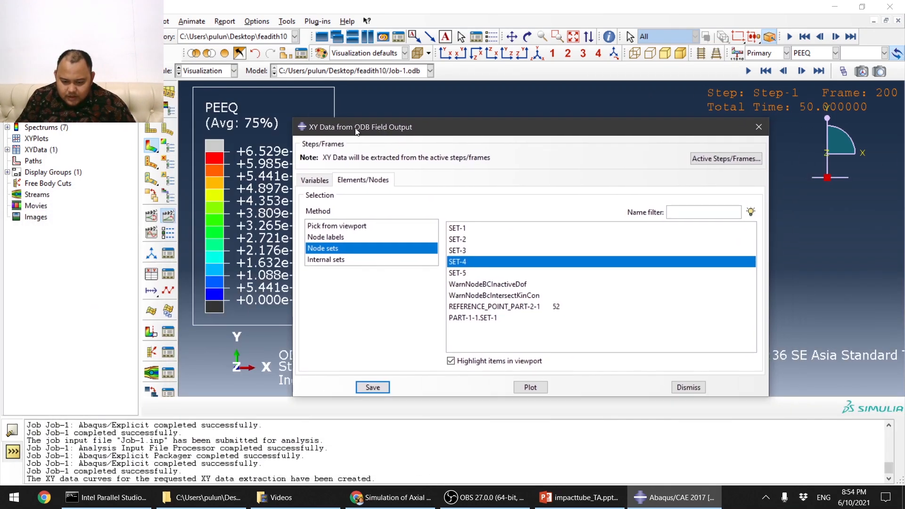
Step: Delete the saved RF2 curve of PART-2-1 node 52 from the session's XY data
{"action": "left_click", "coordinate": [168, 274]}
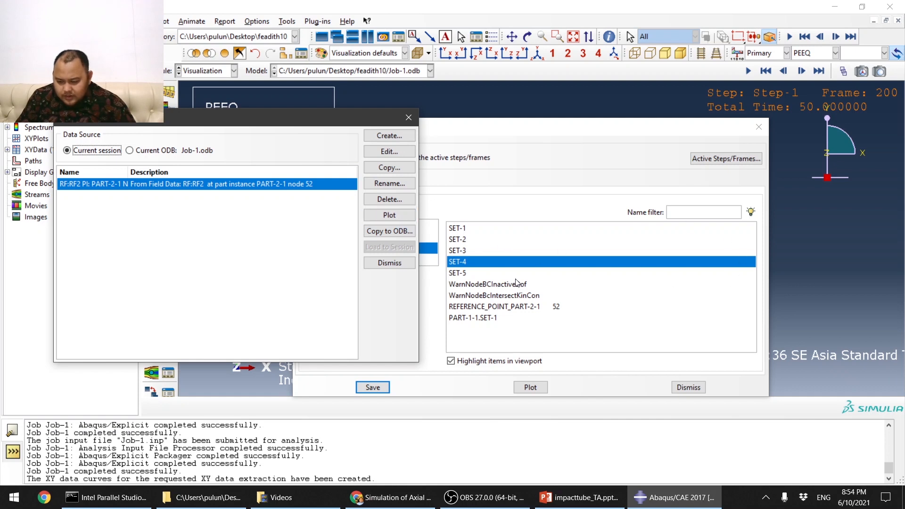
{"action": "left_click", "coordinate": [398, 199]}
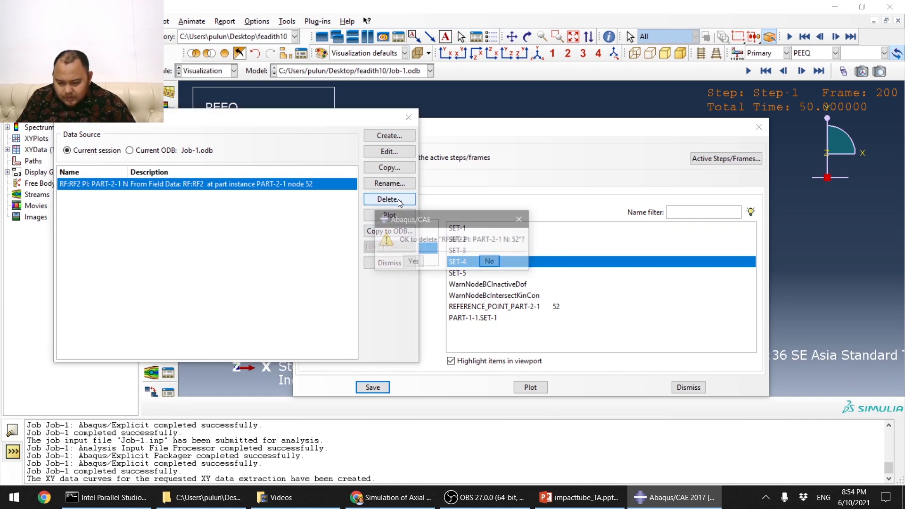
{"action": "left_click", "coordinate": [410, 265]}
Step: Save the RF2 XY data of node set SET-1 under default names and close the field output extraction
{"action": "left_click", "coordinate": [465, 229]}
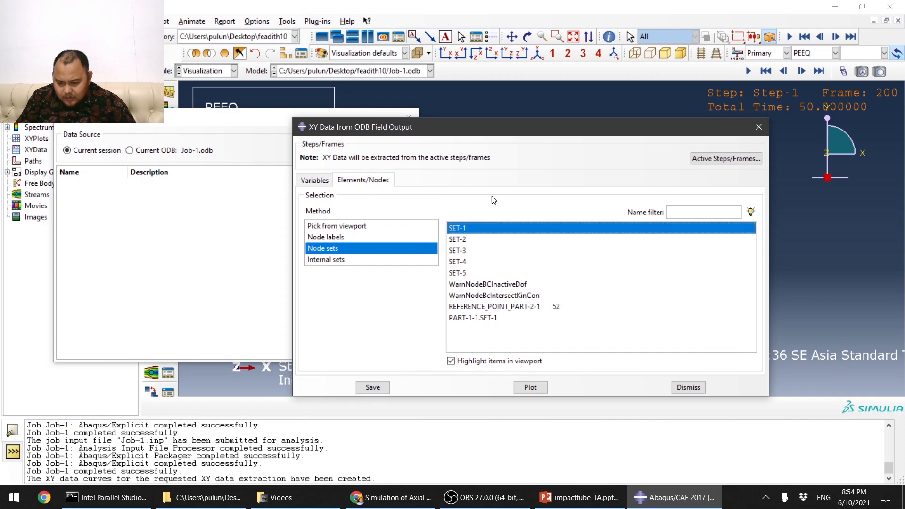
{"action": "left_click_drag", "start_coordinate": [507, 134], "coordinate": [296, 164]}
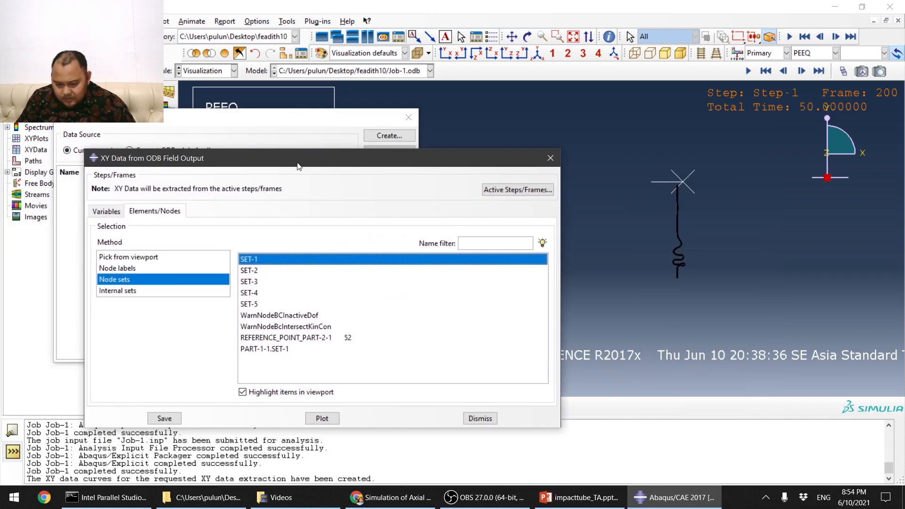
{"action": "left_click", "coordinate": [164, 418]}
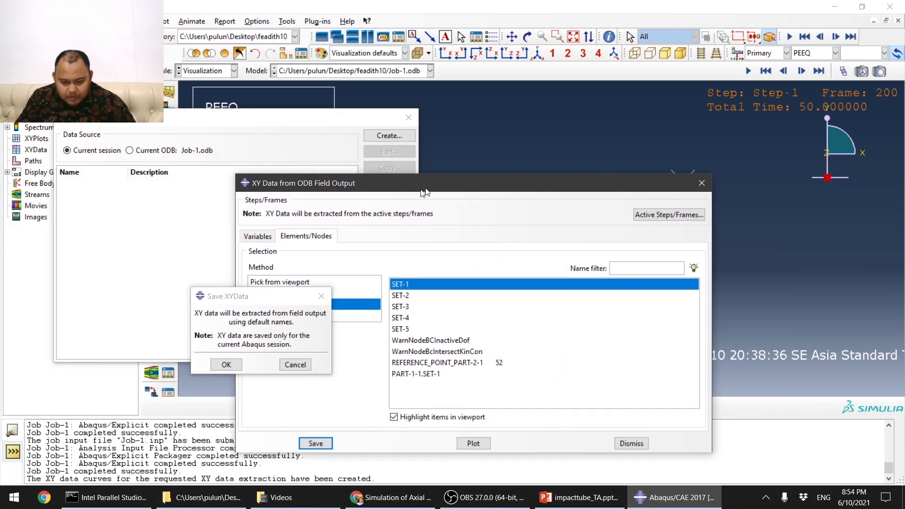
{"action": "left_click", "coordinate": [226, 365]}
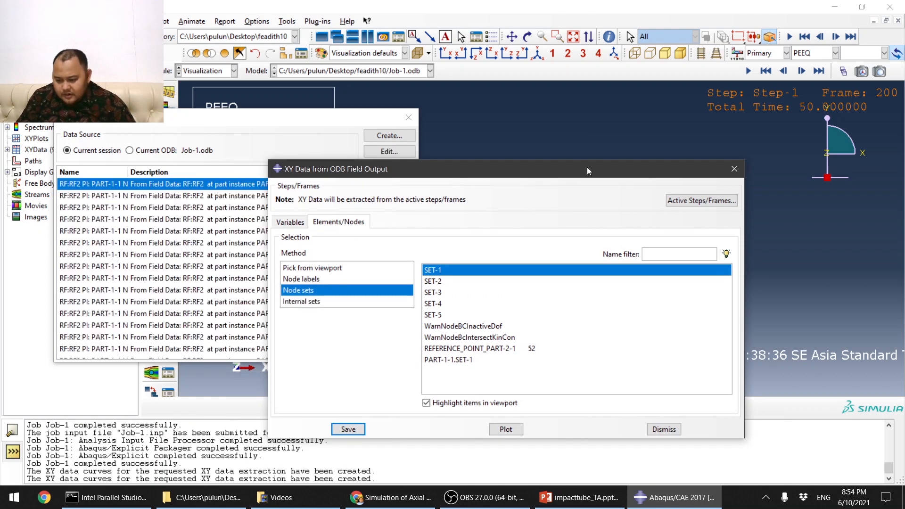
{"action": "left_click_drag", "start_coordinate": [586, 171], "coordinate": [515, 165]}
{"action": "left_click", "coordinate": [662, 162]}
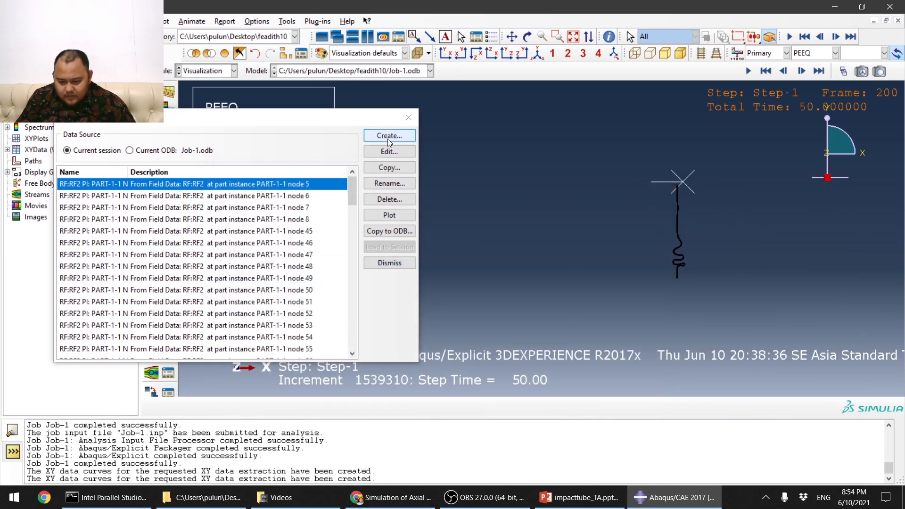
Step: Plot the RF2 curve of PART-1-1 node 5 against time and close the XY Data Manager
{"action": "left_click", "coordinate": [394, 216]}
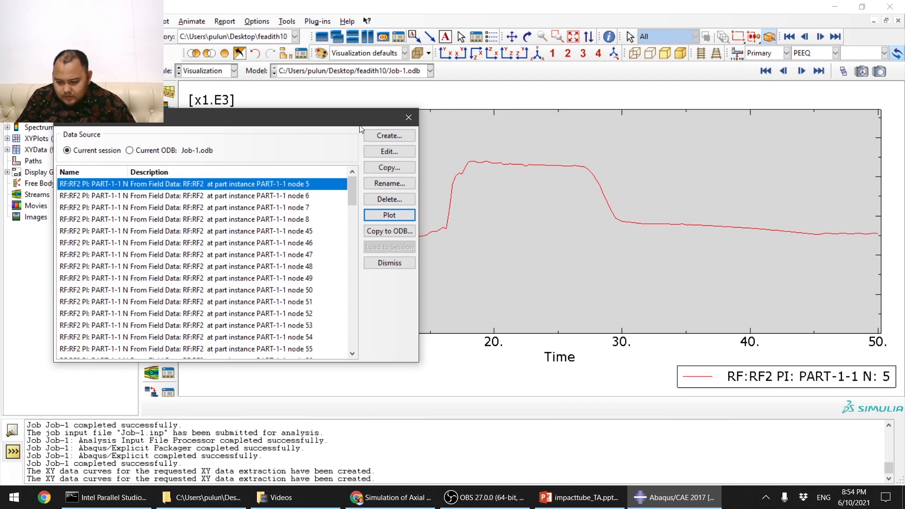
{"action": "left_click_drag", "start_coordinate": [351, 116], "coordinate": [473, 141]}
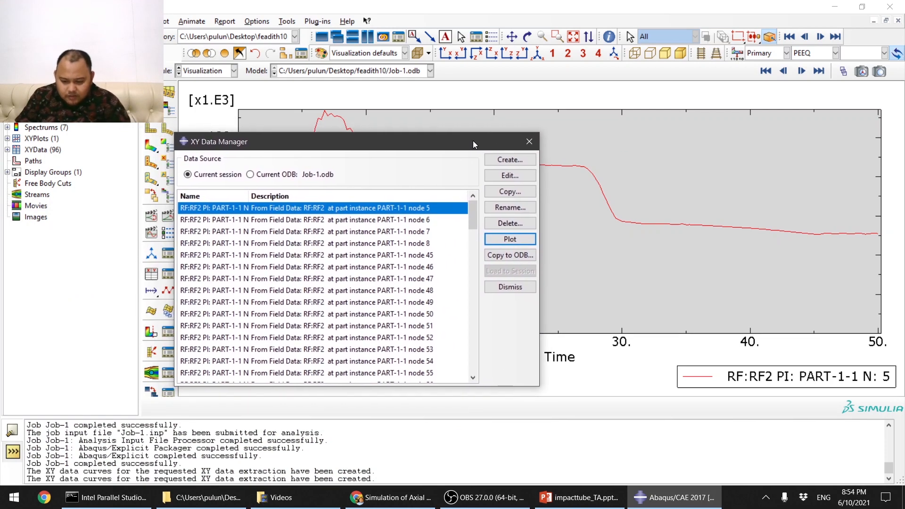
{"action": "left_click", "coordinate": [509, 287]}
Step: Switch to the Job module and look at Job-1 in the Job Manager
{"action": "left_click", "coordinate": [217, 72]}
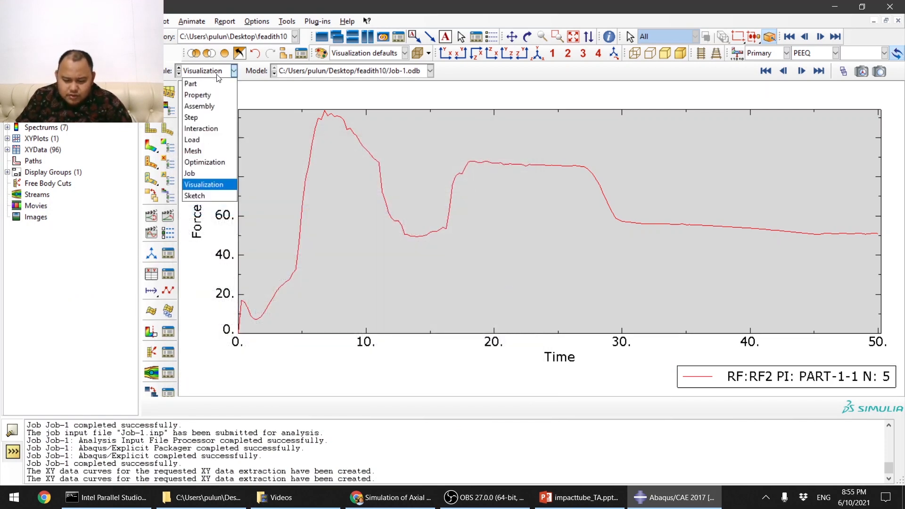
{"action": "left_click", "coordinate": [202, 177]}
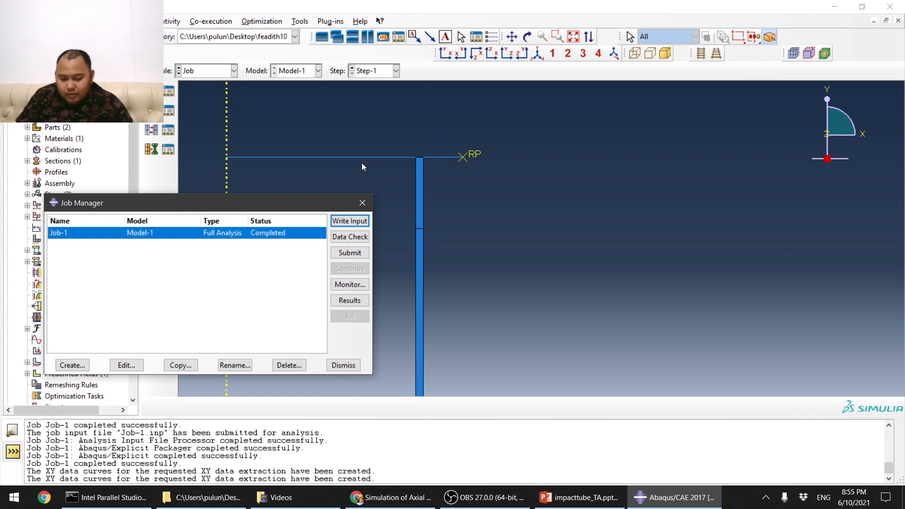
{"action": "left_click", "coordinate": [207, 73]}
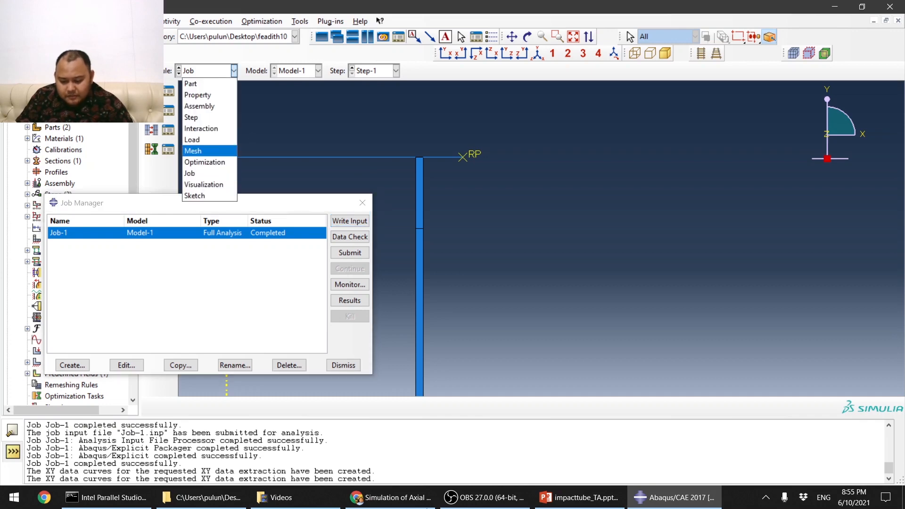
{"action": "left_click", "coordinate": [481, 495]}
{"action": "left_click", "coordinate": [481, 495]}
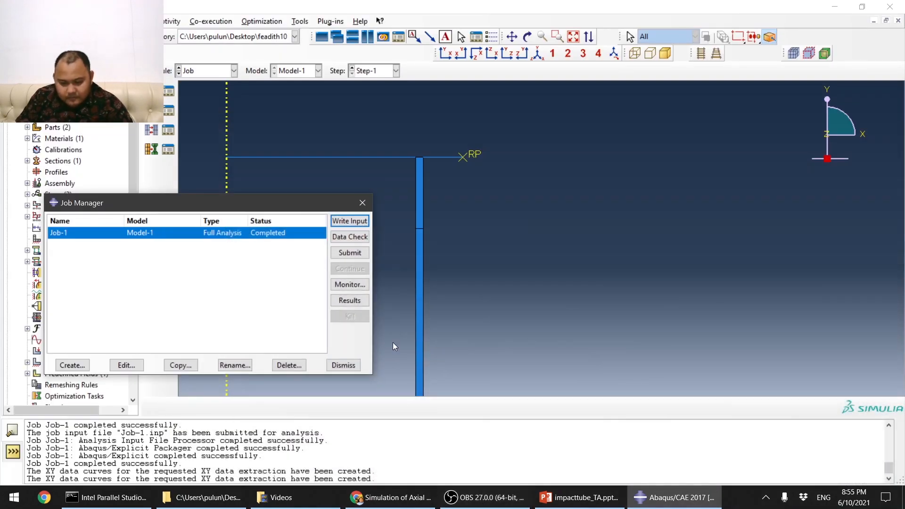
Step: Switch to the Mesh module and work on Part-1 instead of the assembly
{"action": "left_click", "coordinate": [234, 71]}
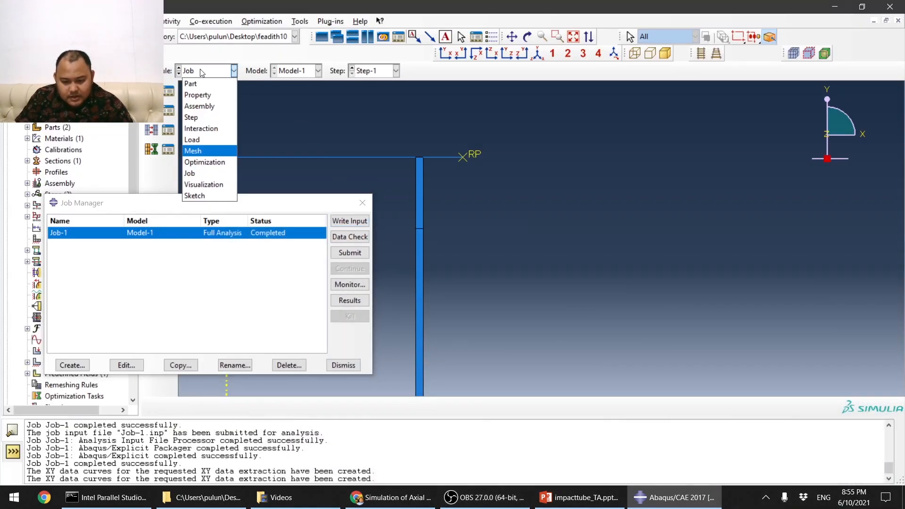
{"action": "left_click", "coordinate": [200, 138]}
{"action": "scroll", "coordinate": [424, 134], "scroll_direction": "up", "scroll_amount": 5}
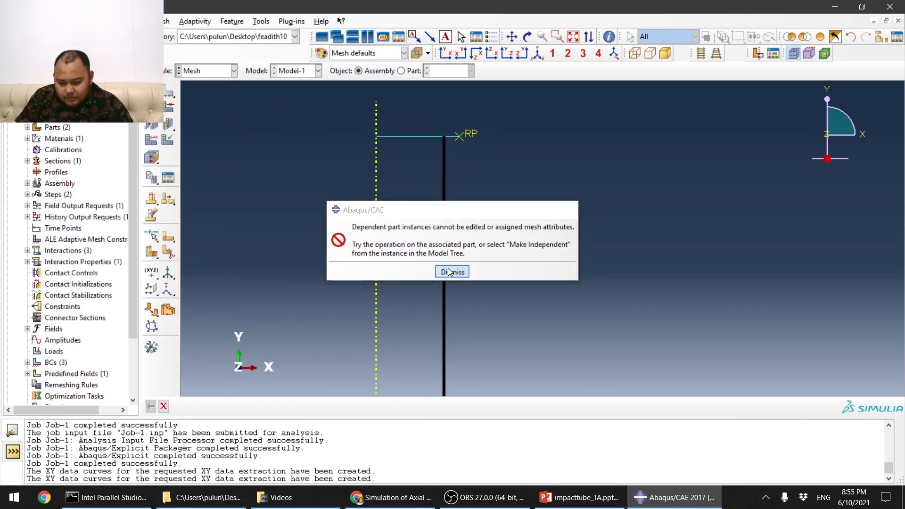
{"action": "left_click", "coordinate": [452, 270]}
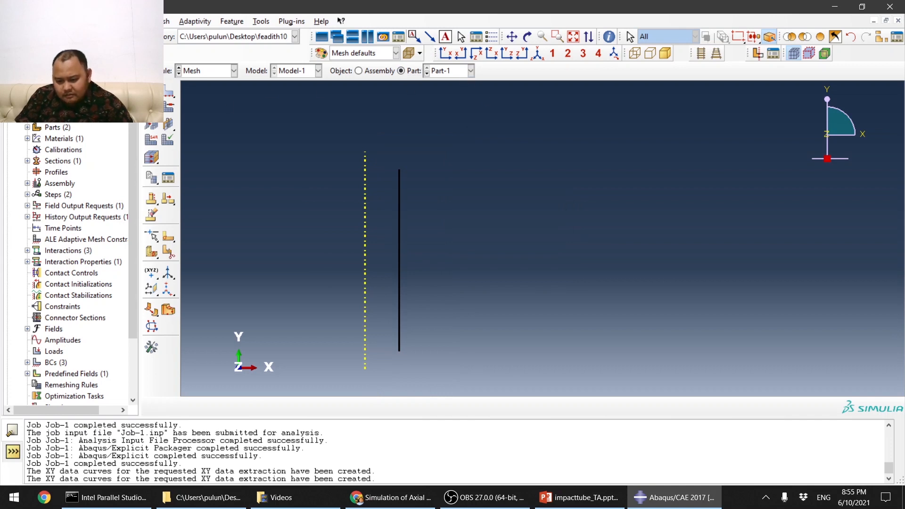
Step: Seed Part-1 with an approximate global size of 0.5, deleting the existing mesh
{"action": "left_click", "coordinate": [152, 234]}
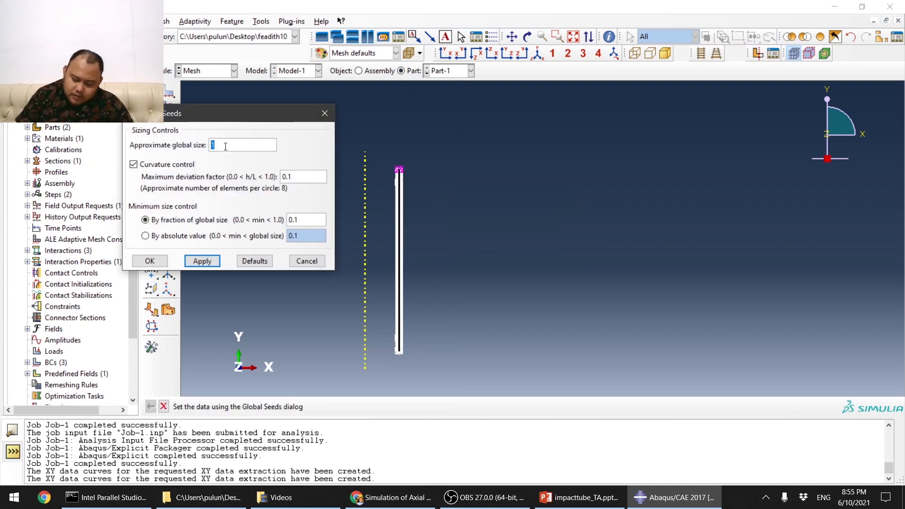
{"action": "type", "text": "0.5"}
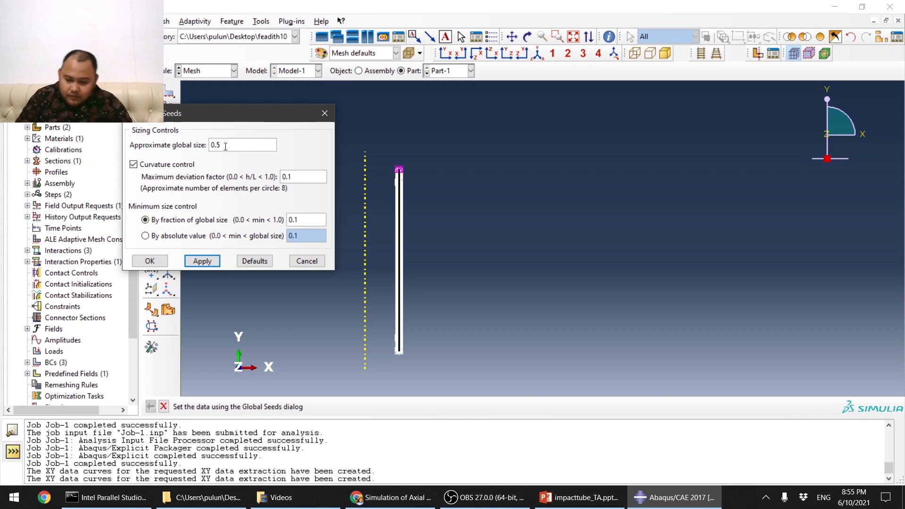
{"action": "left_click", "coordinate": [198, 261]}
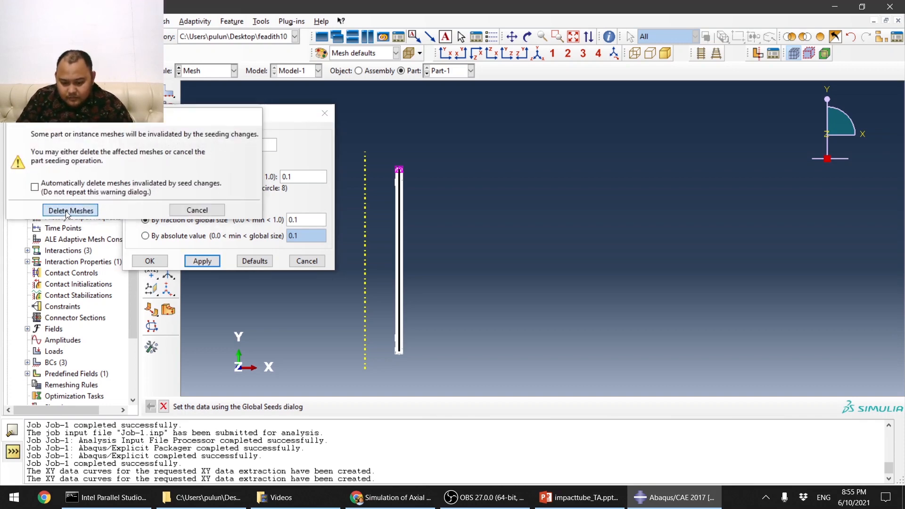
{"action": "left_click", "coordinate": [70, 210]}
{"action": "left_click", "coordinate": [150, 261]}
Step: Mesh Part-1 with the assigned seeds and inspect the elements through the tube wall up close
{"action": "left_click", "coordinate": [151, 107]}
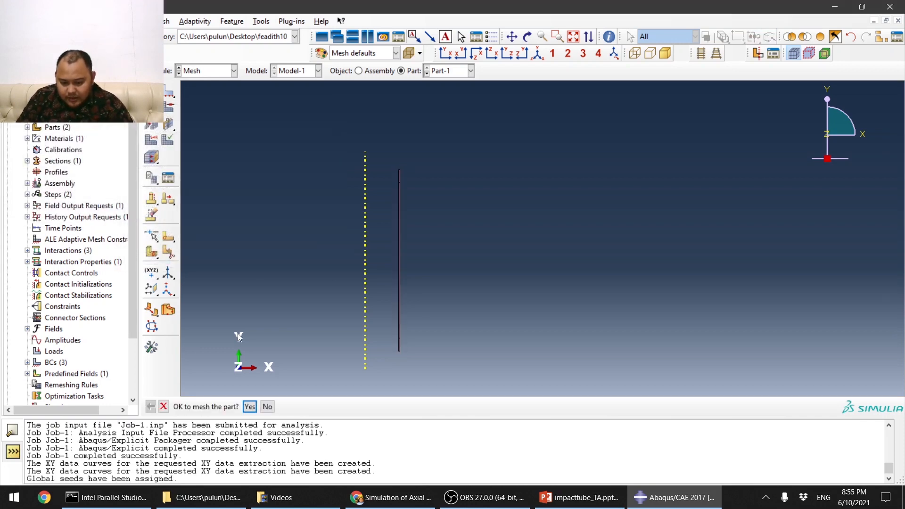
{"action": "left_click", "coordinate": [250, 407]}
{"action": "scroll", "coordinate": [402, 221], "scroll_direction": "down", "scroll_amount": 4}
{"action": "scroll", "coordinate": [420, 289], "scroll_direction": "down", "scroll_amount": 6}
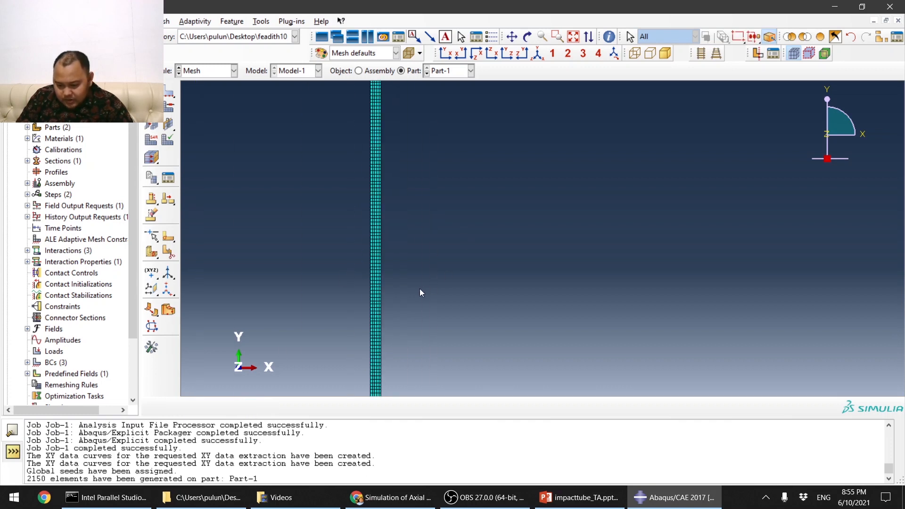
{"action": "scroll", "coordinate": [353, 268], "scroll_direction": "down", "scroll_amount": 1}
{"action": "scroll", "coordinate": [358, 169], "scroll_direction": "down", "scroll_amount": 3}
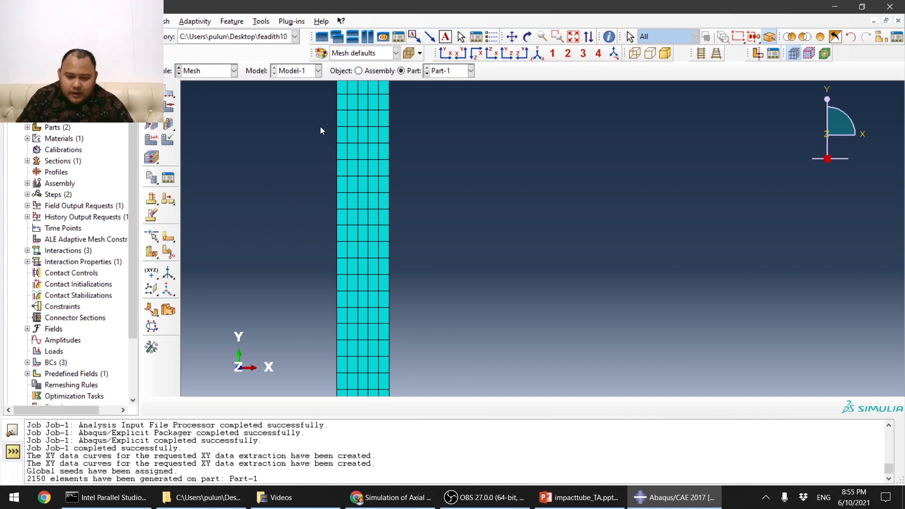
Step: Switch to the Assembly module and look closely at where the rigid plate meets the tube's upper end
{"action": "left_click", "coordinate": [225, 75]}
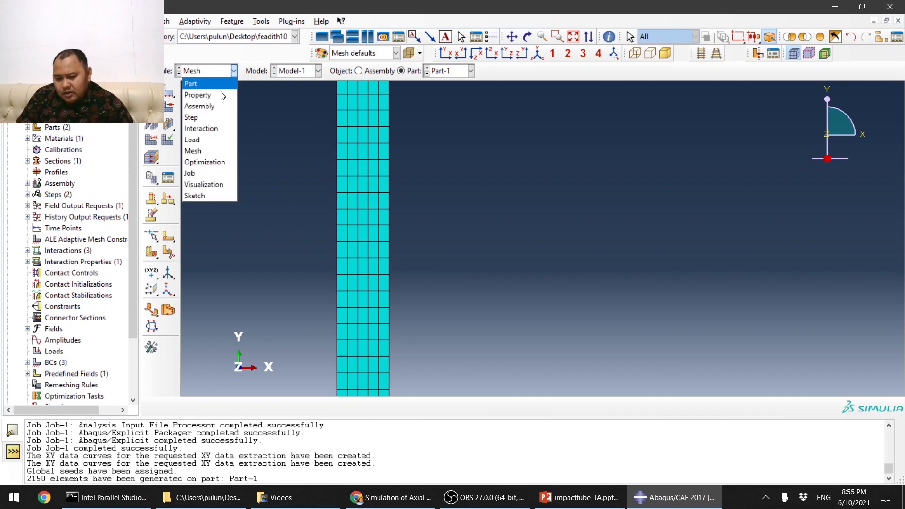
{"action": "left_click", "coordinate": [218, 106]}
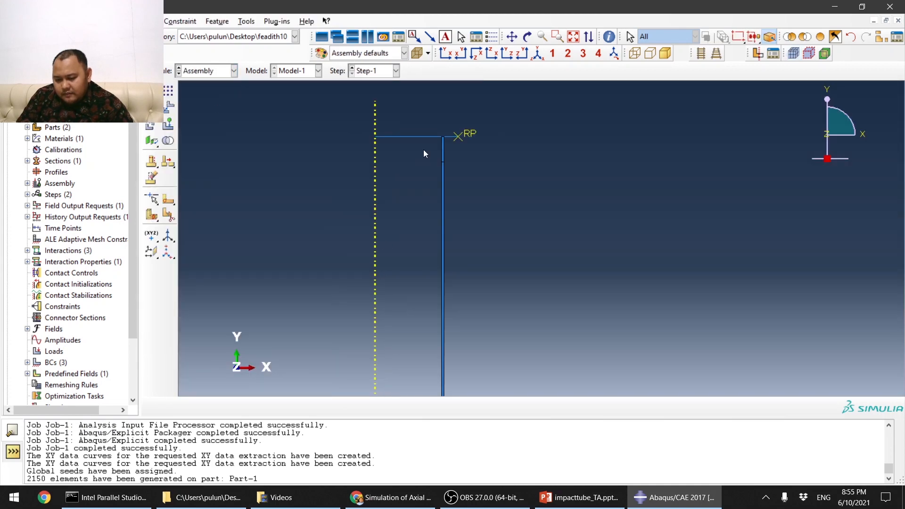
{"action": "scroll", "coordinate": [448, 126], "scroll_direction": "down", "scroll_amount": 5}
{"action": "scroll", "coordinate": [446, 132], "scroll_direction": "down", "scroll_amount": 5}
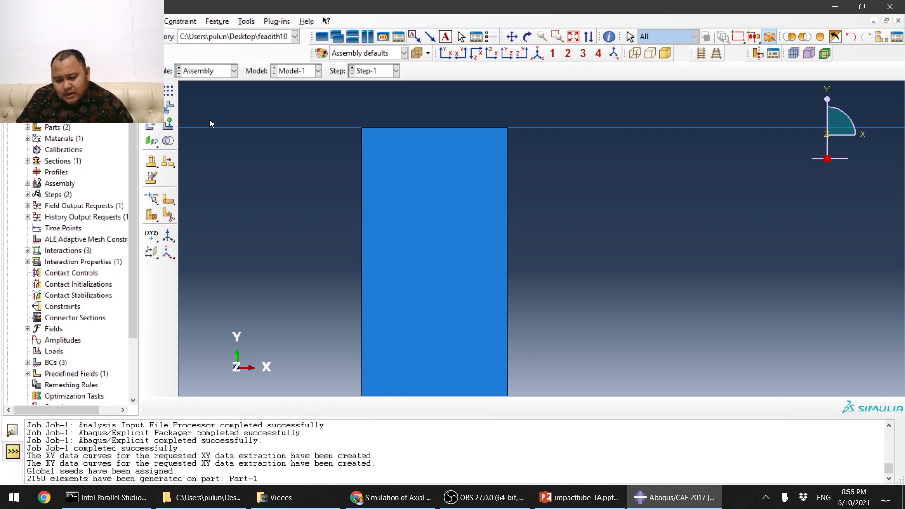
Step: Translate the rigid plate instance above the tube with a vector from 0.0,0.0 to 0.0,0.1
{"action": "left_click", "coordinate": [170, 107]}
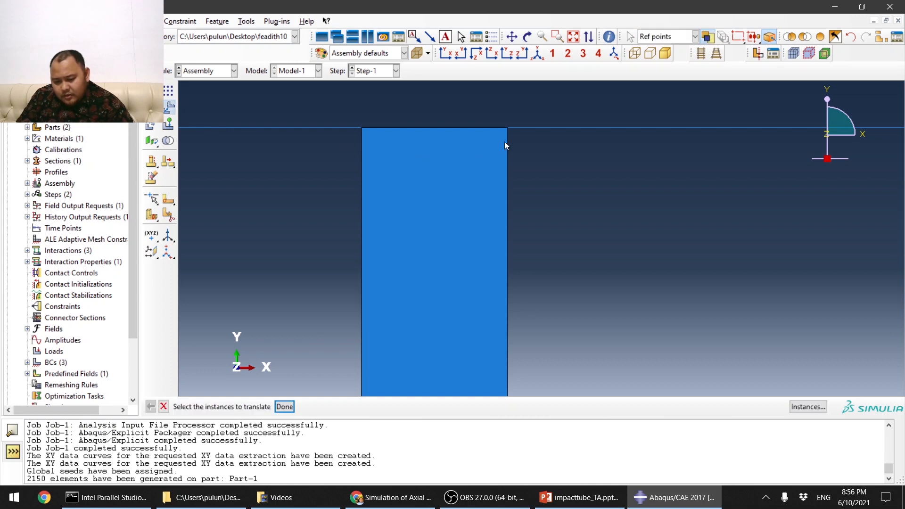
{"action": "left_click", "coordinate": [534, 126]}
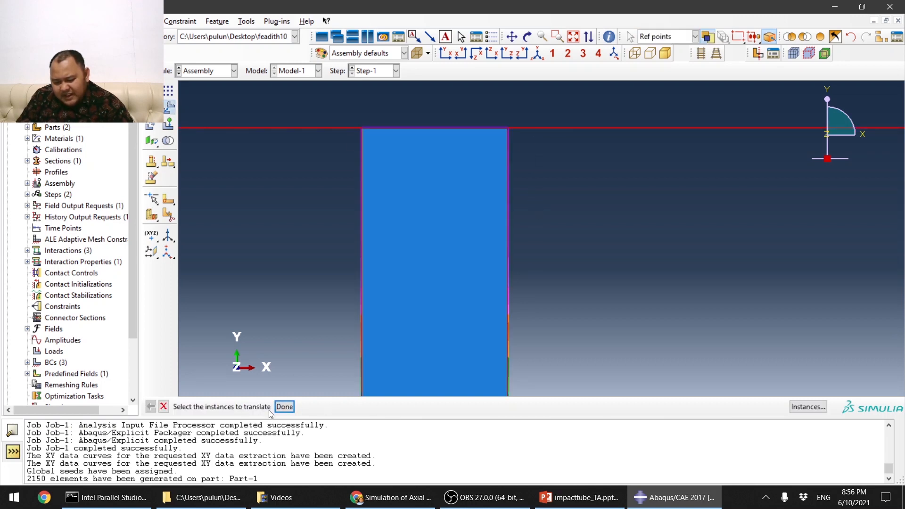
{"action": "left_click", "coordinate": [285, 406]}
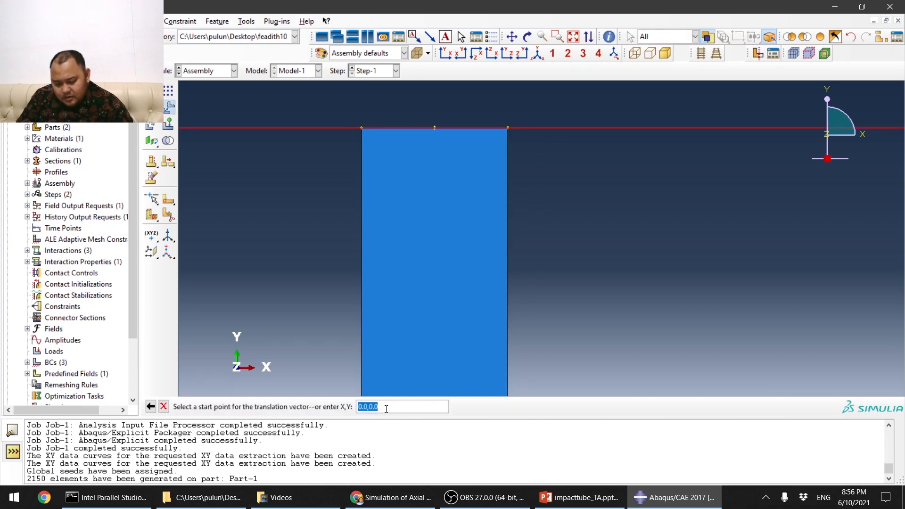
{"action": "key", "text": "Return"}
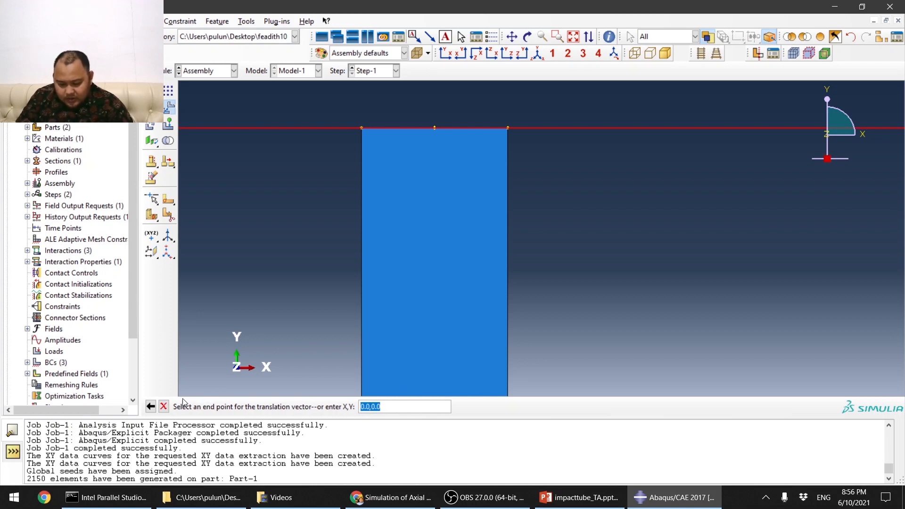
{"action": "left_click", "coordinate": [373, 408]}
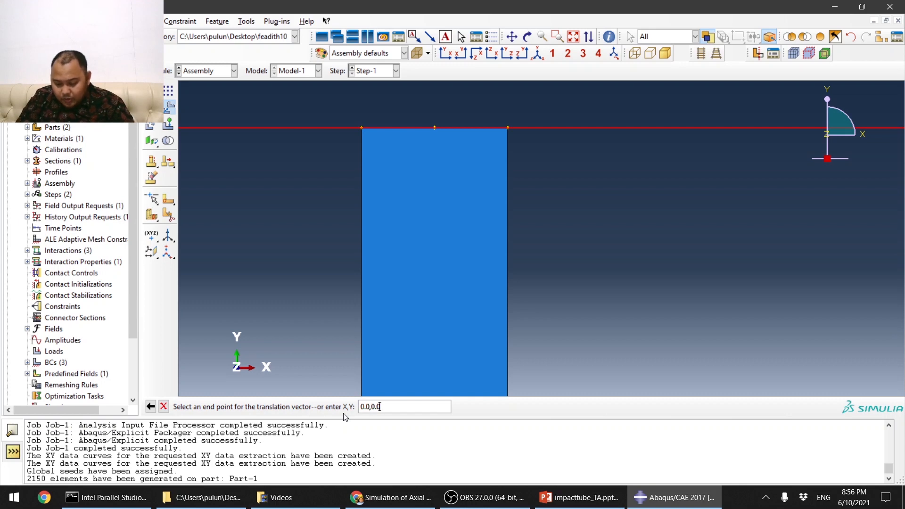
{"action": "key", "text": "BackSpace"}
{"action": "type", "text": "1"}
{"action": "key", "text": "Return"}
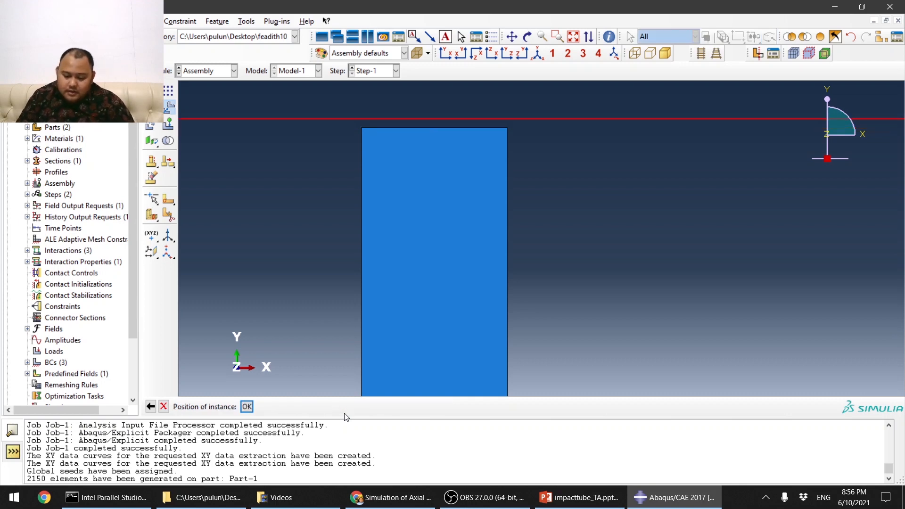
{"action": "left_click", "coordinate": [247, 407]}
{"action": "scroll", "coordinate": [352, 216], "scroll_direction": "down", "scroll_amount": 5}
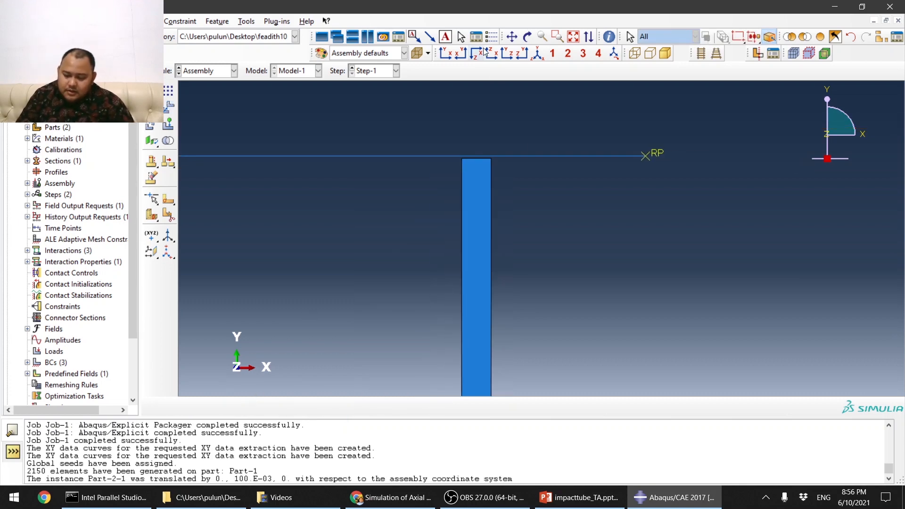
{"action": "scroll", "coordinate": [446, 157], "scroll_direction": "down", "scroll_amount": 5}
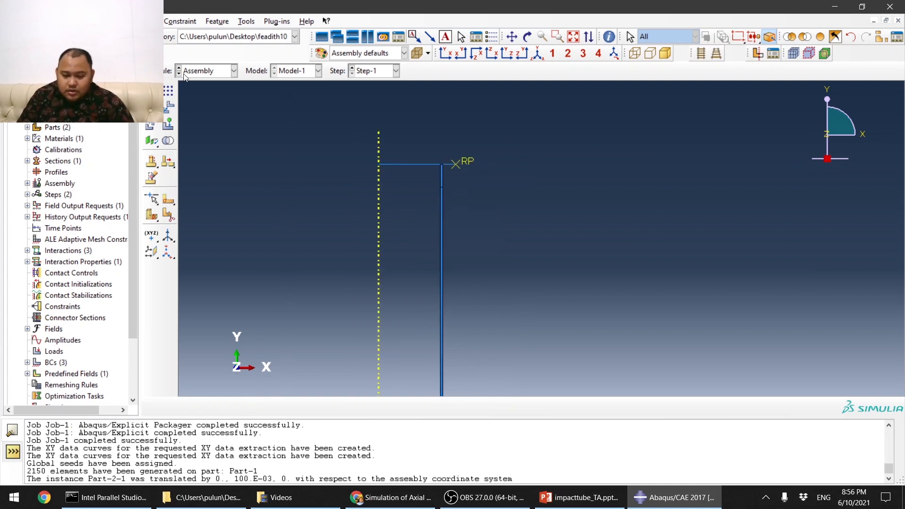
Step: Switch to the Job module and submit Job-1 again, overwriting the existing job files
{"action": "left_click", "coordinate": [210, 72]}
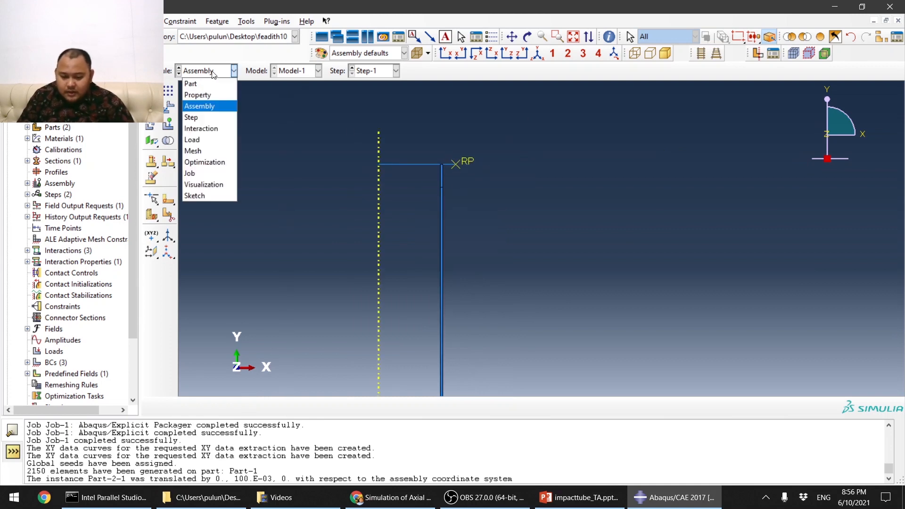
{"action": "left_click", "coordinate": [208, 174]}
{"action": "left_click", "coordinate": [360, 254]}
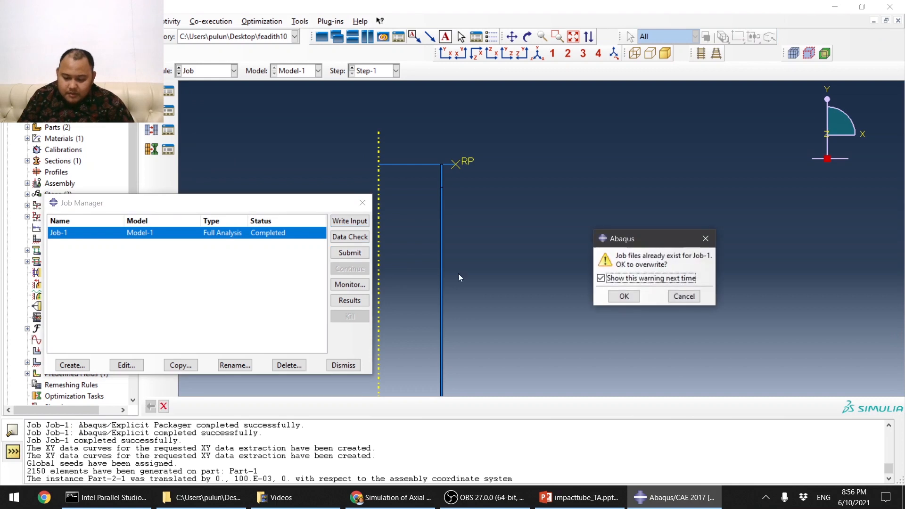
{"action": "left_click", "coordinate": [611, 297]}
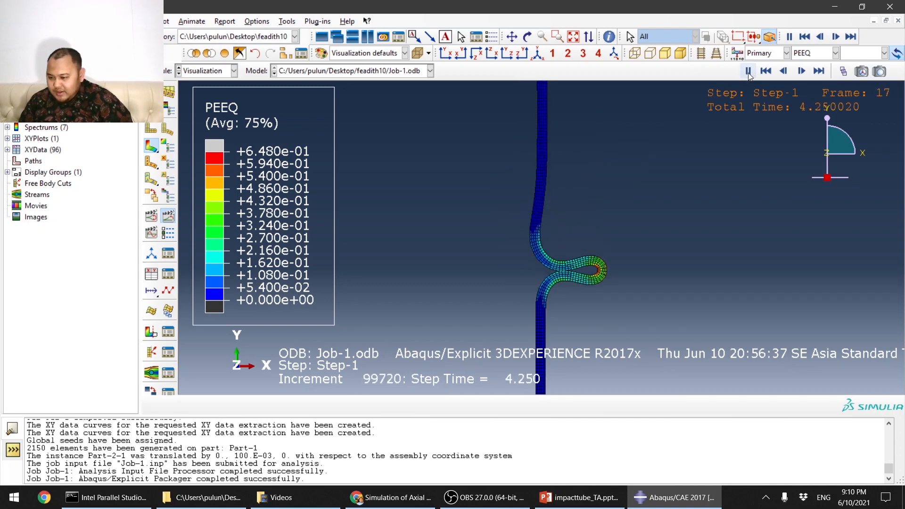
Step: Go to the end of the Job-1 animation and examine the PEEQ contours in the tube's folds
{"action": "left_click", "coordinate": [819, 71]}
{"action": "scroll", "coordinate": [499, 305], "scroll_direction": "up", "scroll_amount": 5}
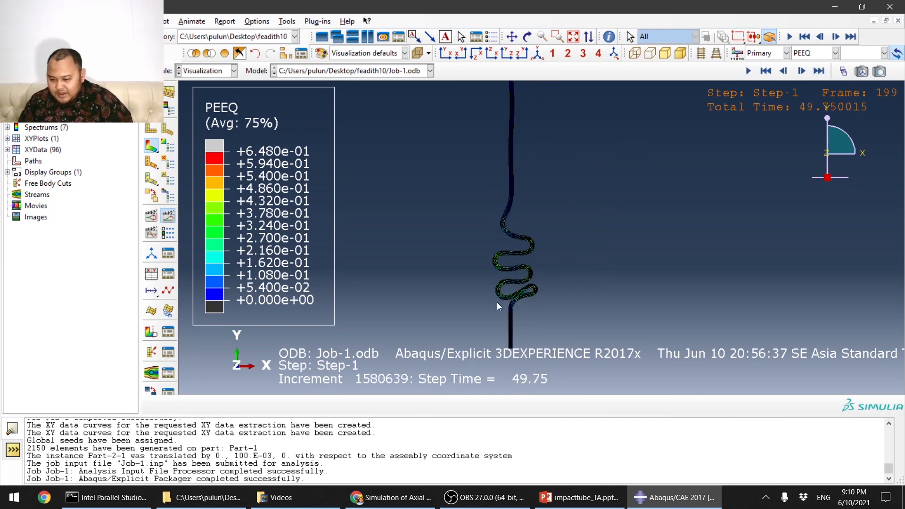
{"action": "scroll", "coordinate": [495, 294], "scroll_direction": "down", "scroll_amount": 6}
{"action": "left_click_drag", "start_coordinate": [540, 240], "coordinate": [720, 268]}
{"action": "left_click_drag", "start_coordinate": [625, 264], "coordinate": [579, 291]}
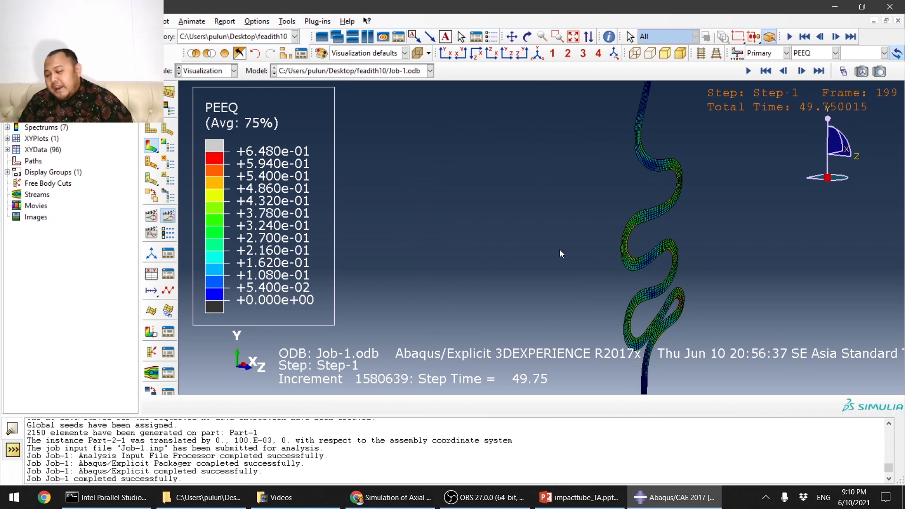
{"action": "left_click_drag", "start_coordinate": [559, 252], "coordinate": [578, 267]}
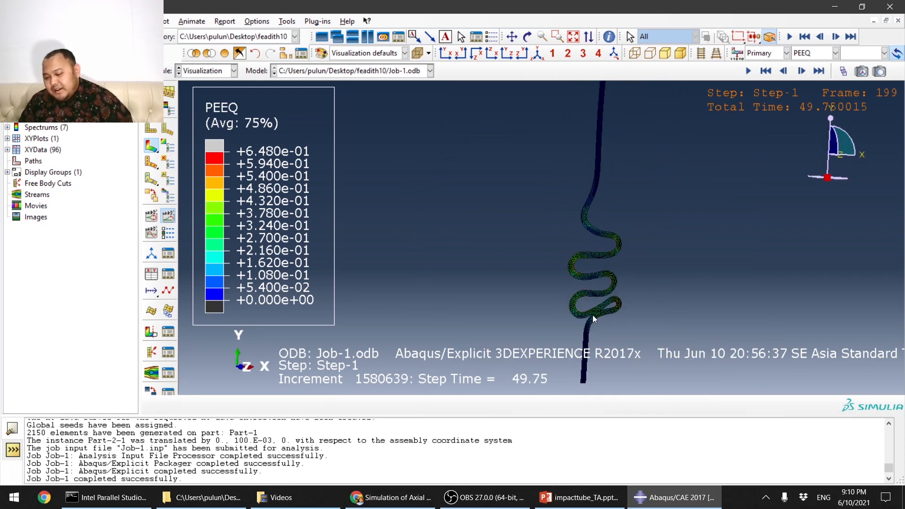
{"action": "scroll", "coordinate": [593, 315], "scroll_direction": "down", "scroll_amount": 4}
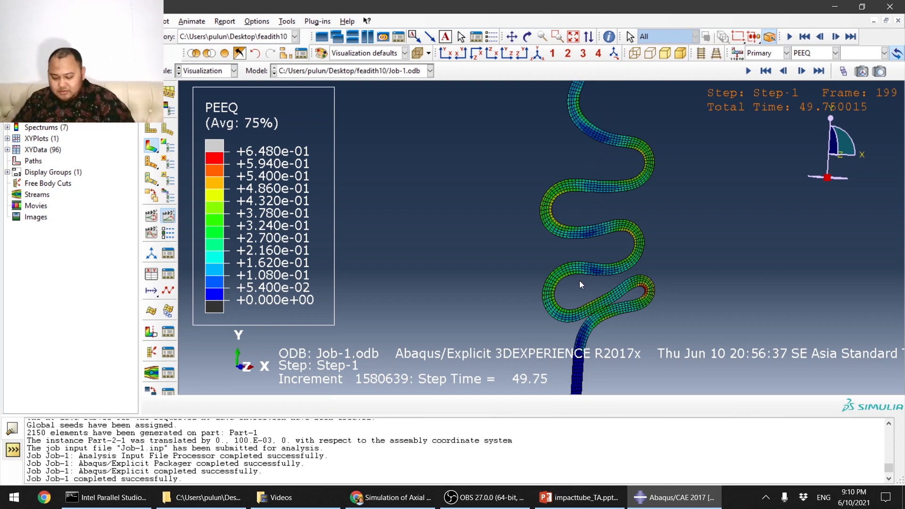
Step: Play the crushing animation, pause it at frame 179 and examine the tube's upper end against the rigid plate
{"action": "left_click", "coordinate": [748, 70]}
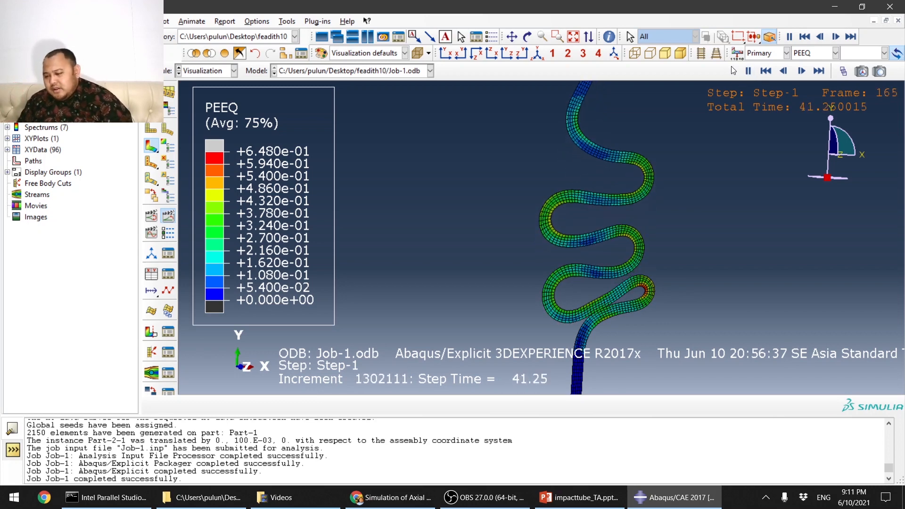
{"action": "left_click", "coordinate": [748, 70]}
{"action": "scroll", "coordinate": [624, 248], "scroll_direction": "down", "scroll_amount": 3}
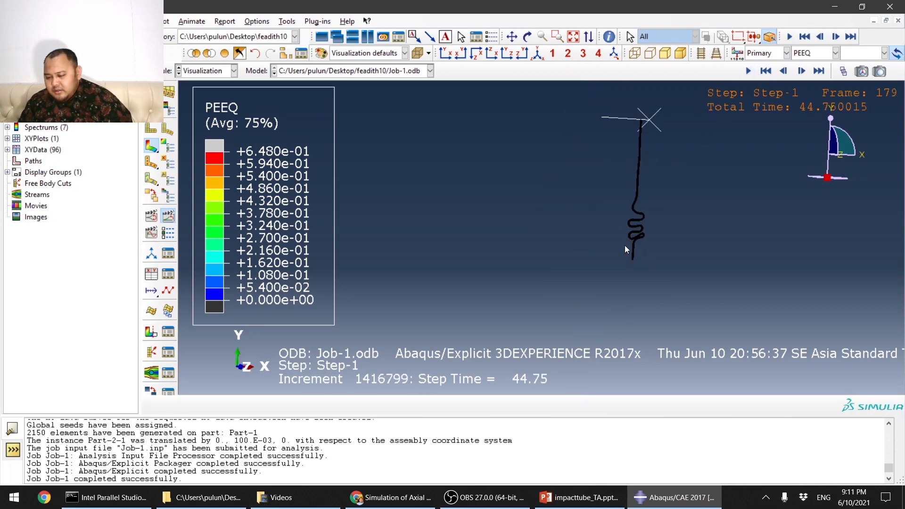
{"action": "scroll", "coordinate": [625, 247], "scroll_direction": "down", "scroll_amount": 4}
{"action": "scroll", "coordinate": [627, 210], "scroll_direction": "up", "scroll_amount": 13}
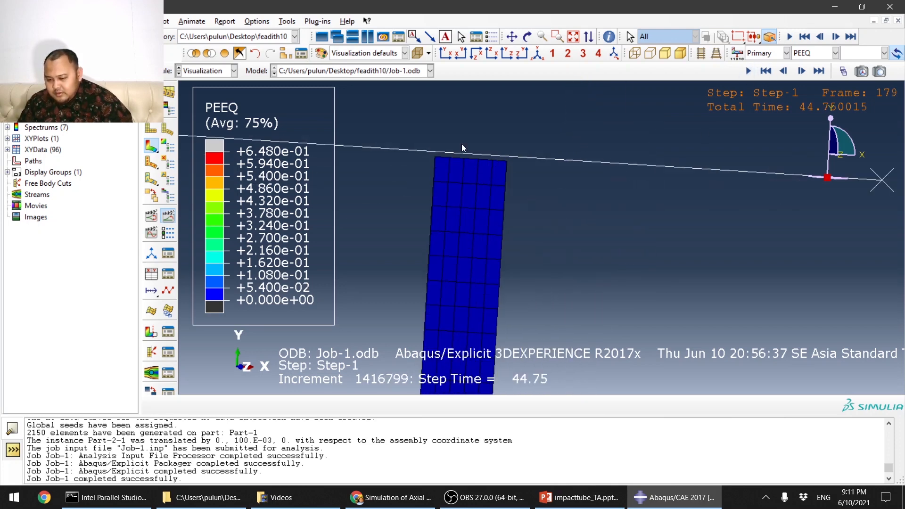
{"action": "scroll", "coordinate": [462, 148], "scroll_direction": "up", "scroll_amount": 5}
Step: Play the animation again, return to the first frame and examine the initial spacing between plate and tube
{"action": "left_click", "coordinate": [746, 71]}
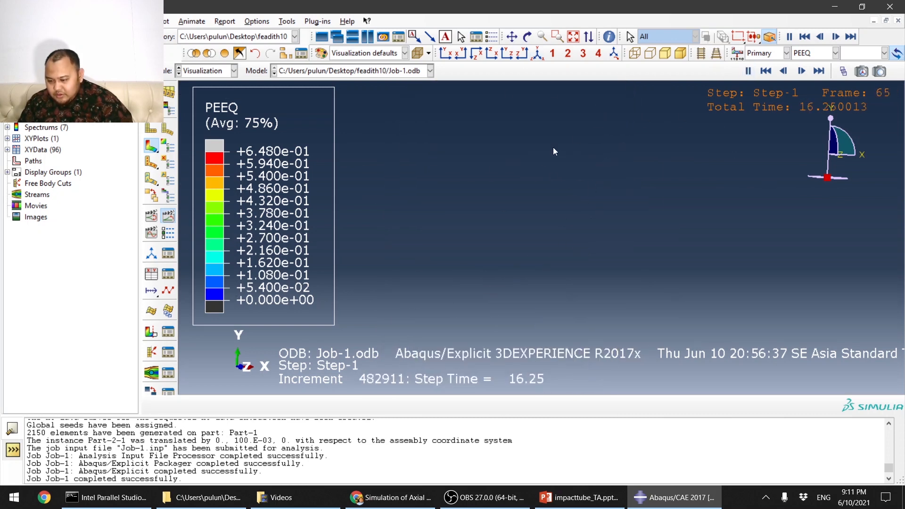
{"action": "left_click", "coordinate": [747, 71]}
{"action": "left_click", "coordinate": [764, 71]}
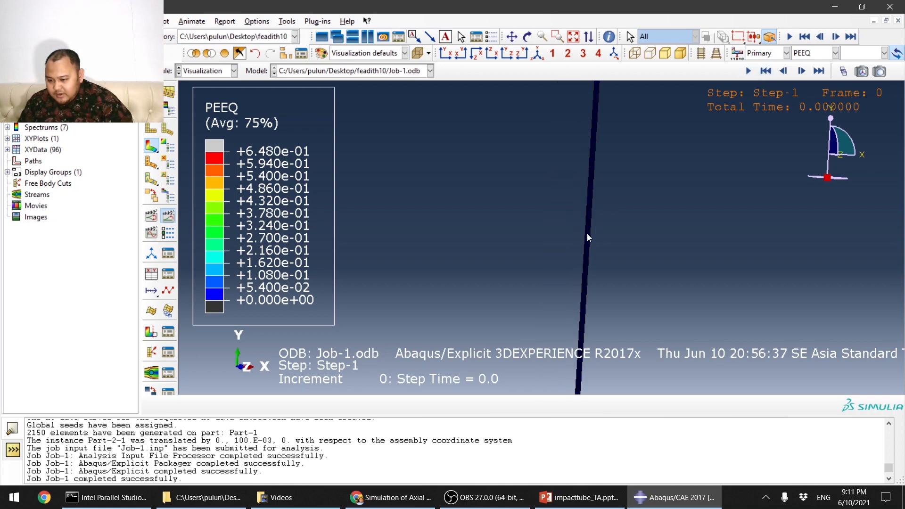
{"action": "scroll", "coordinate": [580, 204], "scroll_direction": "up", "scroll_amount": 5}
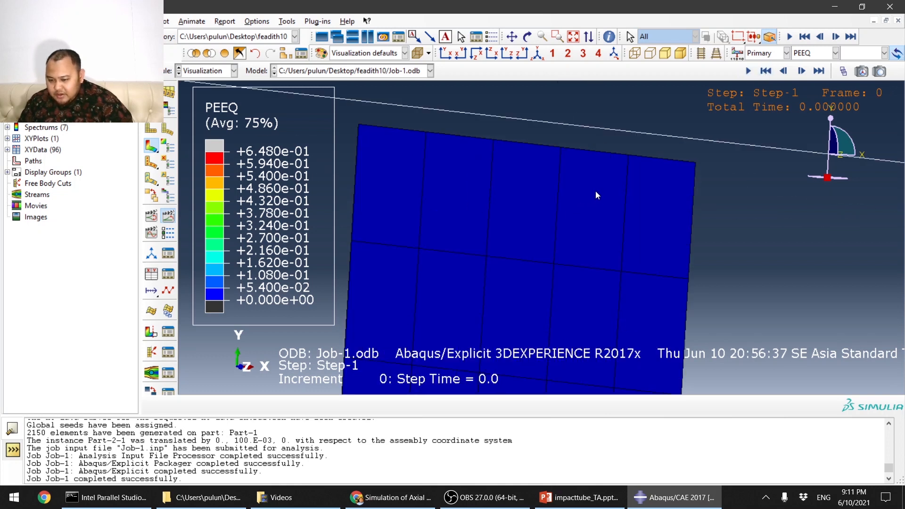
{"action": "scroll", "coordinate": [595, 190], "scroll_direction": "down", "scroll_amount": 2}
Step: Play the animation up to frame 33 and examine the contact between the rigid plate and the tube end
{"action": "left_click", "coordinate": [749, 70]}
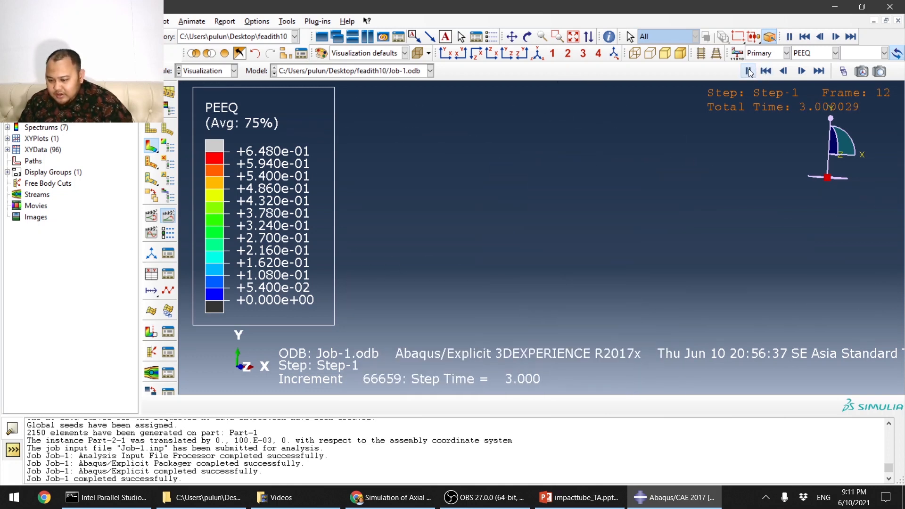
{"action": "scroll", "coordinate": [628, 162], "scroll_direction": "down", "scroll_amount": 3}
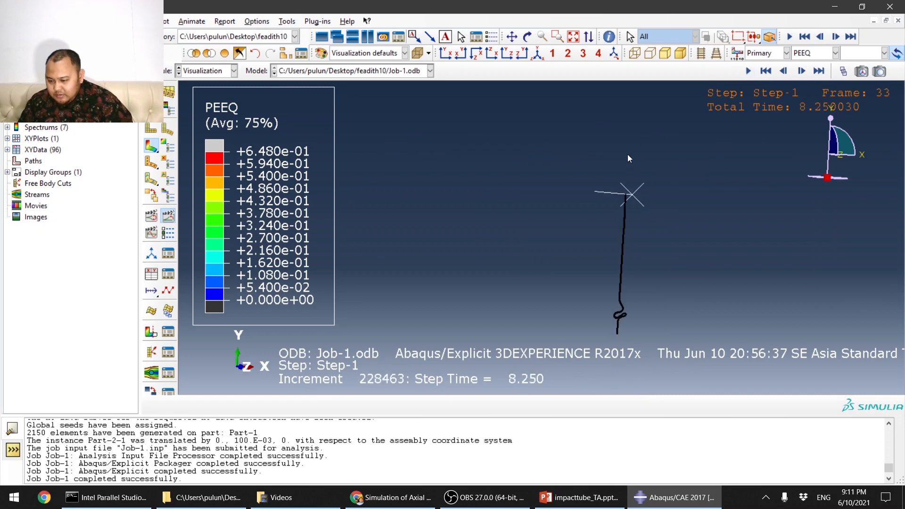
{"action": "scroll", "coordinate": [614, 210], "scroll_direction": "up", "scroll_amount": 6}
{"action": "scroll", "coordinate": [612, 165], "scroll_direction": "up", "scroll_amount": 3}
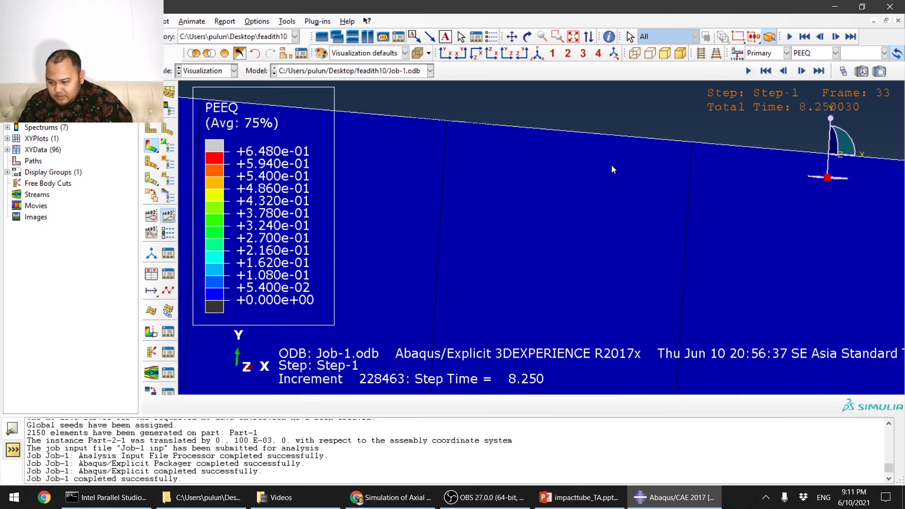
{"action": "scroll", "coordinate": [617, 163], "scroll_direction": "down", "scroll_amount": 1}
Step: Let the animation run through the late frames while watching the plate's motion relative to the tube end
{"action": "left_click", "coordinate": [753, 69]}
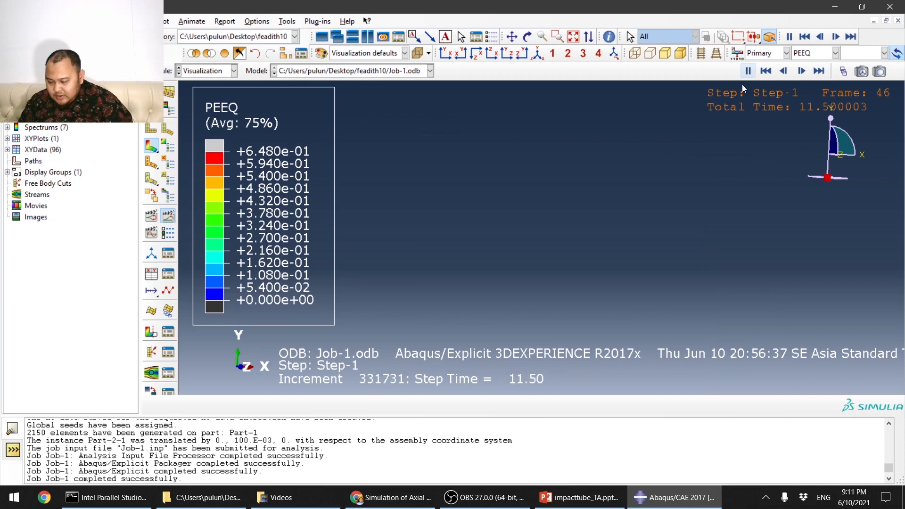
{"action": "scroll", "coordinate": [645, 259], "scroll_direction": "up", "scroll_amount": 5}
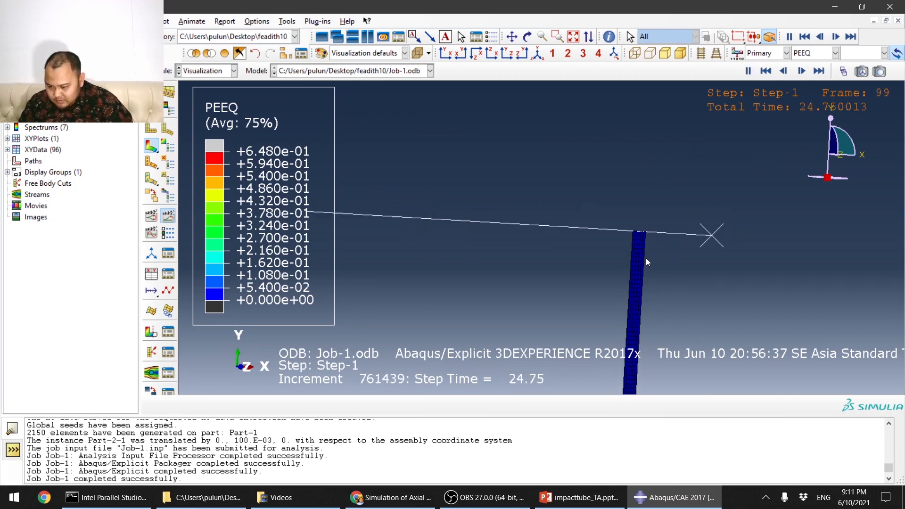
{"action": "scroll", "coordinate": [643, 252], "scroll_direction": "down", "scroll_amount": 3}
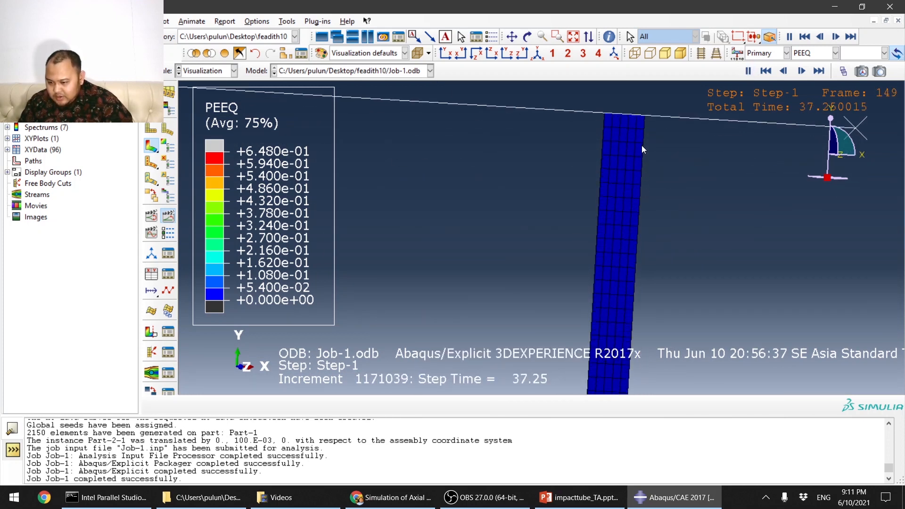
{"action": "scroll", "coordinate": [636, 231], "scroll_direction": "down", "scroll_amount": 4}
{"action": "scroll", "coordinate": [644, 165], "scroll_direction": "up", "scroll_amount": 5}
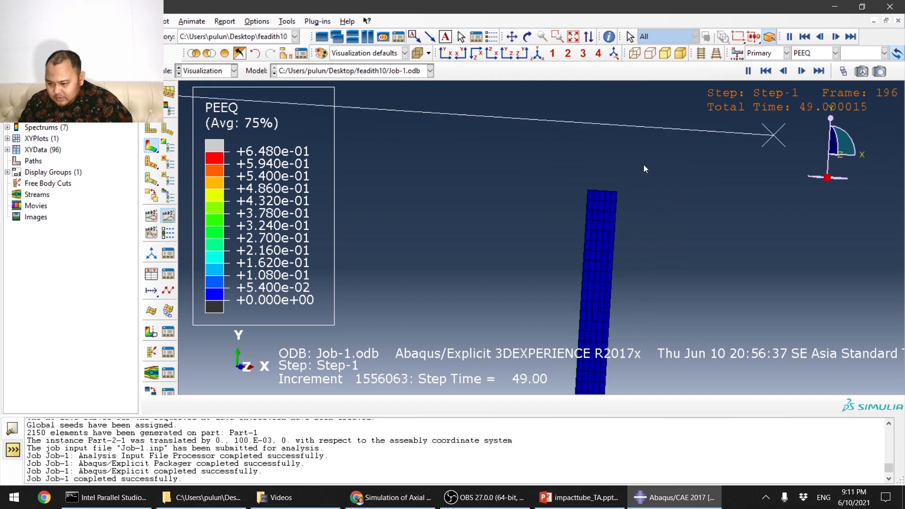
Step: Jump to the last frame, step back to frame 186 and examine the spacing between plate and tube end
{"action": "left_click", "coordinate": [764, 71]}
{"action": "left_click", "coordinate": [819, 70]}
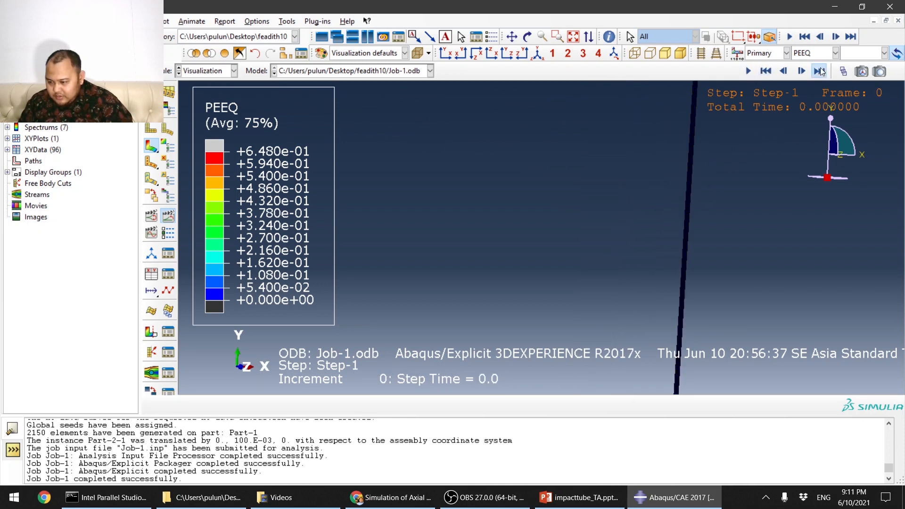
{"action": "scroll", "coordinate": [745, 142], "scroll_direction": "down", "scroll_amount": 3}
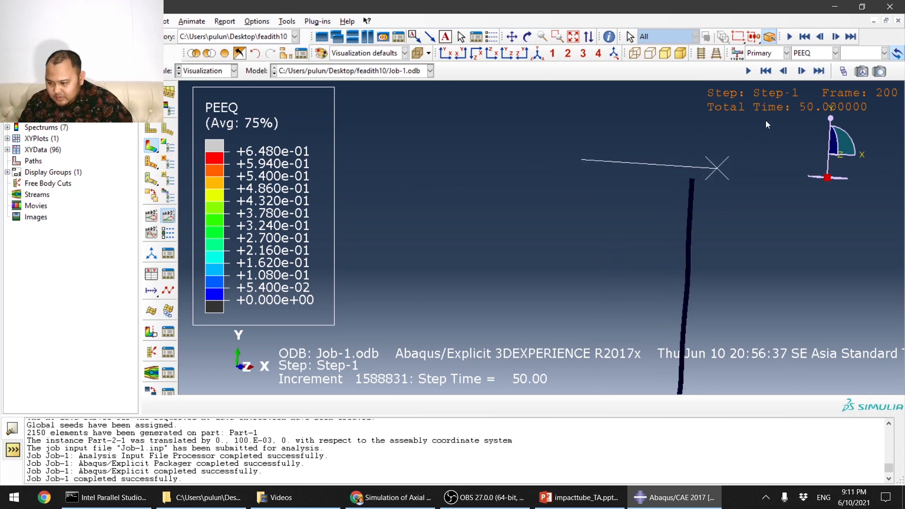
{"action": "left_click", "coordinate": [784, 70]}
{"action": "left_click", "coordinate": [784, 71]}
{"action": "left_click", "coordinate": [784, 71]}
{"action": "left_click", "coordinate": [783, 70]}
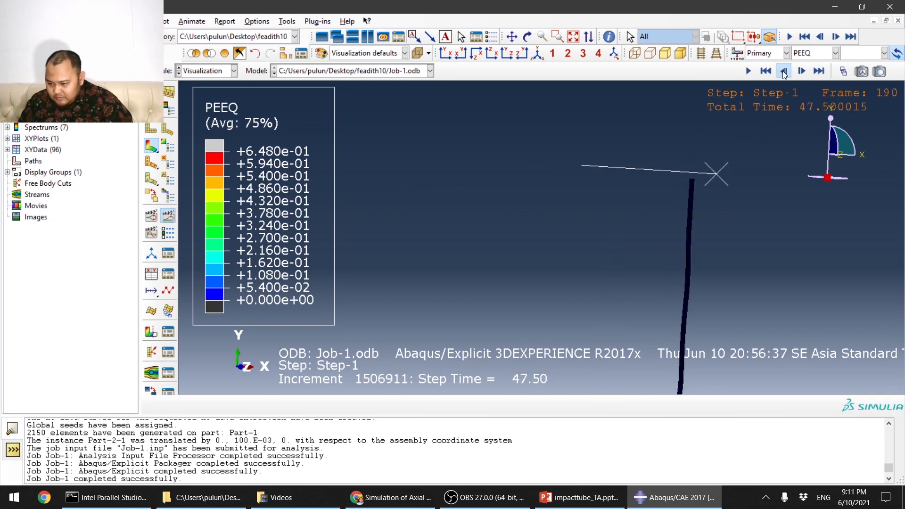
{"action": "left_click", "coordinate": [784, 70]}
{"action": "left_click", "coordinate": [784, 70]}
{"action": "scroll", "coordinate": [722, 270], "scroll_direction": "up", "scroll_amount": 3}
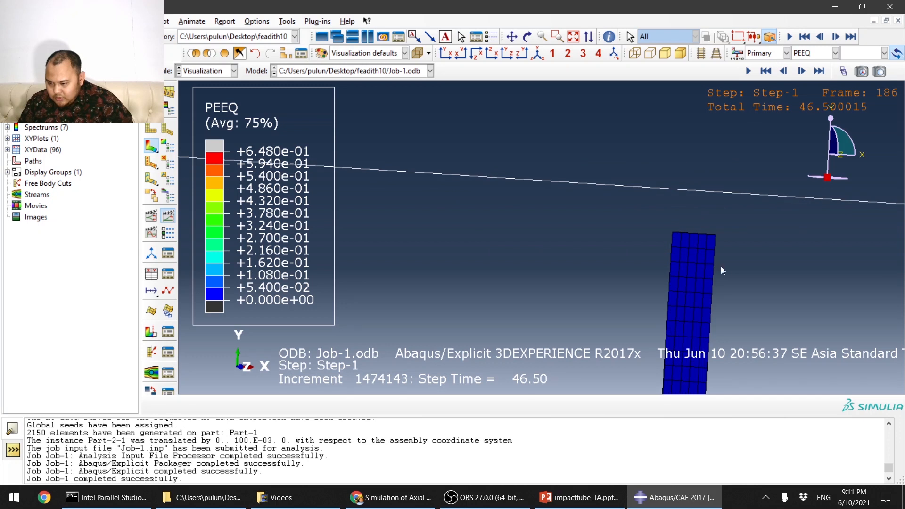
Step: Step the animation back from frame 186 to around frame 169 and examine the contact between the plate and the tube end
{"action": "scroll", "coordinate": [723, 270], "scroll_direction": "up", "scroll_amount": 2}
{"action": "left_click", "coordinate": [784, 70]}
{"action": "left_click", "coordinate": [784, 71]}
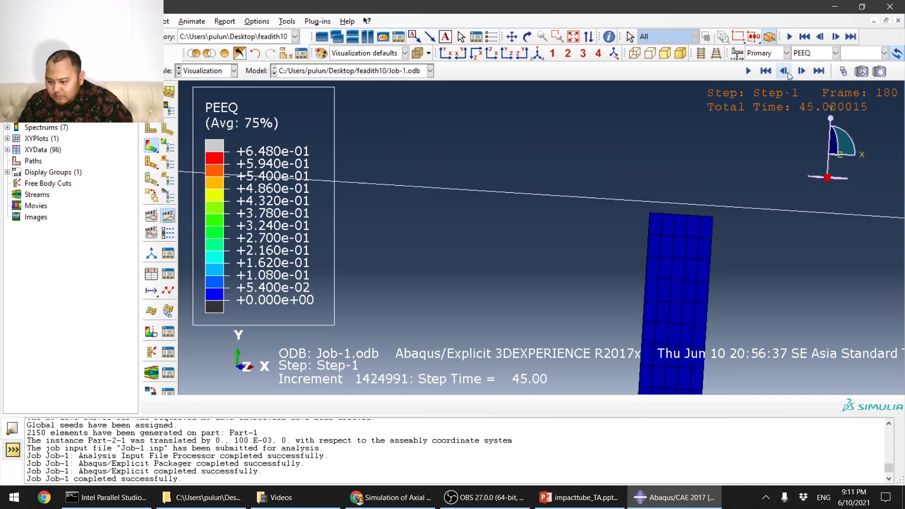
{"action": "left_click", "coordinate": [784, 70]}
{"action": "left_click", "coordinate": [784, 70]}
{"action": "left_click", "coordinate": [783, 71]}
{"action": "left_click", "coordinate": [783, 71]}
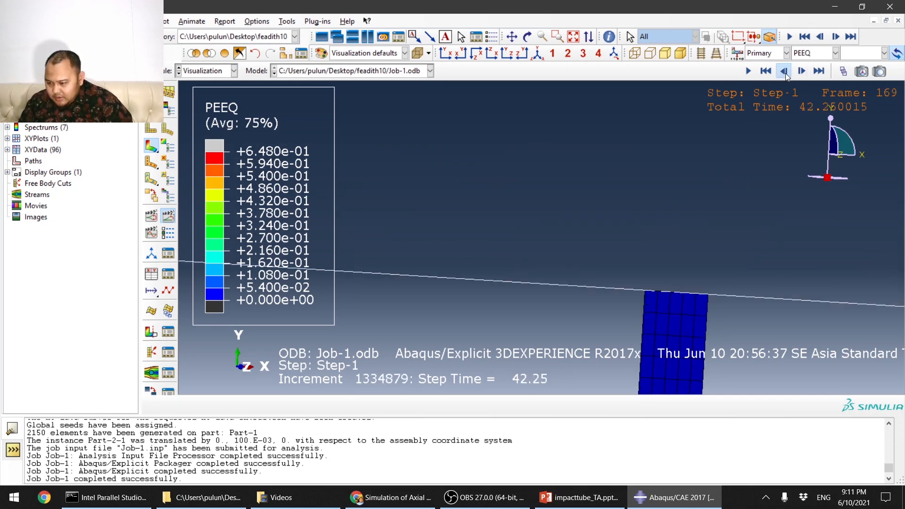
{"action": "left_click", "coordinate": [786, 74]}
Step: Step the animation forward to frame 183 and examine where the plate separates from the tube end
{"action": "scroll", "coordinate": [630, 159], "scroll_direction": "down", "scroll_amount": 5}
{"action": "left_click", "coordinate": [802, 71]}
{"action": "left_click", "coordinate": [803, 72]}
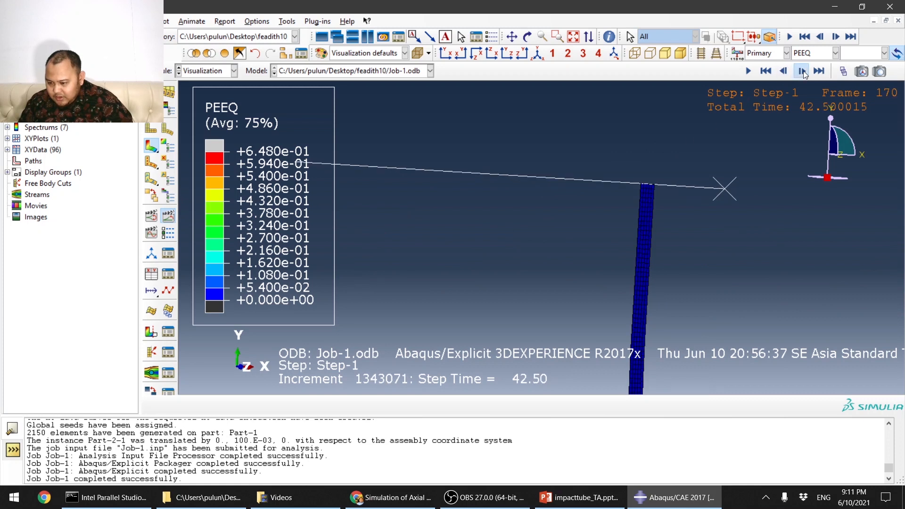
{"action": "left_click", "coordinate": [803, 72]}
{"action": "left_click", "coordinate": [803, 71]}
{"action": "left_click", "coordinate": [803, 72]}
{"action": "left_click", "coordinate": [803, 71]}
{"action": "left_click", "coordinate": [803, 72]}
{"action": "left_click", "coordinate": [803, 72]}
{"action": "left_click", "coordinate": [803, 71]}
{"action": "left_click", "coordinate": [803, 71]}
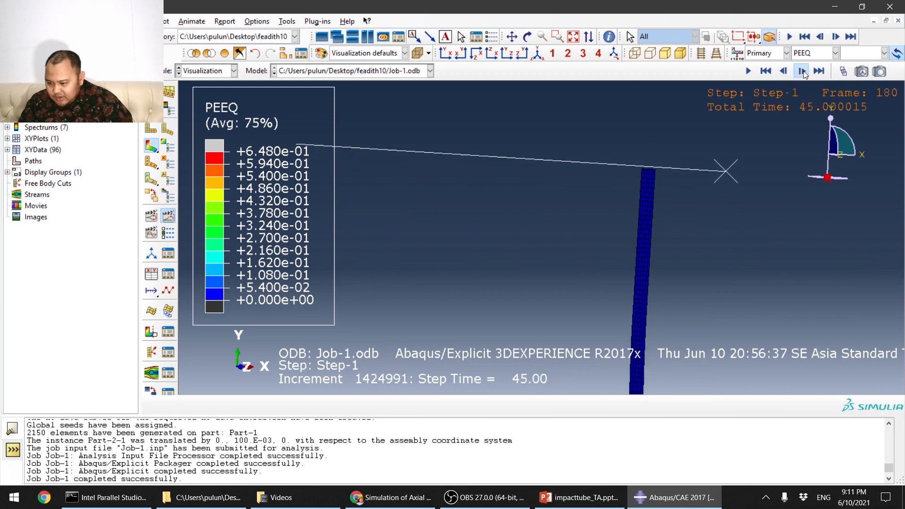
{"action": "left_click", "coordinate": [803, 71]}
{"action": "left_click", "coordinate": [803, 71]}
{"action": "left_click", "coordinate": [803, 71]}
{"action": "scroll", "coordinate": [646, 170], "scroll_direction": "up", "scroll_amount": 5}
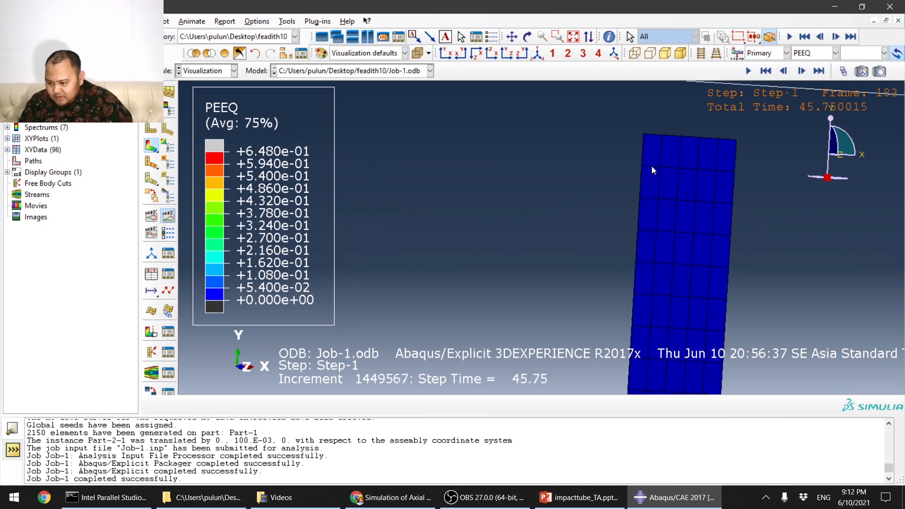
Step: Examine the plastic strain contours on the folded tube section at frame 183
{"action": "scroll", "coordinate": [666, 141], "scroll_direction": "down", "scroll_amount": 3}
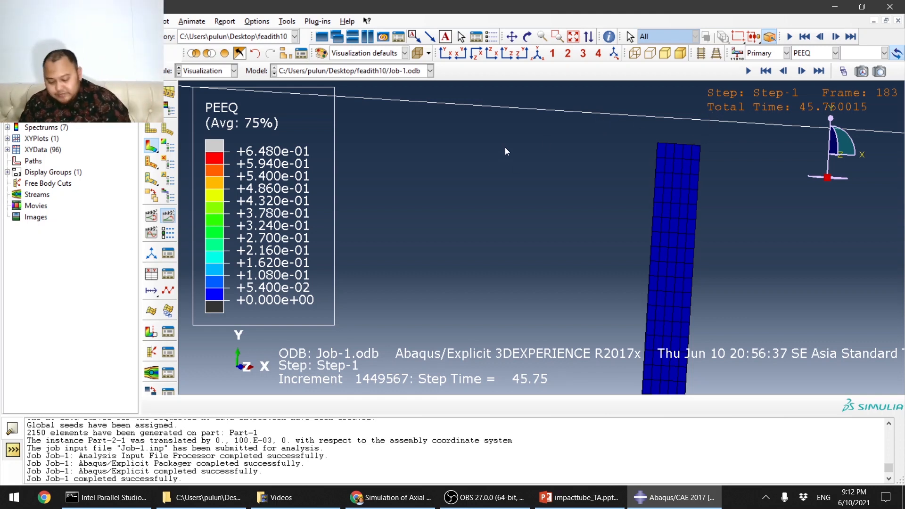
{"action": "scroll", "coordinate": [509, 158], "scroll_direction": "down", "scroll_amount": 5}
{"action": "scroll", "coordinate": [551, 285], "scroll_direction": "up", "scroll_amount": 2}
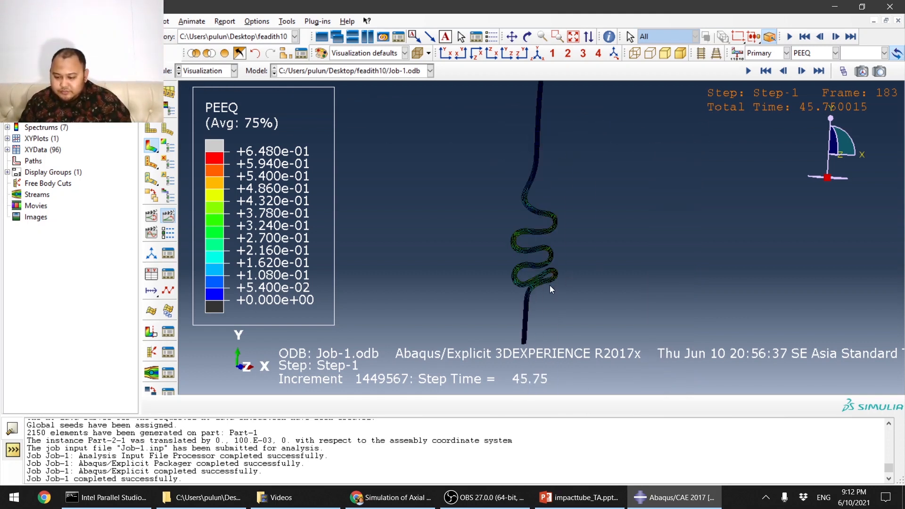
{"action": "scroll", "coordinate": [560, 296], "scroll_direction": "down", "scroll_amount": 2}
{"action": "scroll", "coordinate": [565, 288], "scroll_direction": "up", "scroll_amount": 1}
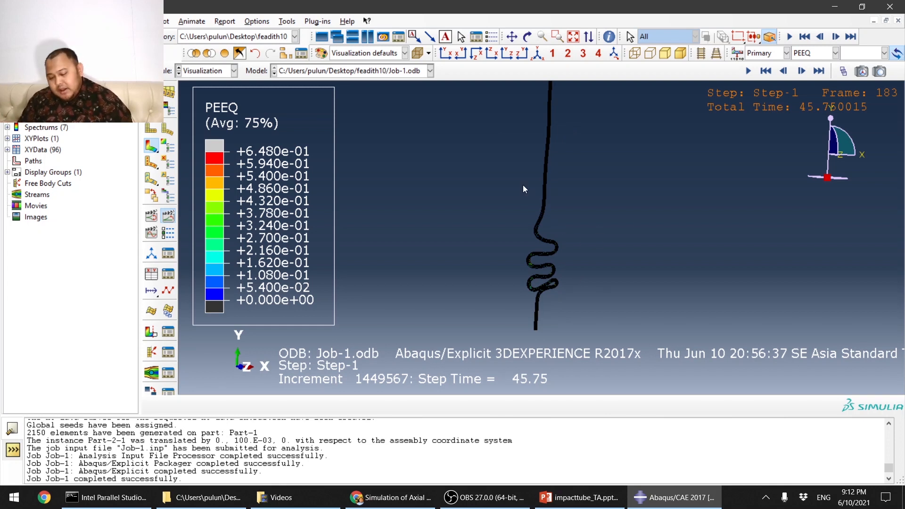
{"action": "scroll", "coordinate": [544, 282], "scroll_direction": "up", "scroll_amount": 2}
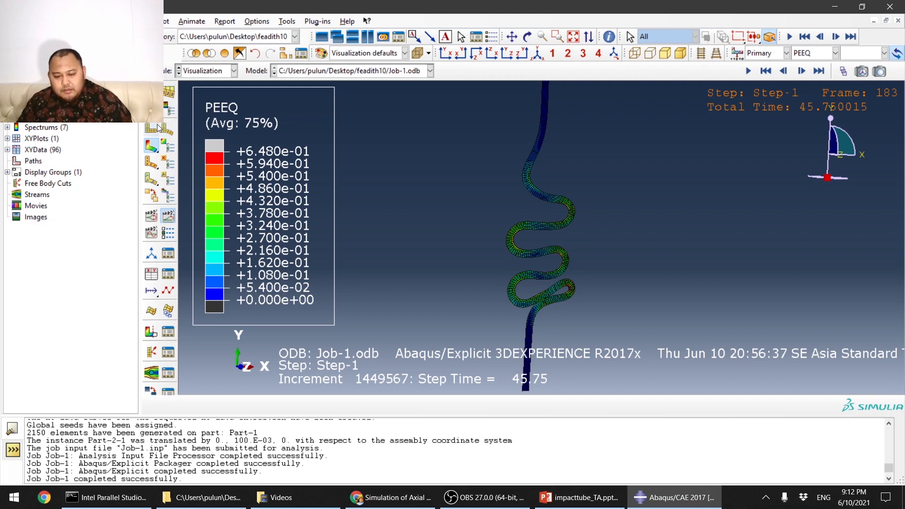
{"action": "left_click", "coordinate": [170, 95]}
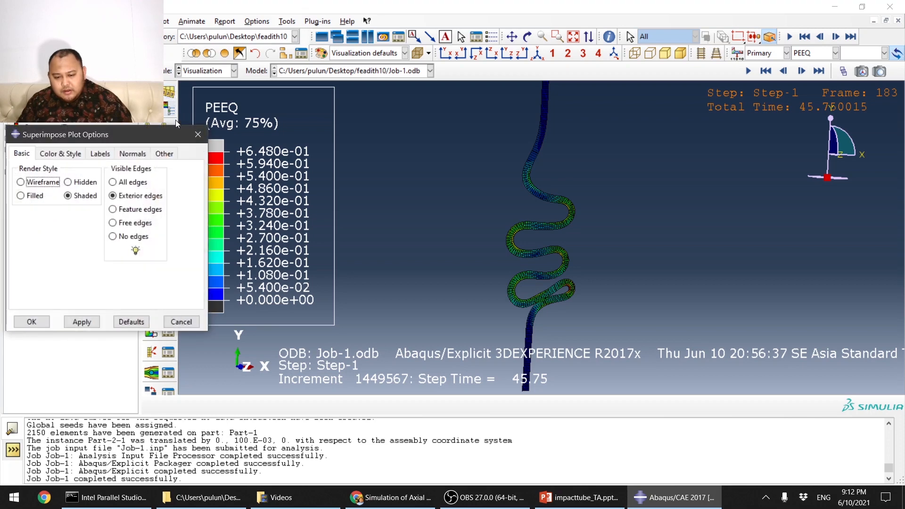
{"action": "left_click", "coordinate": [194, 137]}
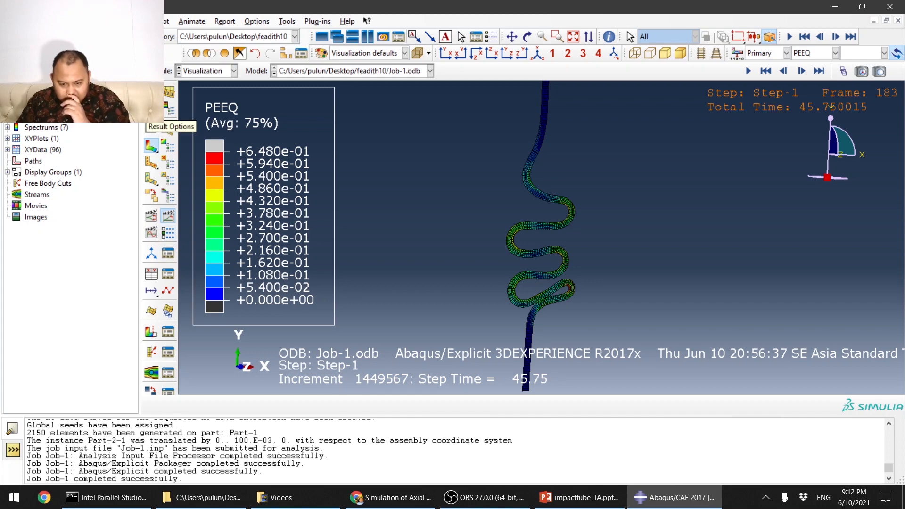
{"action": "left_click", "coordinate": [151, 112]}
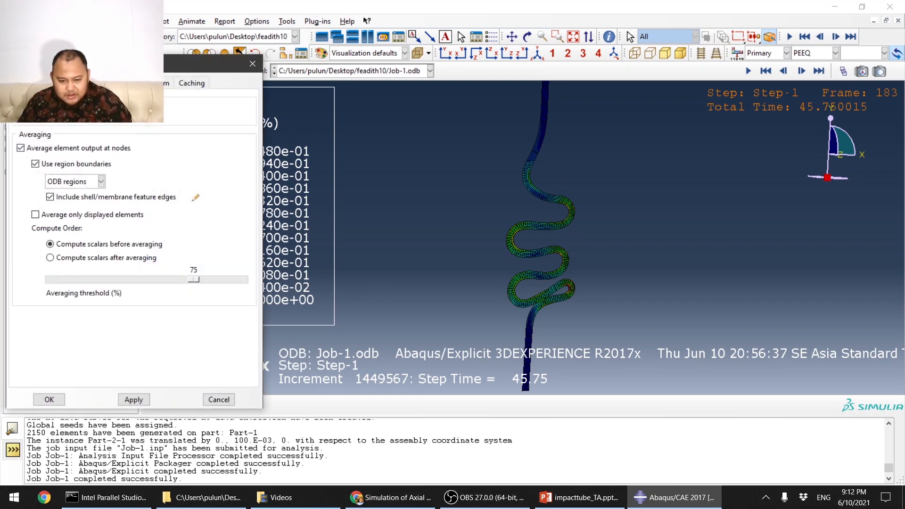
{"action": "left_click", "coordinate": [102, 84]}
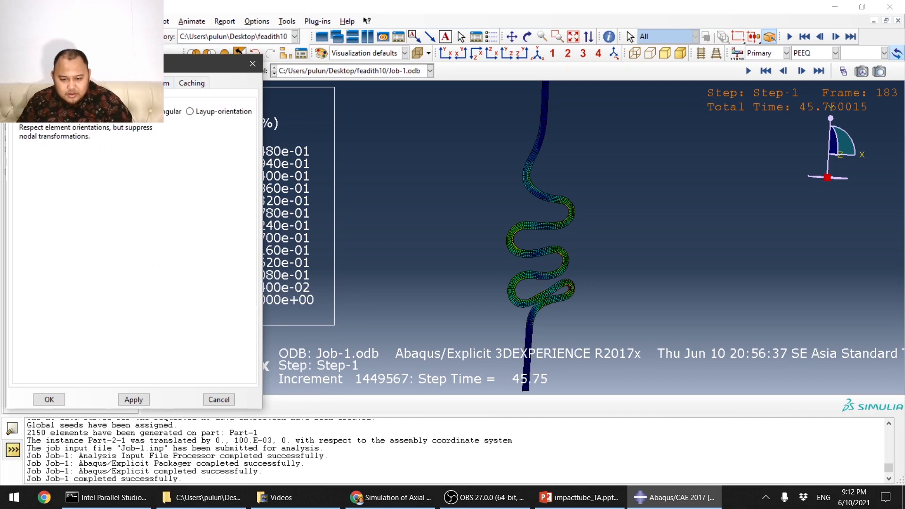
{"action": "left_click", "coordinate": [148, 83]}
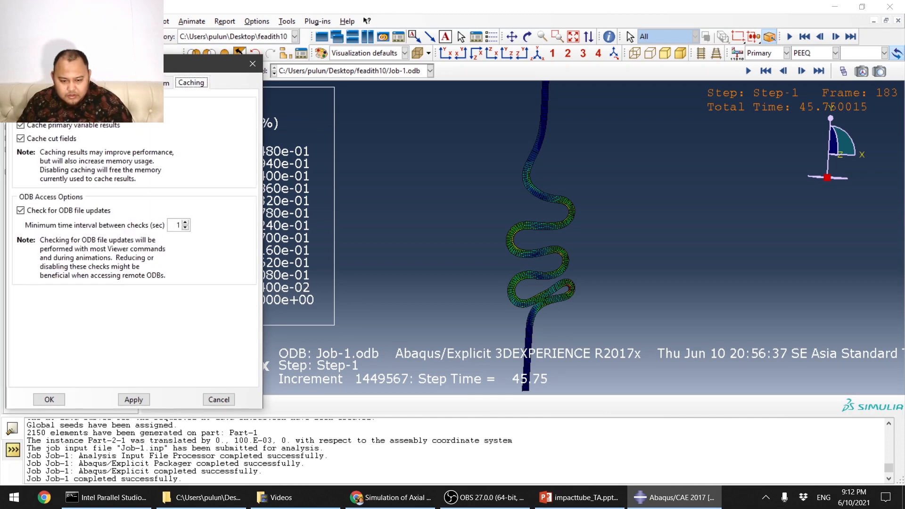
{"action": "left_click", "coordinate": [33, 83]}
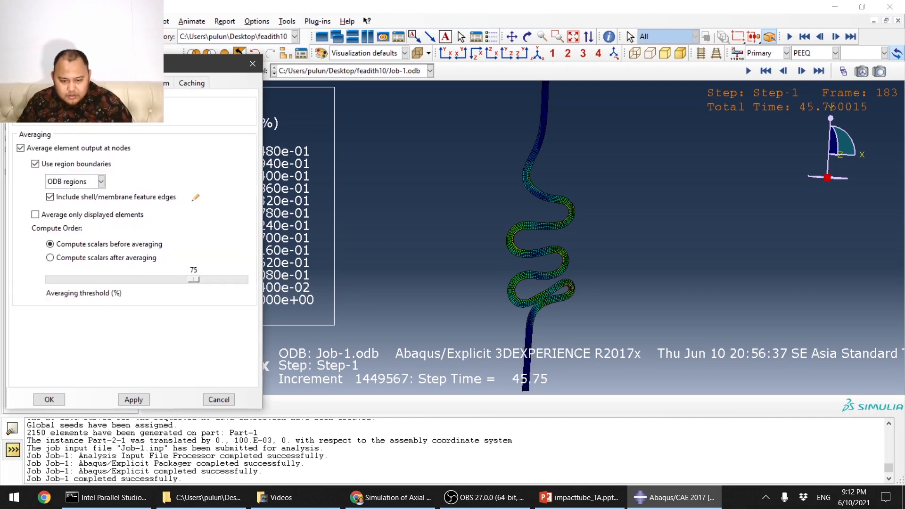
{"action": "left_click", "coordinate": [253, 65]}
{"action": "left_click", "coordinate": [168, 115]}
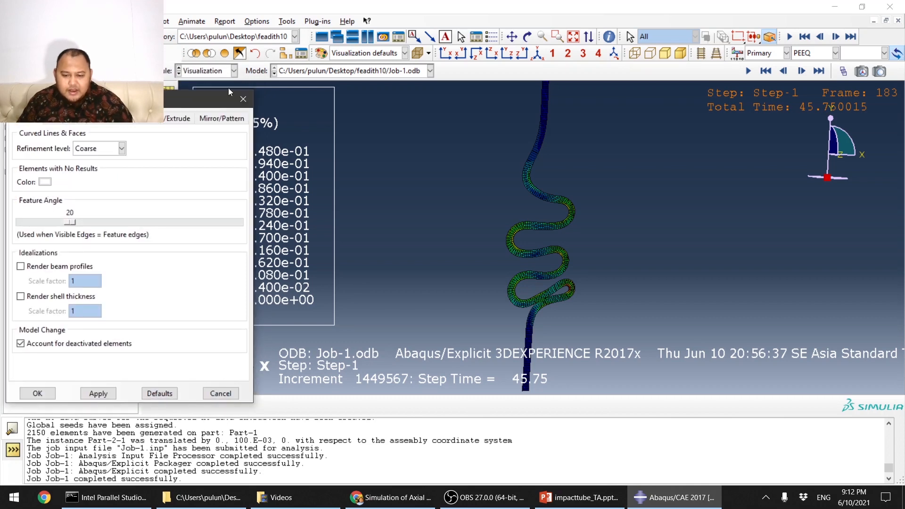
{"action": "left_click", "coordinate": [243, 98]}
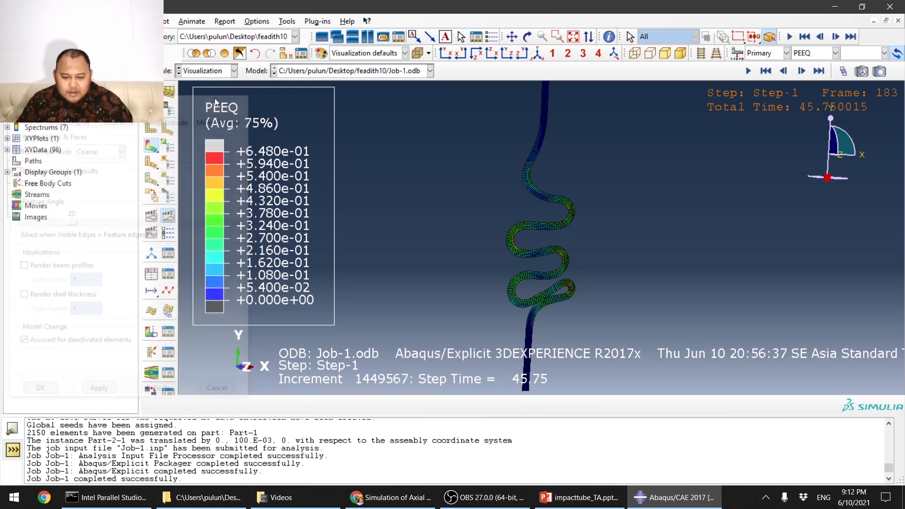
Step: Display the elements and analytical rigid surfaces swept from 0 to 180 degrees with 10 segments each
{"action": "left_click", "coordinate": [170, 110]}
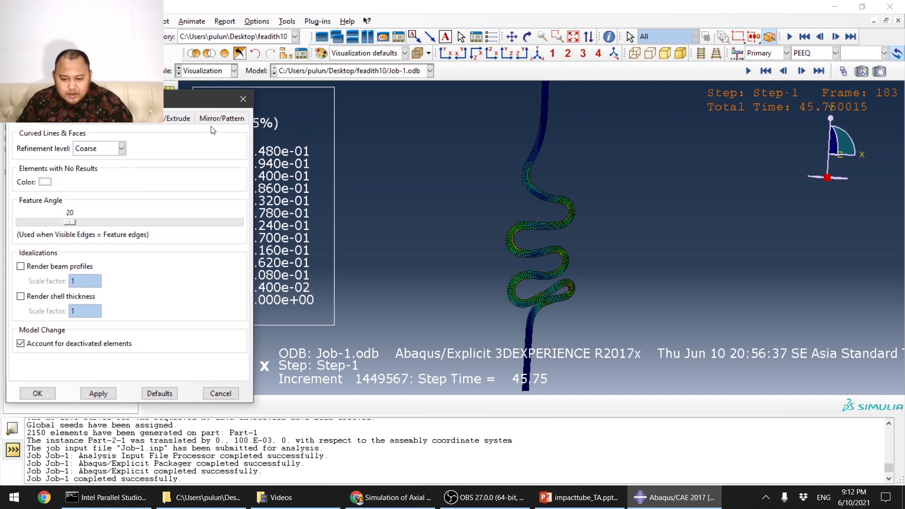
{"action": "left_click", "coordinate": [178, 118]}
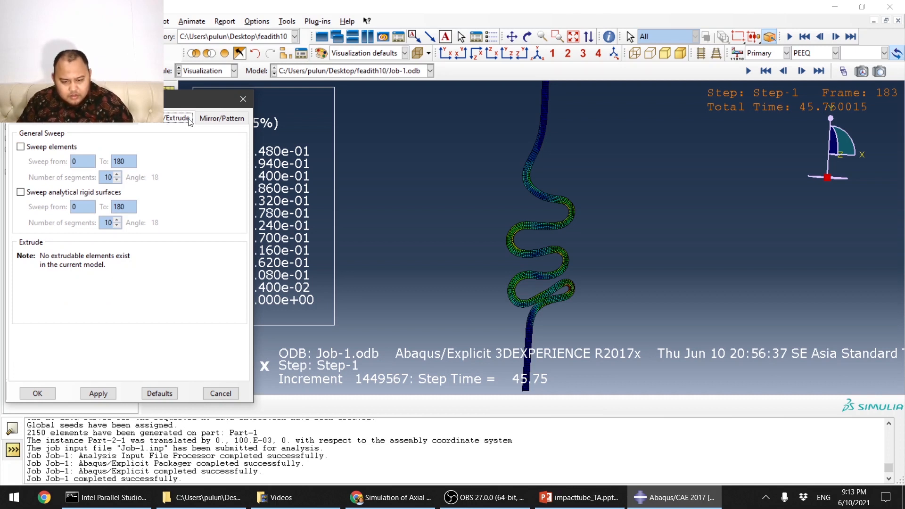
{"action": "left_click", "coordinate": [206, 120]}
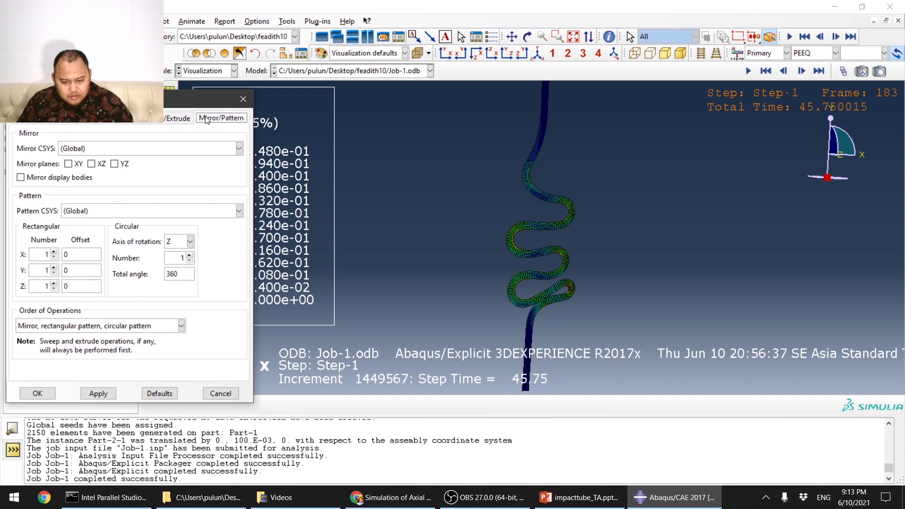
{"action": "left_click", "coordinate": [173, 119]}
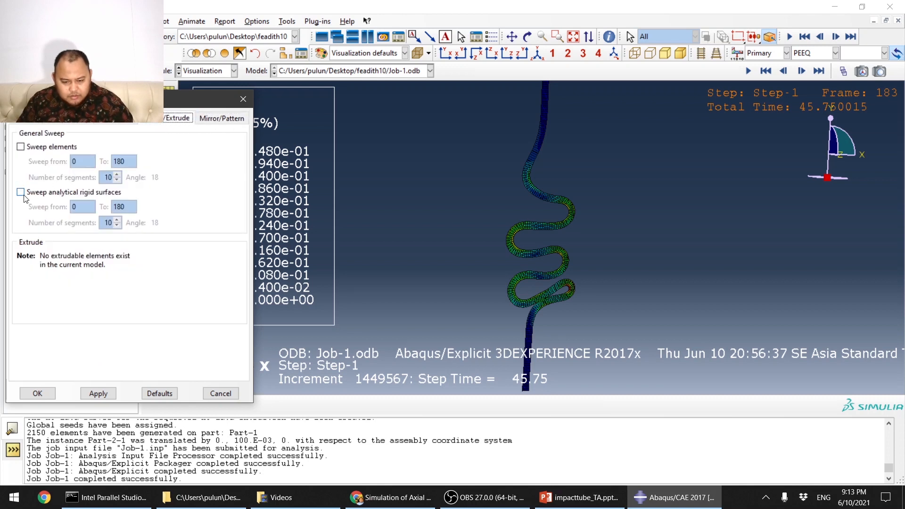
{"action": "left_click", "coordinate": [20, 146]}
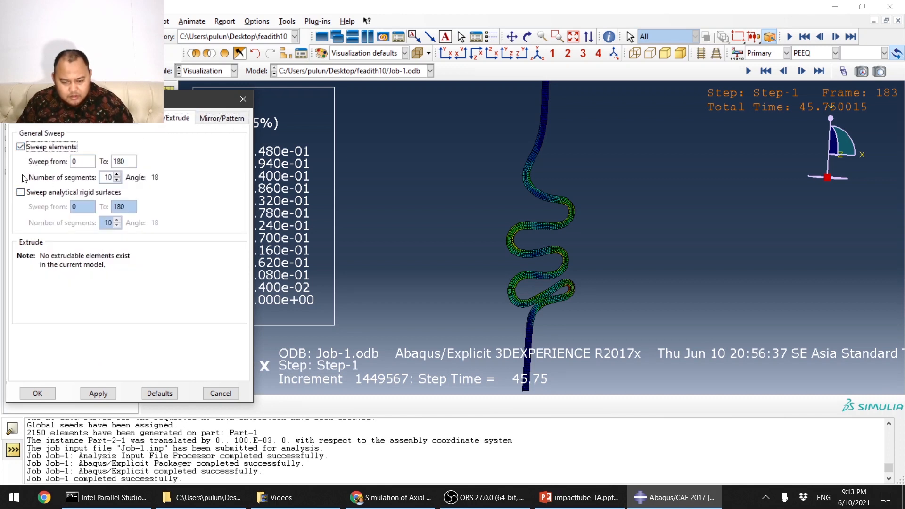
{"action": "left_click", "coordinate": [20, 191]}
{"action": "left_click", "coordinate": [103, 397]}
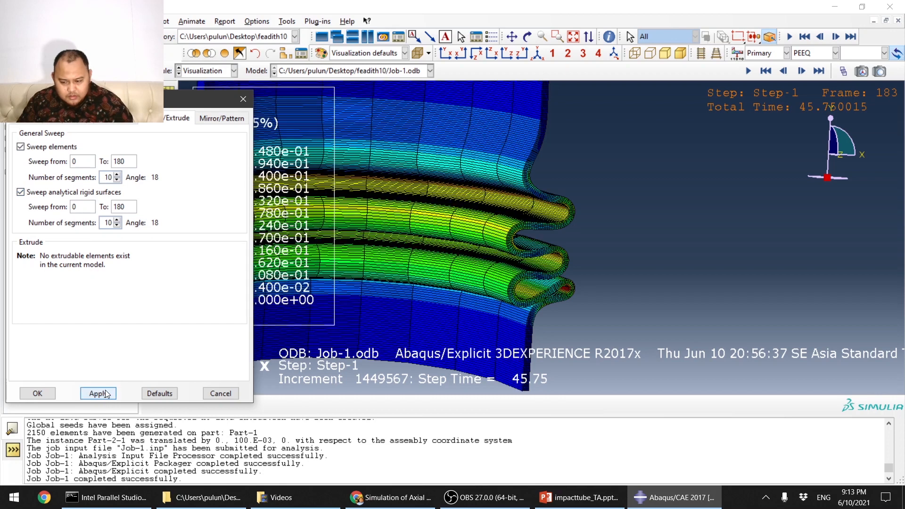
Step: Set the number of segments for the swept elements to 20 and apply it
{"action": "scroll", "coordinate": [692, 210], "scroll_direction": "up", "scroll_amount": 6}
{"action": "left_click_drag", "start_coordinate": [664, 221], "coordinate": [607, 246], "text": "ctrl+alt"}
{"action": "scroll", "coordinate": [620, 277], "scroll_direction": "down", "scroll_amount": 5}
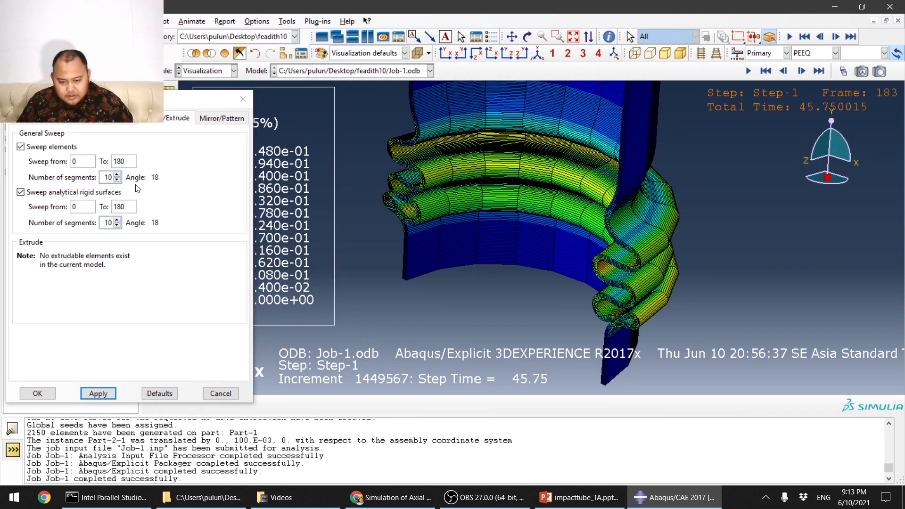
{"action": "left_click", "coordinate": [118, 175]}
{"action": "left_click", "coordinate": [117, 174]}
{"action": "left_click", "coordinate": [118, 174]}
{"action": "left_click", "coordinate": [118, 174]}
{"action": "left_click", "coordinate": [117, 174]}
{"action": "left_click", "coordinate": [118, 174]}
{"action": "left_click", "coordinate": [117, 175]}
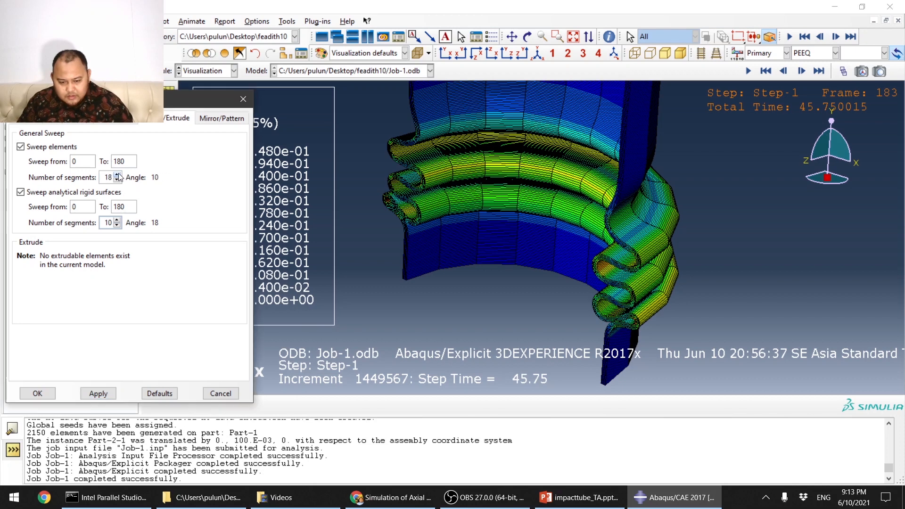
{"action": "left_click", "coordinate": [118, 174]}
{"action": "left_click", "coordinate": [117, 174]}
{"action": "left_click", "coordinate": [97, 394]}
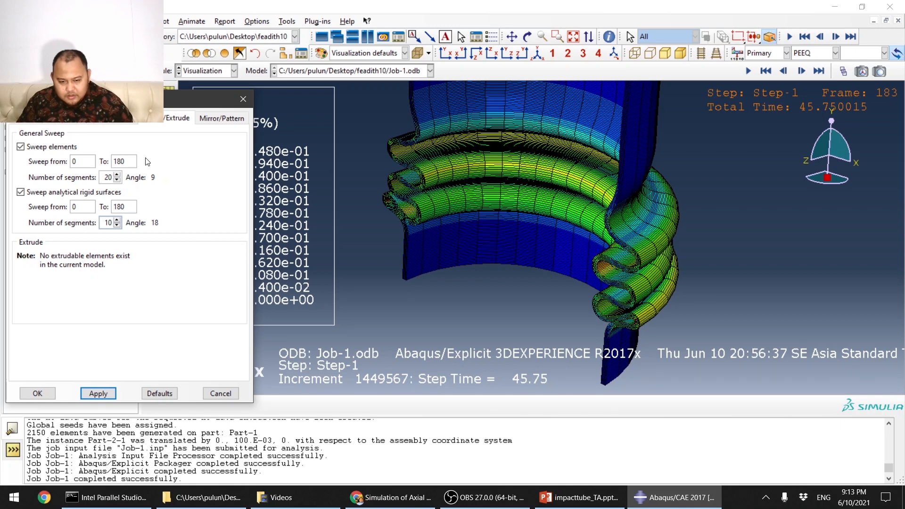
Step: Set the element sweep to end at 360 degrees with 100 segments and apply it
{"action": "double_click", "coordinate": [120, 161]}
{"action": "type", "text": "36"}
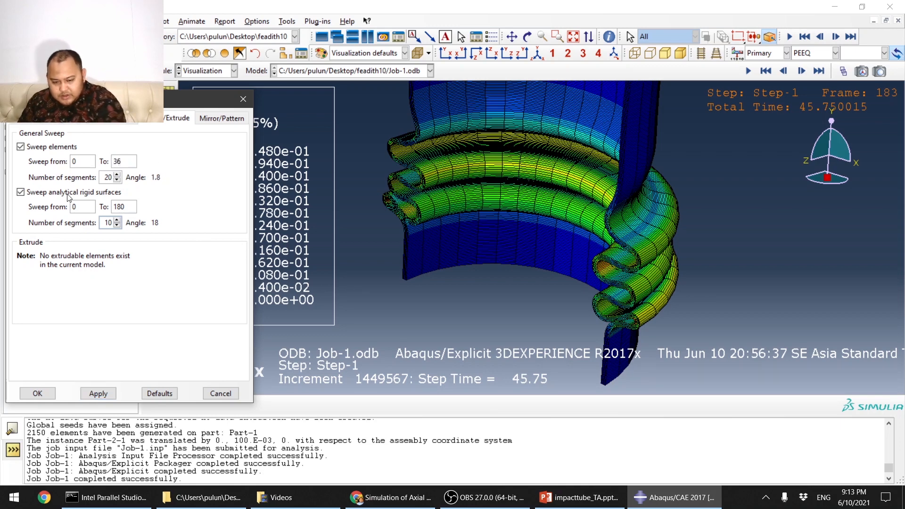
{"action": "type", "text": "0"}
{"action": "left_click", "coordinate": [98, 393]}
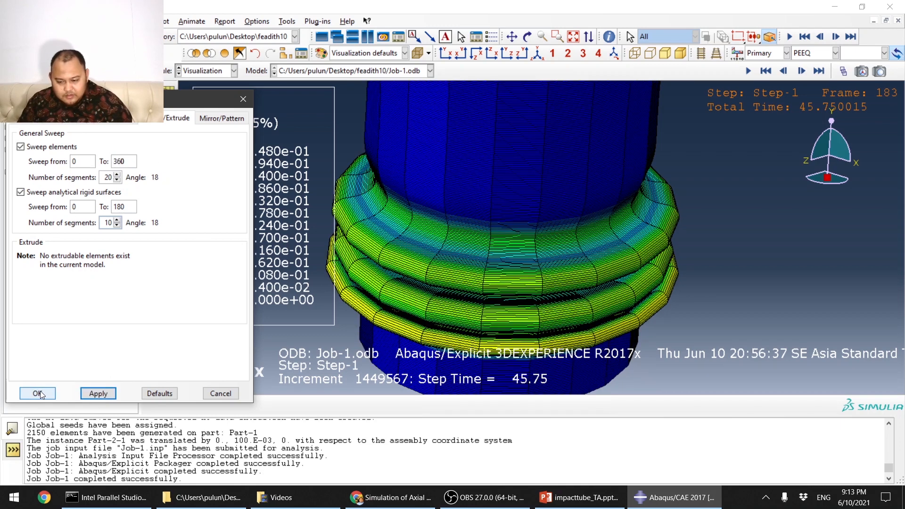
{"action": "left_click", "coordinate": [108, 177]}
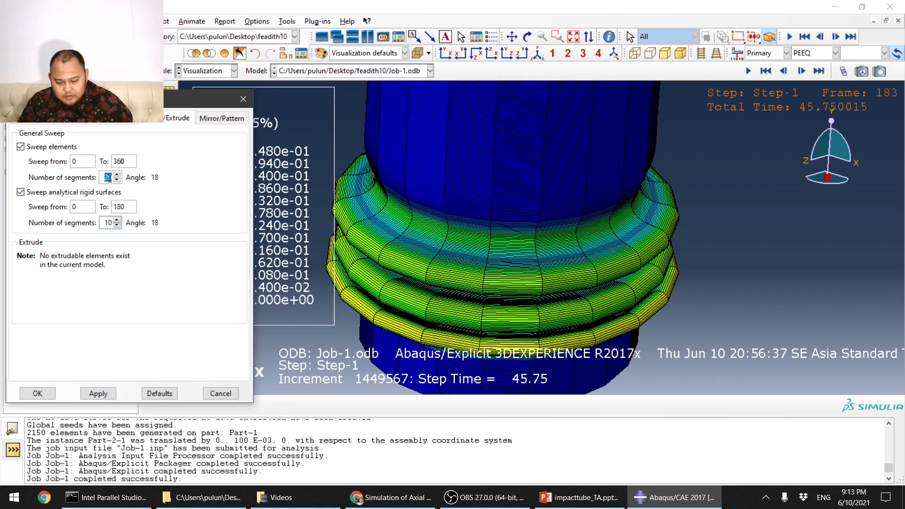
{"action": "type", "text": "100"}
{"action": "left_click", "coordinate": [100, 394]}
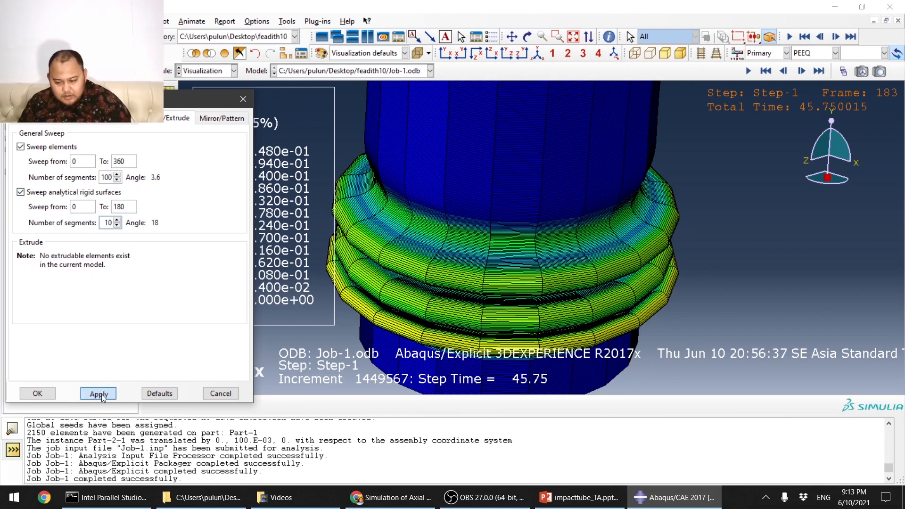
Step: Play the animation of the fully swept tube and pause it at frame 141
{"action": "left_click_drag", "start_coordinate": [539, 283], "coordinate": [655, 211], "text": "ctrl+alt"}
{"action": "scroll", "coordinate": [605, 203], "scroll_direction": "down", "scroll_amount": 5}
{"action": "scroll", "coordinate": [605, 206], "scroll_direction": "up", "scroll_amount": 5}
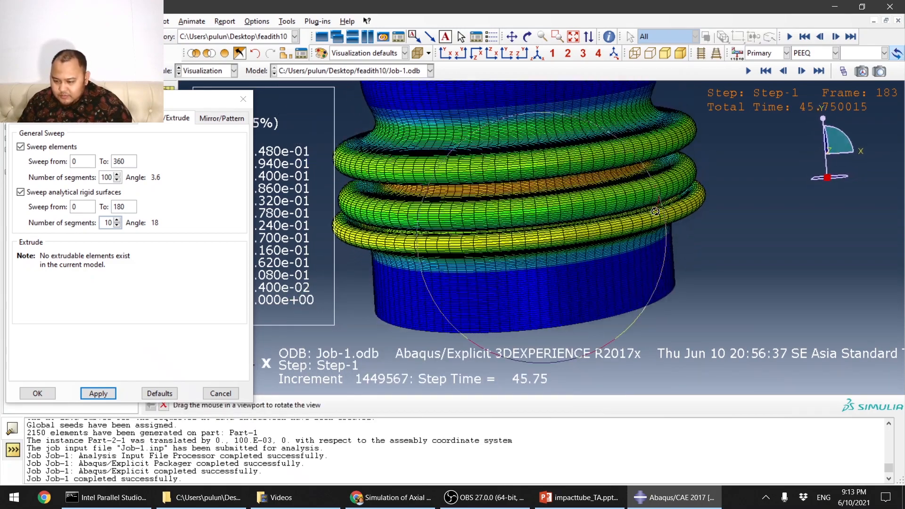
{"action": "left_click", "coordinate": [753, 73]}
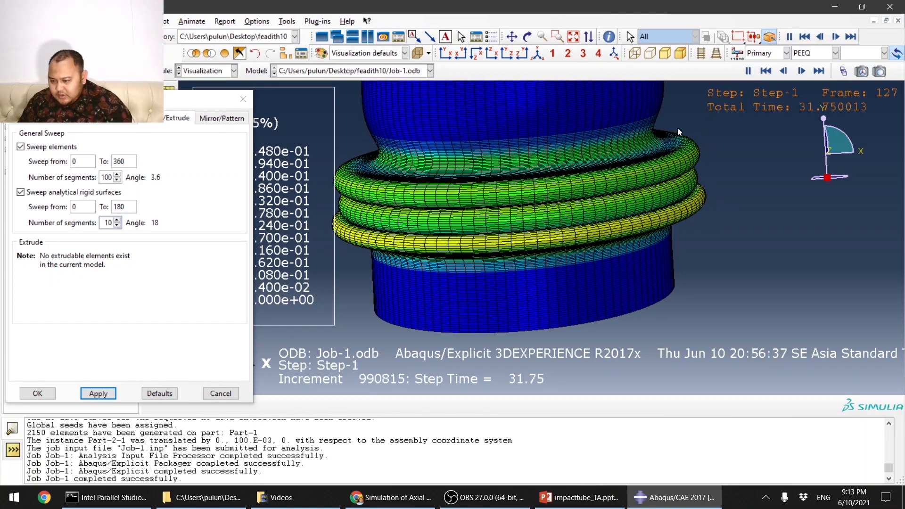
{"action": "left_click", "coordinate": [748, 72]}
Step: Examine the swept tube's folds from several angles at frame 141 and resume the animation
{"action": "left_click_drag", "start_coordinate": [538, 206], "coordinate": [568, 219], "text": "ctrl+alt"}
{"action": "scroll", "coordinate": [569, 239], "scroll_direction": "up", "scroll_amount": 4}
{"action": "scroll", "coordinate": [568, 239], "scroll_direction": "up", "scroll_amount": 2}
{"action": "scroll", "coordinate": [514, 217], "scroll_direction": "down", "scroll_amount": 7}
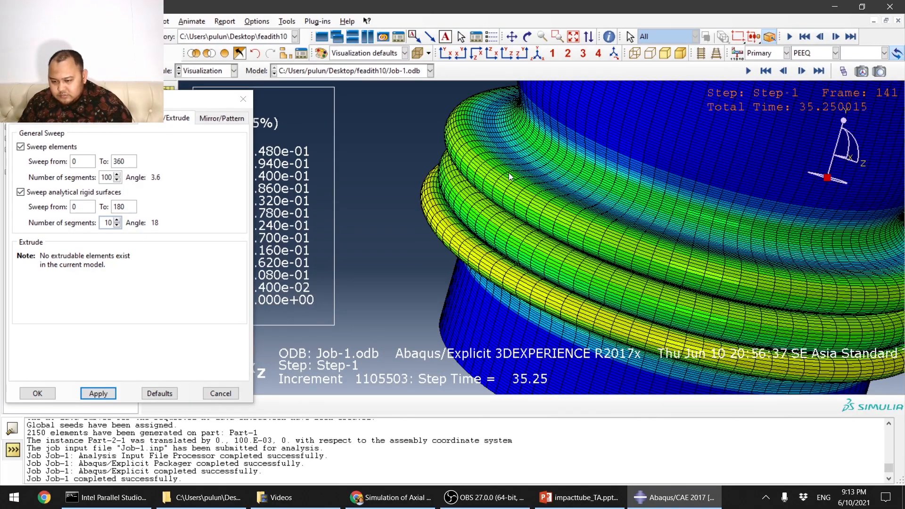
{"action": "left_click_drag", "start_coordinate": [508, 173], "coordinate": [556, 249], "text": "ctrl+alt"}
{"action": "left_click", "coordinate": [747, 71]}
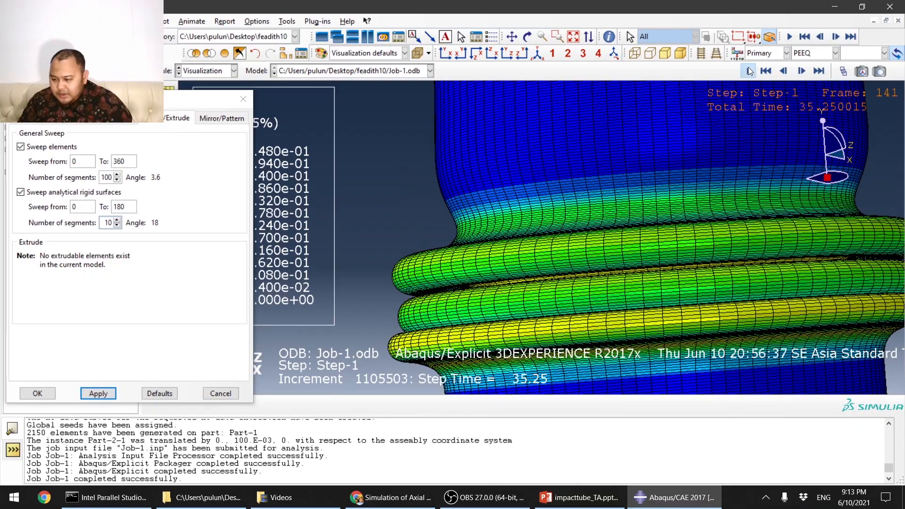
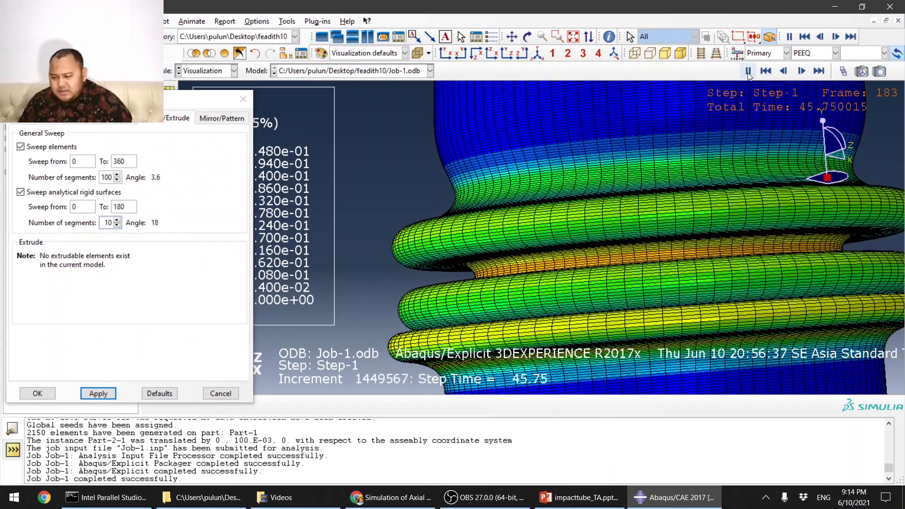
Step: Pause the animation at frame 196 and examine the folds, top plate and open lower end of the swept tube from several angles
{"action": "left_click", "coordinate": [749, 72]}
{"action": "scroll", "coordinate": [566, 182], "scroll_direction": "down", "scroll_amount": 2}
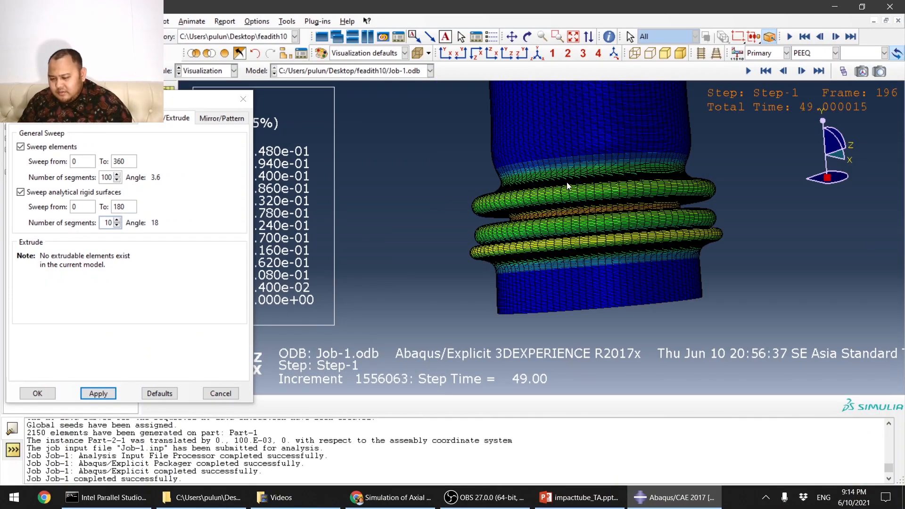
{"action": "left_click_drag", "start_coordinate": [606, 183], "coordinate": [593, 221], "text": "ctrl+alt"}
{"action": "scroll", "coordinate": [593, 221], "scroll_direction": "down", "scroll_amount": 4}
{"action": "scroll", "coordinate": [613, 179], "scroll_direction": "up", "scroll_amount": 5}
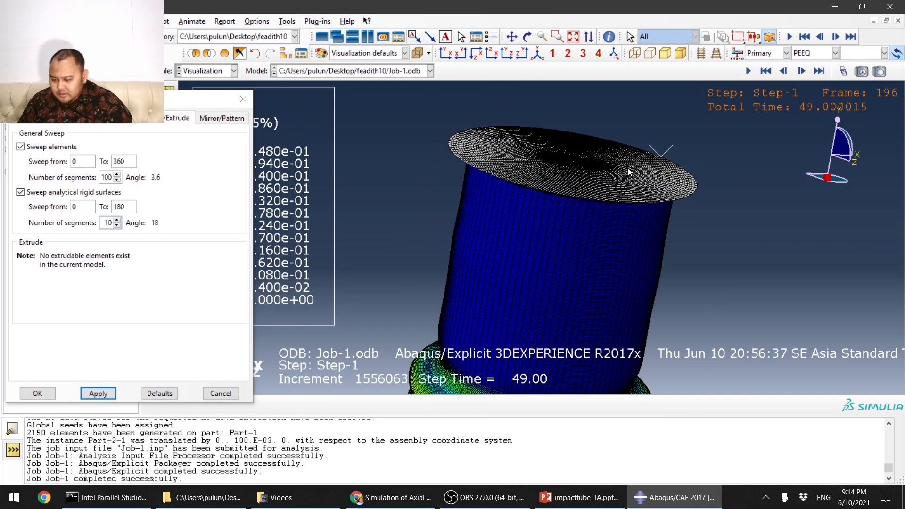
{"action": "left_click_drag", "start_coordinate": [529, 202], "coordinate": [553, 257], "text": "ctrl+alt"}
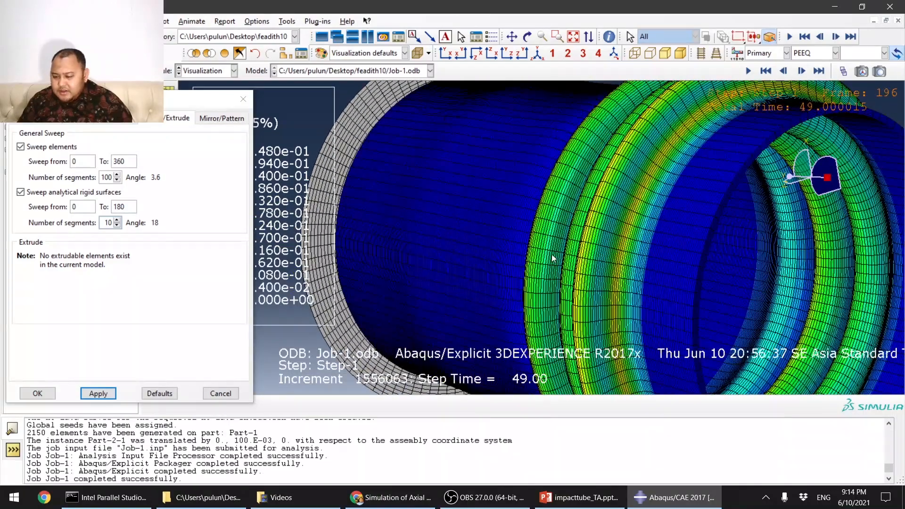
{"action": "scroll", "coordinate": [554, 254], "scroll_direction": "down", "scroll_amount": 5}
{"action": "left_click_drag", "start_coordinate": [562, 196], "coordinate": [610, 315], "text": "ctrl+alt"}
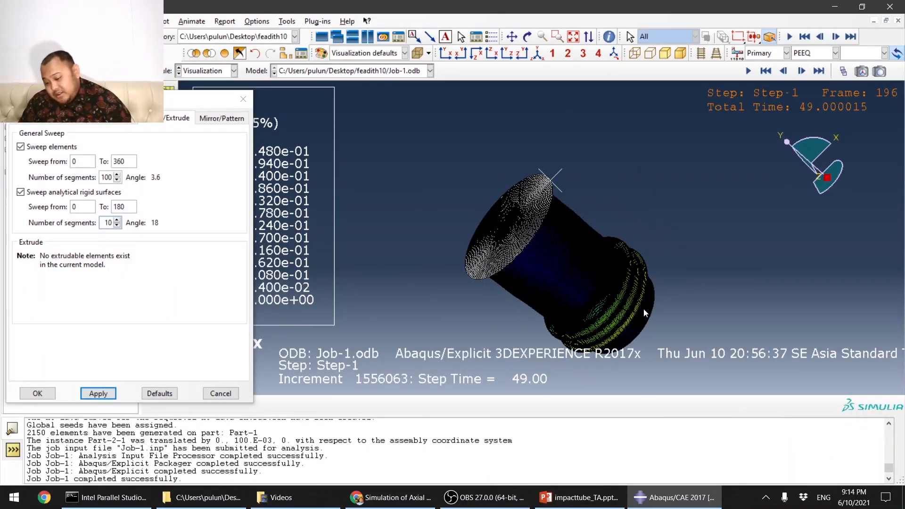
{"action": "scroll", "coordinate": [643, 308], "scroll_direction": "up", "scroll_amount": 3}
{"action": "scroll", "coordinate": [643, 308], "scroll_direction": "up", "scroll_amount": 2}
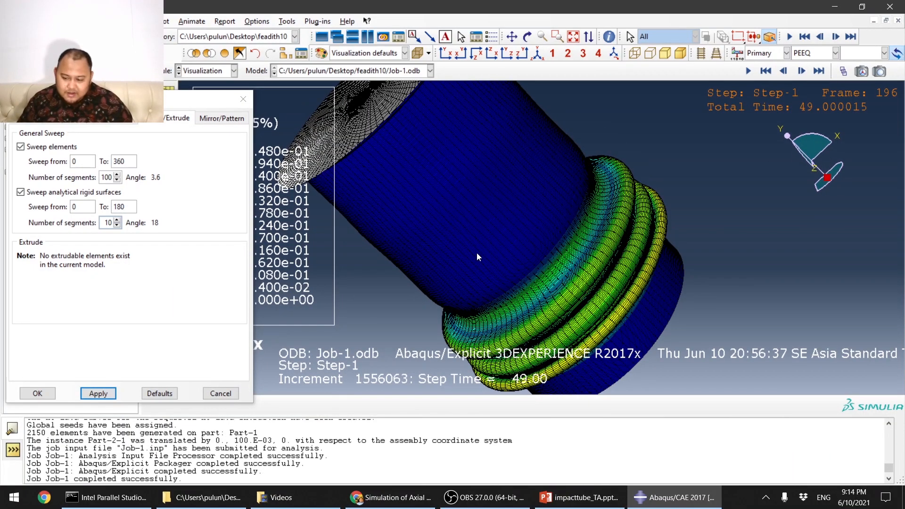
{"action": "left_click_drag", "start_coordinate": [476, 255], "coordinate": [491, 289], "text": "ctrl+alt"}
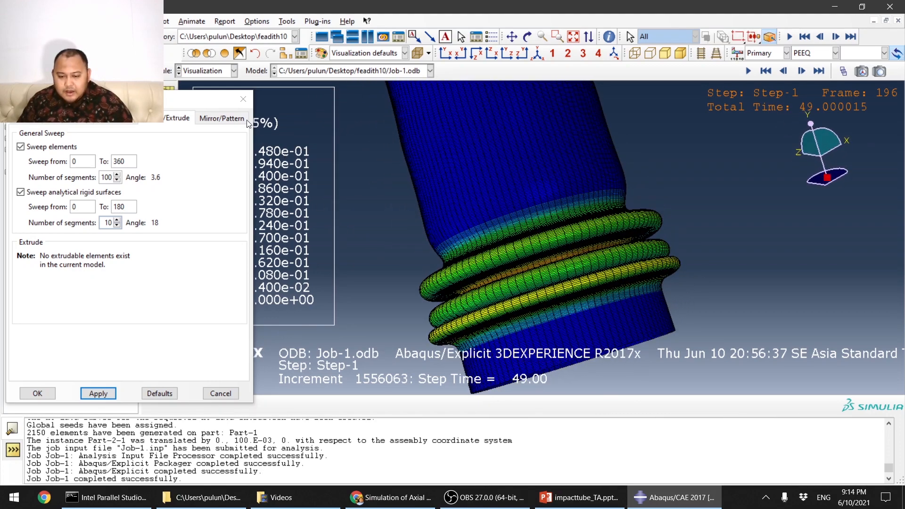
Step: Show only the free edges in the common plot options and inspect the smooth plastic strain contours around the tube and its open end
{"action": "left_click", "coordinate": [238, 100]}
{"action": "left_click", "coordinate": [169, 105]}
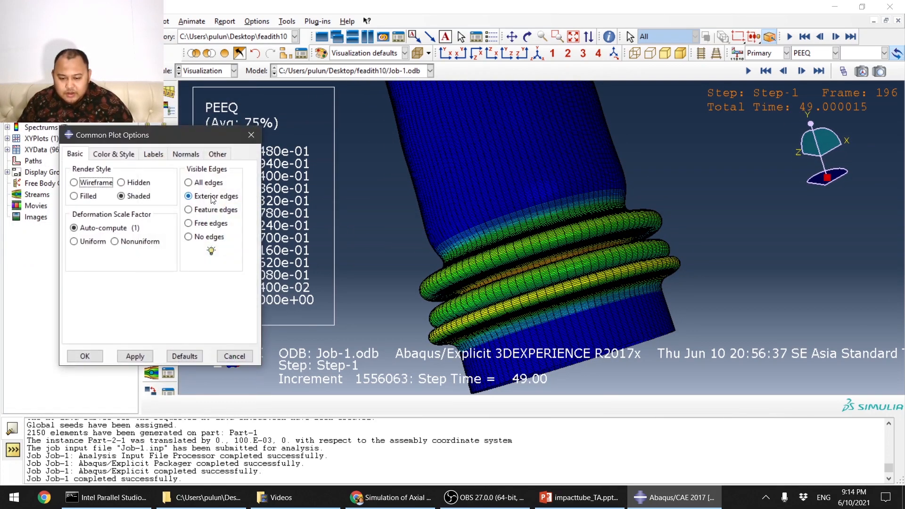
{"action": "left_click", "coordinate": [188, 223]}
{"action": "left_click", "coordinate": [135, 356]}
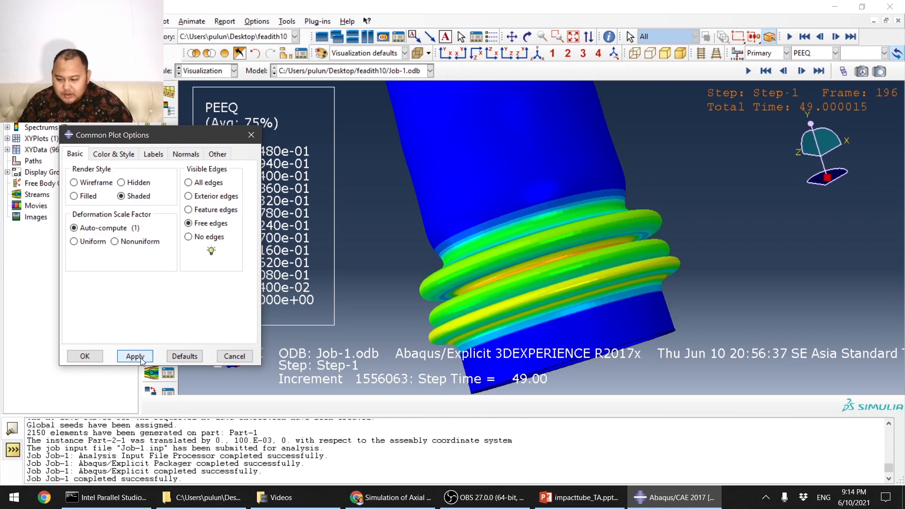
{"action": "left_click", "coordinate": [98, 357]}
{"action": "left_click_drag", "start_coordinate": [581, 301], "coordinate": [688, 266], "text": "ctrl+alt"}
{"action": "scroll", "coordinate": [443, 288], "scroll_direction": "up", "scroll_amount": 5}
{"action": "scroll", "coordinate": [488, 279], "scroll_direction": "down", "scroll_amount": 4}
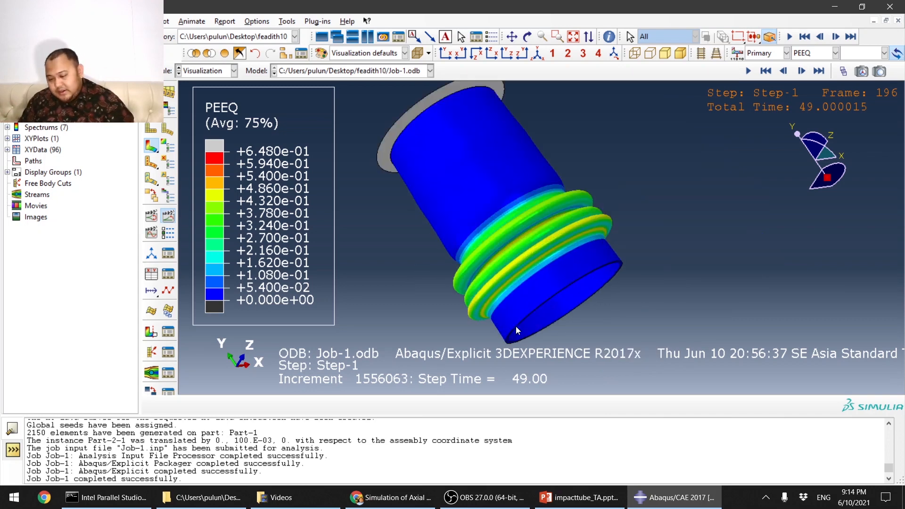
{"action": "left_click_drag", "start_coordinate": [515, 326], "coordinate": [293, 194], "text": "ctrl+alt"}
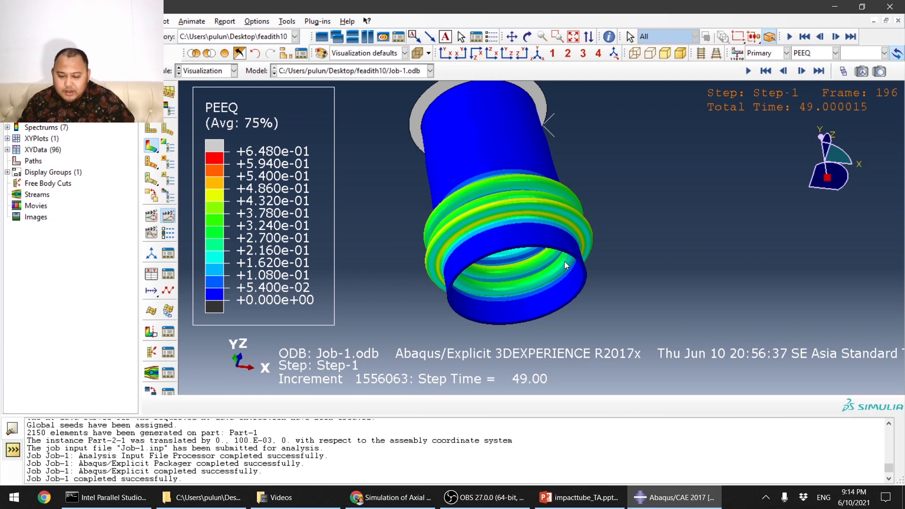
Step: Start an XY data extraction from ODB field output and expand the reaction force components of the unique nodal variables
{"action": "left_click", "coordinate": [151, 275]}
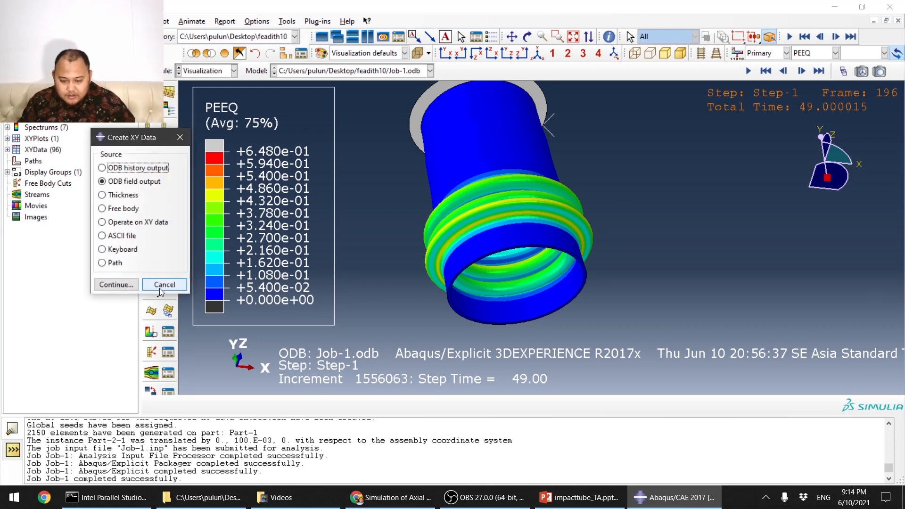
{"action": "left_click", "coordinate": [160, 288]}
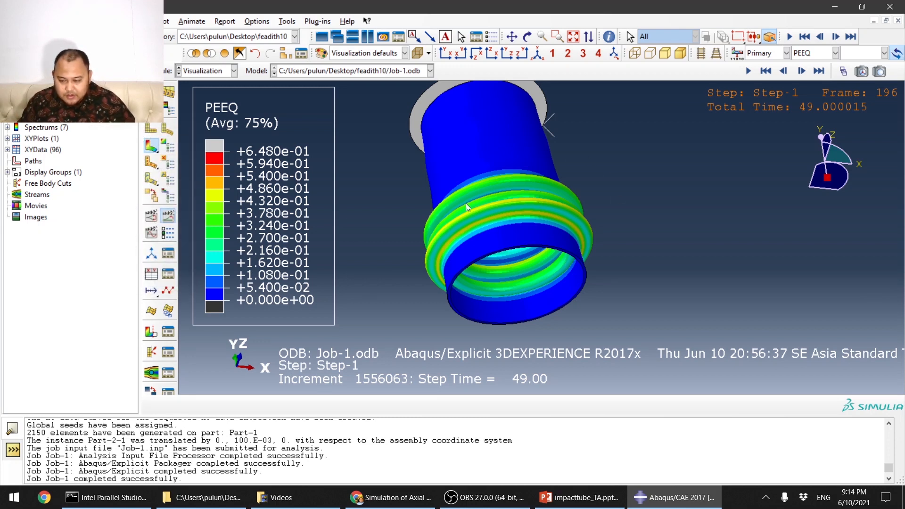
{"action": "left_click", "coordinate": [151, 276]}
{"action": "left_click", "coordinate": [115, 284]}
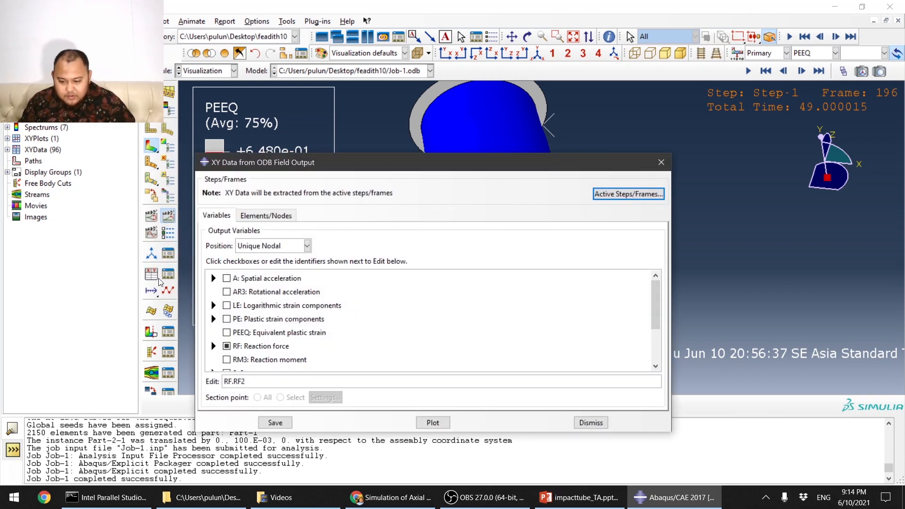
{"action": "scroll", "coordinate": [250, 335], "scroll_direction": "down", "scroll_amount": 2}
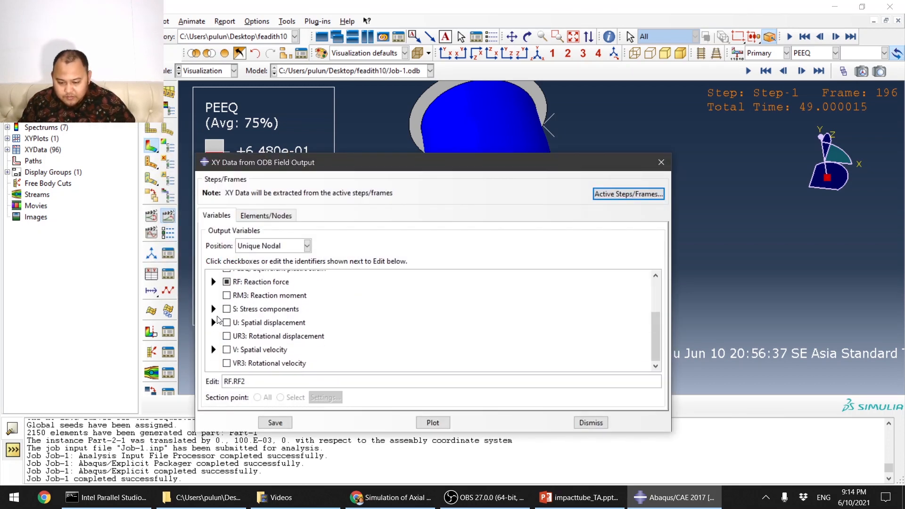
{"action": "left_click", "coordinate": [213, 282]}
Step: Set the node selection method to node sets, choose SET-1 and turn on highlighting of items in the viewport
{"action": "left_click", "coordinate": [276, 217]}
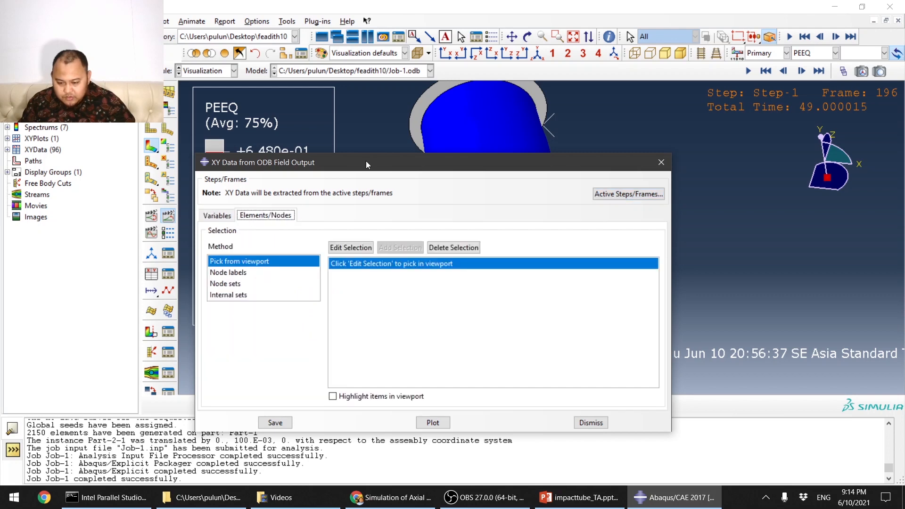
{"action": "left_click_drag", "start_coordinate": [365, 161], "coordinate": [143, 149]}
{"action": "left_click", "coordinate": [127, 236]}
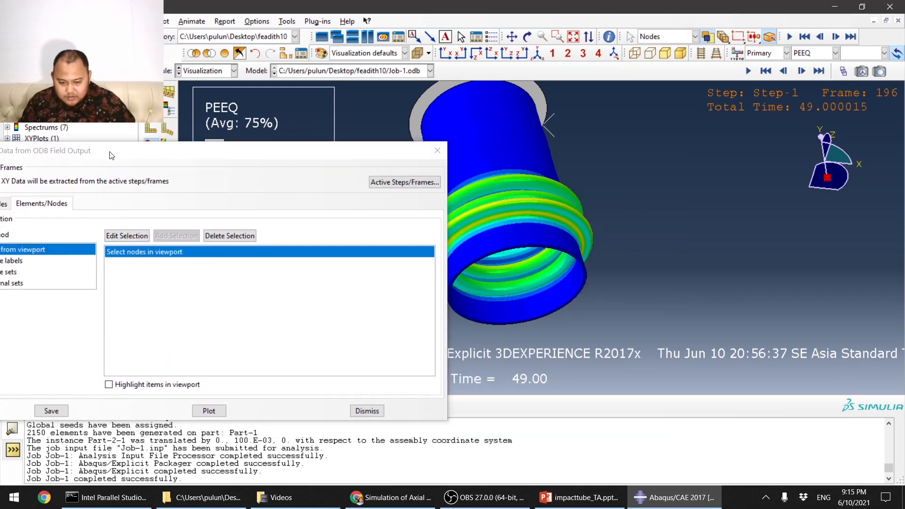
{"action": "left_click", "coordinate": [17, 272]}
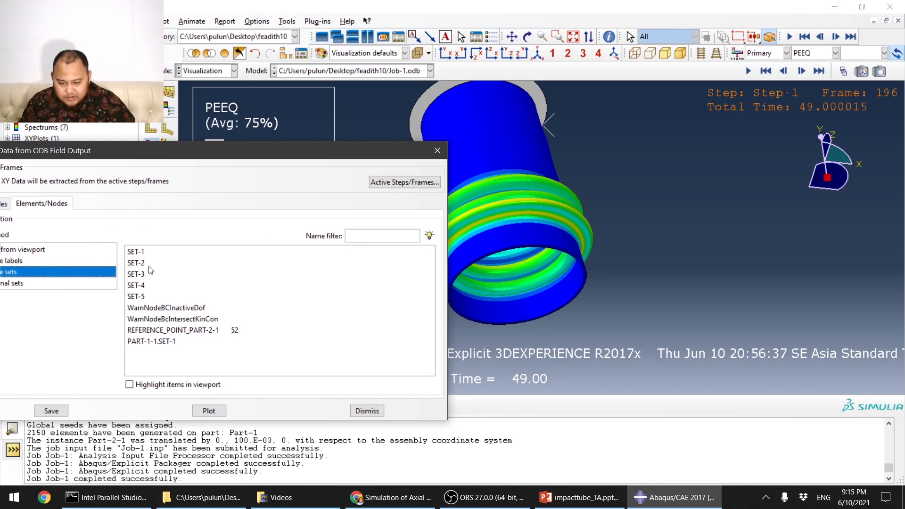
{"action": "left_click", "coordinate": [154, 253]}
{"action": "left_click", "coordinate": [129, 385]}
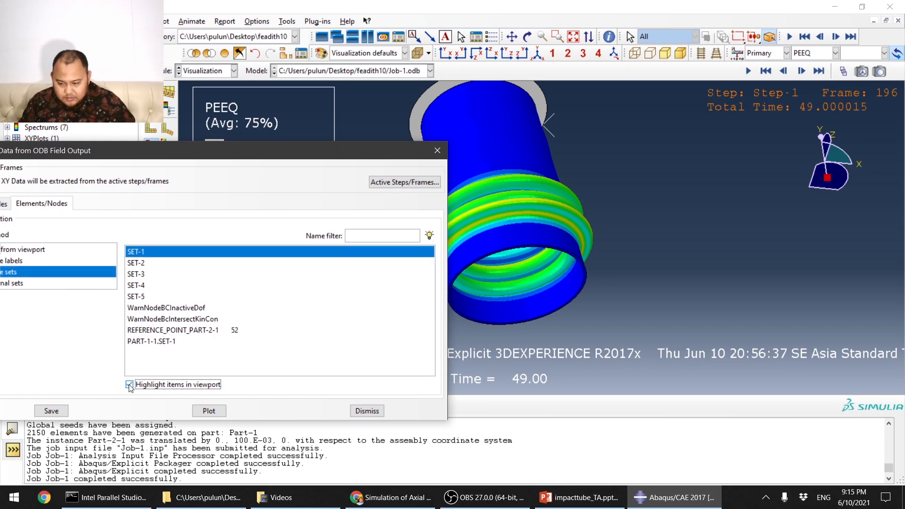
Step: Go through the listed node sets down to PART-1-1.SET-1 and check where each one lies on the tube
{"action": "scroll", "coordinate": [680, 264], "scroll_direction": "up", "scroll_amount": 5}
{"action": "scroll", "coordinate": [624, 292], "scroll_direction": "down", "scroll_amount": 6}
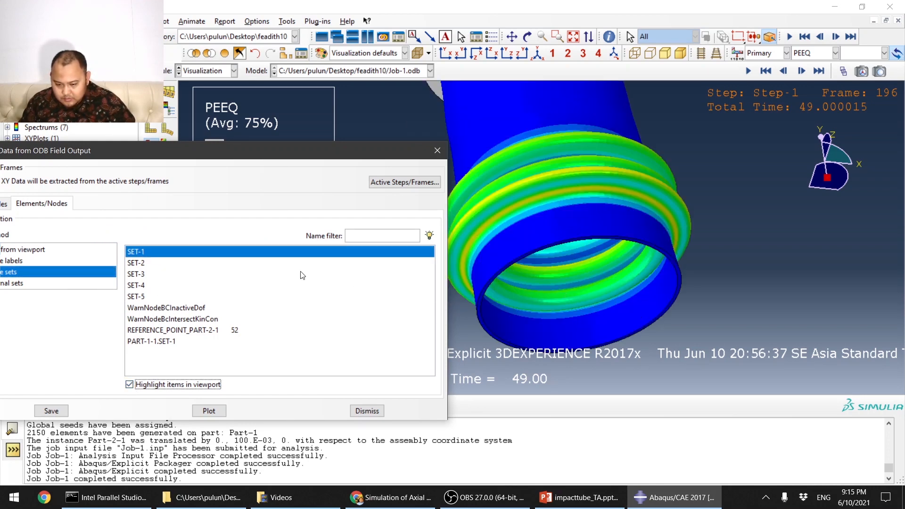
{"action": "left_click", "coordinate": [143, 264]}
{"action": "left_click", "coordinate": [137, 275]}
{"action": "left_click", "coordinate": [146, 286]}
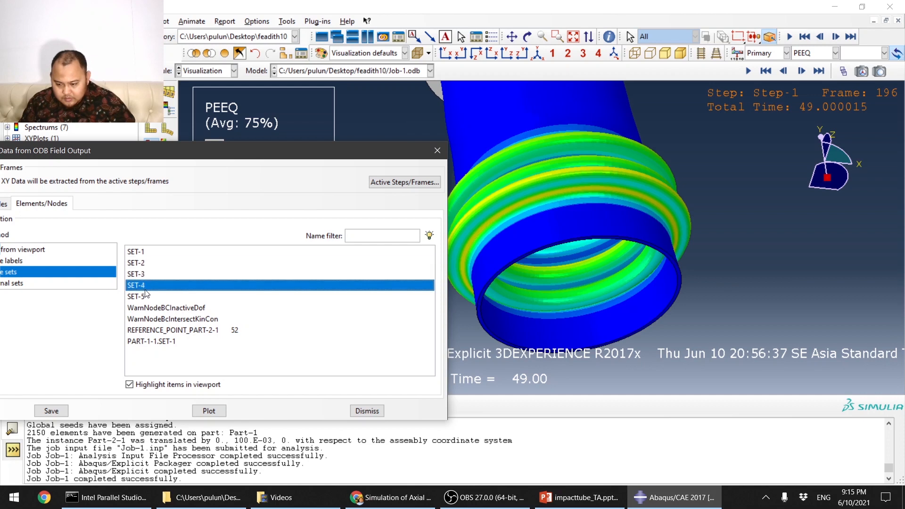
{"action": "left_click", "coordinate": [153, 308]}
{"action": "left_click", "coordinate": [161, 330]}
{"action": "left_click", "coordinate": [175, 342]}
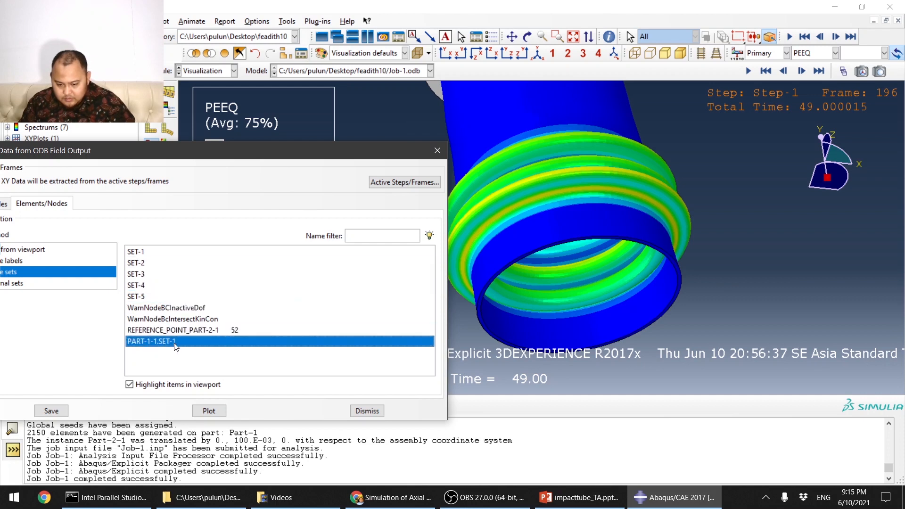
{"action": "scroll", "coordinate": [586, 291], "scroll_direction": "up", "scroll_amount": 8}
{"action": "scroll", "coordinate": [589, 246], "scroll_direction": "down", "scroll_amount": 4}
{"action": "left_click_drag", "start_coordinate": [650, 174], "coordinate": [636, 259], "text": "ctrl+alt"}
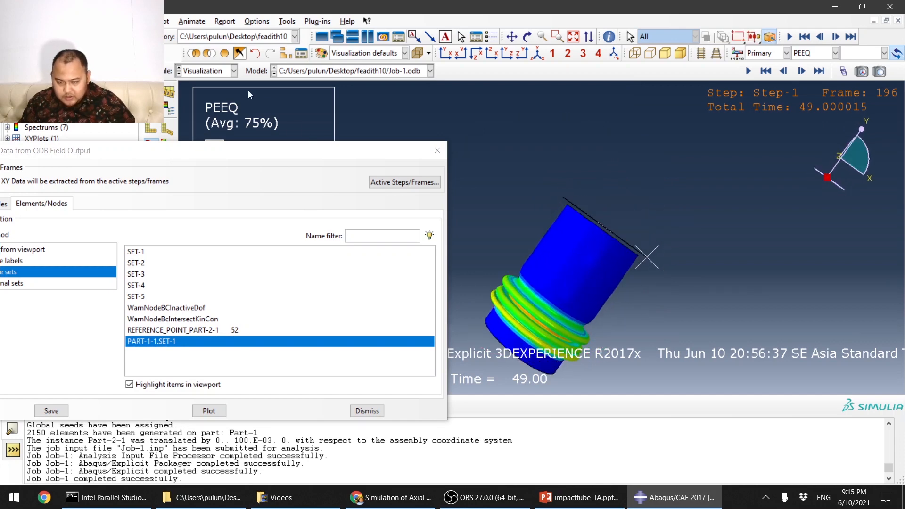
Step: Check in Model-1's Set Manager which tube region Set-1 covers, leave the set unedited and return to the Job-1 results
{"action": "left_click", "coordinate": [228, 75]}
{"action": "left_click", "coordinate": [217, 139]}
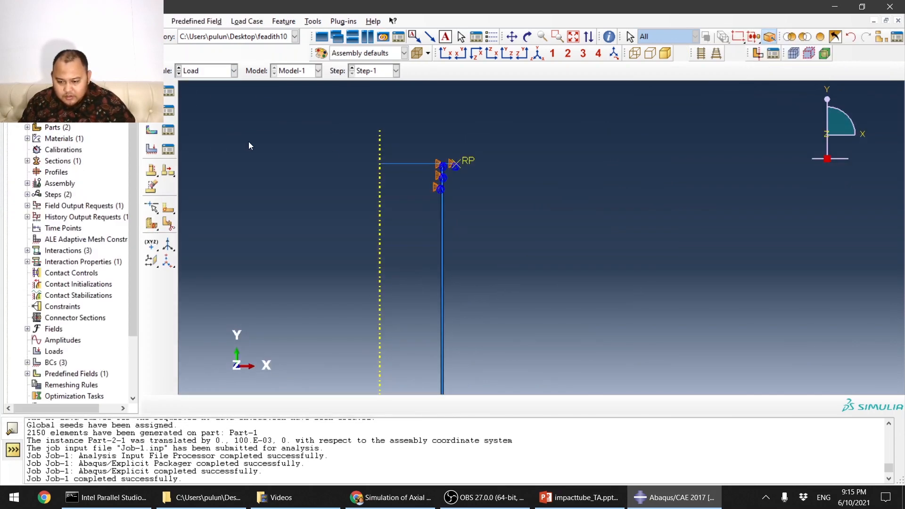
{"action": "left_click", "coordinate": [312, 21]}
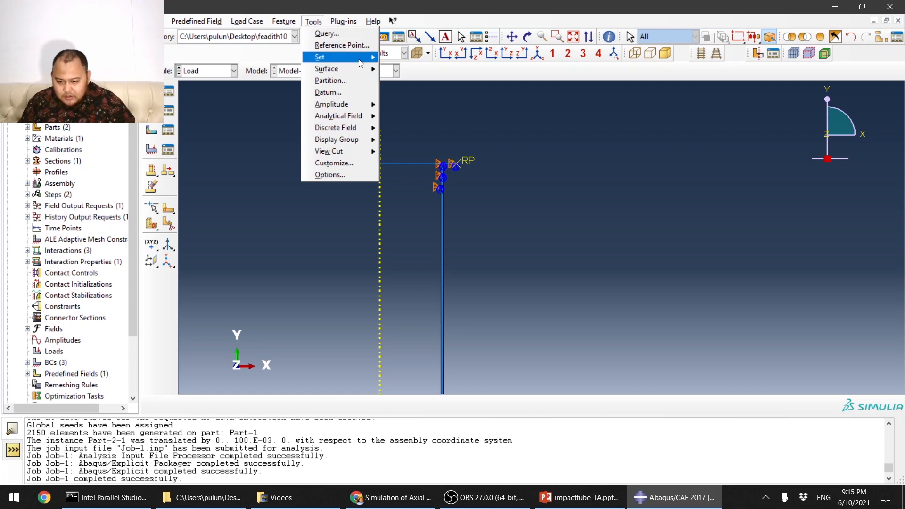
{"action": "mouse_move", "coordinate": [339, 57]}
{"action": "left_click", "coordinate": [401, 59]}
{"action": "left_click_drag", "start_coordinate": [129, 146], "coordinate": [836, 219]}
{"action": "scroll", "coordinate": [465, 377], "scroll_direction": "up", "scroll_amount": 5}
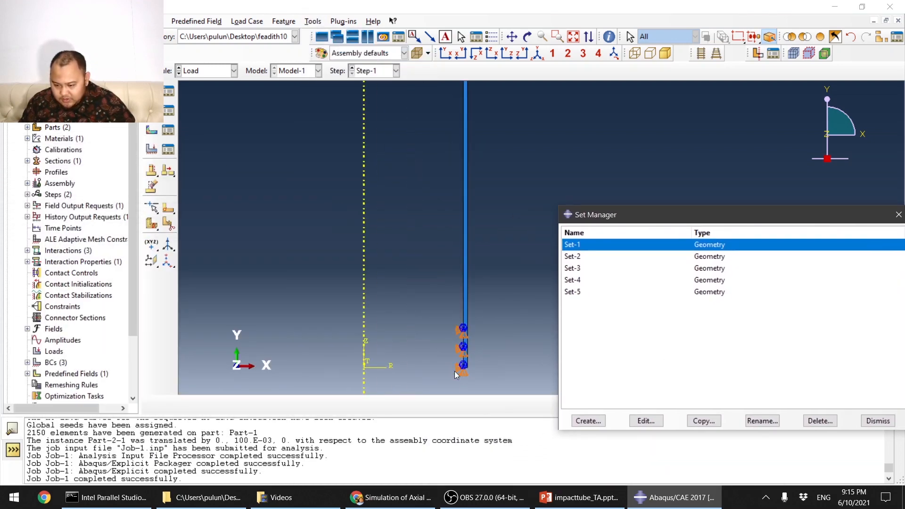
{"action": "double_click", "coordinate": [634, 246]}
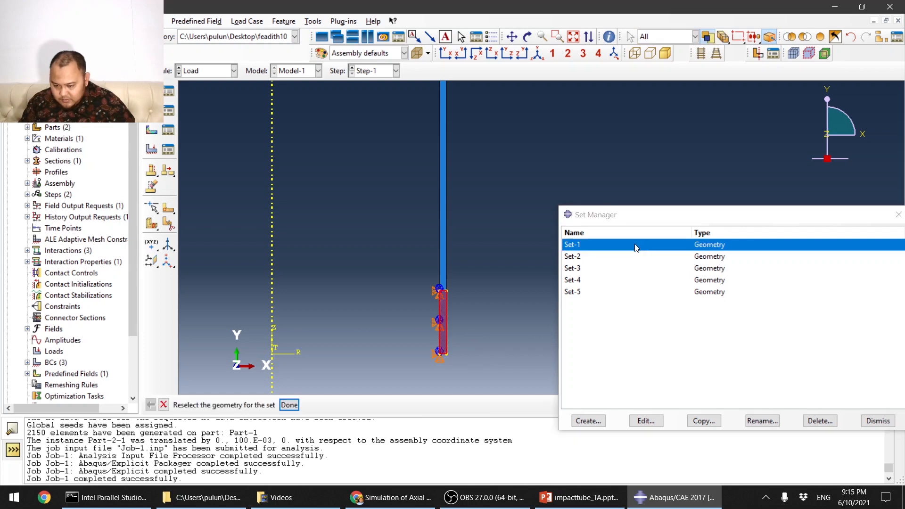
{"action": "left_click", "coordinate": [163, 405]}
{"action": "left_click", "coordinate": [877, 420]}
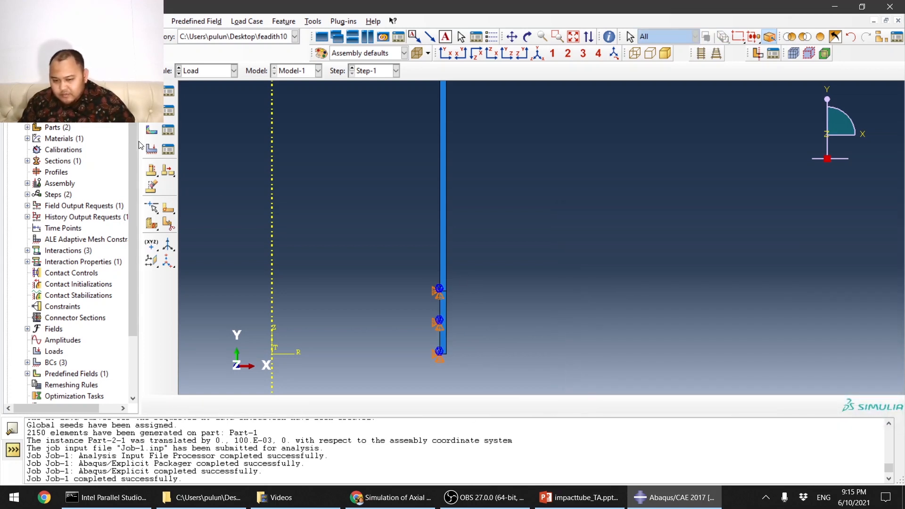
{"action": "left_click", "coordinate": [203, 171]}
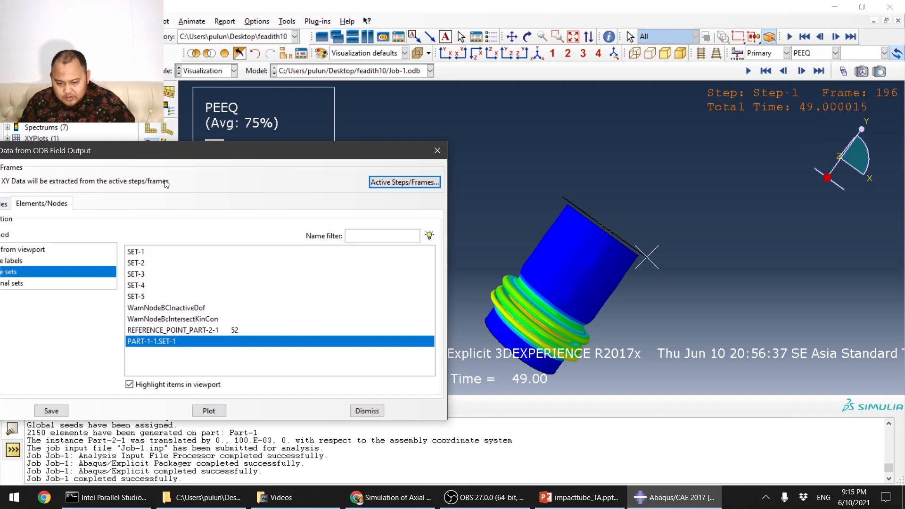
Step: Select node set SET-1 and save its RF2 reaction force curves as XY data
{"action": "left_click_drag", "start_coordinate": [172, 150], "coordinate": [254, 146]}
{"action": "left_click", "coordinate": [228, 251]}
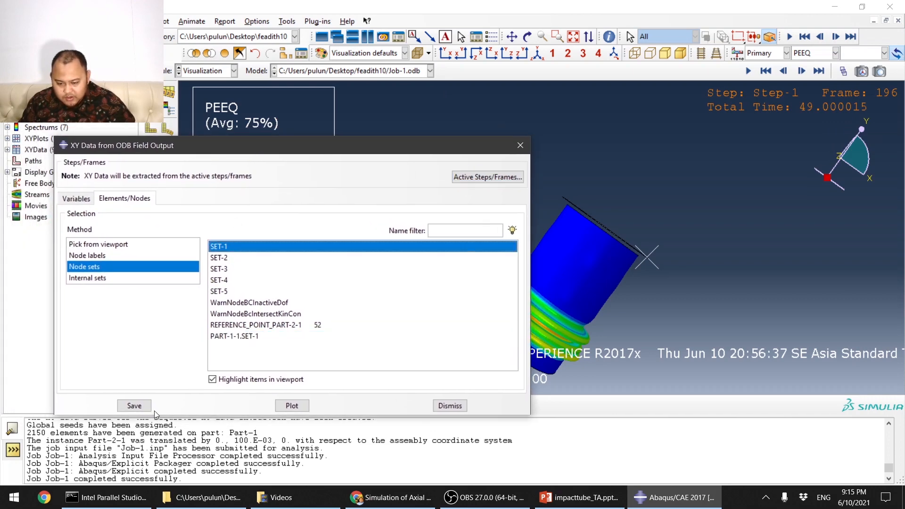
{"action": "left_click", "coordinate": [141, 406]}
{"action": "left_click", "coordinate": [259, 310]}
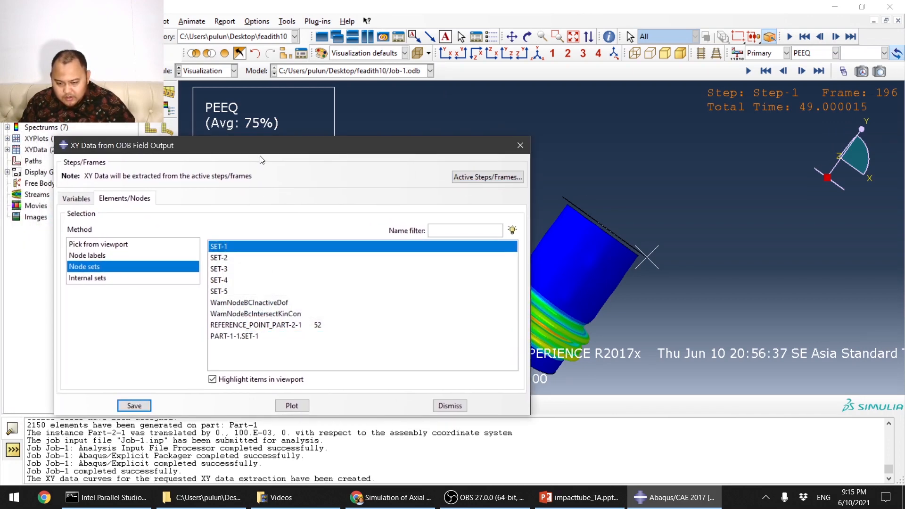
Step: Delete all XY data of the current session in the XY Data Manager and keep the emptied manager beside the extraction dialog
{"action": "left_click_drag", "start_coordinate": [262, 146], "coordinate": [502, 156]}
{"action": "left_click", "coordinate": [167, 273]}
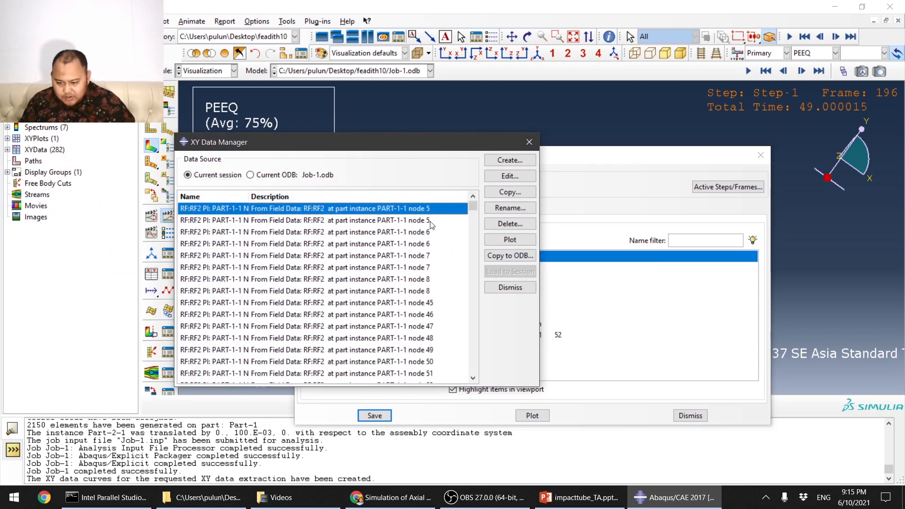
{"action": "left_click_drag", "start_coordinate": [472, 206], "coordinate": [464, 386]}
{"action": "left_click", "coordinate": [446, 378], "text": "shift"}
{"action": "left_click", "coordinate": [510, 227]}
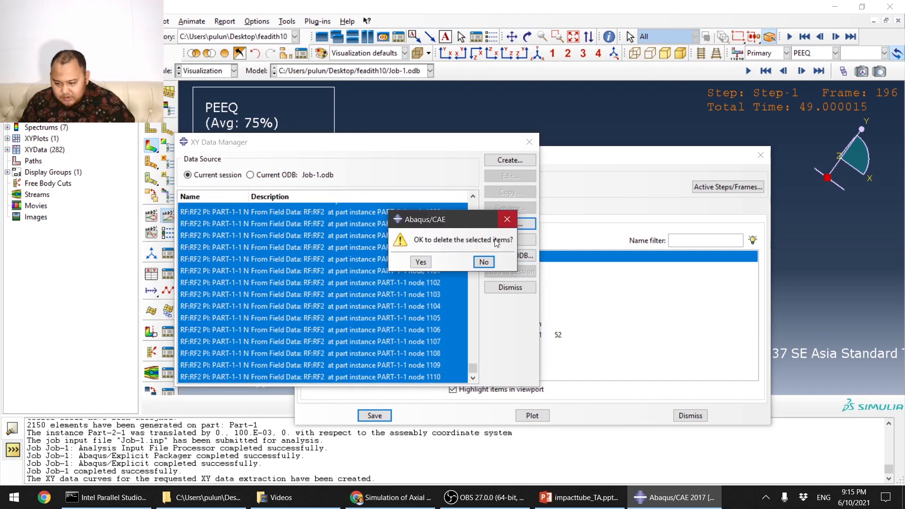
{"action": "left_click", "coordinate": [422, 261]}
{"action": "left_click_drag", "start_coordinate": [417, 150], "coordinate": [249, 163]}
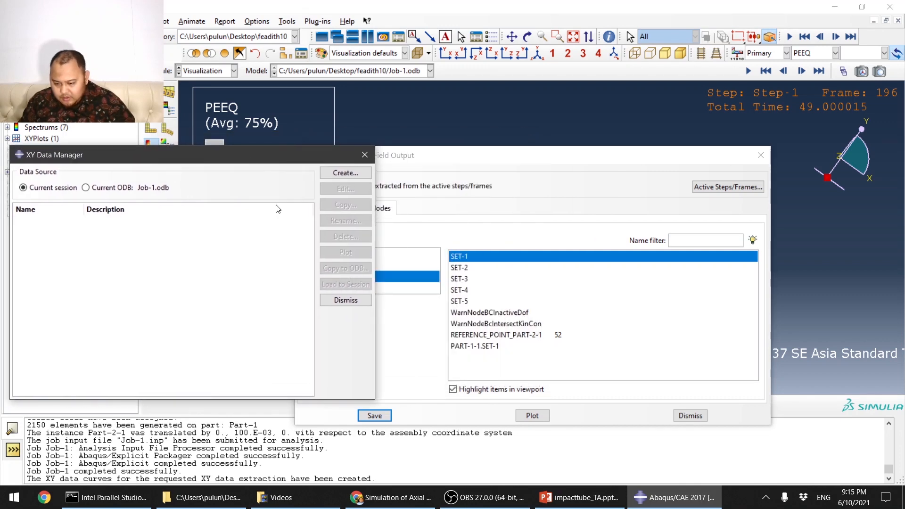
Step: Save the RF2 curves of SET-1 again as the only XY data in the session
{"action": "left_click", "coordinate": [405, 377]}
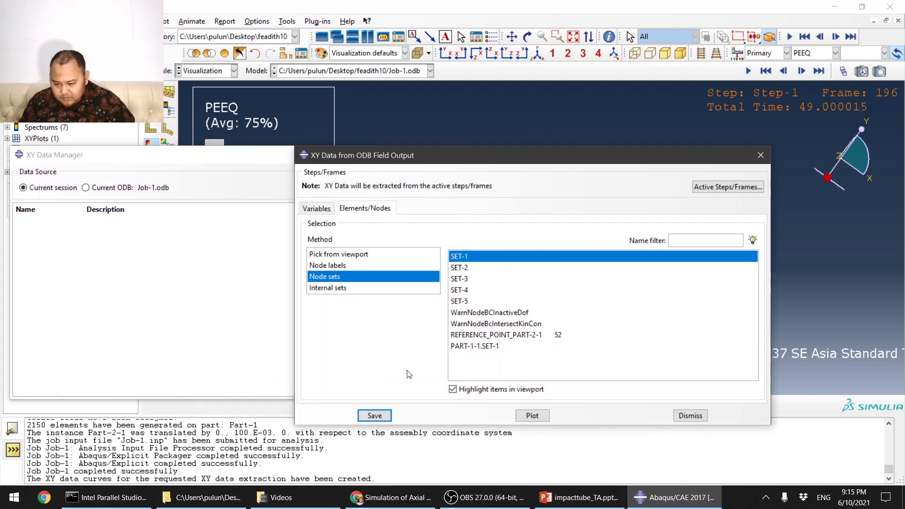
{"action": "left_click", "coordinate": [387, 416]}
{"action": "left_click", "coordinate": [258, 309]}
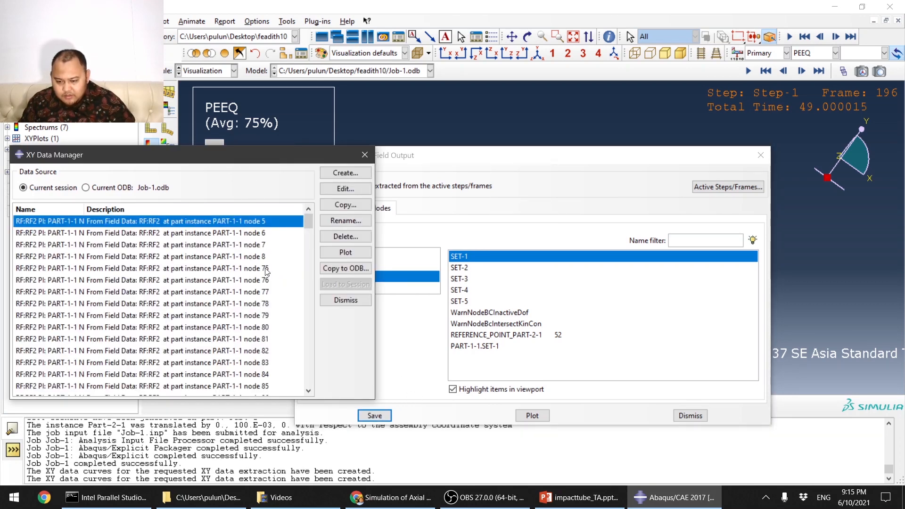
Step: Operate on XY data to sum all saved RF2 node curves with sum(()) and save the result under the default name
{"action": "left_click", "coordinate": [351, 174]}
{"action": "left_click", "coordinate": [123, 221]}
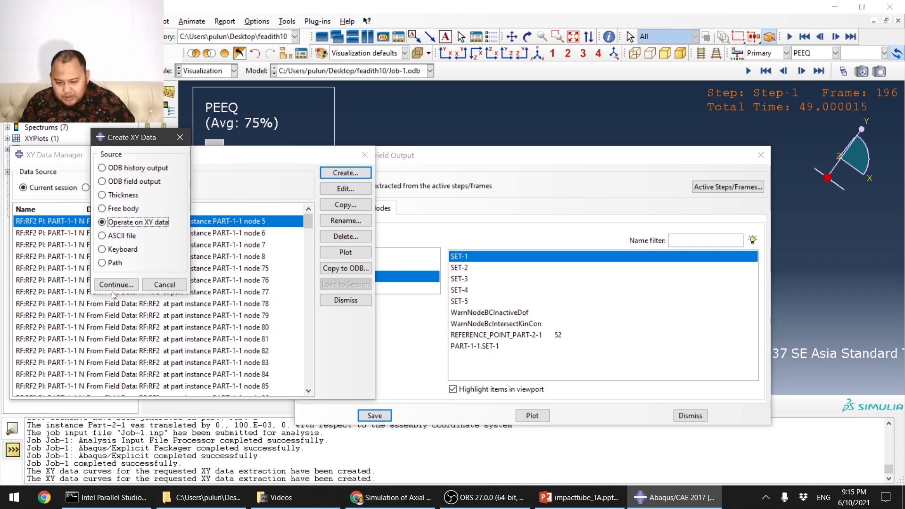
{"action": "left_click", "coordinate": [123, 284]}
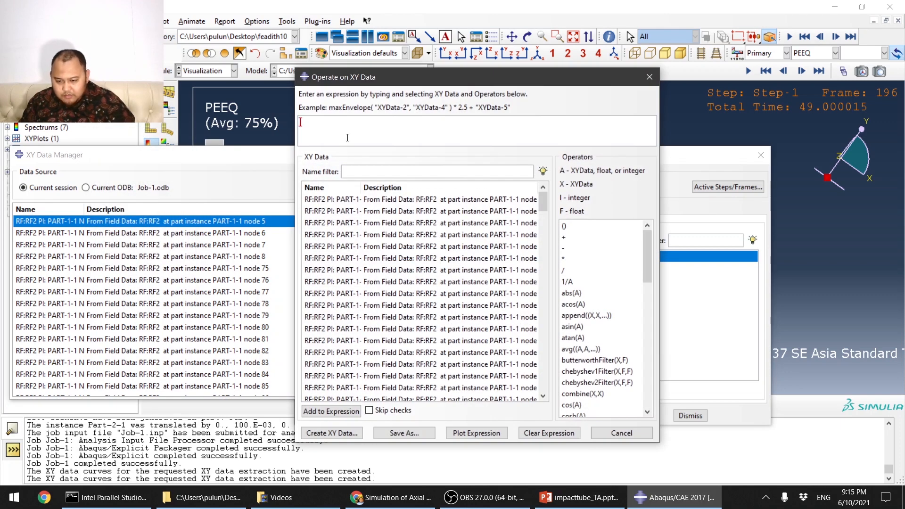
{"action": "type", "text": "sum"}
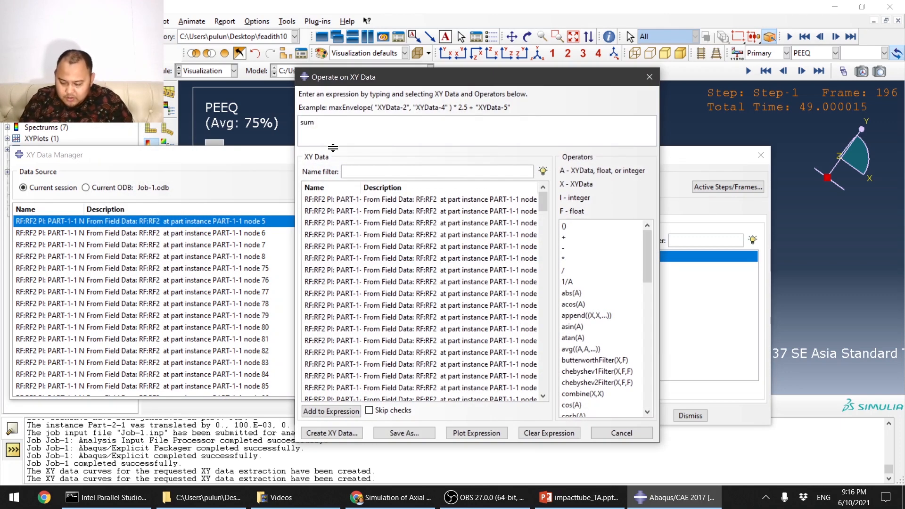
{"action": "type", "text": "(())"}
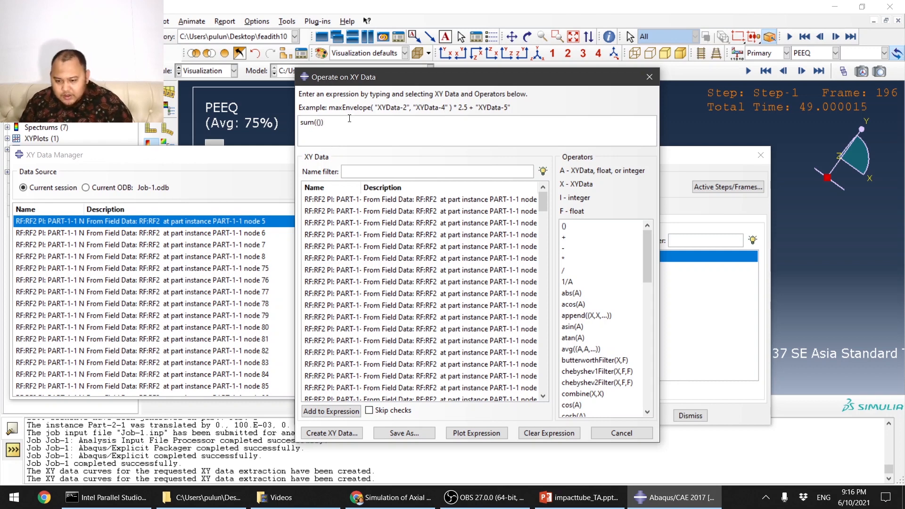
{"action": "left_click", "coordinate": [416, 203]}
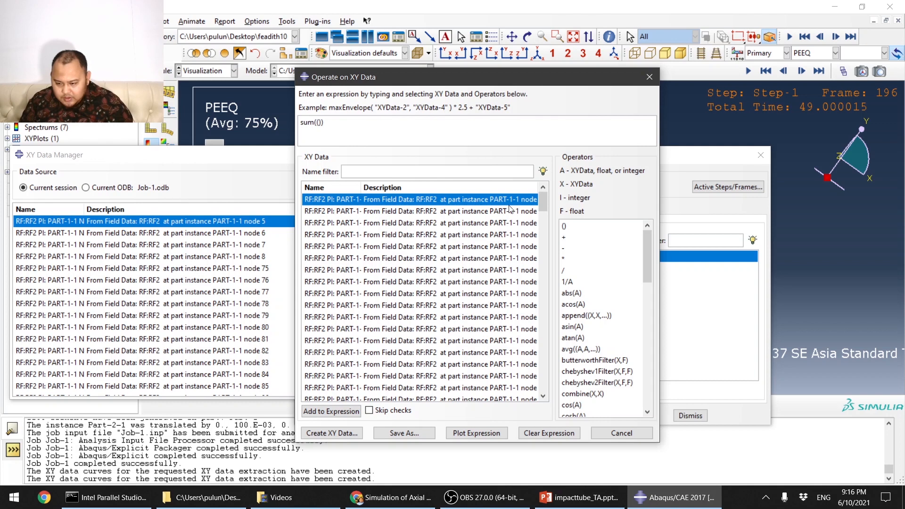
{"action": "left_click_drag", "start_coordinate": [543, 202], "coordinate": [543, 391]}
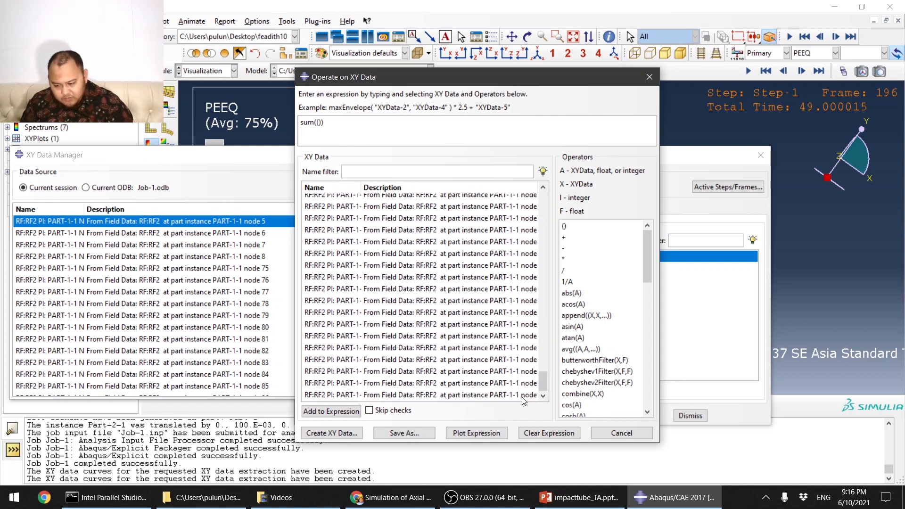
{"action": "left_click", "coordinate": [523, 396], "text": "shift"}
{"action": "left_click", "coordinate": [336, 413]}
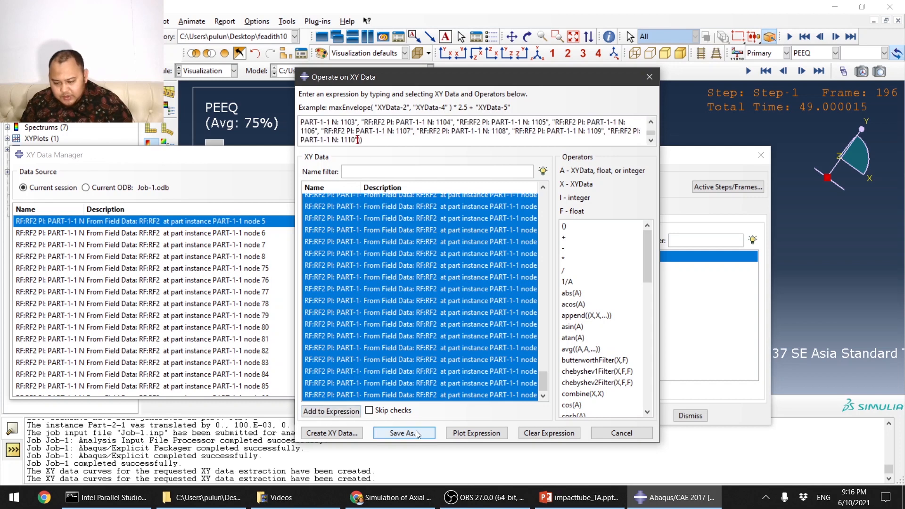
{"action": "left_click", "coordinate": [418, 433]}
{"action": "left_click", "coordinate": [443, 293]}
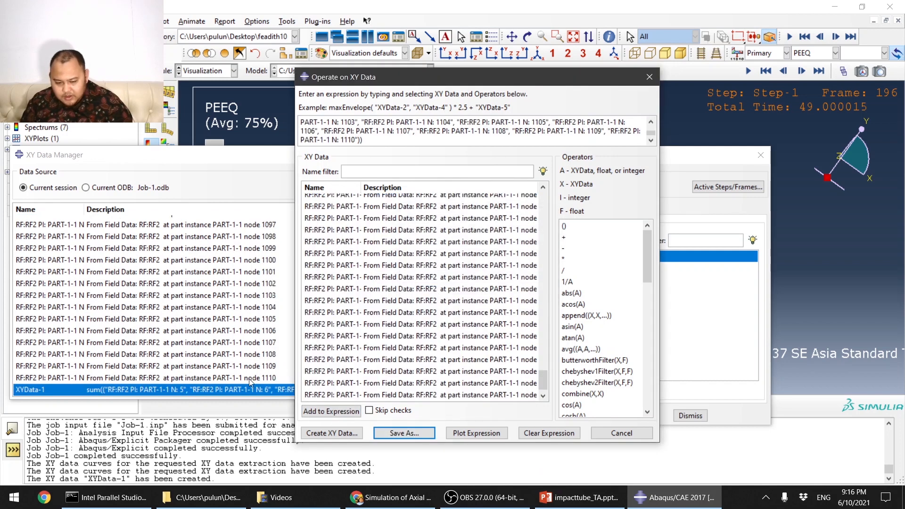
Step: Plot the summed reaction force curve and close the XY data dialogs to leave the force-time graph unobstructed
{"action": "left_click", "coordinate": [104, 399]}
{"action": "left_click", "coordinate": [118, 391]}
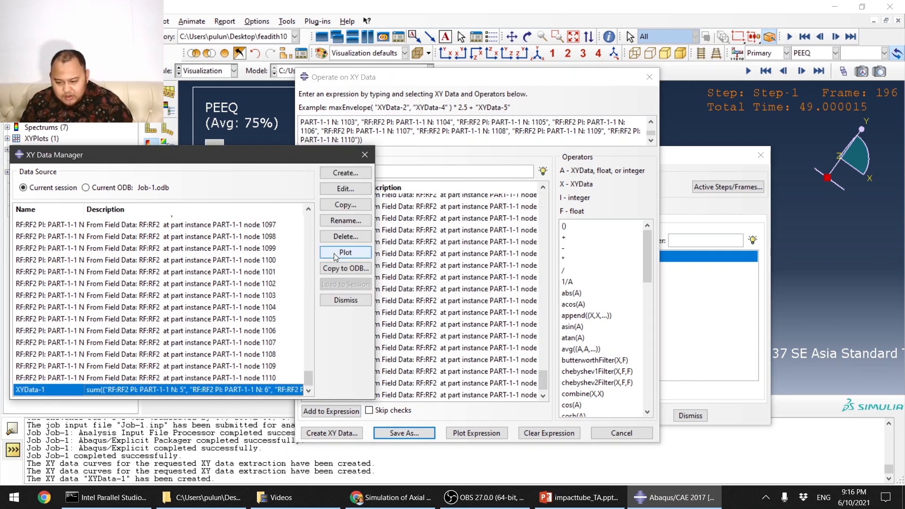
{"action": "left_click", "coordinate": [345, 252]}
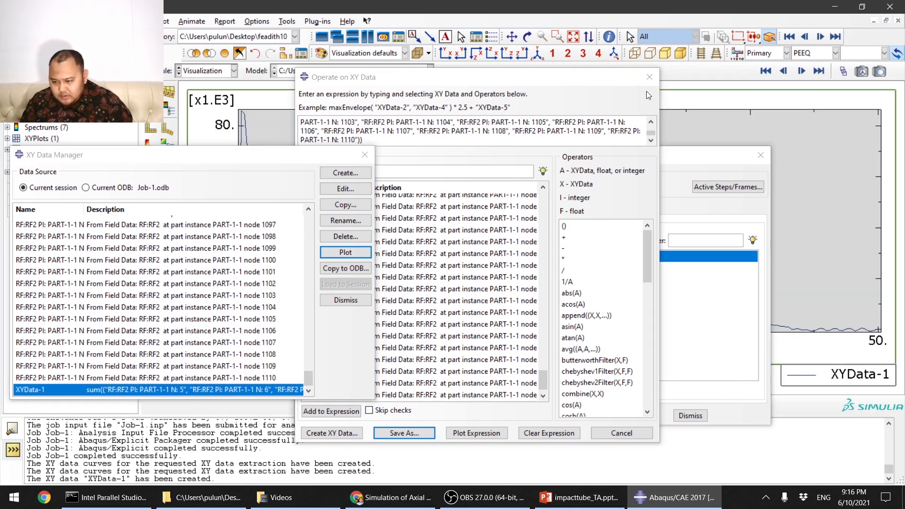
{"action": "left_click", "coordinate": [648, 77]}
{"action": "left_click", "coordinate": [365, 155]}
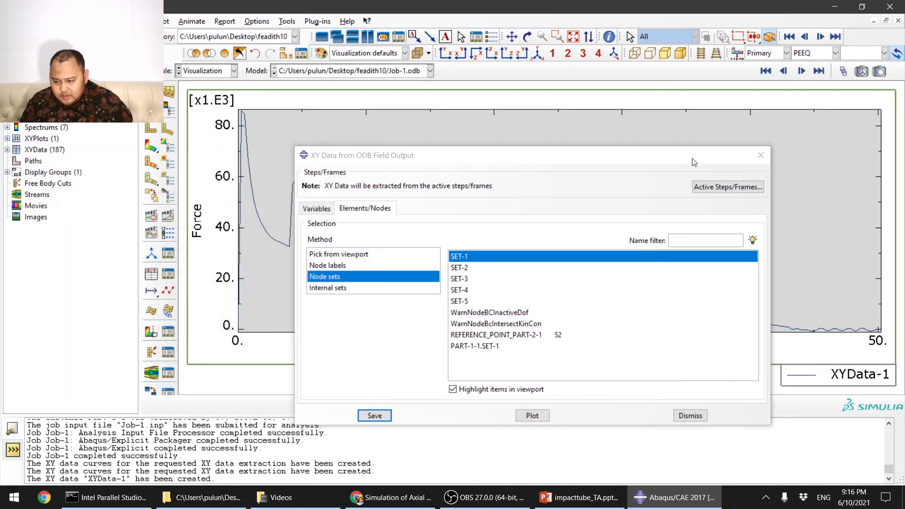
{"action": "left_click", "coordinate": [767, 155]}
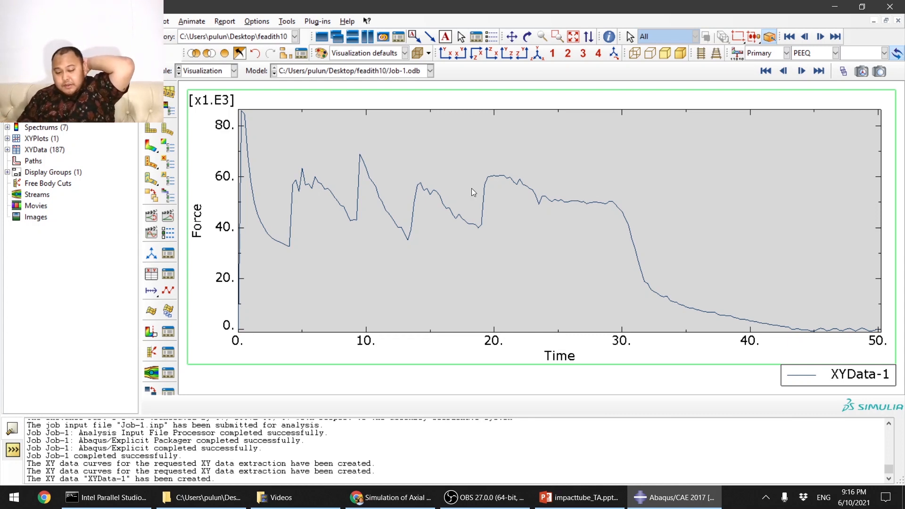
Step: Set up a new ODB field output extraction with spatial displacement U2 added for node set REFERENCE_POINT_PART-2-1
{"action": "left_click", "coordinate": [150, 275]}
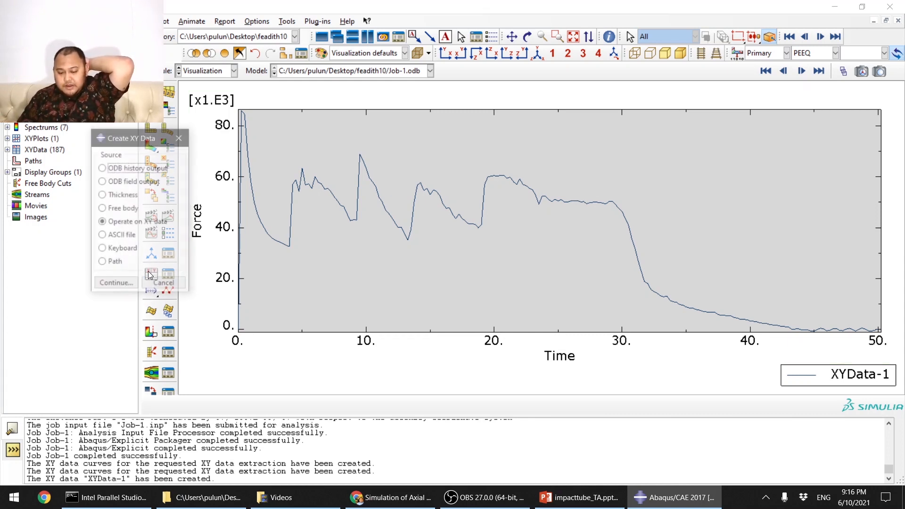
{"action": "left_click", "coordinate": [120, 182]}
{"action": "left_click", "coordinate": [117, 284]}
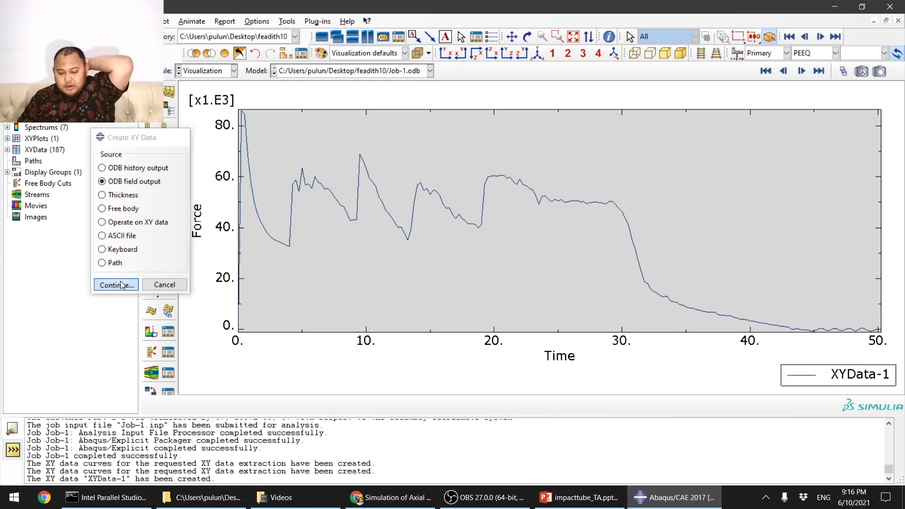
{"action": "scroll", "coordinate": [342, 320], "scroll_direction": "down", "scroll_amount": 3}
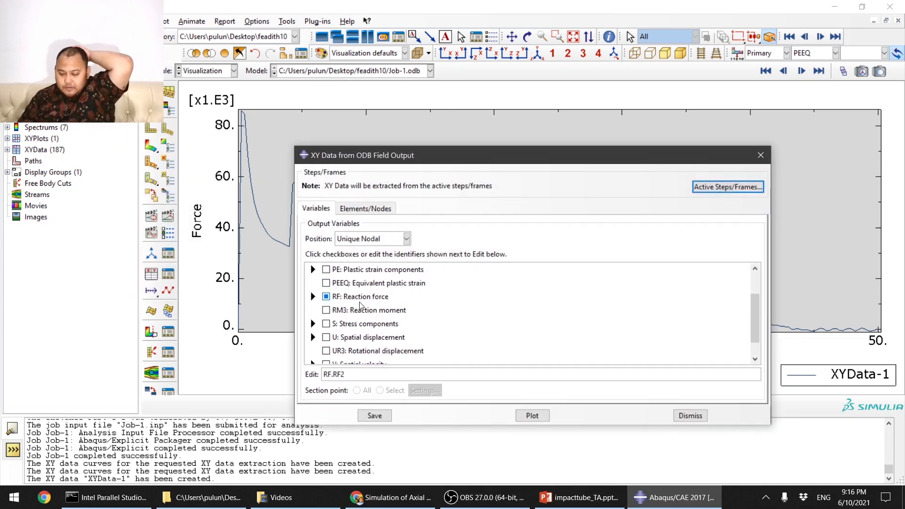
{"action": "left_click", "coordinate": [313, 316]}
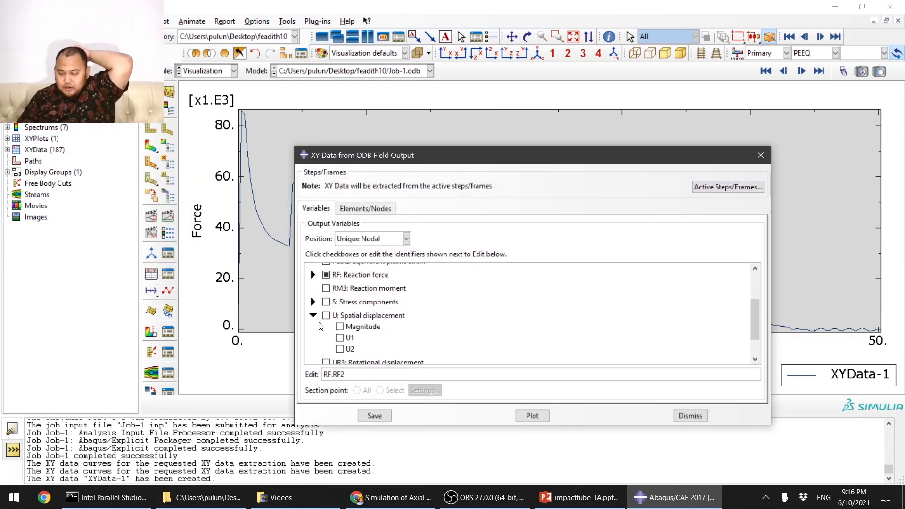
{"action": "left_click", "coordinate": [339, 348]}
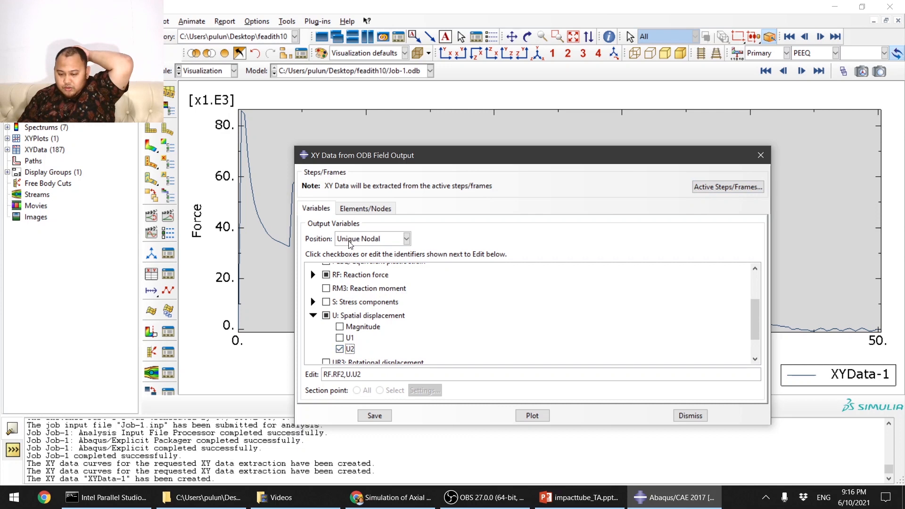
{"action": "left_click", "coordinate": [359, 208]}
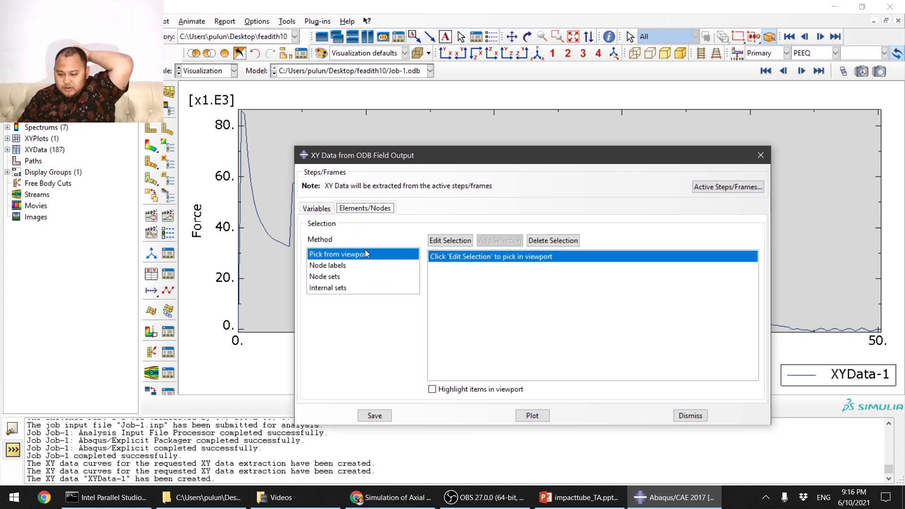
{"action": "left_click", "coordinate": [343, 277]}
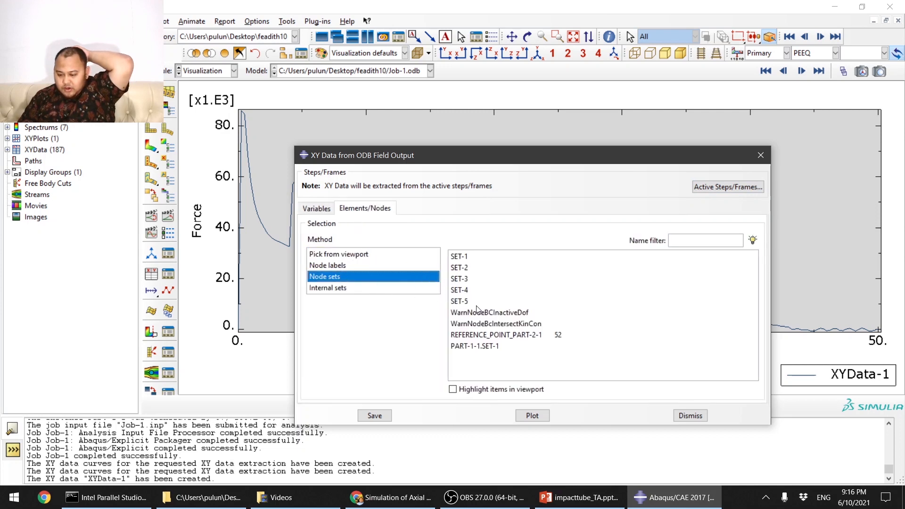
{"action": "left_click", "coordinate": [471, 292]}
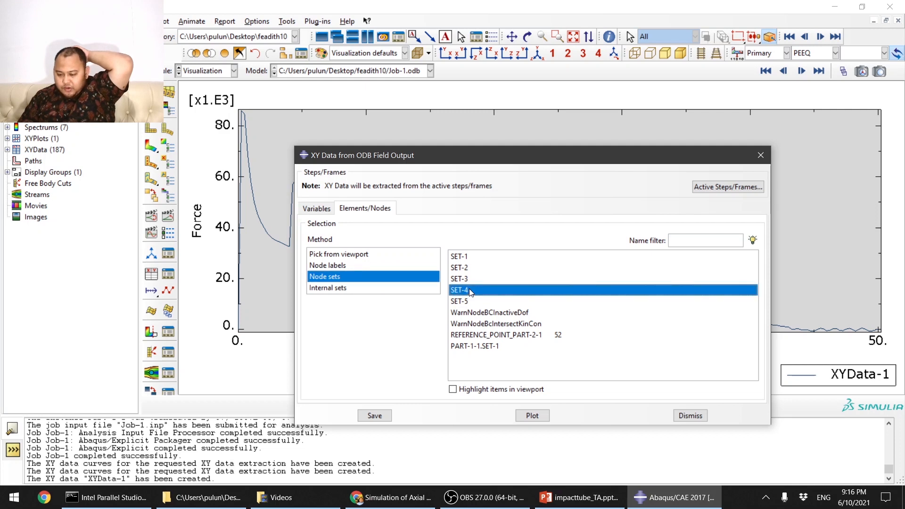
{"action": "left_click", "coordinate": [493, 336]}
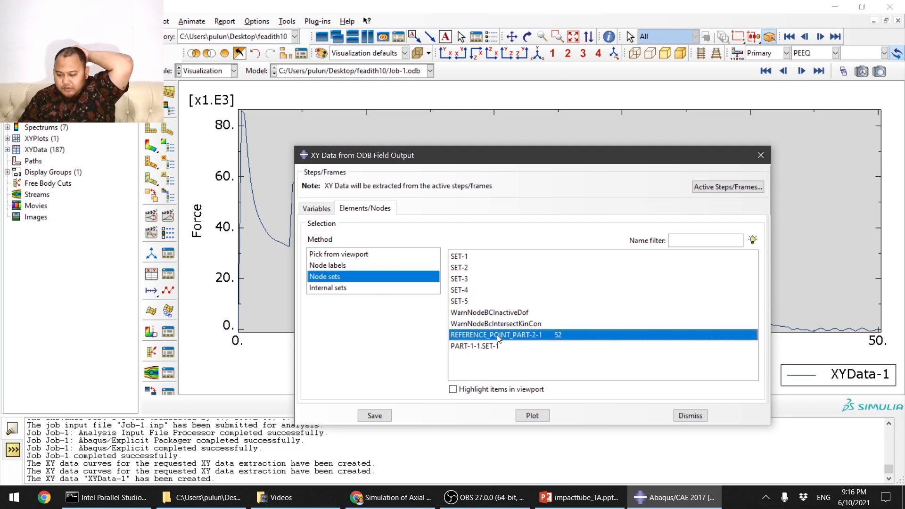
Step: Remove reaction force from the output variables and save the reference point's U2 curve as XY data
{"action": "left_click", "coordinate": [323, 210]}
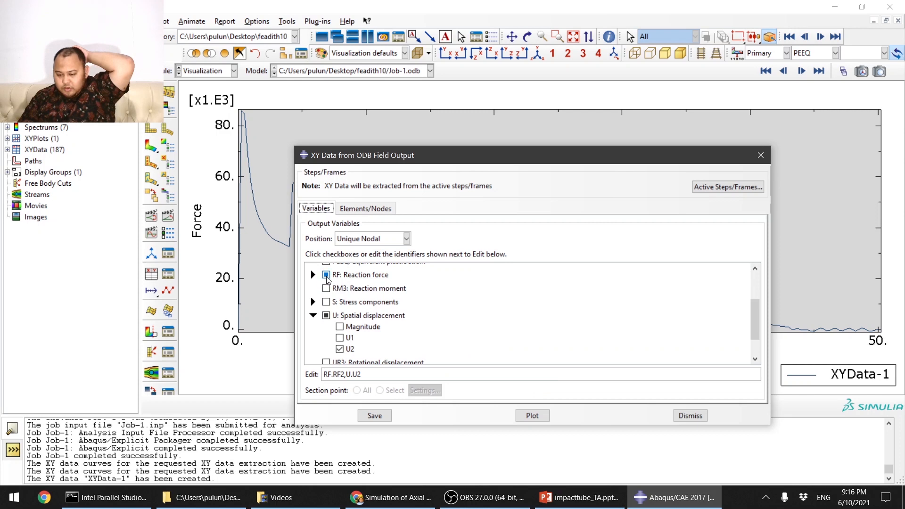
{"action": "left_click", "coordinate": [325, 274]}
{"action": "left_click", "coordinate": [376, 415]}
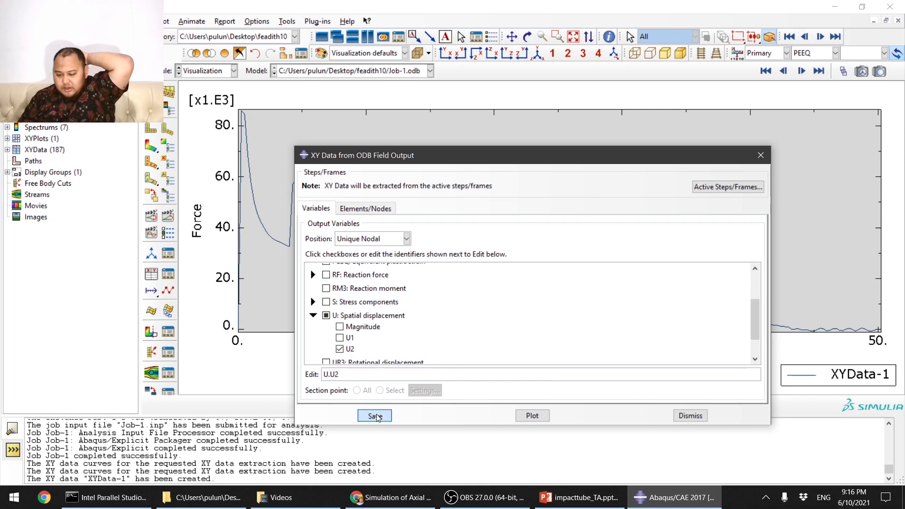
{"action": "left_click", "coordinate": [566, 319]}
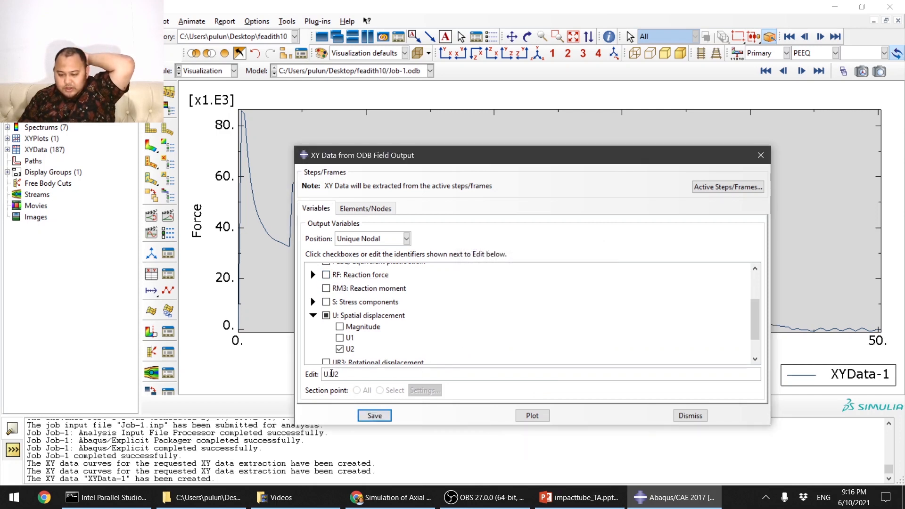
{"action": "left_click", "coordinate": [373, 415]}
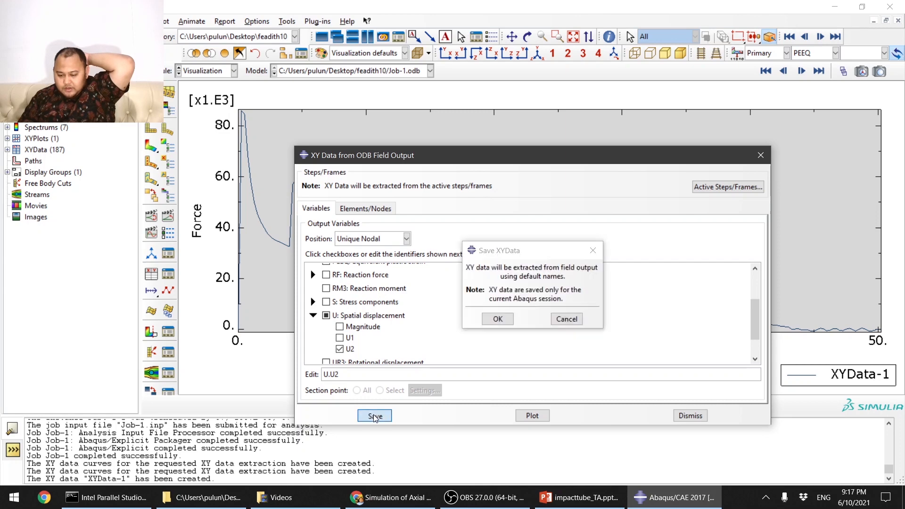
{"action": "left_click", "coordinate": [495, 318]}
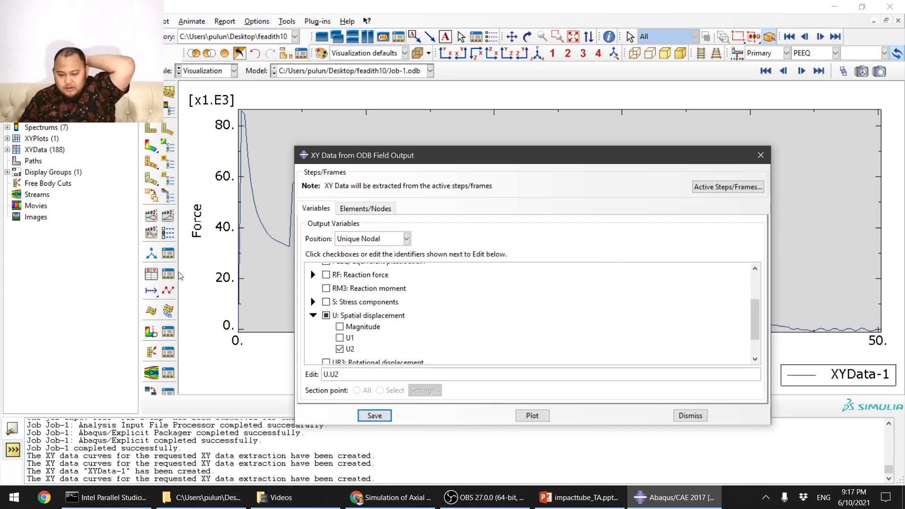
Step: Examine the tabulated values of the summed force data and the U2 displacement data in the XY Data Manager without editing them
{"action": "left_click", "coordinate": [168, 273]}
{"action": "scroll", "coordinate": [33, 386], "scroll_direction": "down", "scroll_amount": 1}
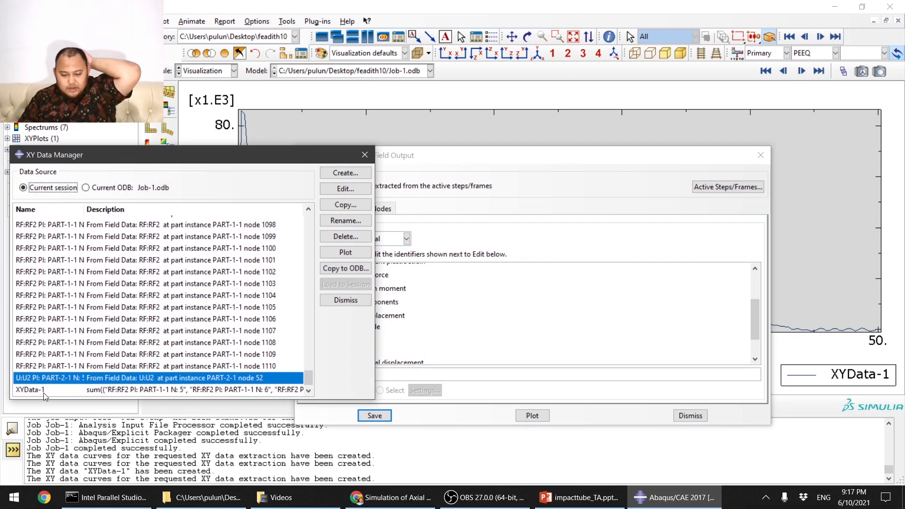
{"action": "left_click", "coordinate": [47, 387]}
{"action": "left_click", "coordinate": [64, 379]}
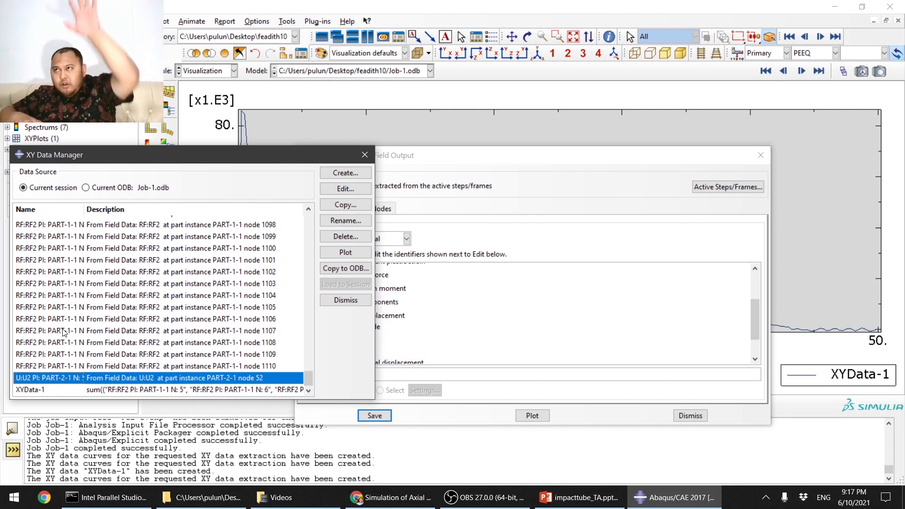
{"action": "double_click", "coordinate": [44, 390]}
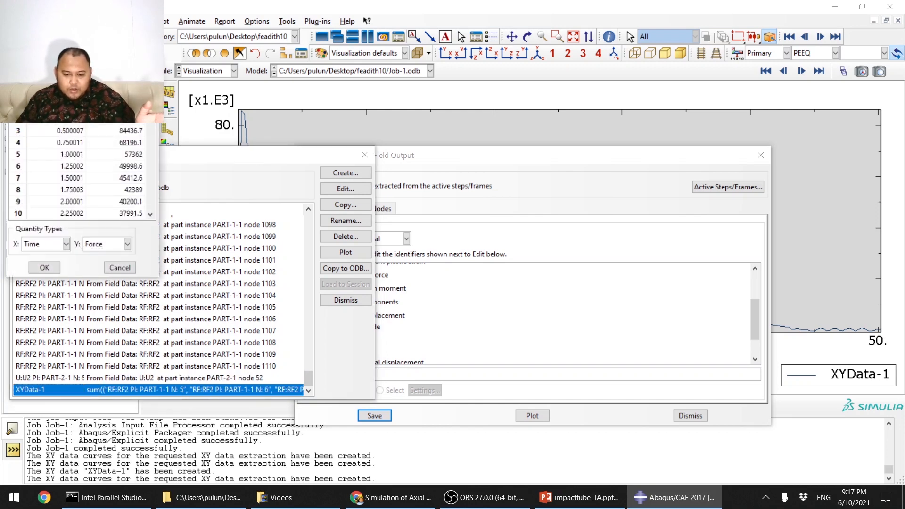
{"action": "left_click_drag", "start_coordinate": [59, 108], "coordinate": [122, 196]}
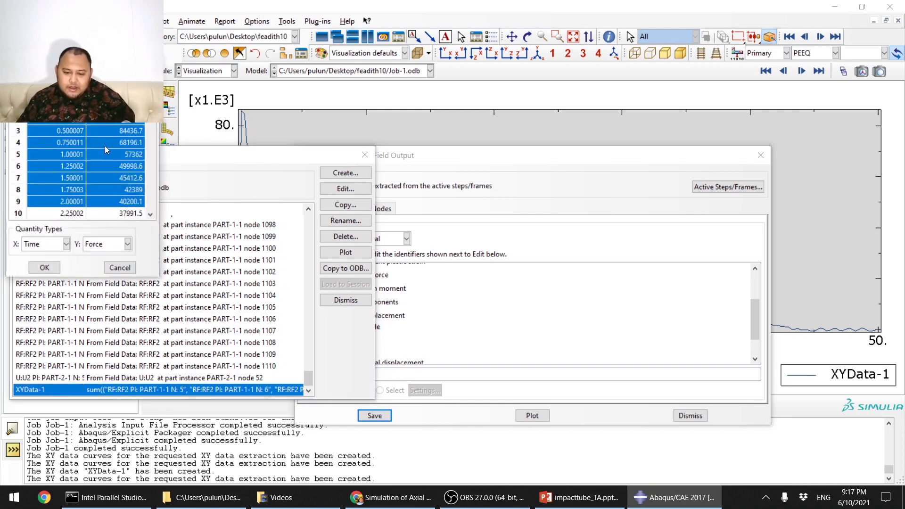
{"action": "right_click", "coordinate": [104, 146]}
{"action": "left_click", "coordinate": [201, 258]}
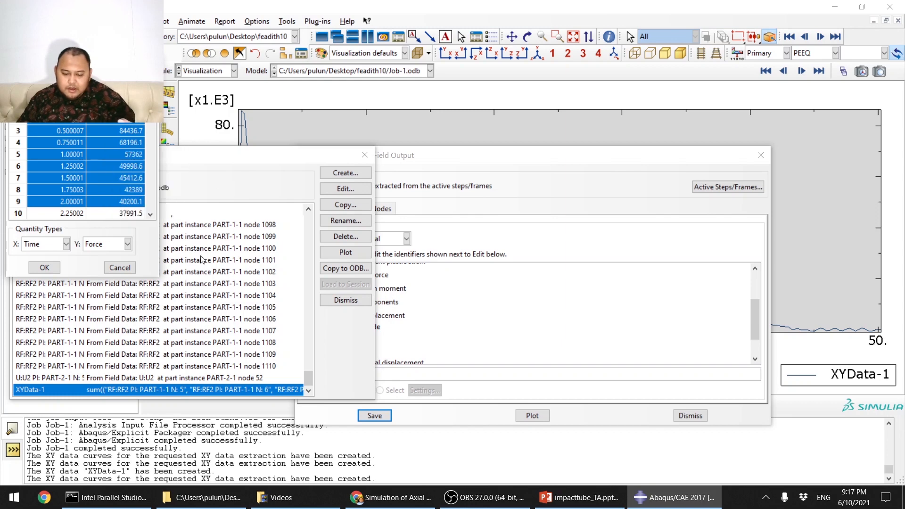
{"action": "double_click", "coordinate": [76, 378]}
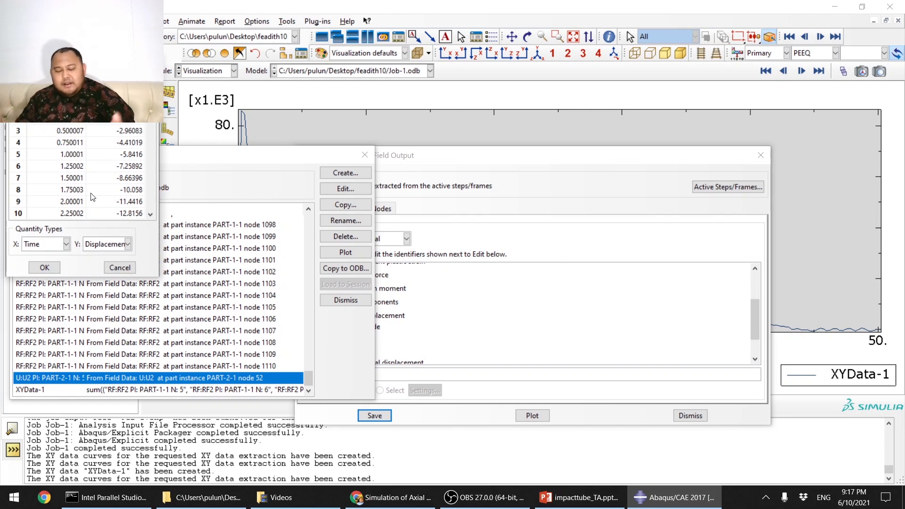
{"action": "left_click", "coordinate": [121, 267]}
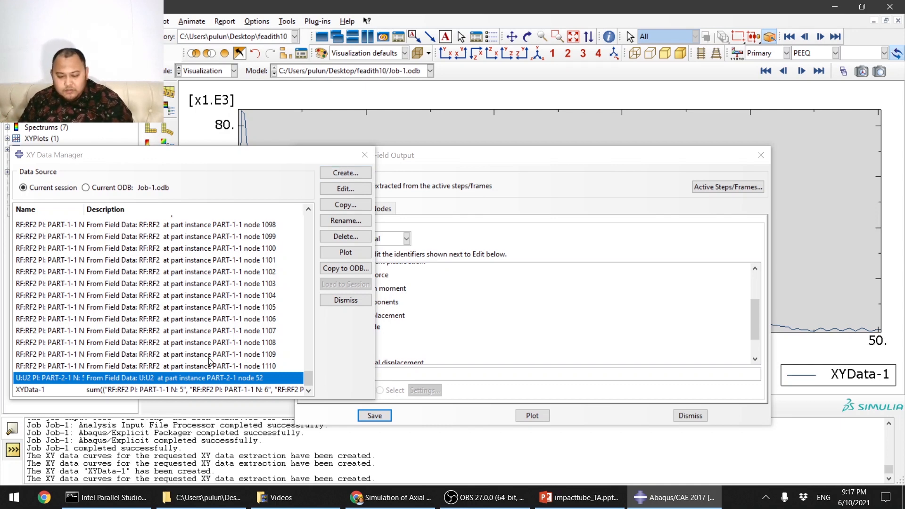
Step: Set up a new Operate on XY Data expression using the combine(X,X) operator
{"action": "left_click", "coordinate": [351, 174]}
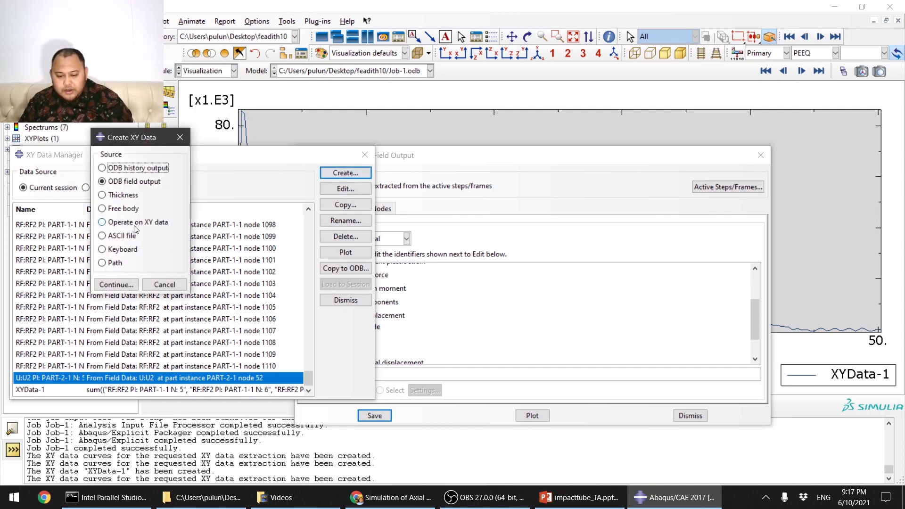
{"action": "left_click", "coordinate": [135, 226]}
{"action": "left_click", "coordinate": [128, 285]}
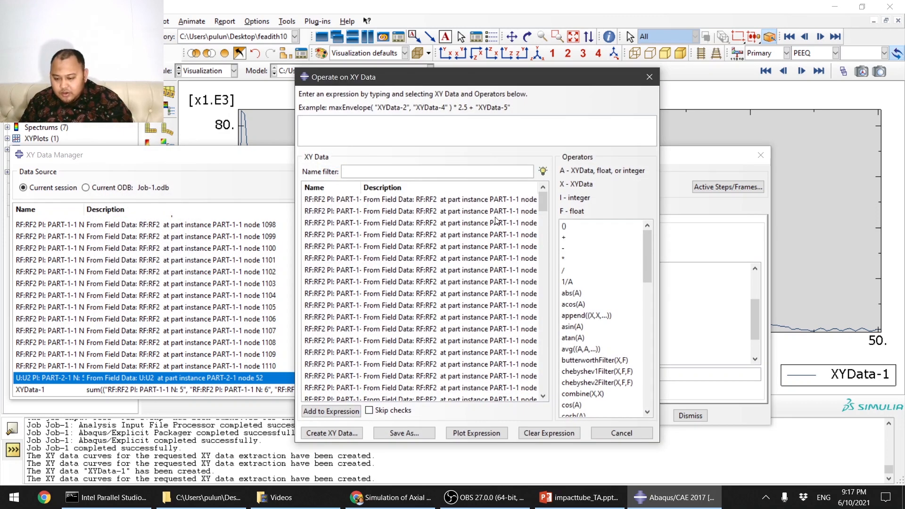
{"action": "scroll", "coordinate": [647, 276], "scroll_direction": "down", "scroll_amount": 2}
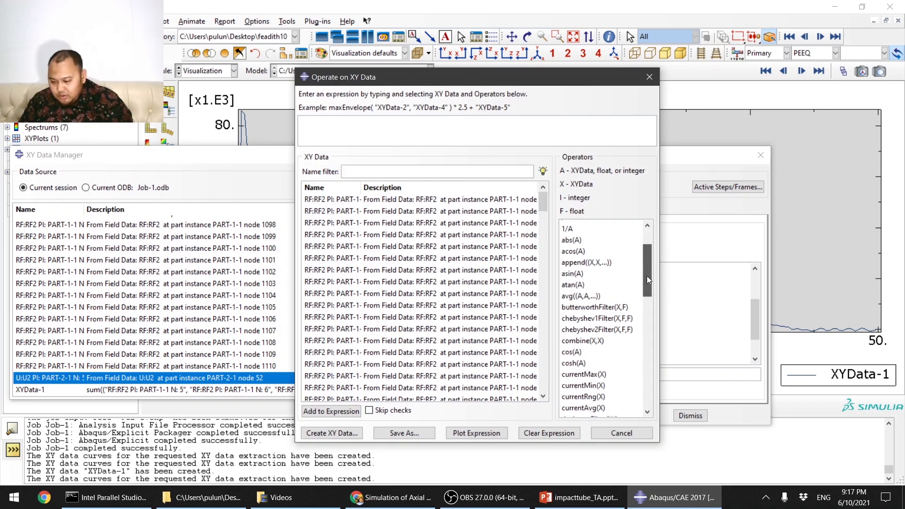
{"action": "left_click", "coordinate": [598, 337]}
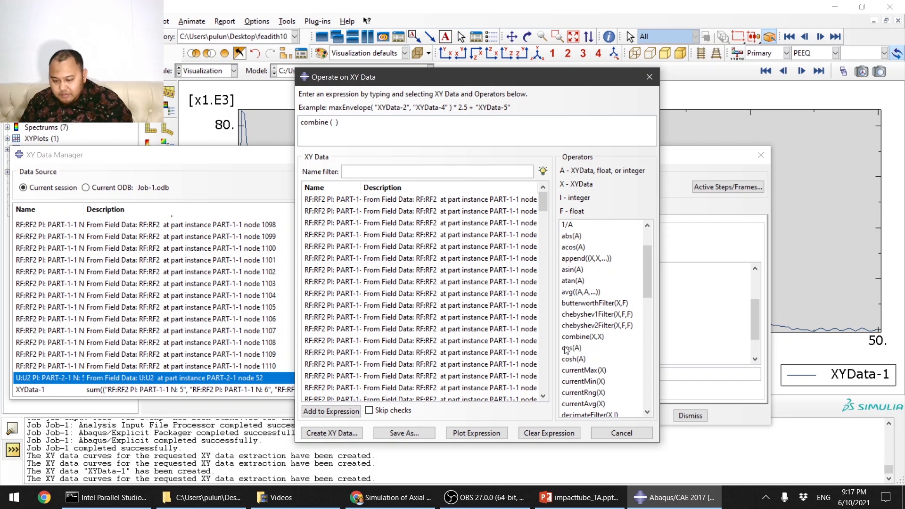
Step: Insert the node 52 U2 displacement and the summed force XYData-1 into the combine expression and save it as XY data
{"action": "left_click_drag", "start_coordinate": [543, 208], "coordinate": [550, 391]}
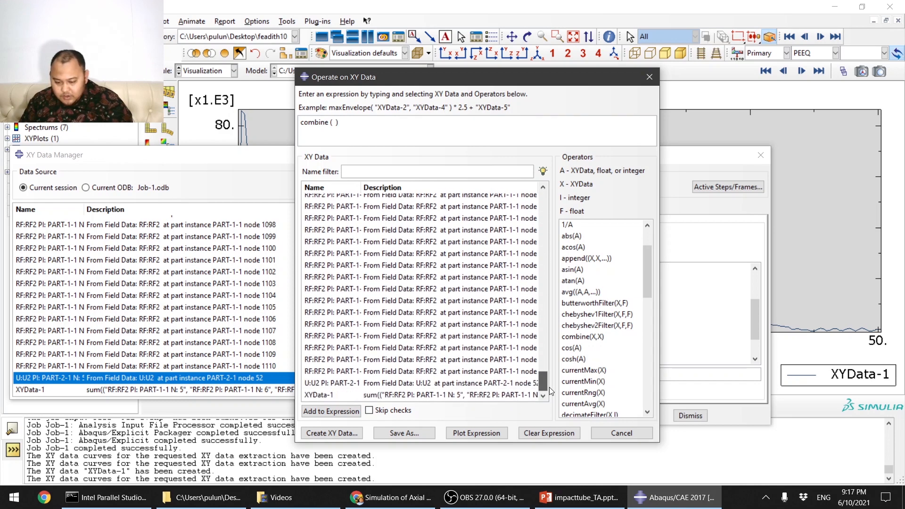
{"action": "left_click", "coordinate": [385, 387]}
{"action": "left_click", "coordinate": [336, 396], "text": "shift"}
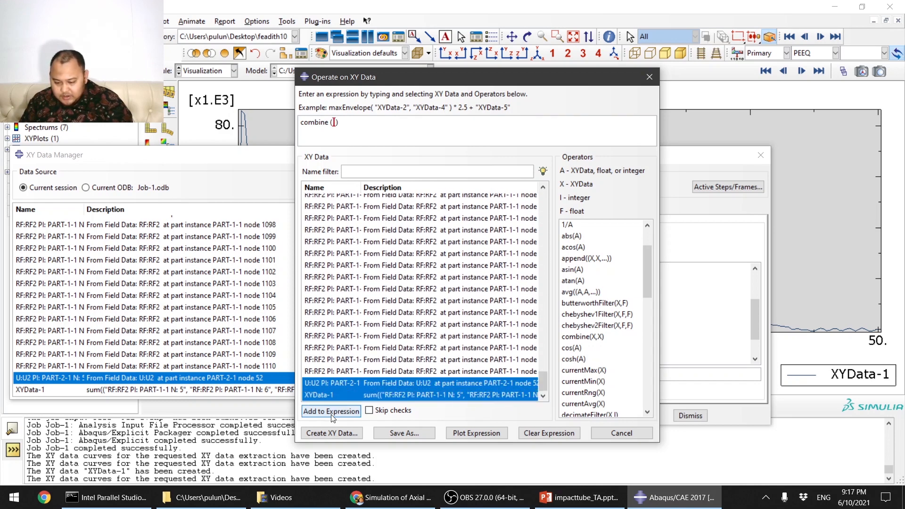
{"action": "left_click", "coordinate": [333, 412]}
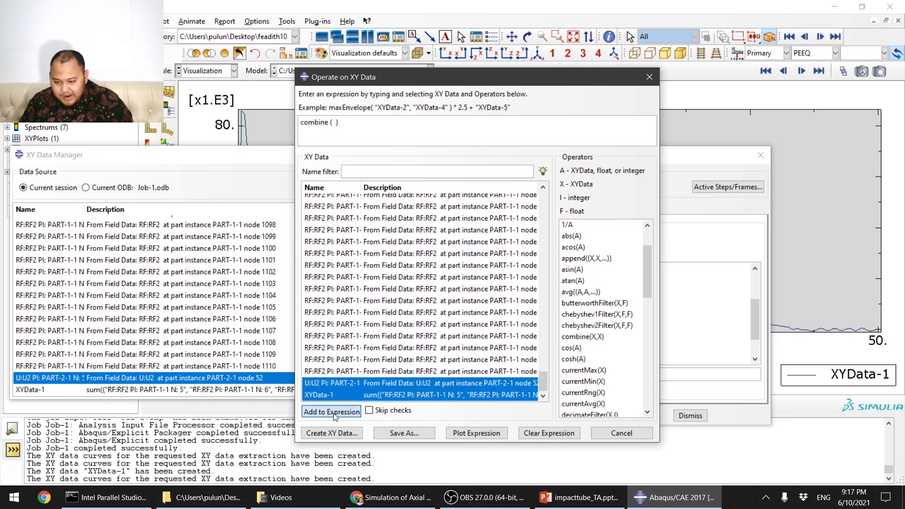
{"action": "left_click", "coordinate": [406, 434]}
{"action": "left_click", "coordinate": [431, 295]}
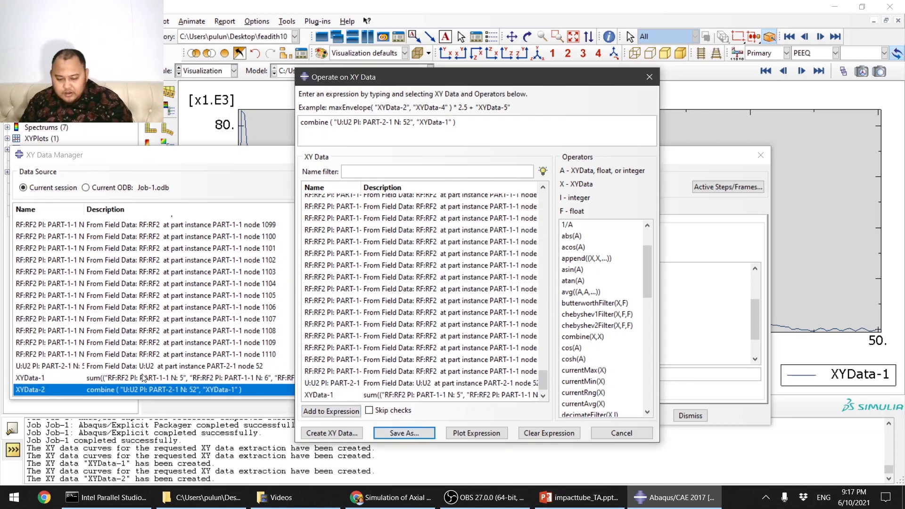
Step: Plot the combined force-displacement curve and move the open dialogs clear of the graph
{"action": "left_click", "coordinate": [131, 383]}
{"action": "left_click", "coordinate": [143, 390]}
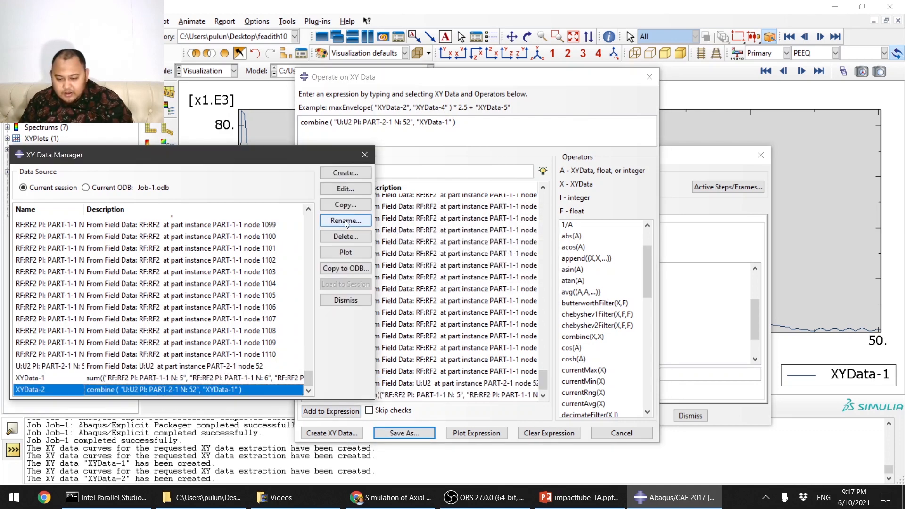
{"action": "left_click", "coordinate": [349, 252]}
{"action": "left_click", "coordinate": [802, 177]}
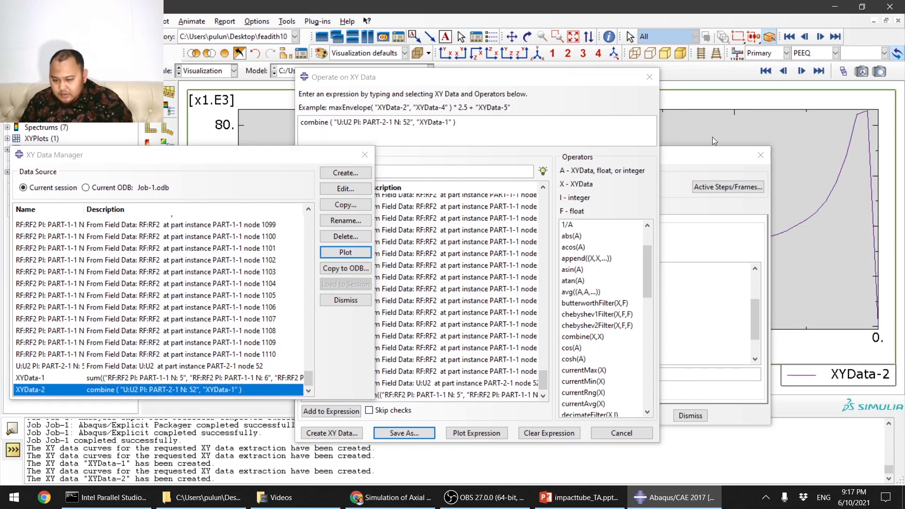
{"action": "left_click_drag", "start_coordinate": [449, 79], "coordinate": [556, 254]}
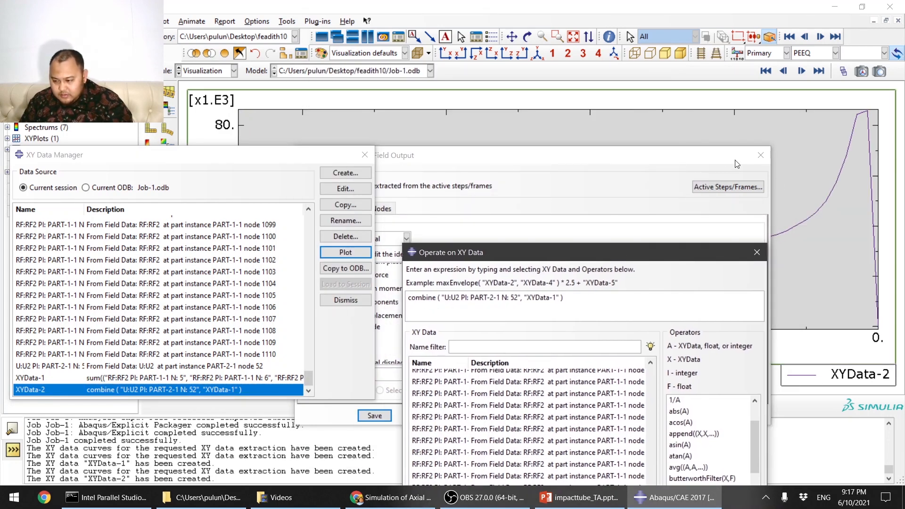
{"action": "left_click_drag", "start_coordinate": [683, 156], "coordinate": [724, 352]}
{"action": "left_click_drag", "start_coordinate": [671, 255], "coordinate": [845, 366]}
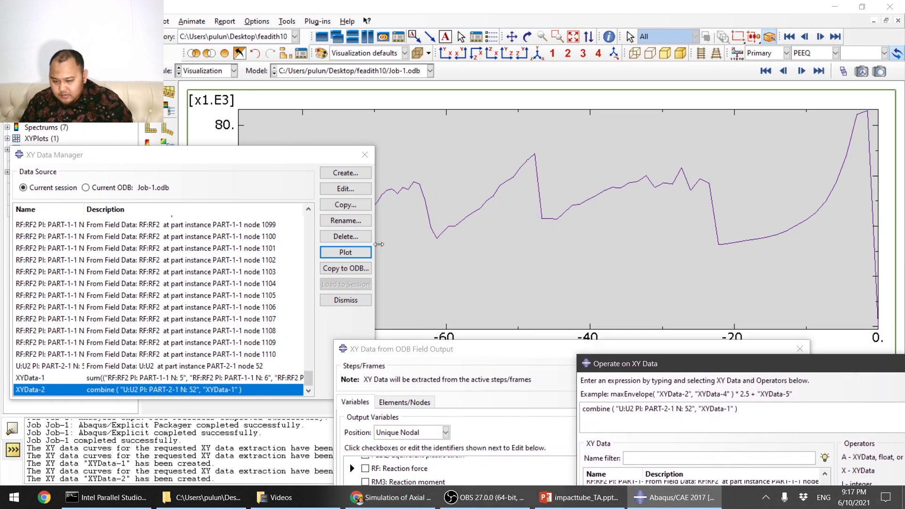
{"action": "left_click_drag", "start_coordinate": [306, 159], "coordinate": [527, 410]}
{"action": "left_click_drag", "start_coordinate": [532, 351], "coordinate": [549, 408]}
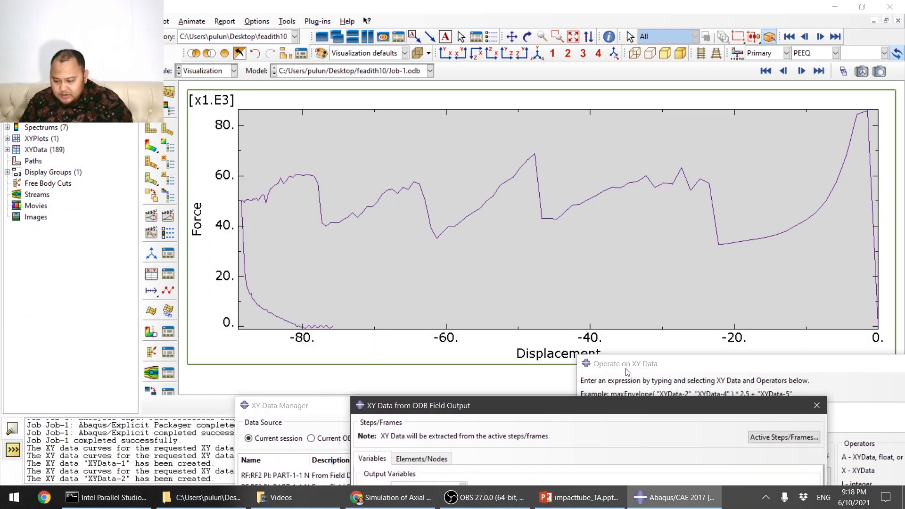
{"action": "left_click_drag", "start_coordinate": [627, 367], "coordinate": [623, 400]}
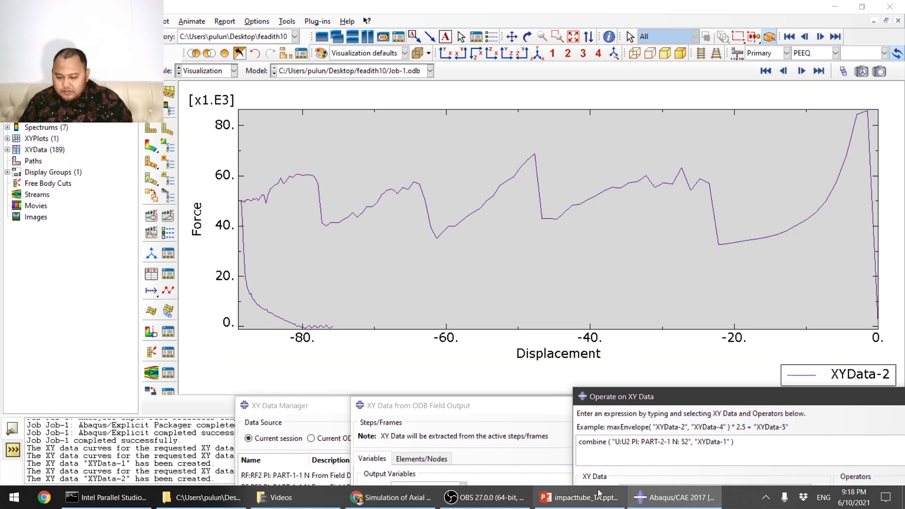
Step: Negate the U2 term in the combine expression with a minus sign and save the result as new XY data
{"action": "left_click_drag", "start_coordinate": [328, 408], "coordinate": [185, 117]}
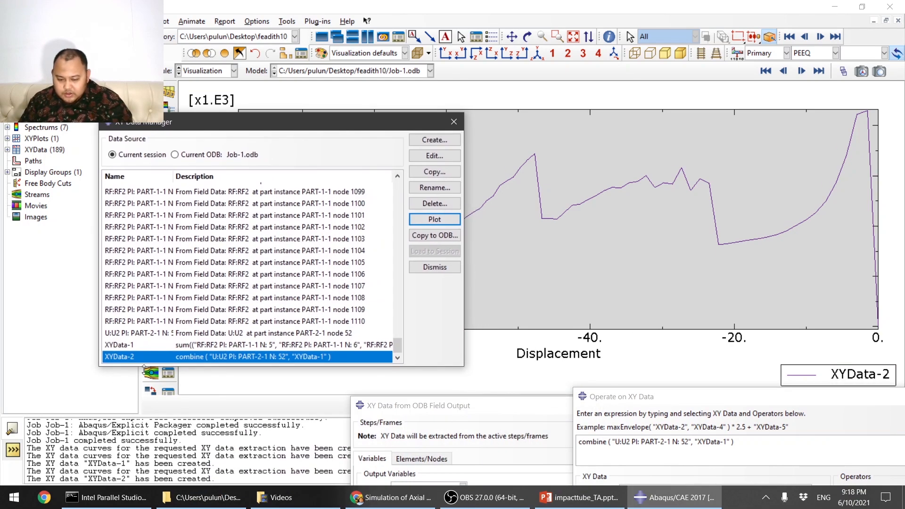
{"action": "left_click_drag", "start_coordinate": [538, 409], "coordinate": [285, 163]}
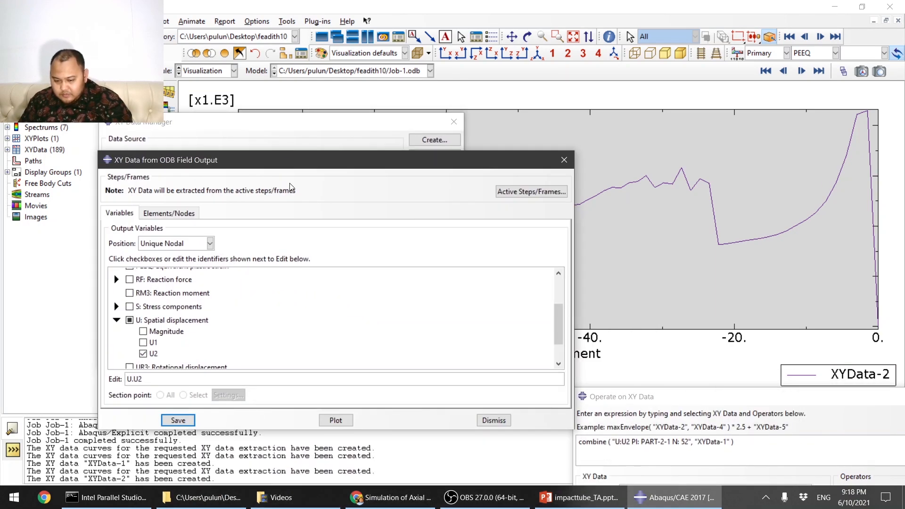
{"action": "left_click_drag", "start_coordinate": [669, 401], "coordinate": [336, 115]}
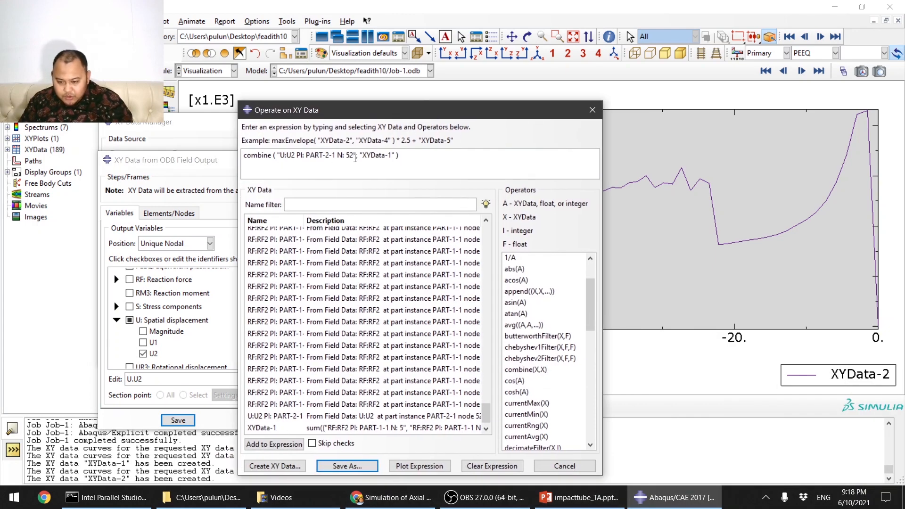
{"action": "left_click", "coordinate": [360, 156]}
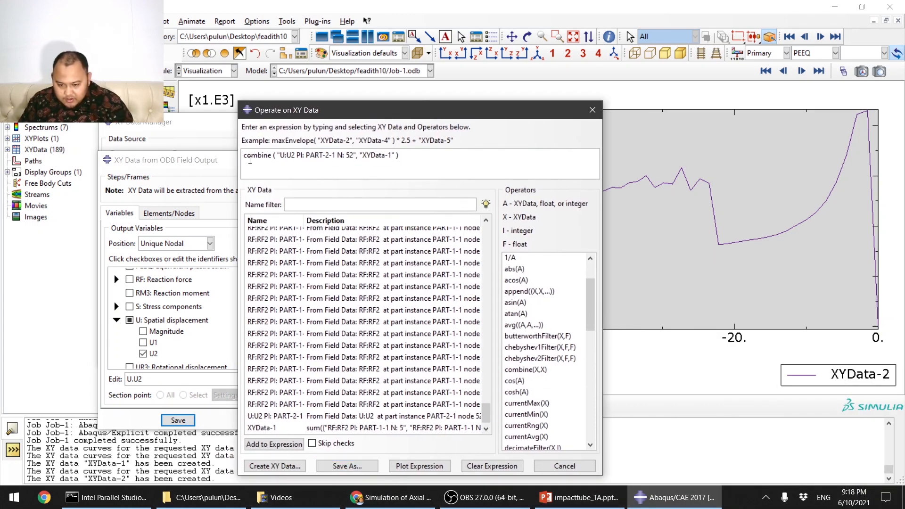
{"action": "left_click", "coordinate": [276, 156]}
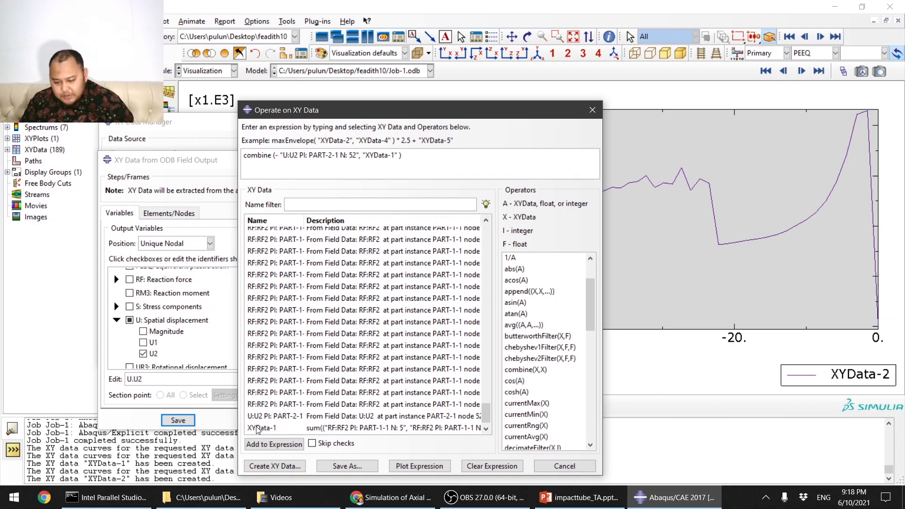
{"action": "left_click", "coordinate": [347, 466]}
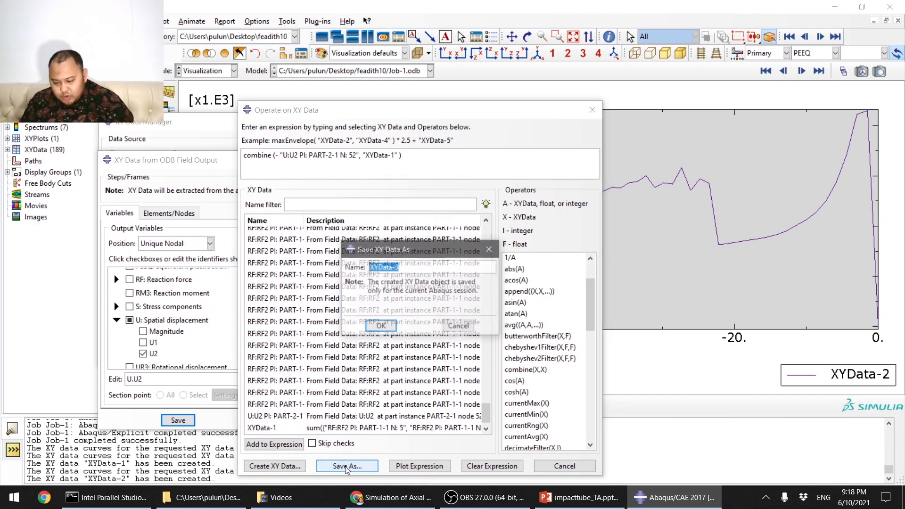
{"action": "left_click", "coordinate": [381, 327]}
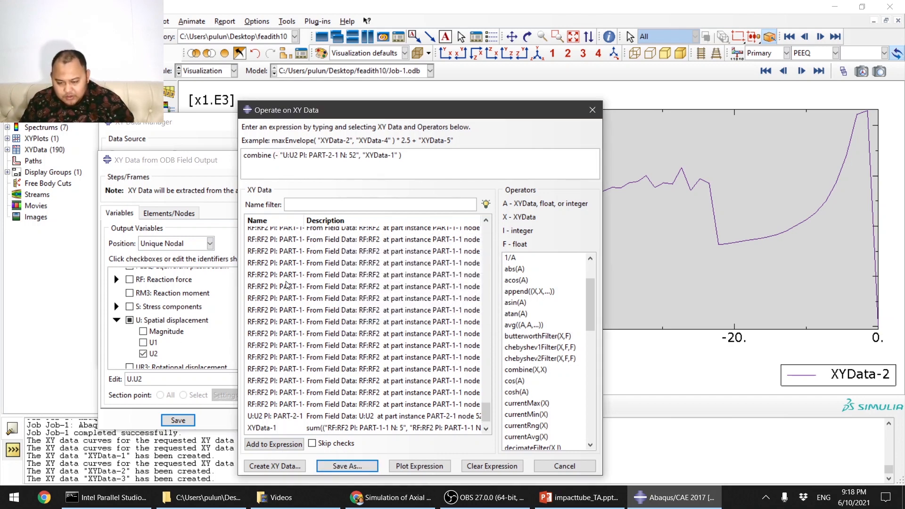
Step: Plot the force curve against the negated displacement and move the open dialogs off the graph
{"action": "left_click", "coordinate": [160, 132]}
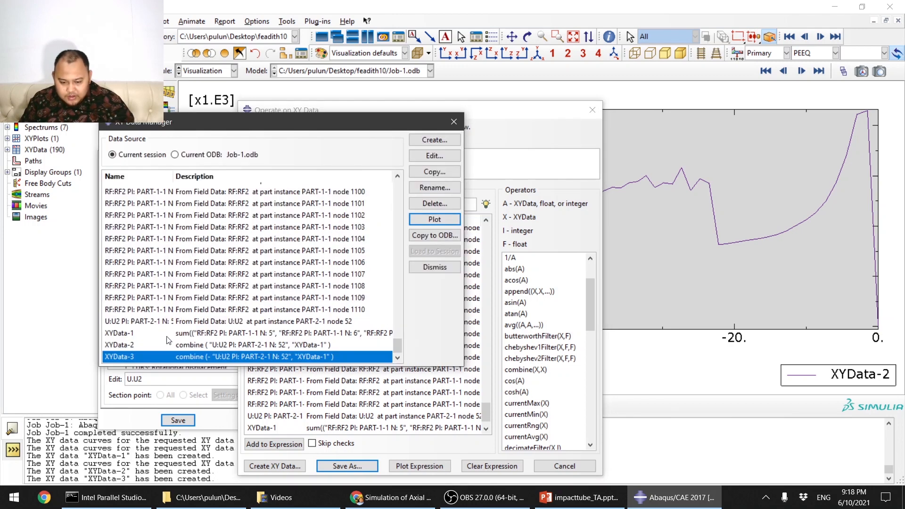
{"action": "left_click", "coordinate": [452, 221]}
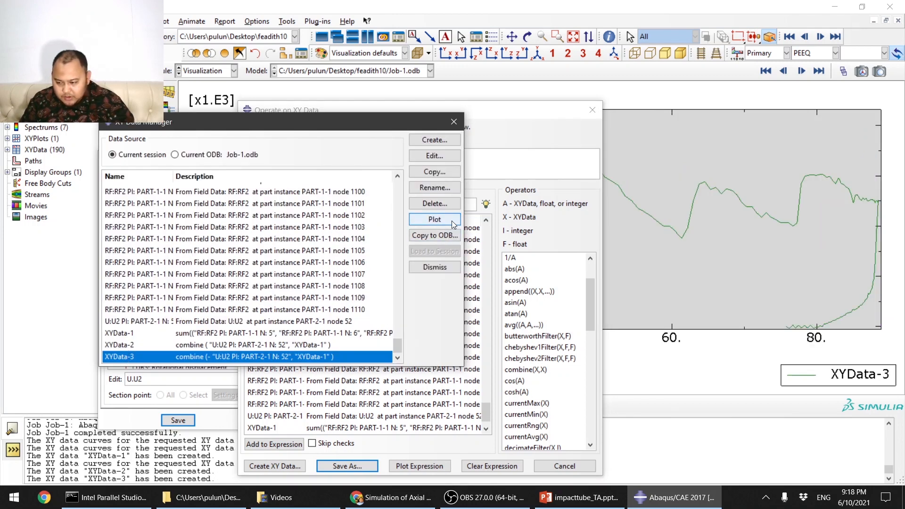
{"action": "left_click_drag", "start_coordinate": [542, 111], "coordinate": [593, 293]}
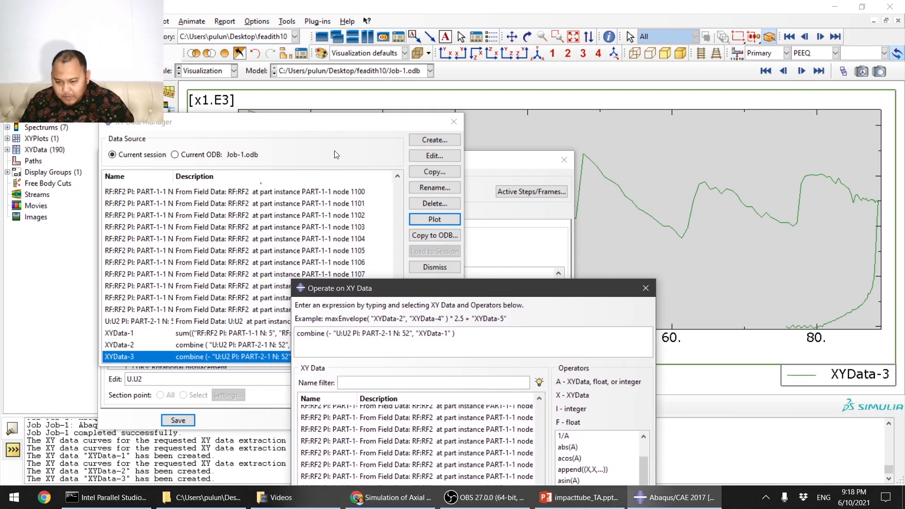
{"action": "left_click_drag", "start_coordinate": [319, 125], "coordinate": [588, 355]}
{"action": "left_click_drag", "start_coordinate": [420, 157], "coordinate": [588, 358]}
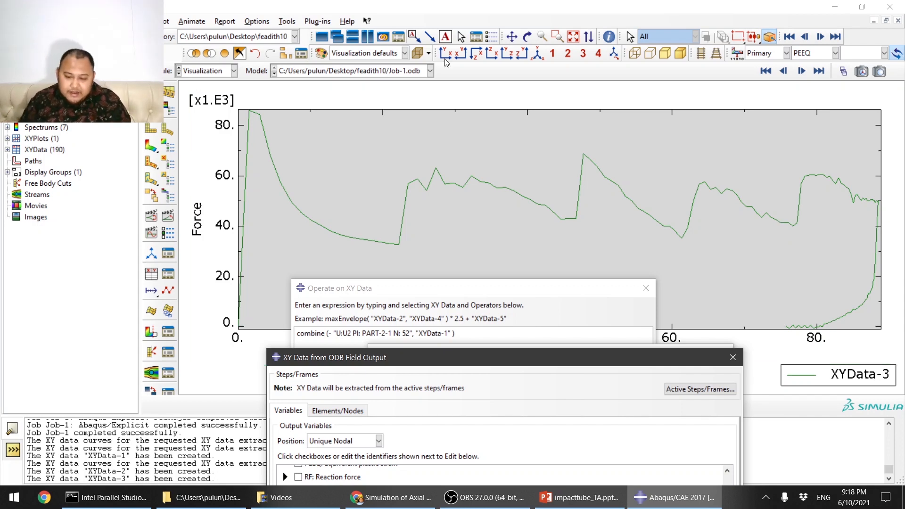
Step: Display the PEEQ contours on the deformed tube and close the open XY data dialogs
{"action": "left_click", "coordinate": [151, 145]}
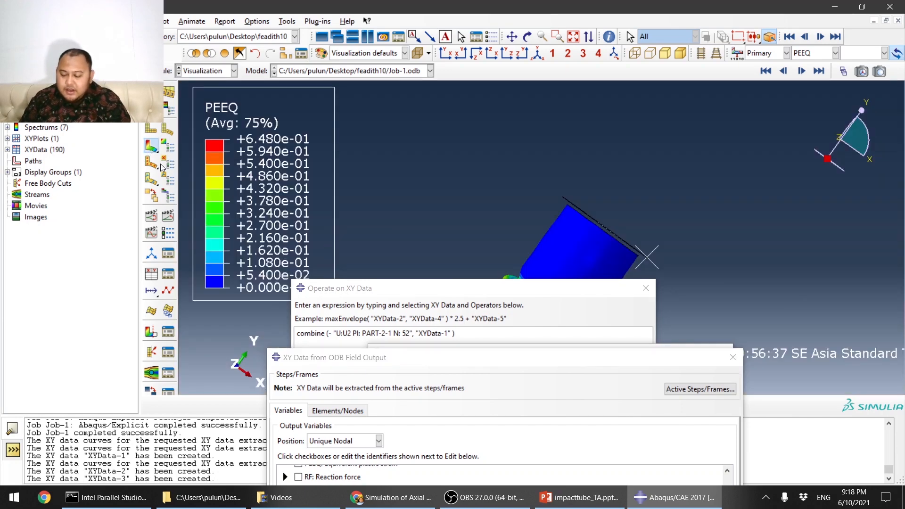
{"action": "left_click", "coordinate": [645, 288]}
{"action": "left_click", "coordinate": [646, 287]}
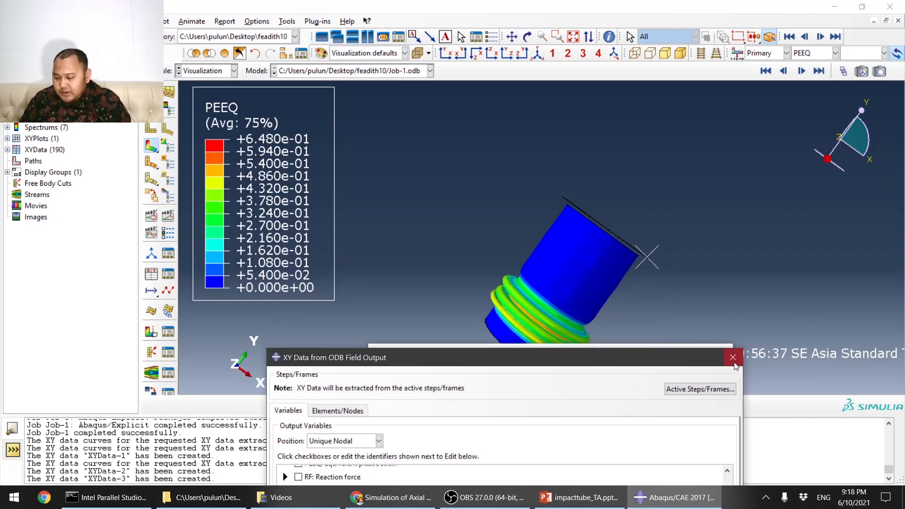
{"action": "left_click", "coordinate": [733, 358]}
{"action": "left_click", "coordinate": [730, 357]}
Step: Examine the crushed tube's PEEQ contours up close and at an angle, and check the sweep display settings without changing them
{"action": "scroll", "coordinate": [519, 183], "scroll_direction": "up", "scroll_amount": 2}
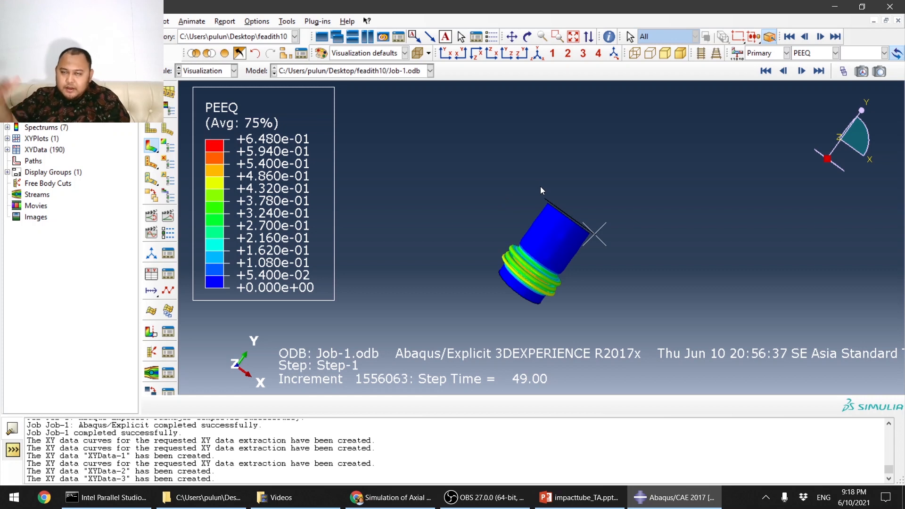
{"action": "scroll", "coordinate": [570, 217], "scroll_direction": "down", "scroll_amount": 2}
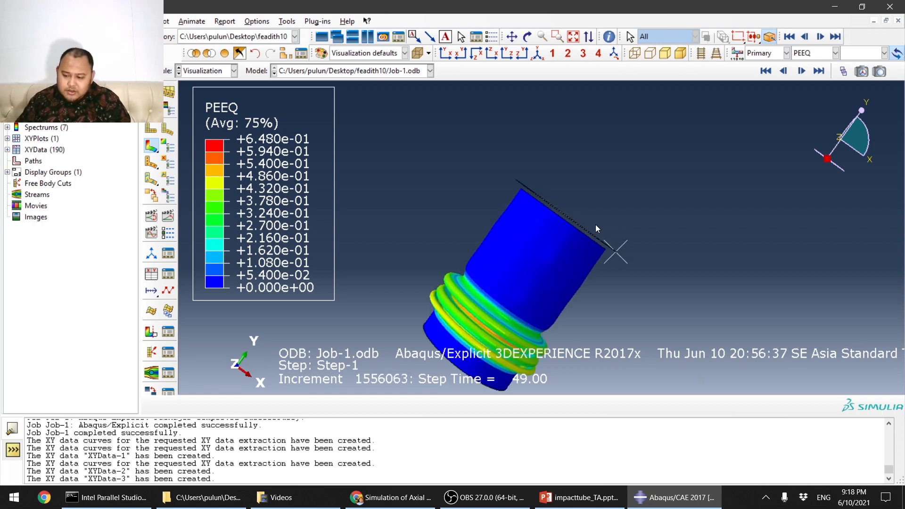
{"action": "scroll", "coordinate": [573, 224], "scroll_direction": "down", "scroll_amount": 3}
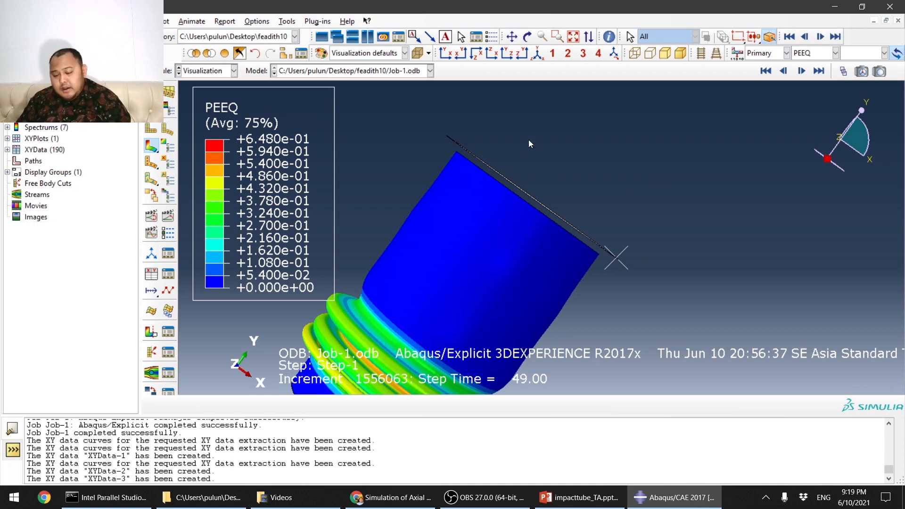
{"action": "scroll", "coordinate": [530, 139], "scroll_direction": "up", "scroll_amount": 2}
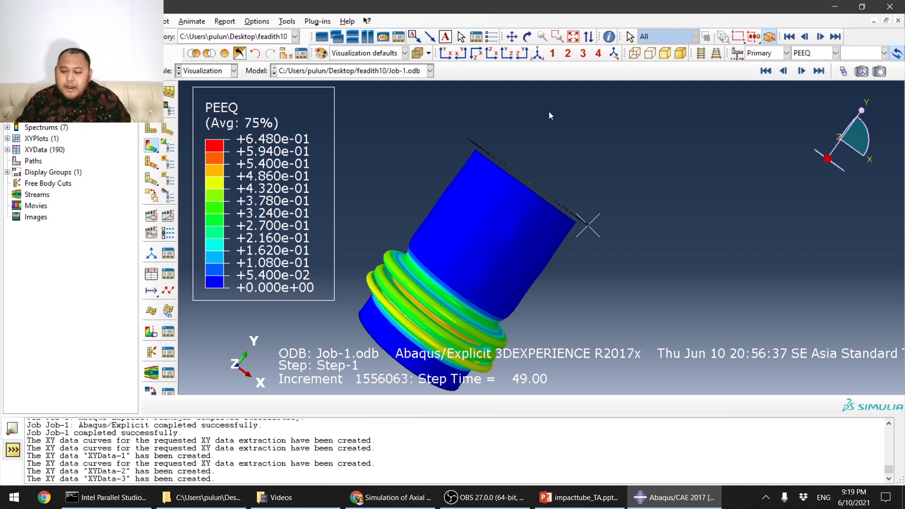
{"action": "scroll", "coordinate": [456, 117], "scroll_direction": "up", "scroll_amount": 2}
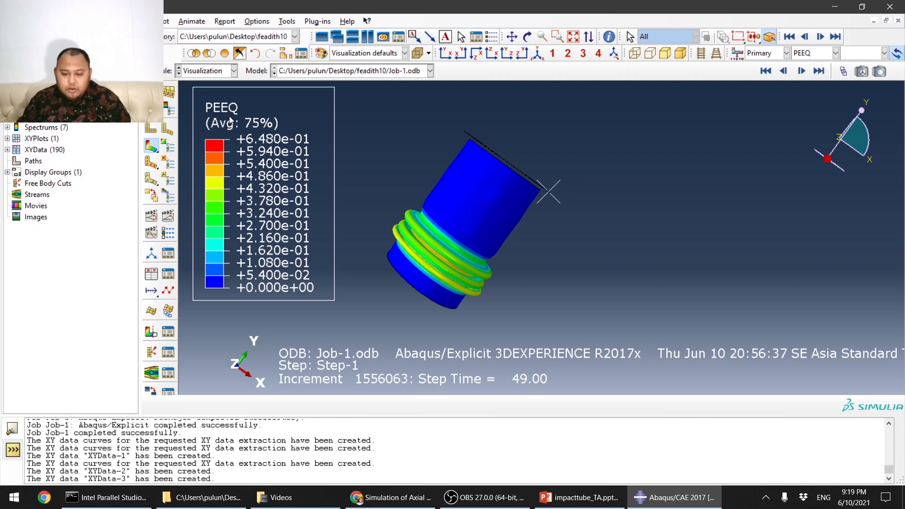
{"action": "left_click", "coordinate": [170, 109]}
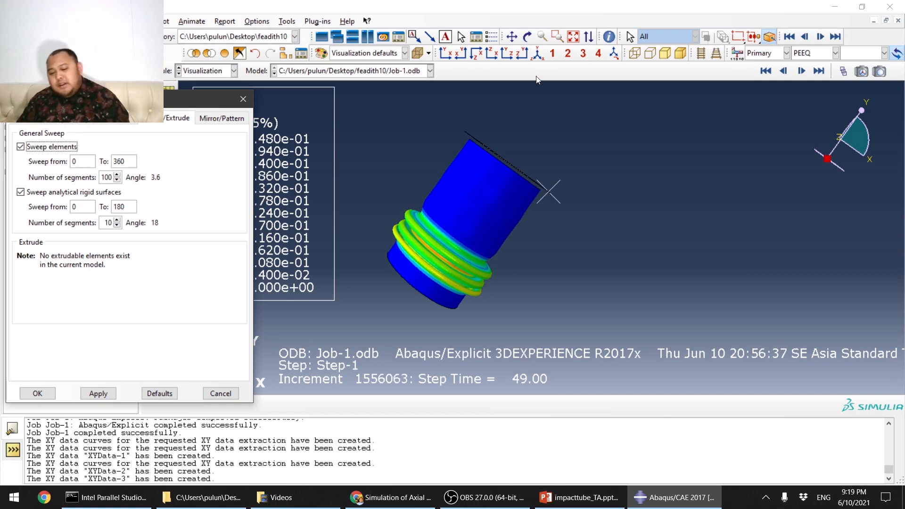
{"action": "left_click", "coordinate": [220, 394]}
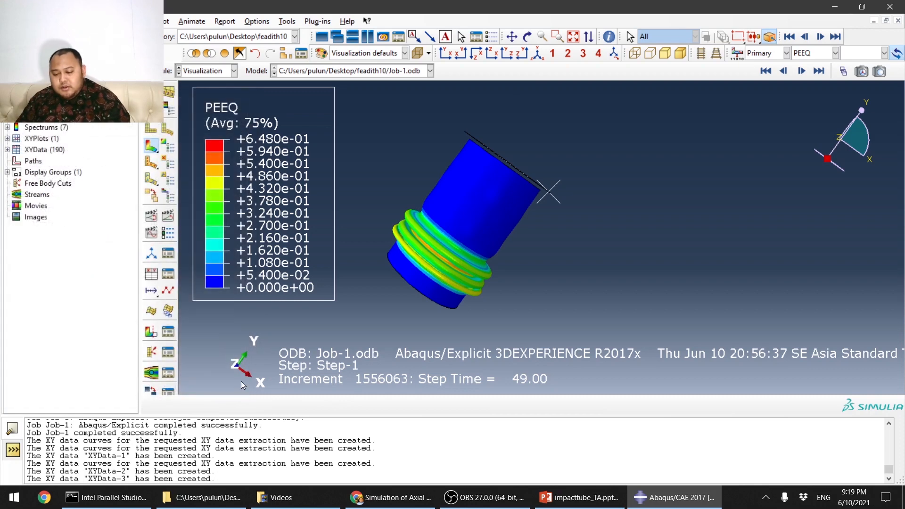
{"action": "left_click_drag", "start_coordinate": [520, 201], "coordinate": [484, 261], "text": "ctrl+alt"}
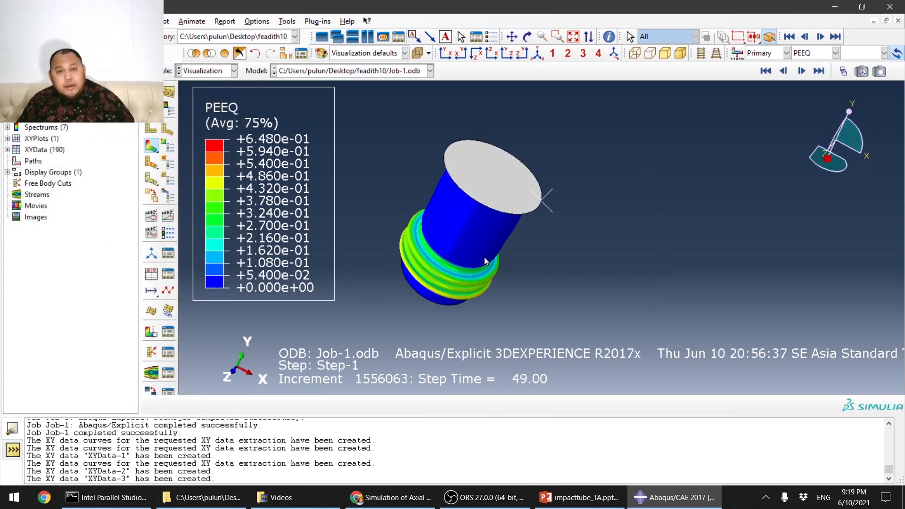